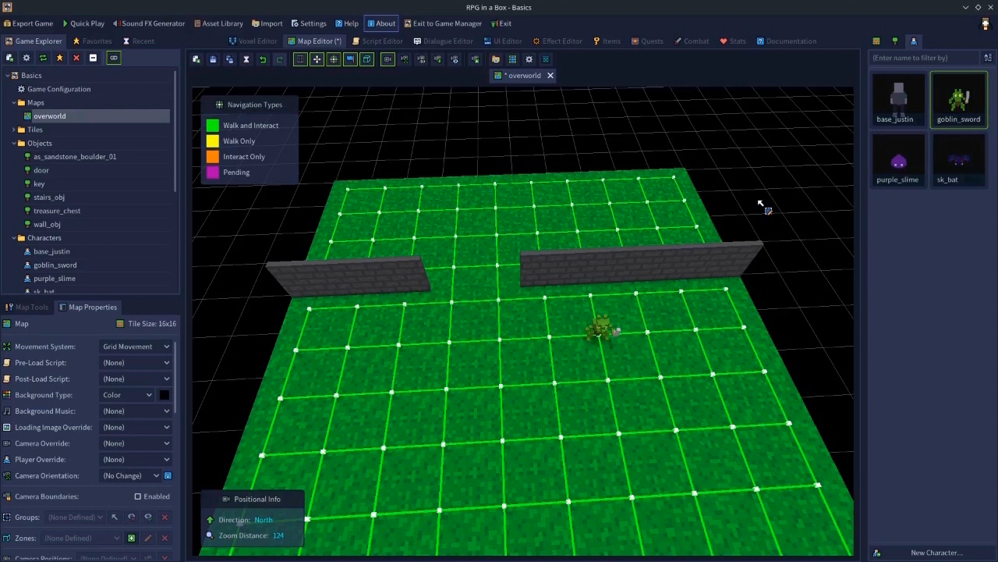
- Review the Combat editor settings and save the overworld map
{"action": "left_click", "coordinate": [691, 42]}
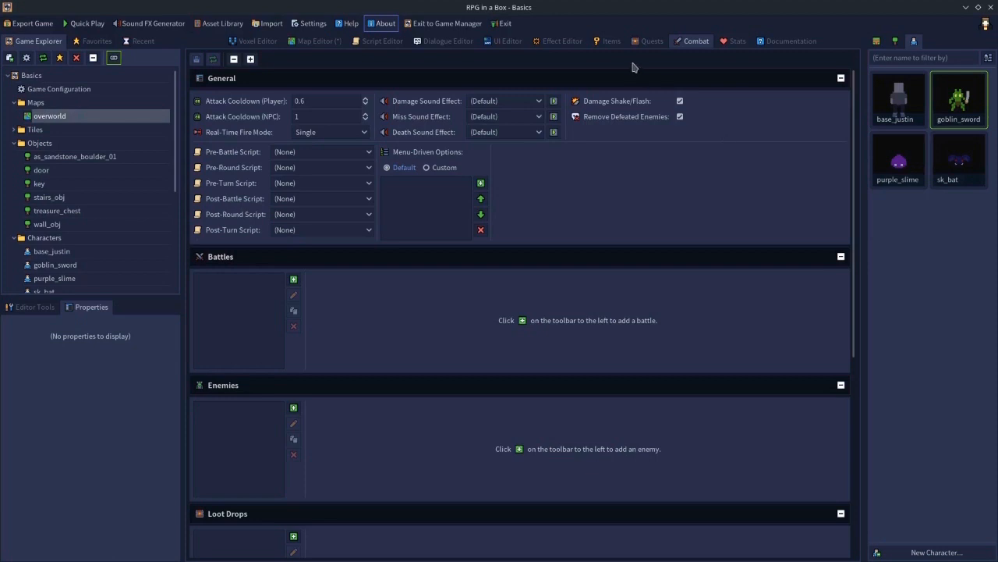
{"action": "left_click", "coordinate": [317, 41]}
{"action": "left_click", "coordinate": [214, 60]}
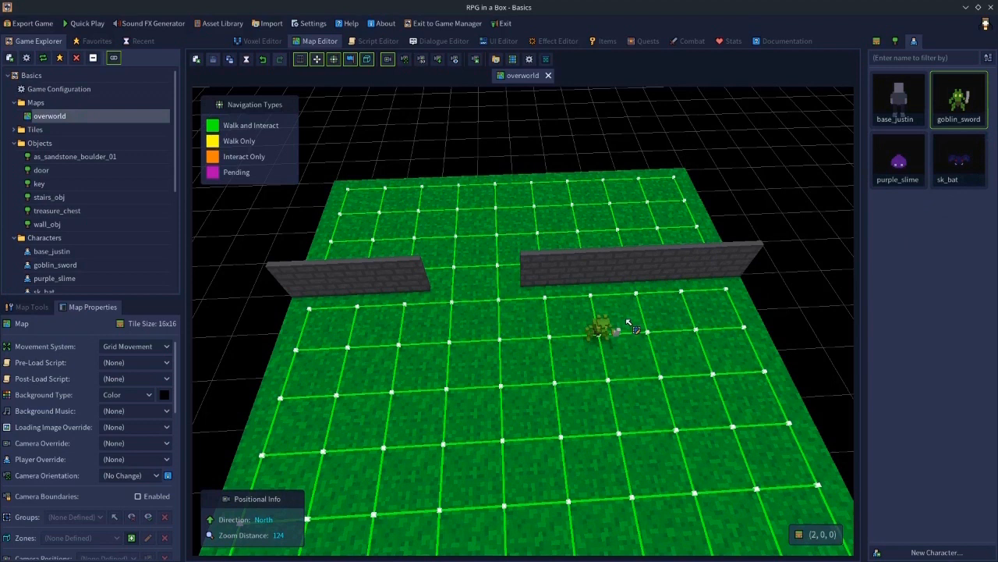
- Select the goblin_sword entity on the map and turn on Attackable in Real-Time in its entity properties
{"action": "left_click", "coordinate": [29, 307]}
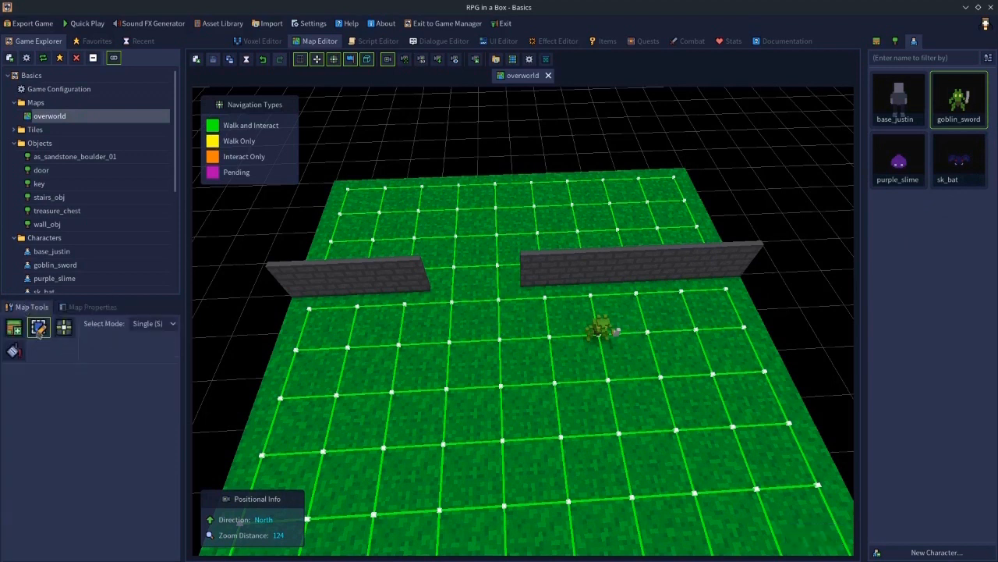
{"action": "left_click", "coordinate": [601, 331]}
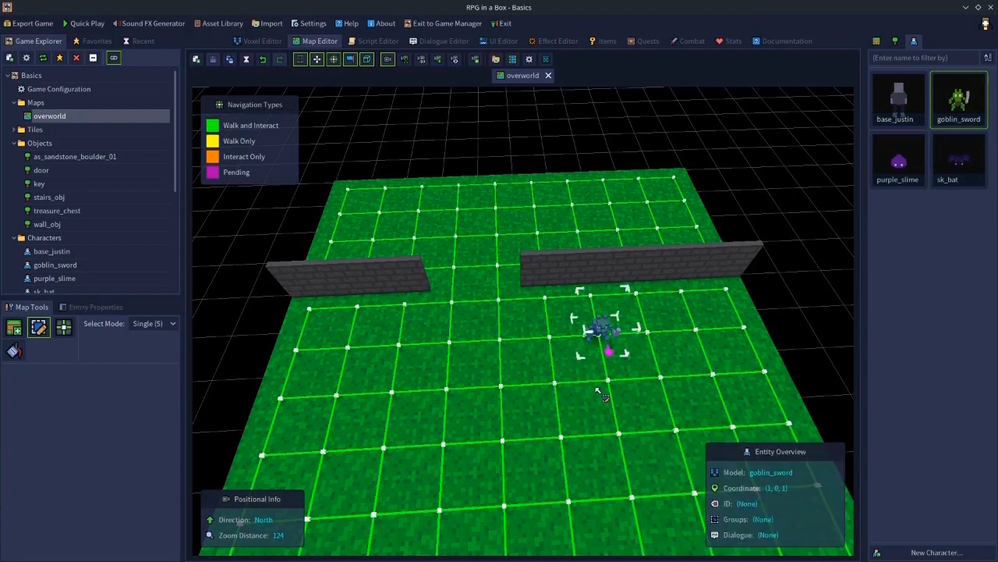
{"action": "left_click", "coordinate": [92, 309]}
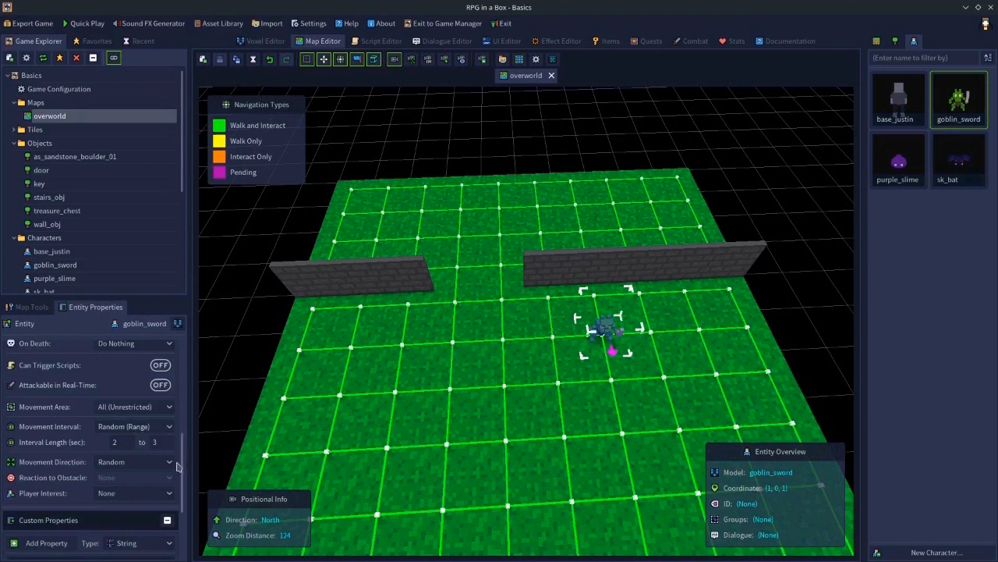
{"action": "left_click_drag", "start_coordinate": [177, 465], "coordinate": [178, 421]}
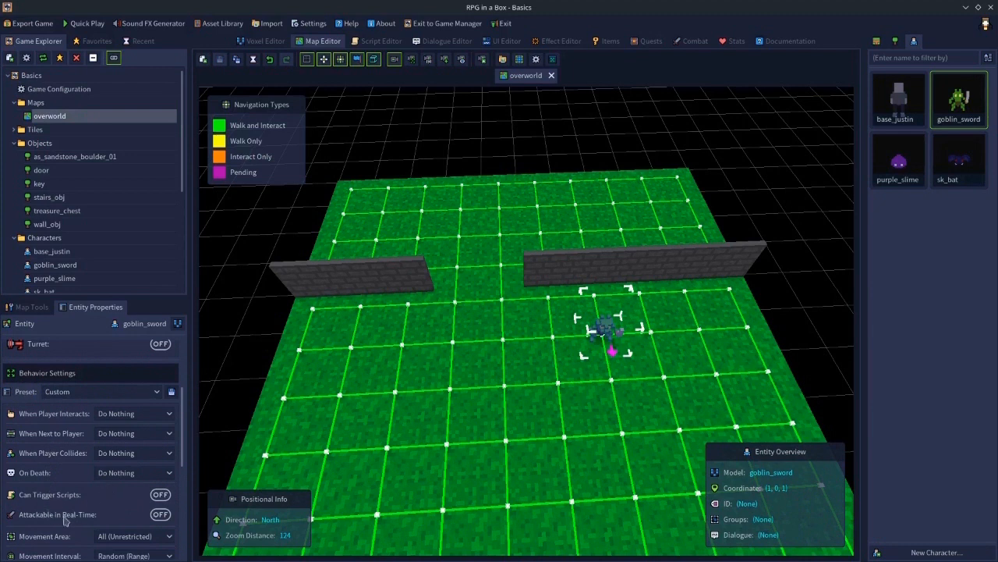
{"action": "left_click", "coordinate": [160, 515]}
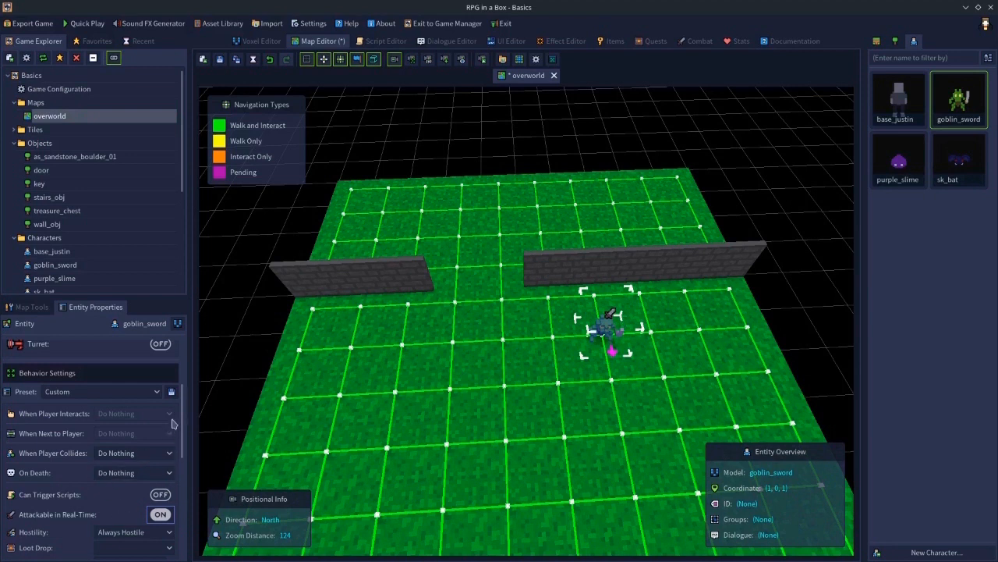
- Set the goblin's Hostility to Always Hostile
{"action": "scroll", "coordinate": [170, 427], "scroll_direction": "down", "scroll_amount": 3}
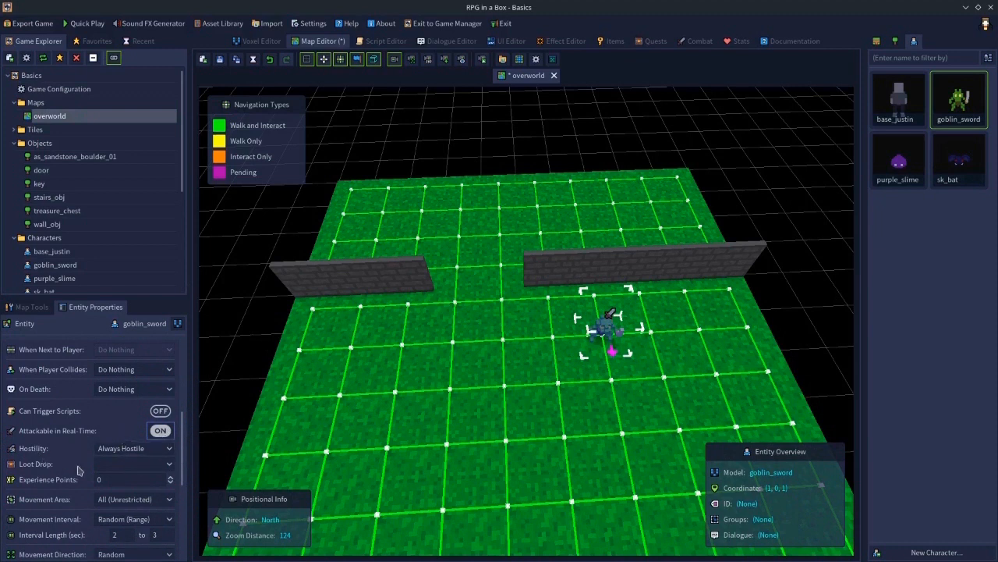
{"action": "left_click", "coordinate": [162, 435]}
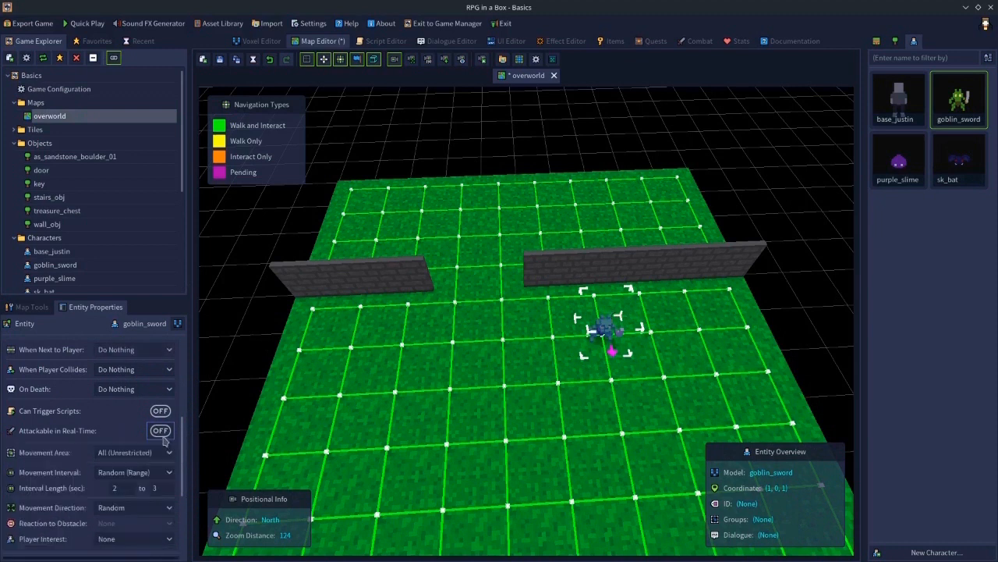
{"action": "left_click", "coordinate": [161, 433]}
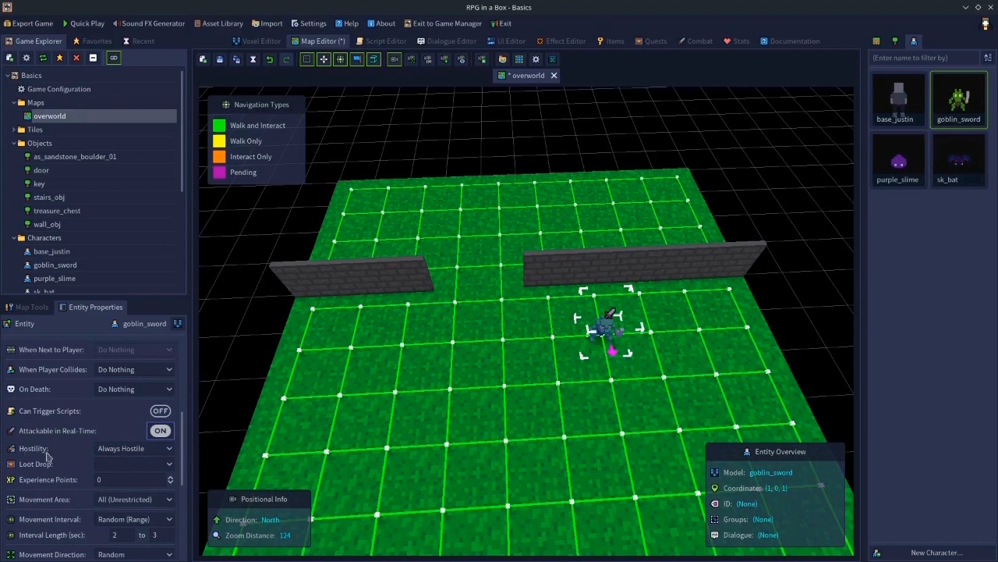
{"action": "left_click", "coordinate": [119, 450]}
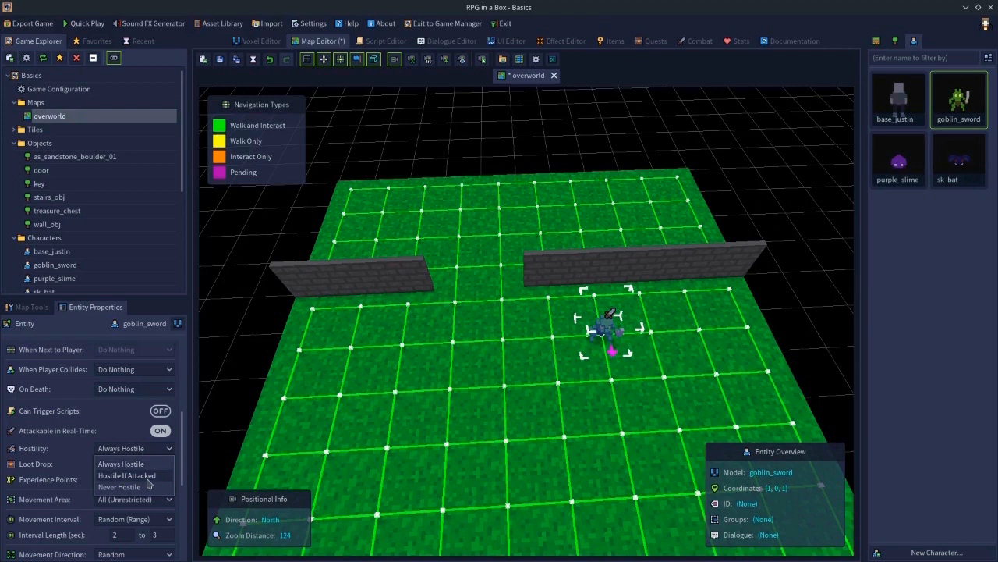
{"action": "left_click", "coordinate": [122, 464]}
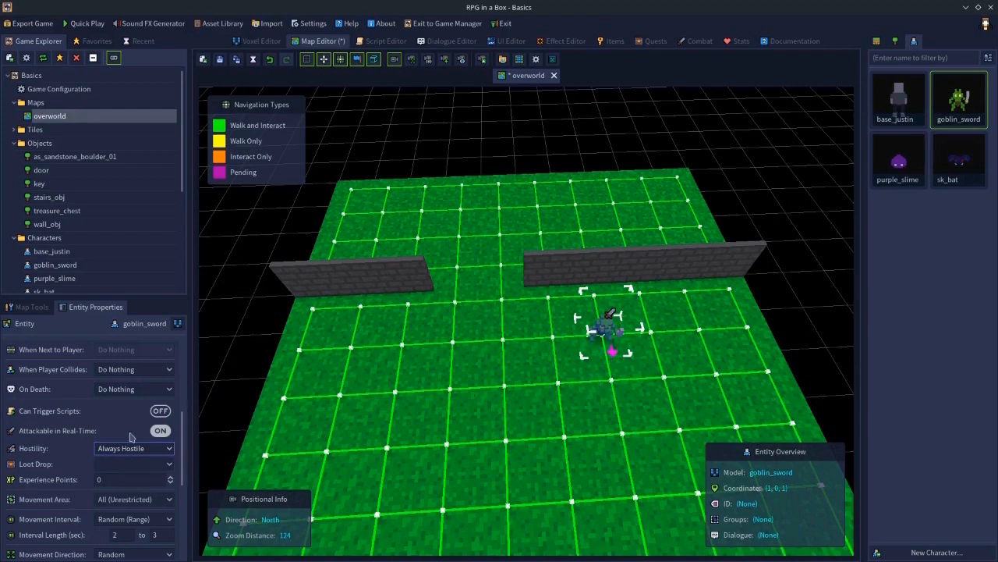
- Examine the goblin's Loot Drop options and the Loot Drops section of the Combat editor
{"action": "left_click", "coordinate": [131, 465]}
{"action": "left_click", "coordinate": [70, 466]}
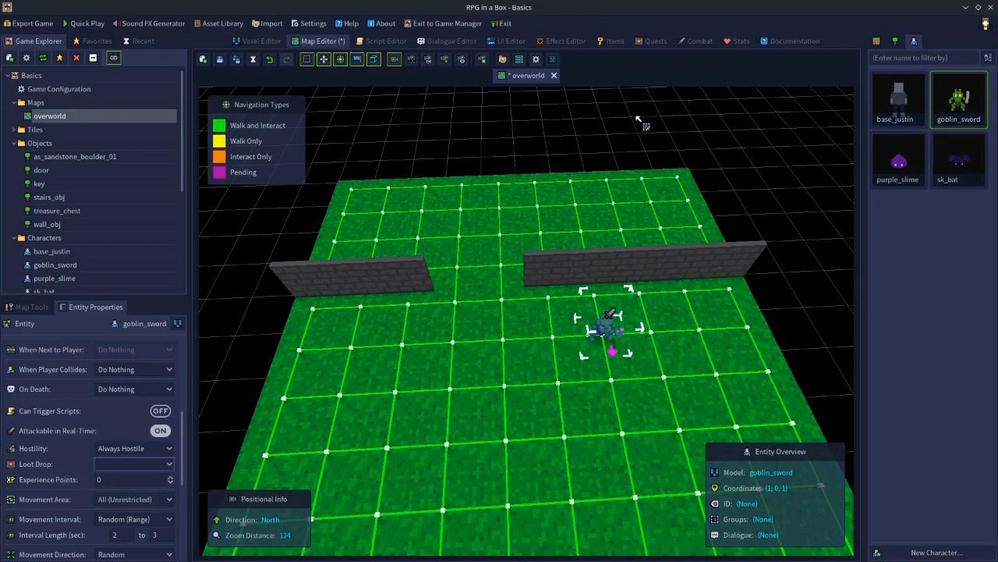
{"action": "left_click", "coordinate": [691, 45]}
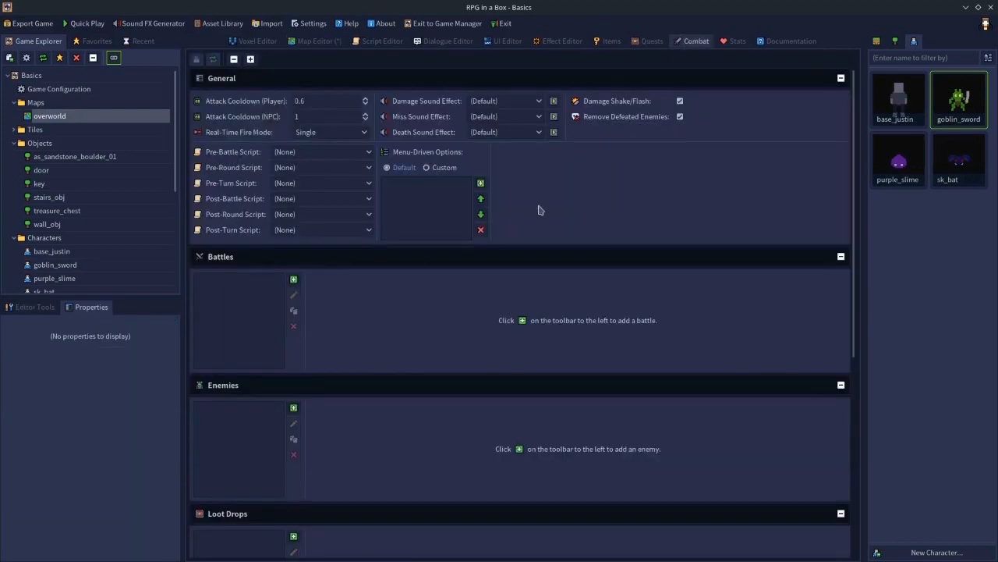
{"action": "scroll", "coordinate": [367, 335], "scroll_direction": "down", "scroll_amount": 5}
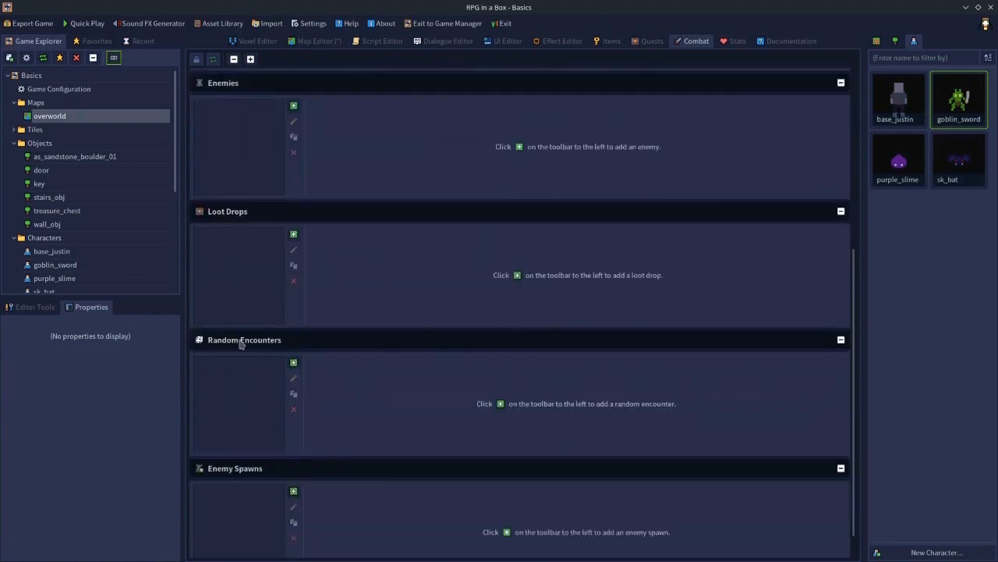
{"action": "scroll", "coordinate": [390, 234], "scroll_direction": "up", "scroll_amount": 5}
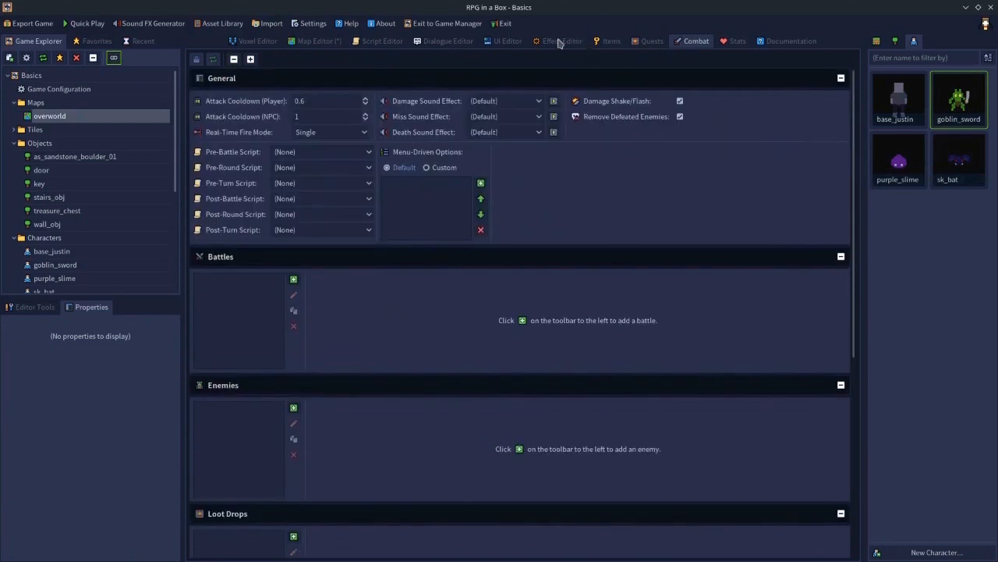
{"action": "left_click", "coordinate": [331, 42]}
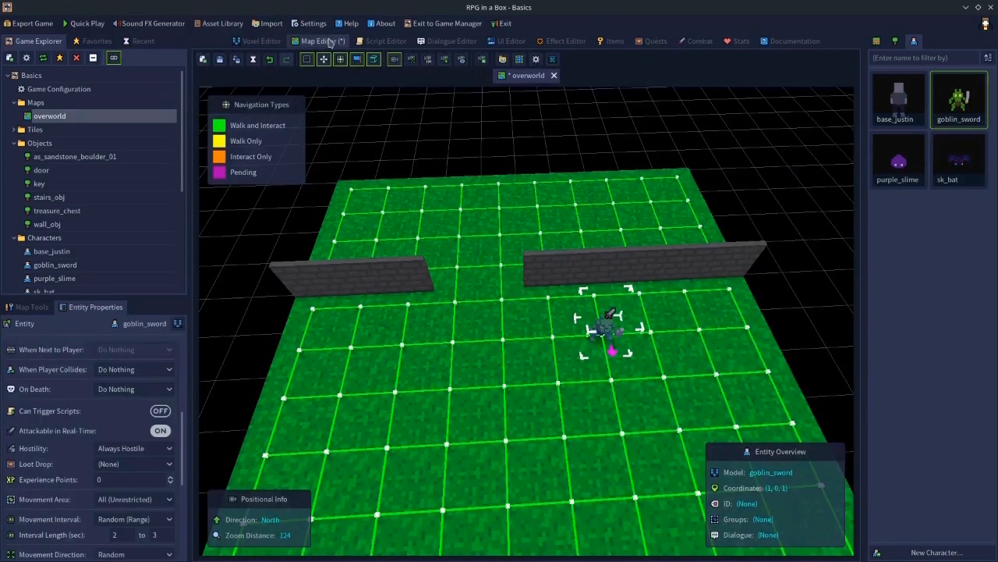
{"action": "left_click", "coordinate": [116, 468]}
{"action": "left_click", "coordinate": [109, 466]}
{"action": "left_click", "coordinate": [109, 482]}
{"action": "type", "text": "25"}
{"action": "key", "text": "BackSpace"}
{"action": "key", "text": "BackSpace"}
- Set the goblin's On Death behaviour to Run Script and open its script list
{"action": "left_click", "coordinate": [142, 391]}
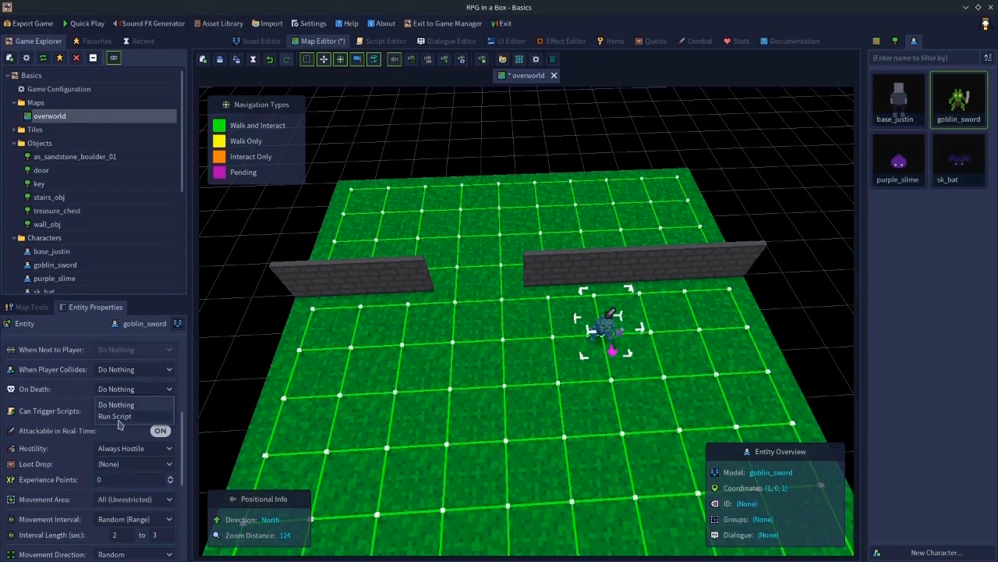
{"action": "left_click", "coordinate": [121, 418]}
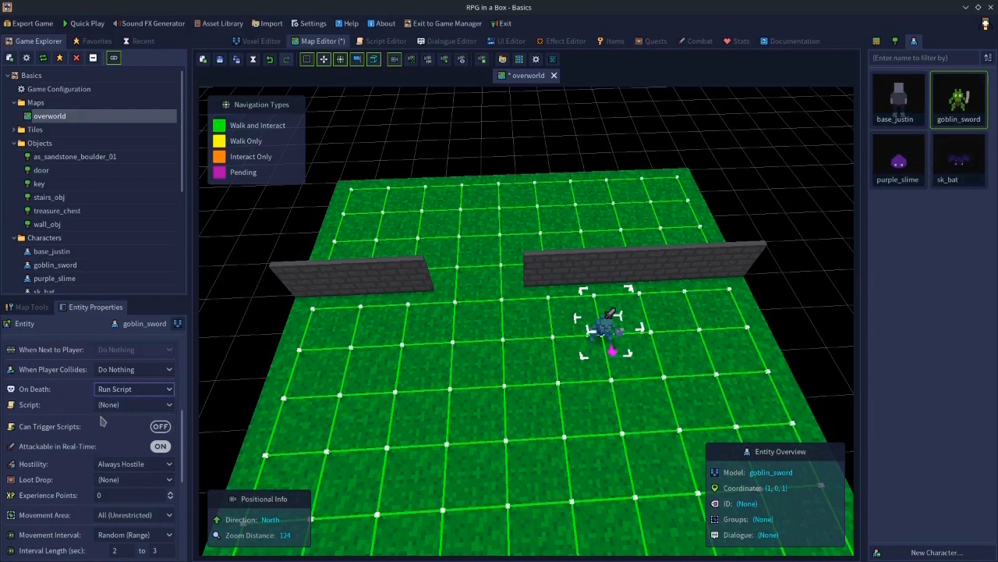
{"action": "left_click", "coordinate": [106, 408]}
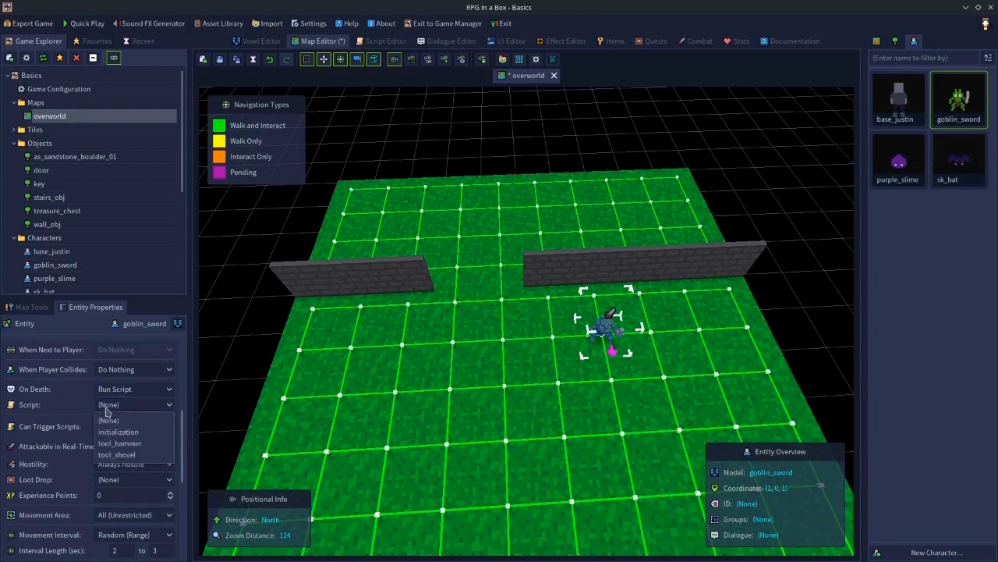
- Create a new script named death in the Script Editor
{"action": "left_click", "coordinate": [397, 43]}
{"action": "left_click", "coordinate": [397, 41]}
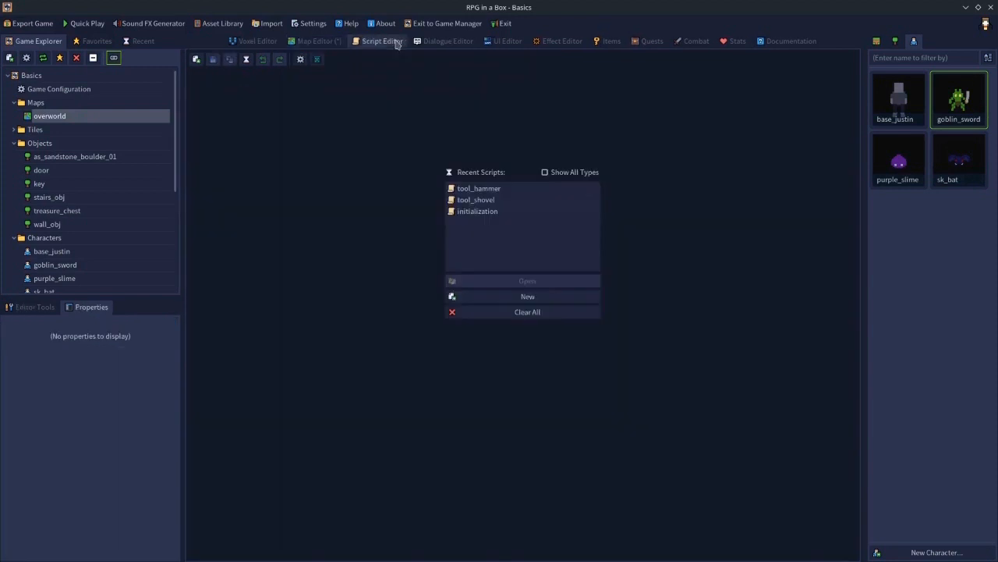
{"action": "left_click", "coordinate": [510, 297]}
{"action": "type", "text": "dmath"}
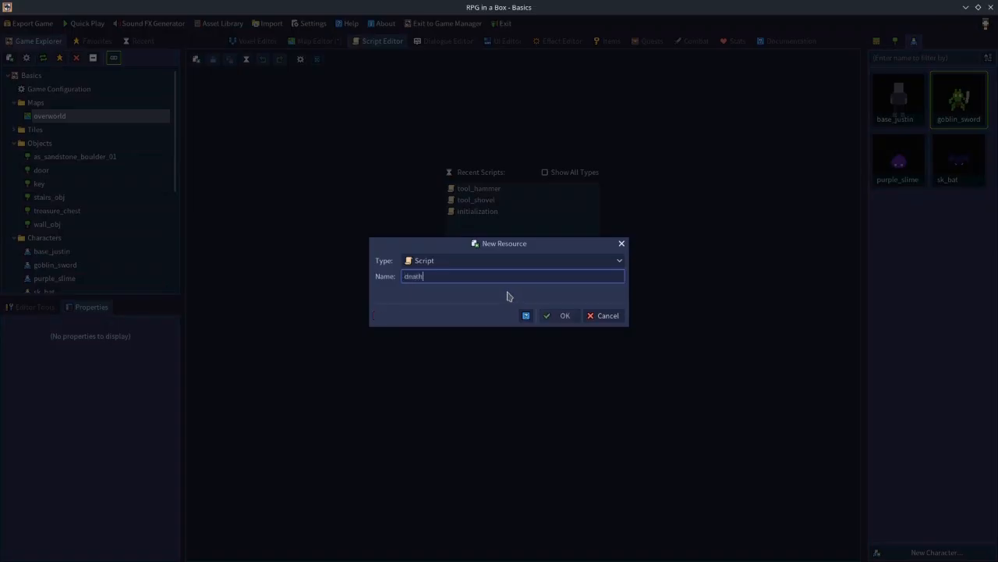
{"action": "key", "text": "Return"}
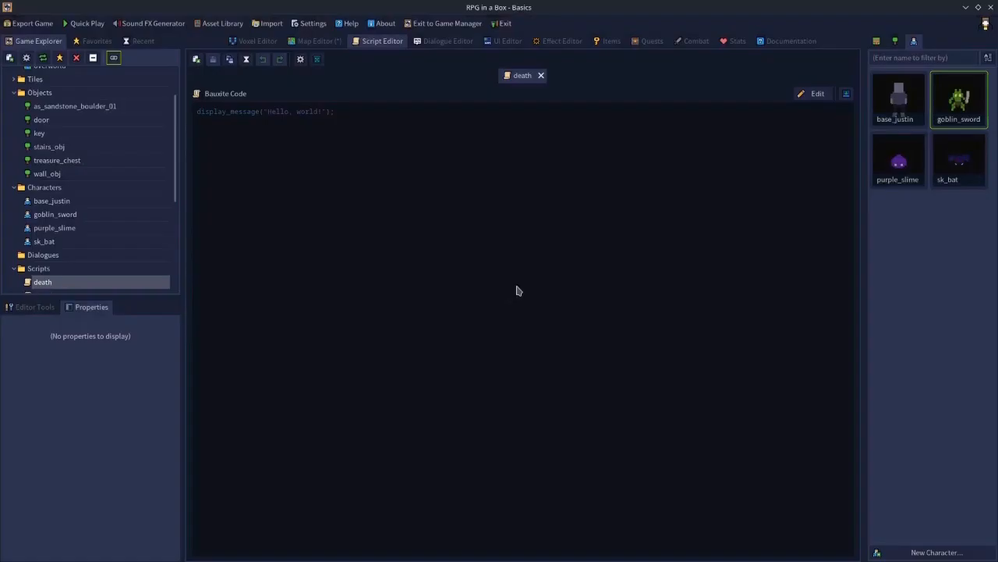
- Open the script's visual view and look up the Complete Quest function in the script tools
{"action": "left_click", "coordinate": [846, 95]}
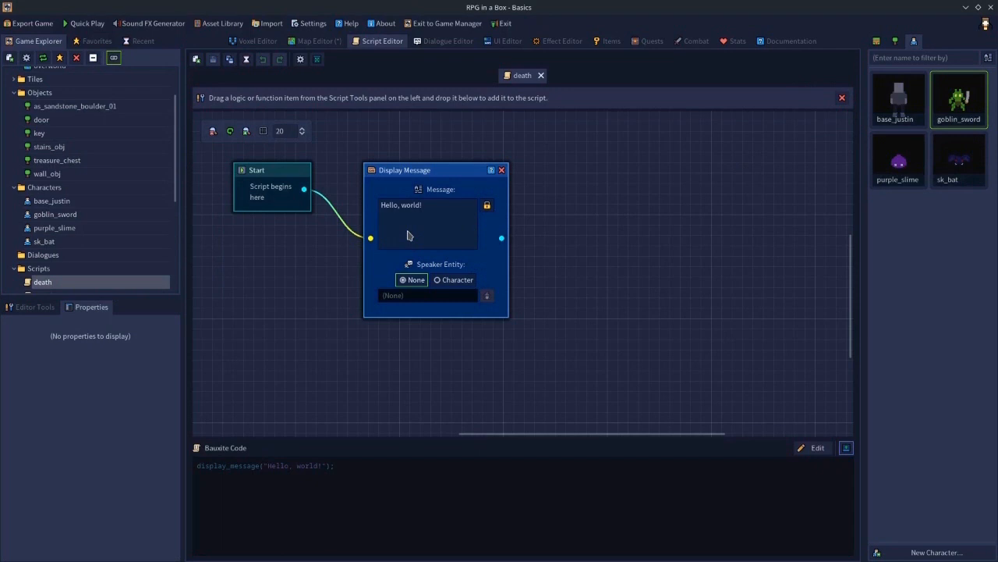
{"action": "left_click", "coordinate": [39, 309]}
{"action": "left_click", "coordinate": [42, 405]}
{"action": "type", "text": "complete"}
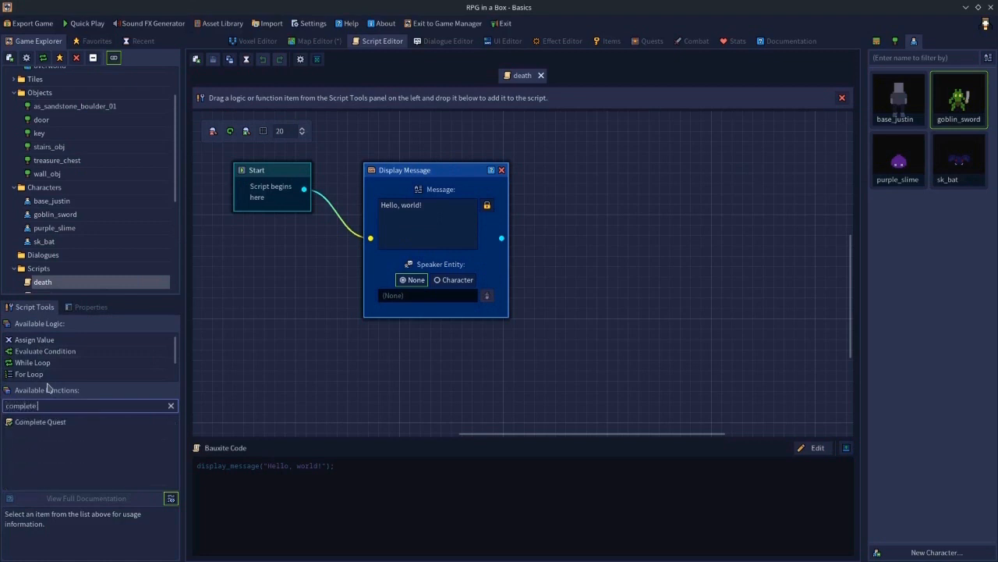
{"action": "left_click", "coordinate": [42, 423]}
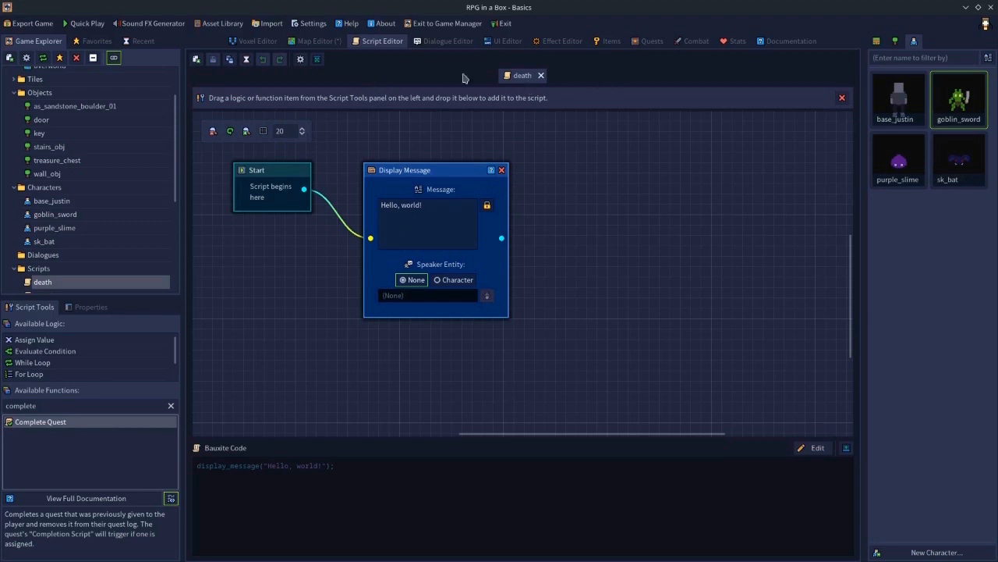
- Return to the goblin's entity properties and reset its On Death behaviour to Do Nothing
{"action": "left_click", "coordinate": [334, 46]}
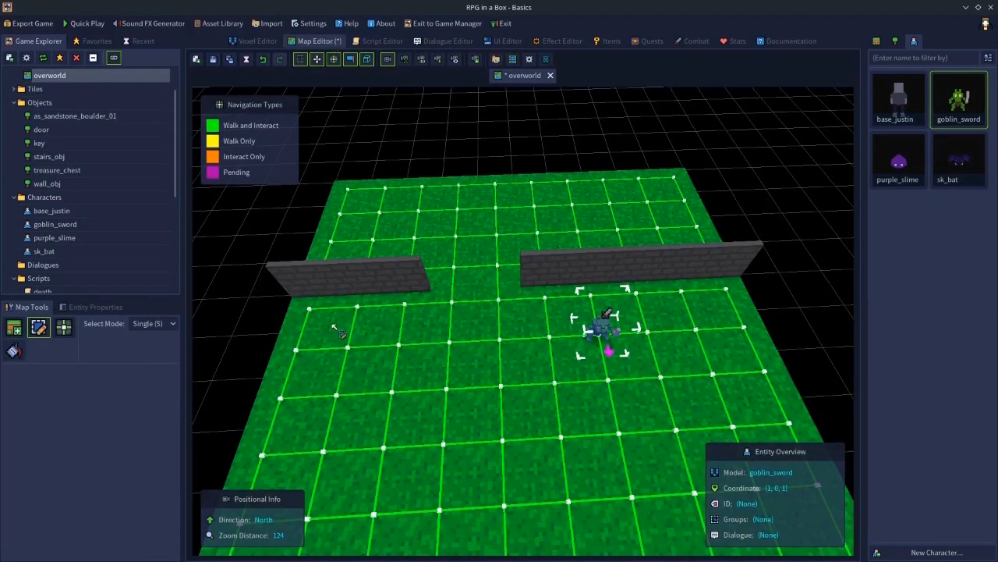
{"action": "left_click", "coordinate": [109, 309]}
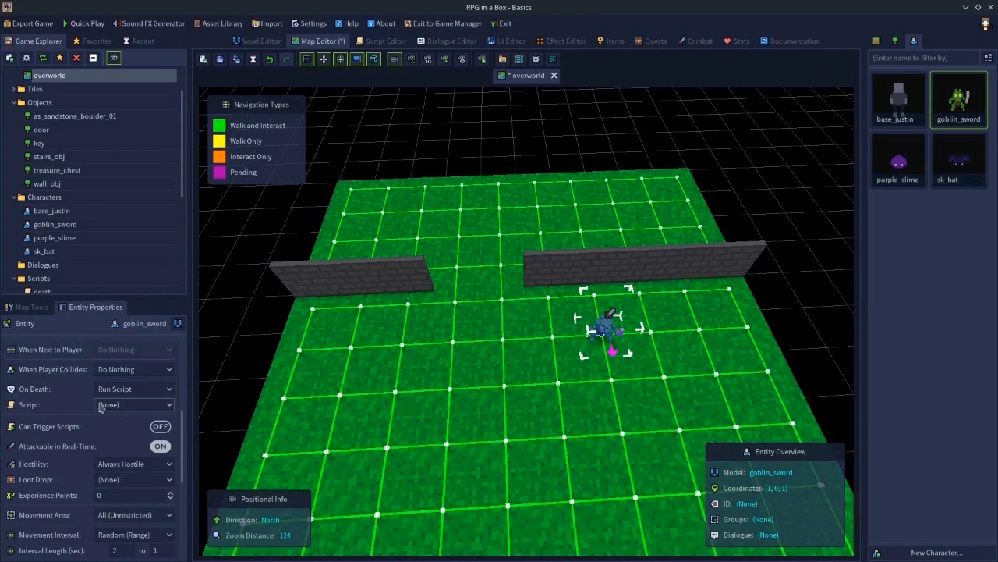
{"action": "left_click", "coordinate": [101, 405]}
{"action": "left_click", "coordinate": [109, 432]}
{"action": "left_click", "coordinate": [116, 404]}
{"action": "left_click", "coordinate": [106, 429]}
{"action": "left_click", "coordinate": [111, 389]}
{"action": "left_click", "coordinate": [113, 405]}
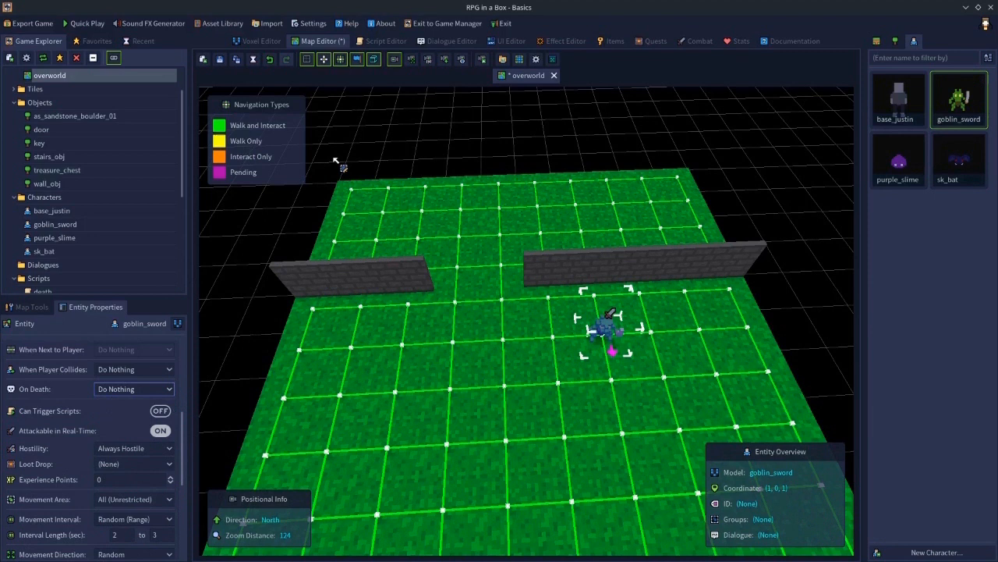
- Save the overworld map, deselect the goblin, and launch Quick Play
{"action": "left_click", "coordinate": [235, 61]}
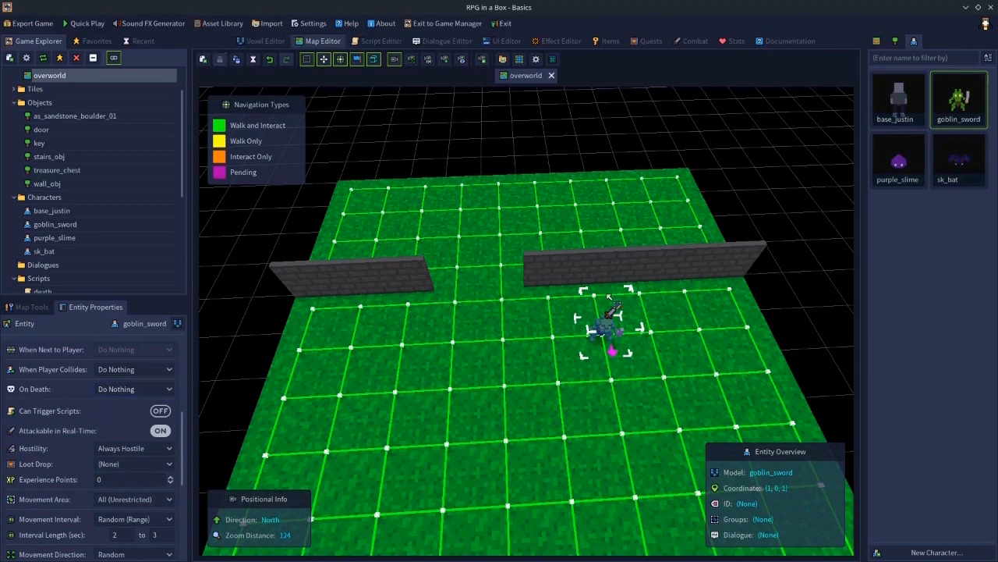
{"action": "left_click", "coordinate": [820, 305]}
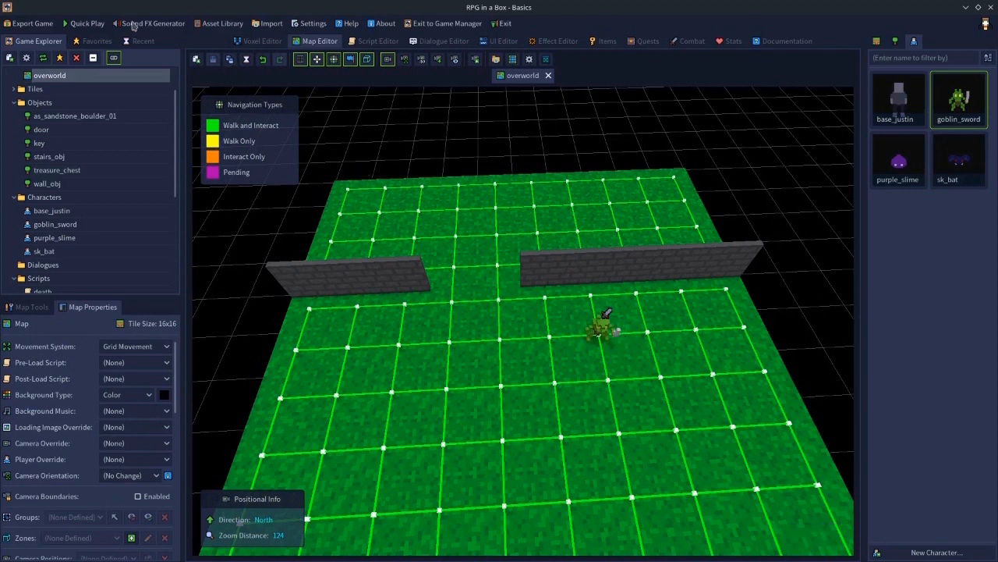
{"action": "left_click", "coordinate": [86, 23]}
- Move the player around the goblin to test real-time combat in the running game
{"action": "key", "text": "d"}
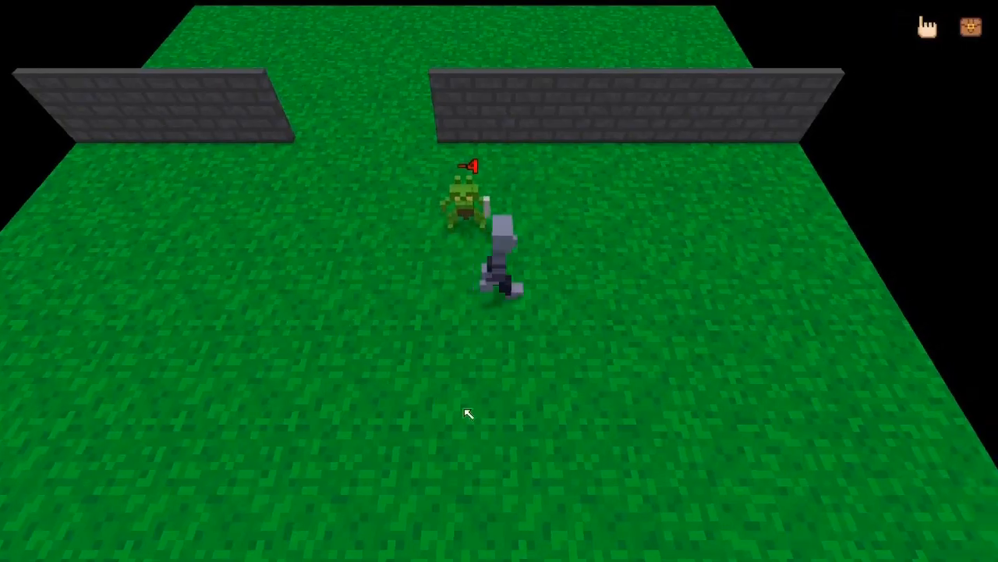
{"action": "key", "text": "s"}
{"action": "key", "text": "a"}
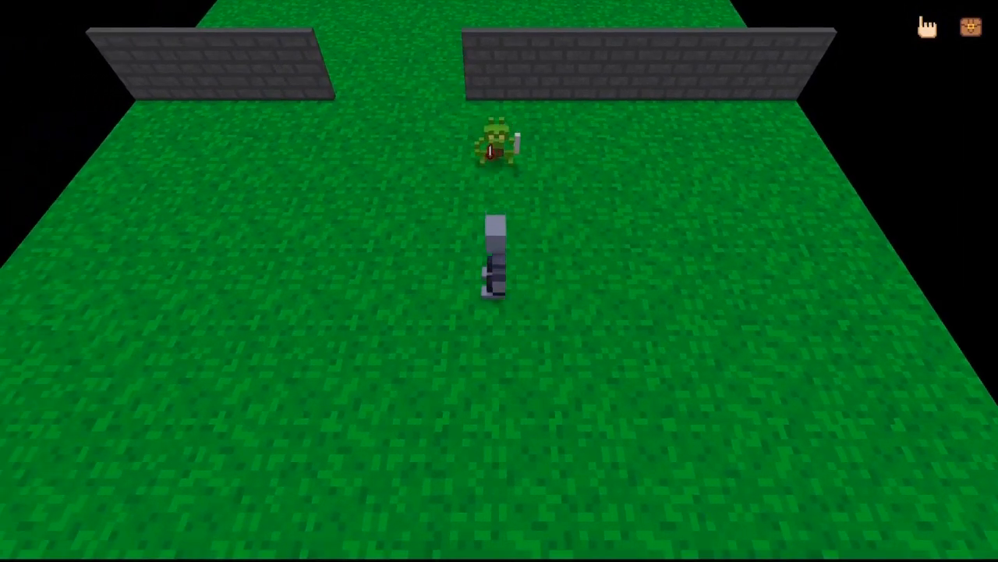
{"action": "key", "text": "a"}
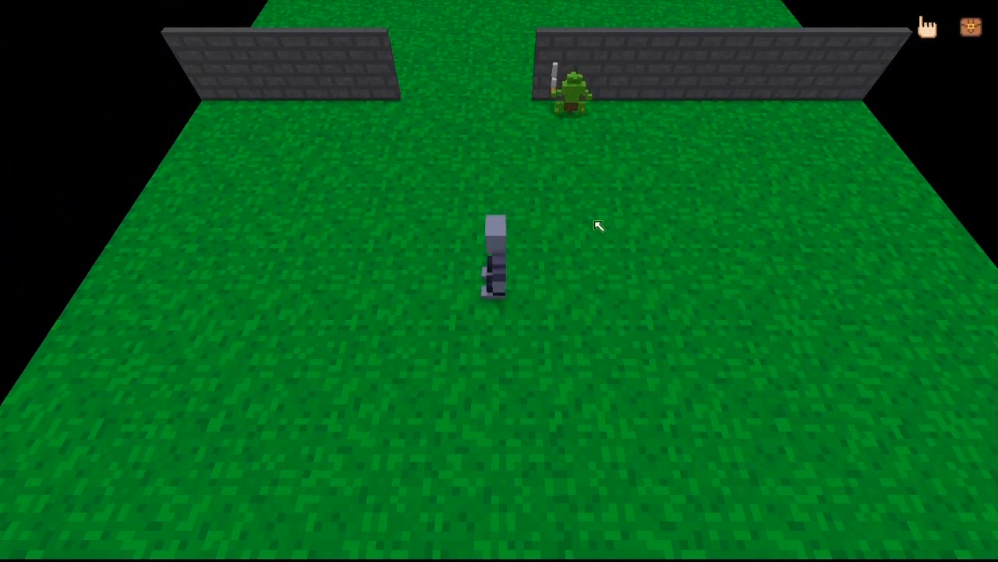
{"action": "key", "text": "d"}
{"action": "key", "text": "w"}
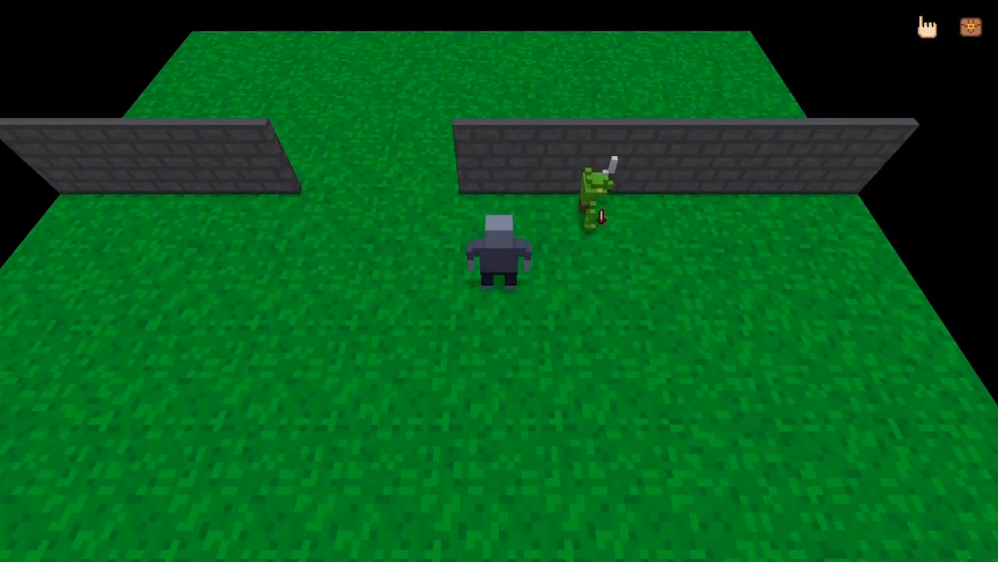
- Attack the goblin in the running game, then quit the play-test
{"action": "left_click", "coordinate": [585, 230]}
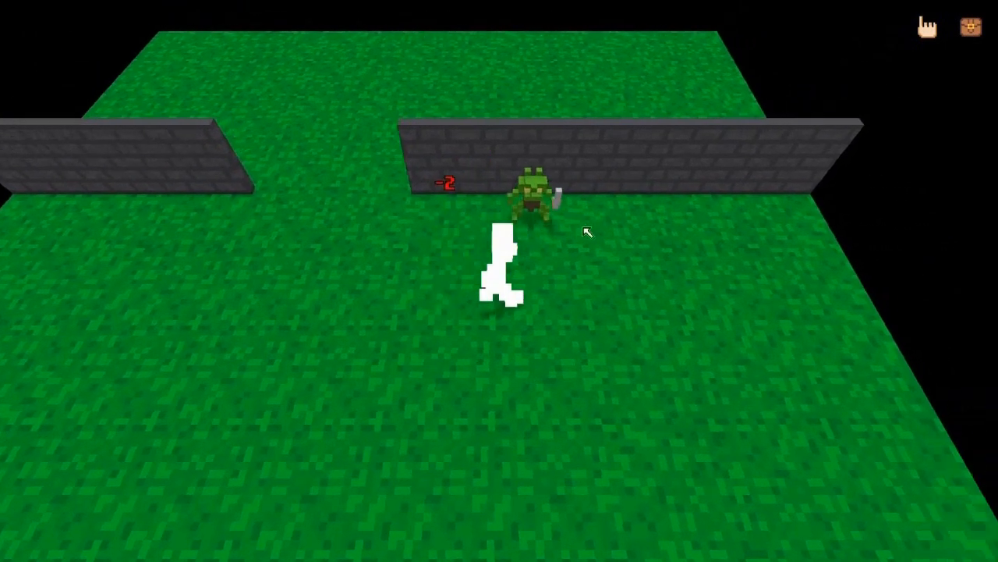
{"action": "left_click", "coordinate": [493, 212]}
{"action": "left_click", "coordinate": [492, 209]}
{"action": "left_click", "coordinate": [492, 209]}
{"action": "key", "text": "Escape"}
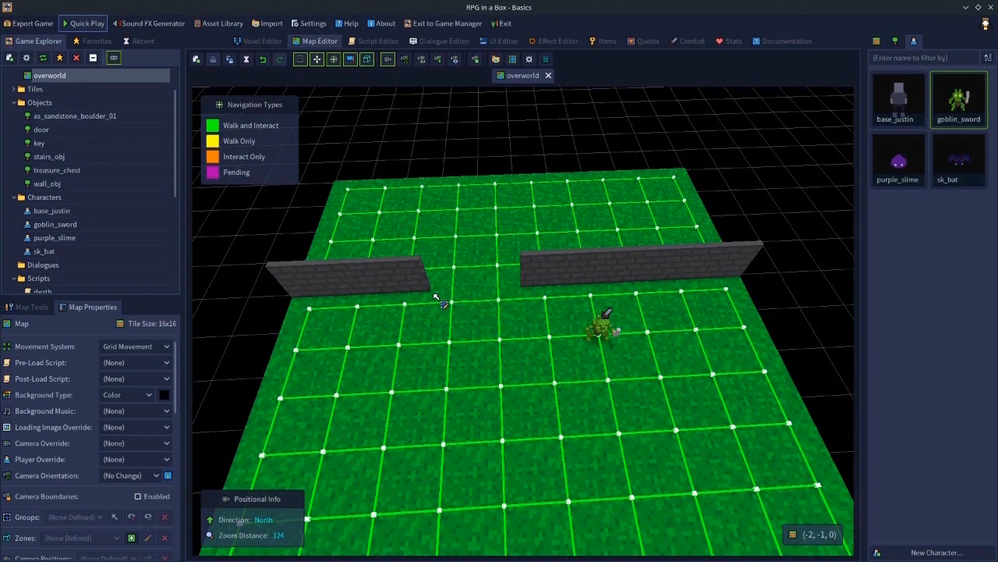
- Turn off Damage Shake/Flash in the combat settings, save, and launch Quick Play
{"action": "left_click", "coordinate": [690, 42]}
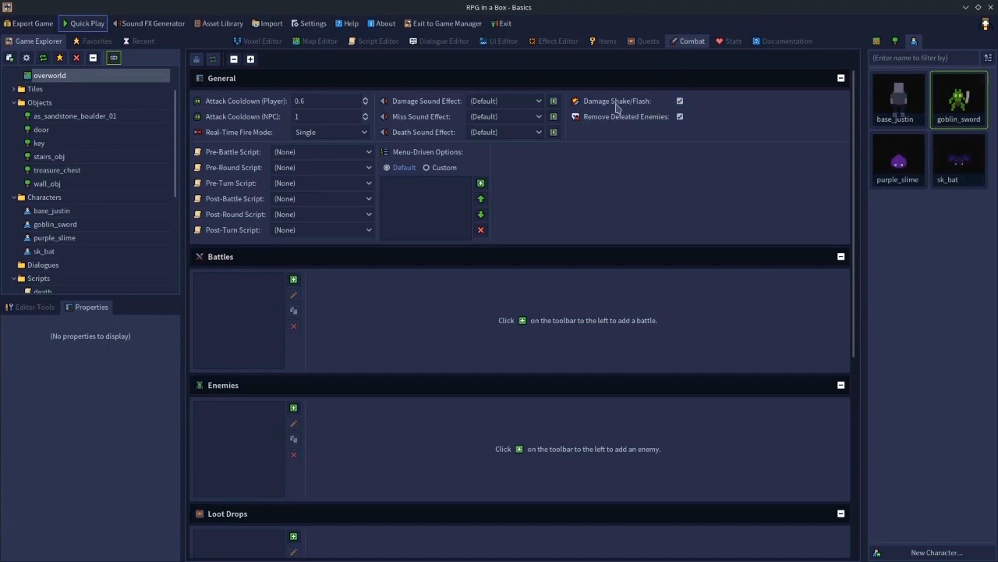
{"action": "left_click", "coordinate": [680, 101]}
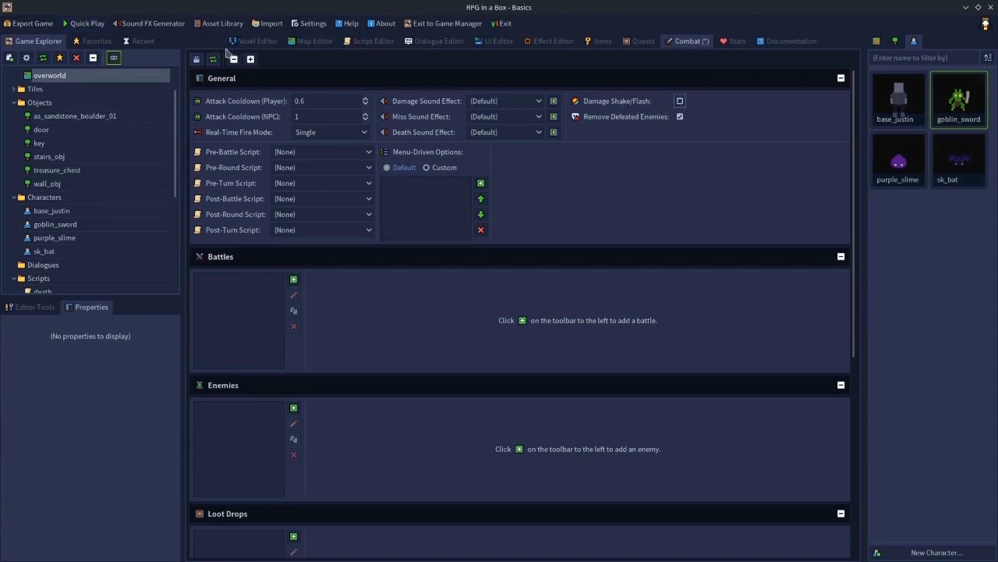
{"action": "key", "text": "ctrl+s"}
{"action": "left_click", "coordinate": [93, 24]}
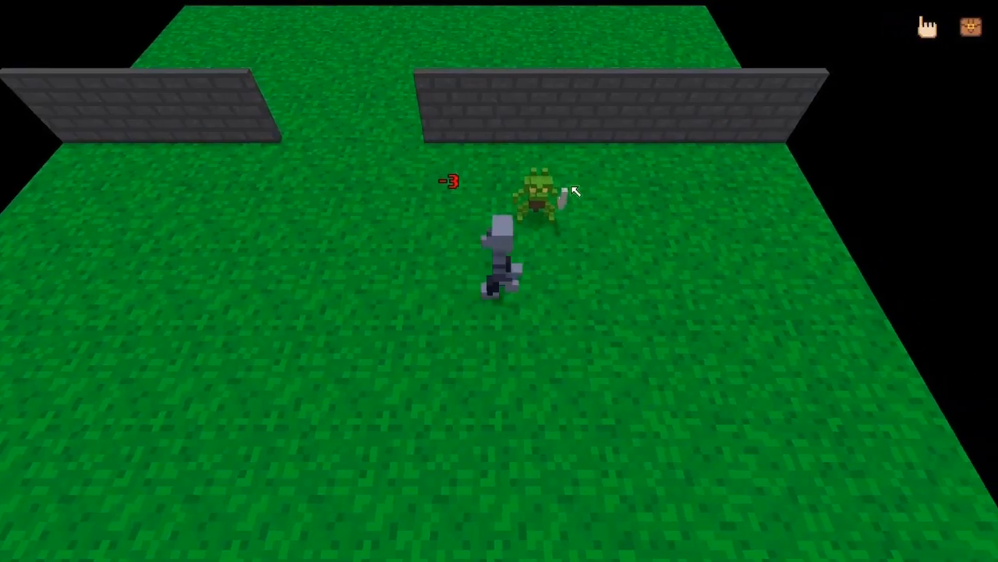
- Attack the goblin repeatedly in the running game, then quit the play-test
{"action": "left_click", "coordinate": [501, 198]}
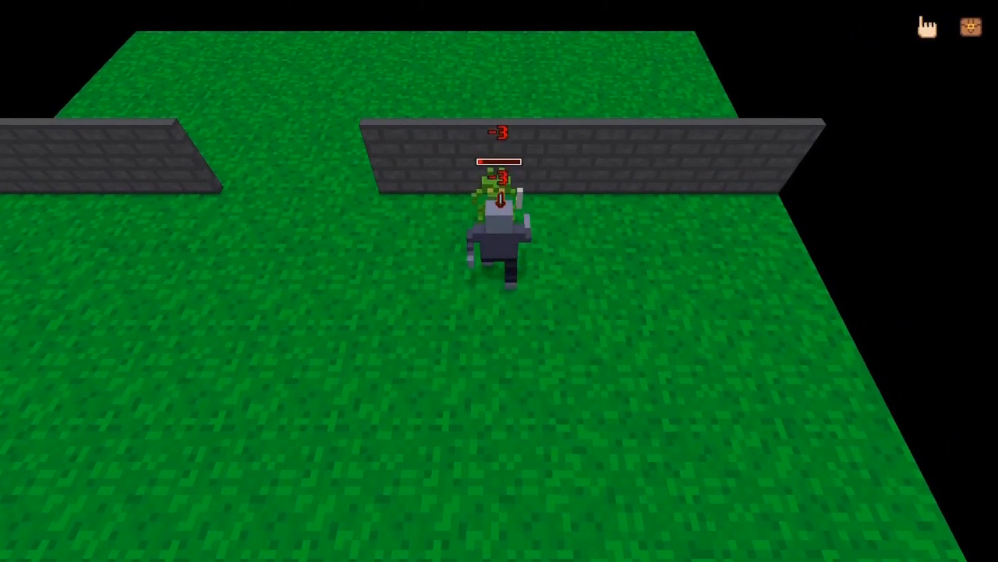
{"action": "left_click", "coordinate": [386, 352]}
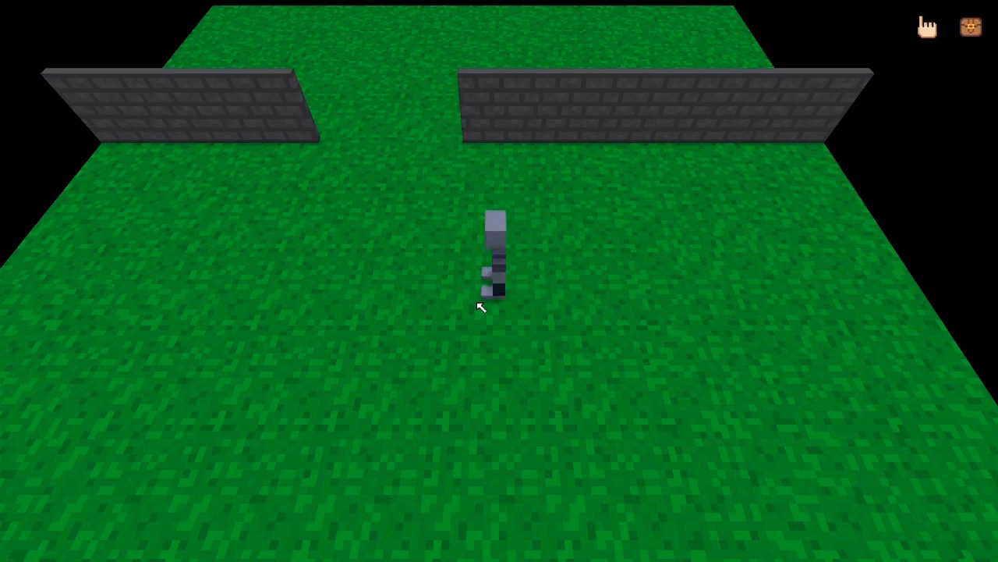
{"action": "key", "text": "Escape"}
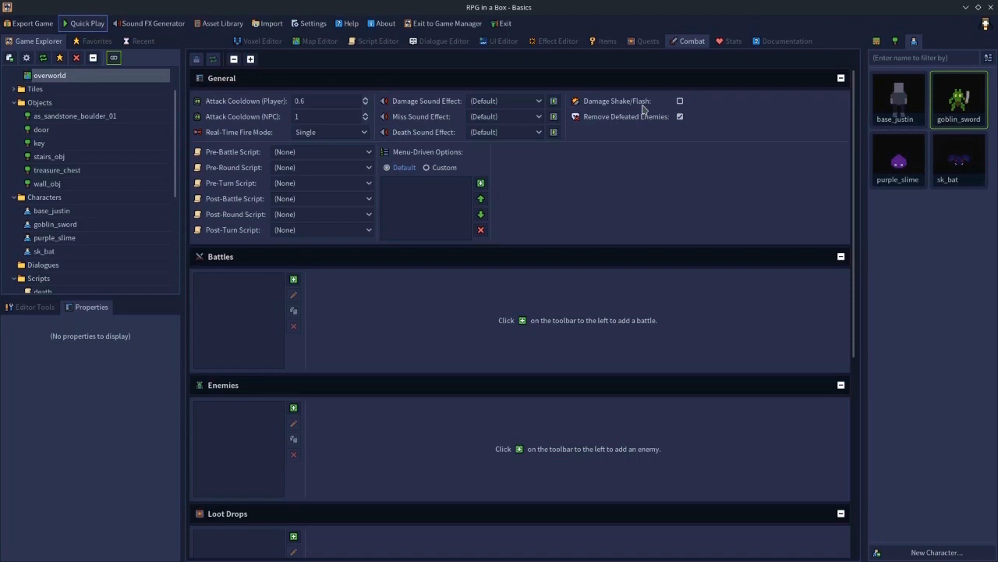
- Open the base_justin character model and browse its list of animations
{"action": "left_click", "coordinate": [896, 96]}
{"action": "double_click", "coordinate": [895, 97]}
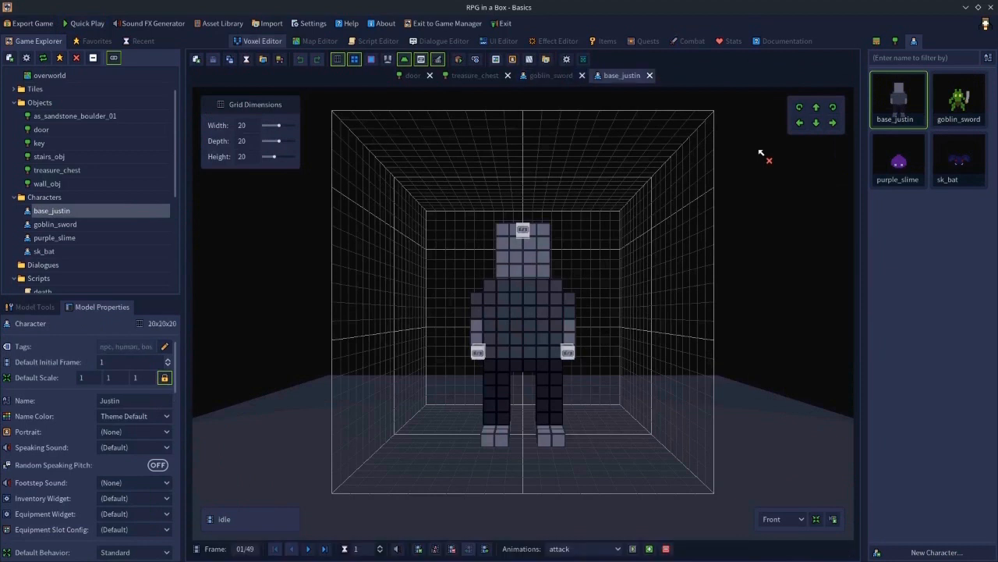
{"action": "right_click_drag", "start_coordinate": [686, 195], "coordinate": [593, 290]}
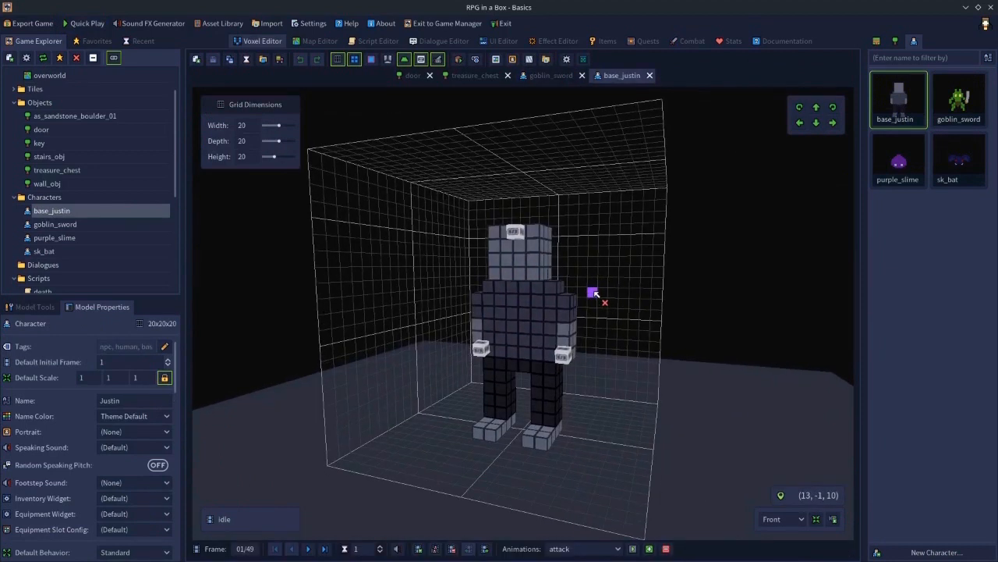
{"action": "left_click", "coordinate": [588, 549]}
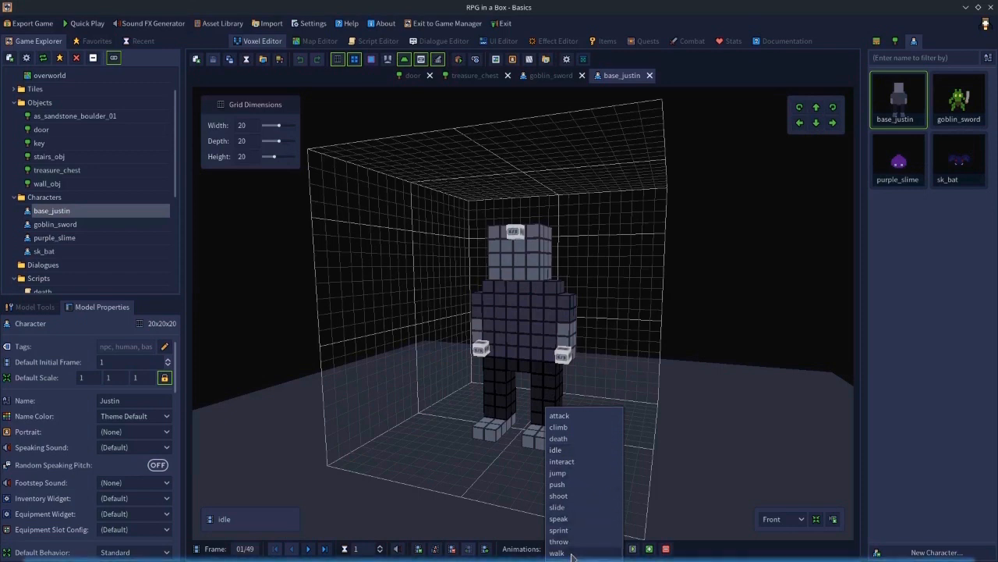
{"action": "left_click", "coordinate": [723, 337]}
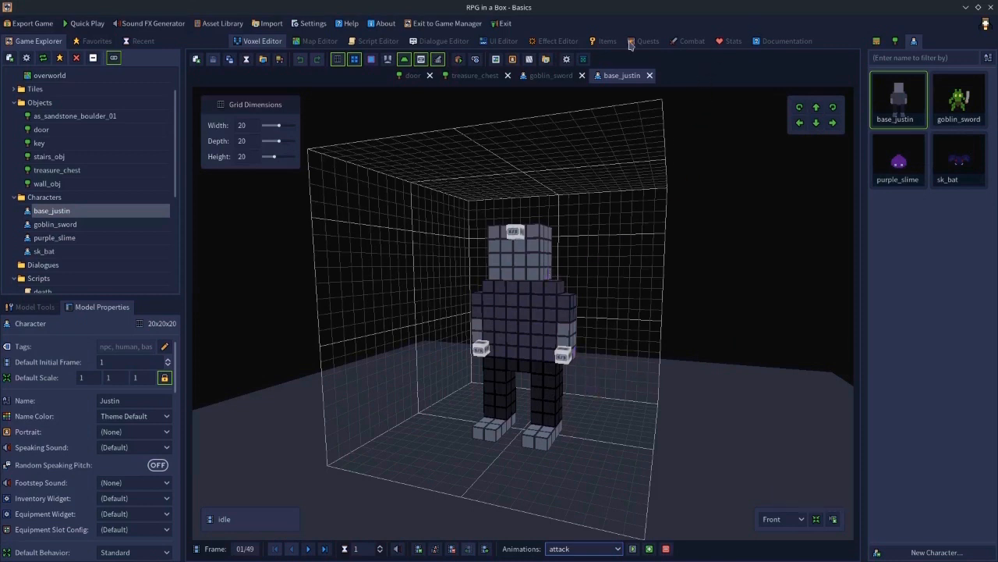
- Review the combat settings and the base_justin animation list again
{"action": "left_click", "coordinate": [692, 43]}
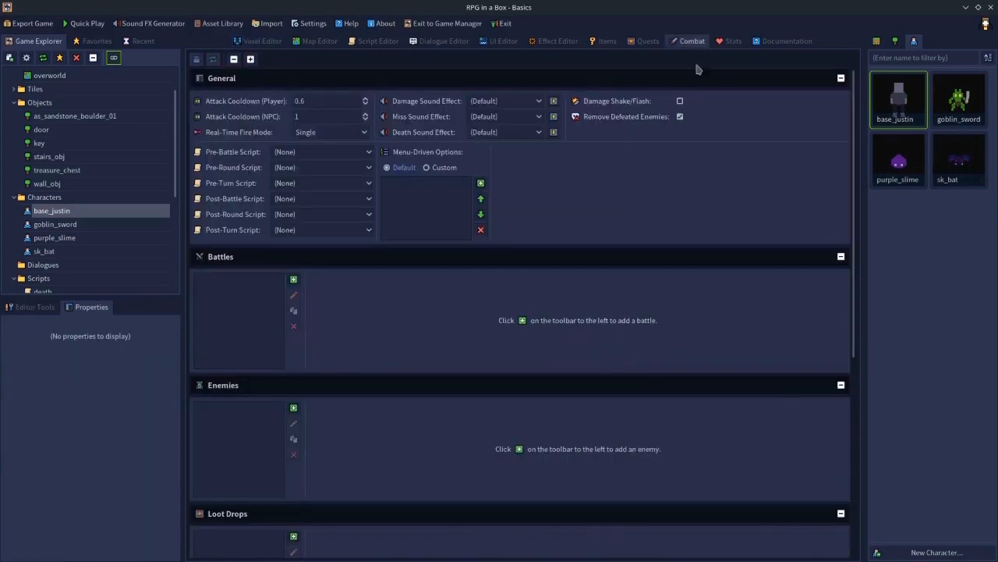
{"action": "left_click", "coordinate": [679, 116]}
{"action": "double_click", "coordinate": [899, 103]}
{"action": "left_click", "coordinate": [579, 549]}
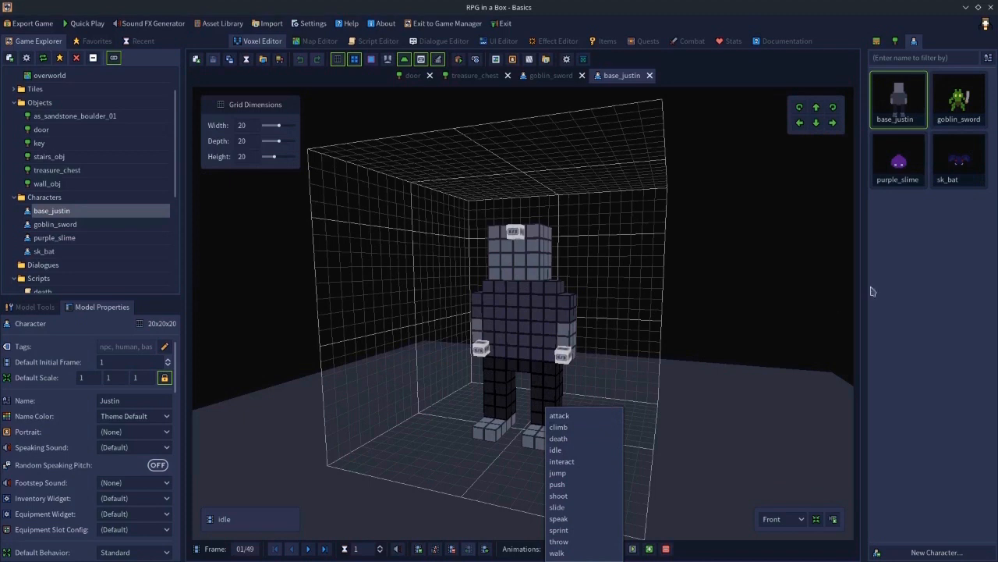
- Inspect the goblin_sword and purple_slime animations, playing the slime's death animation
{"action": "double_click", "coordinate": [957, 95]}
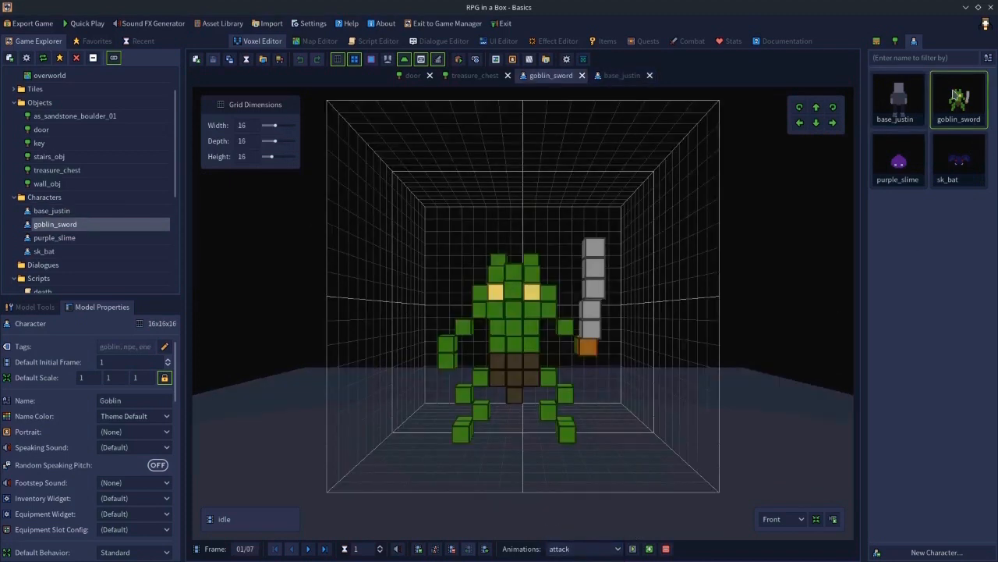
{"action": "left_click", "coordinate": [563, 550]}
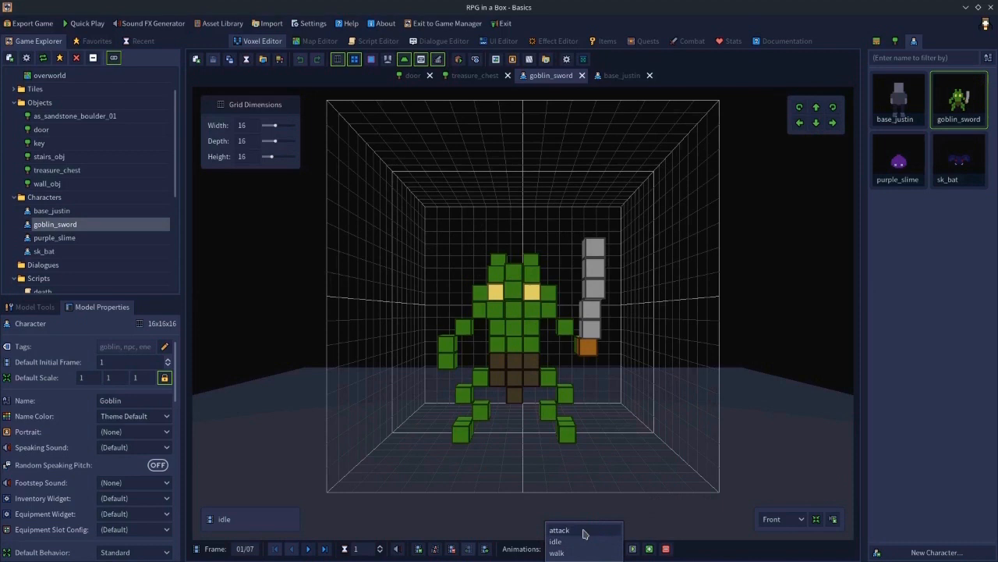
{"action": "left_click", "coordinate": [897, 160]}
{"action": "left_click", "coordinate": [562, 548]}
{"action": "left_click", "coordinate": [558, 518]}
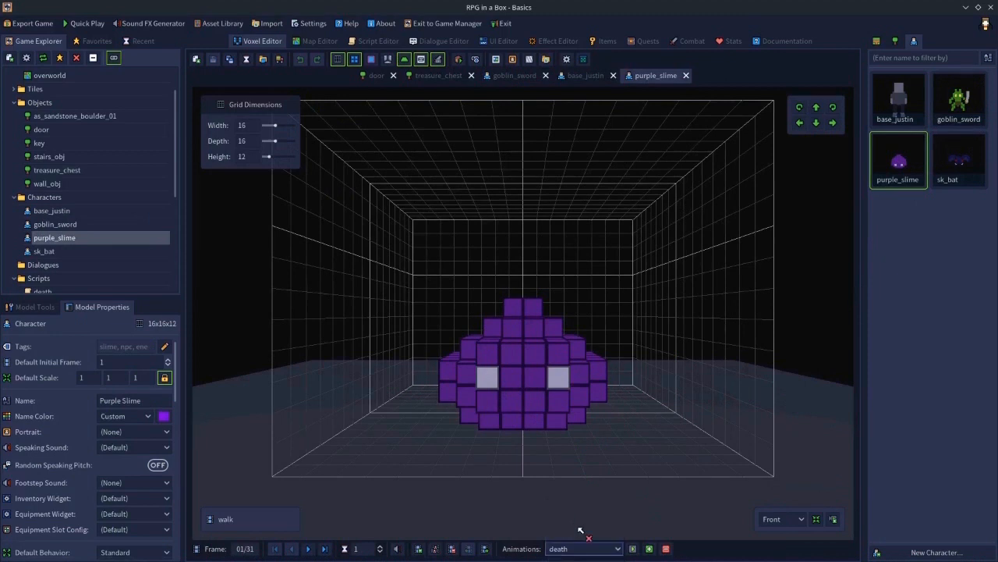
{"action": "left_click", "coordinate": [631, 548]}
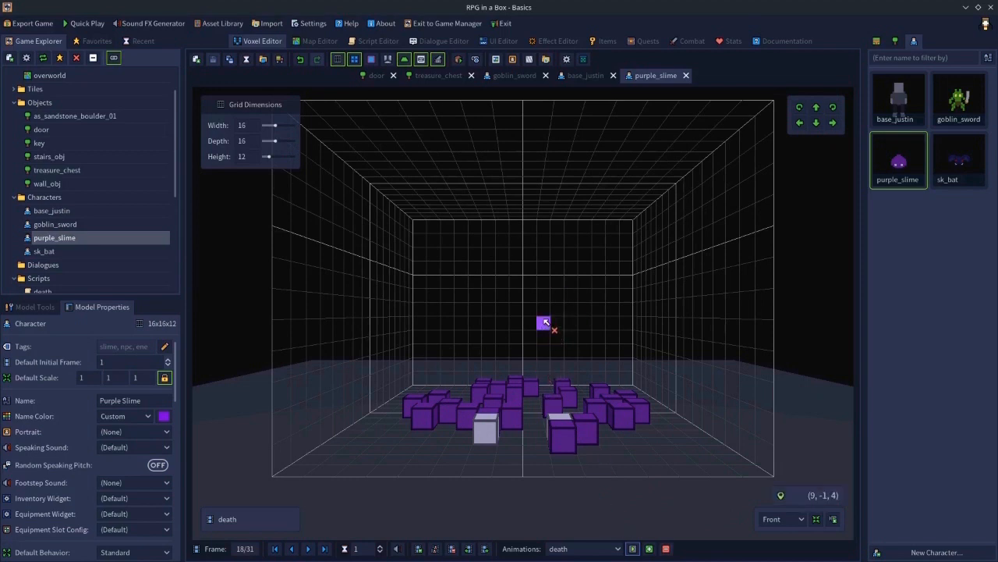
{"action": "left_click", "coordinate": [581, 548]}
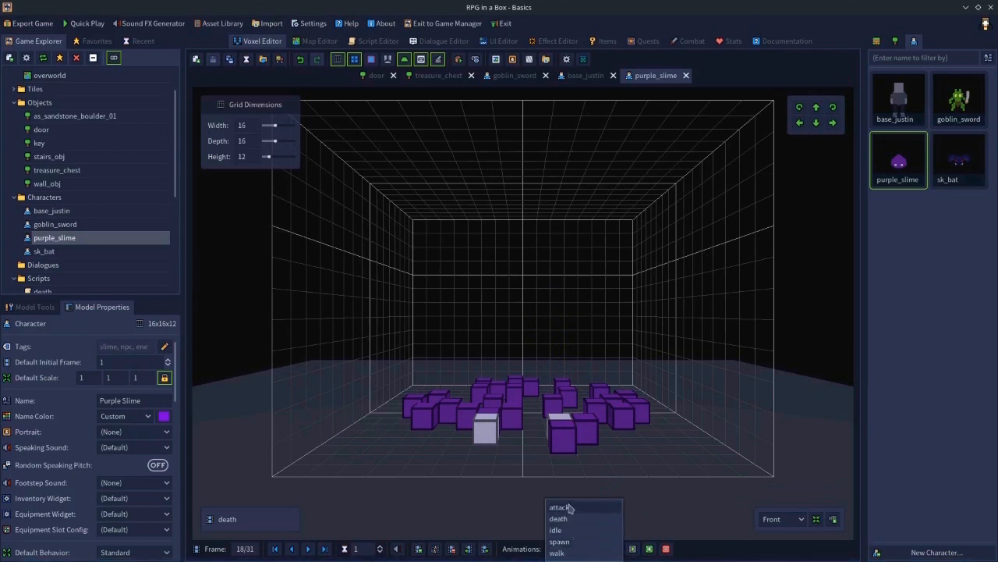
{"action": "left_click", "coordinate": [806, 368]}
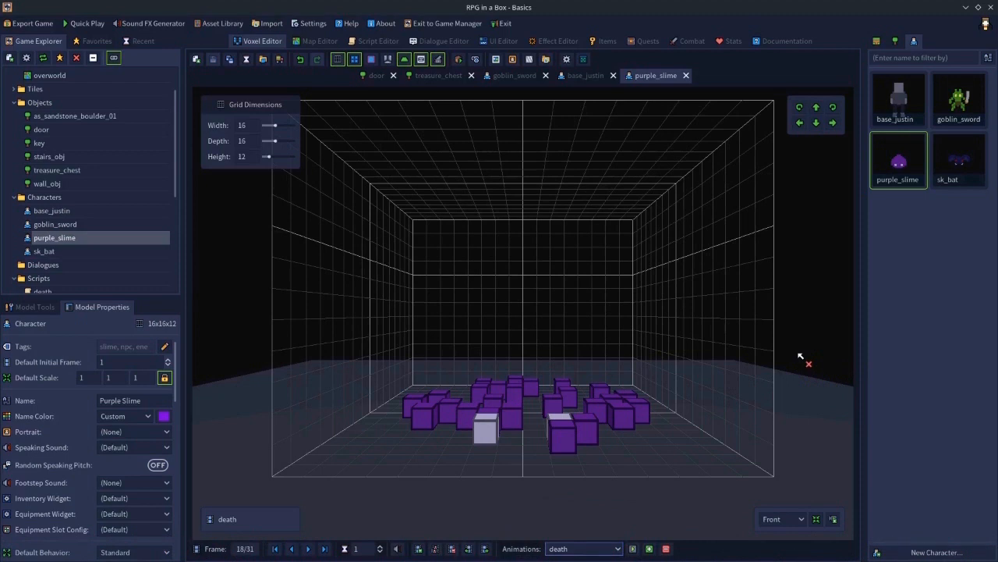
- Place four more goblin_sword characters at different spots on the overworld map
{"action": "left_click", "coordinate": [690, 42]}
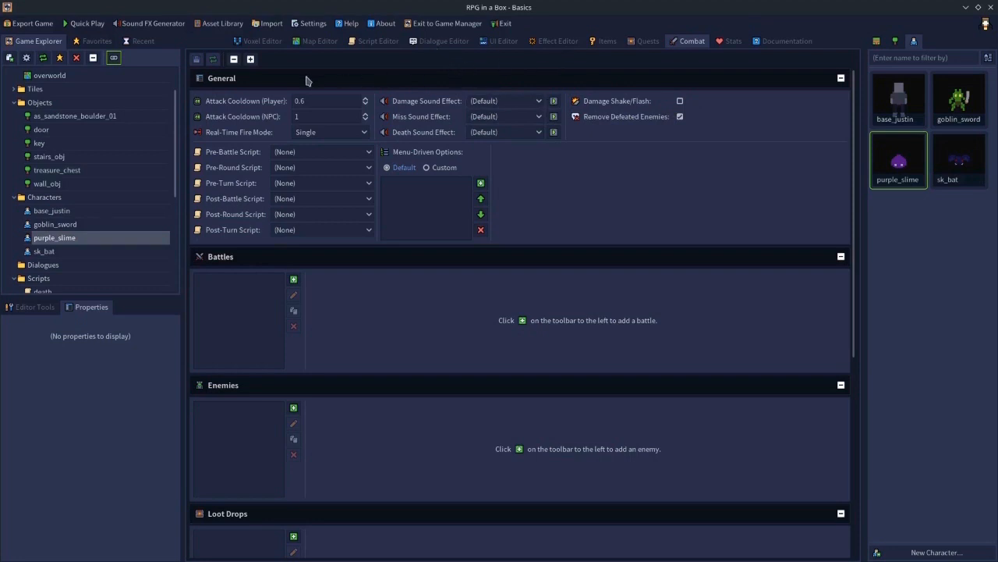
{"action": "left_click", "coordinate": [316, 43]}
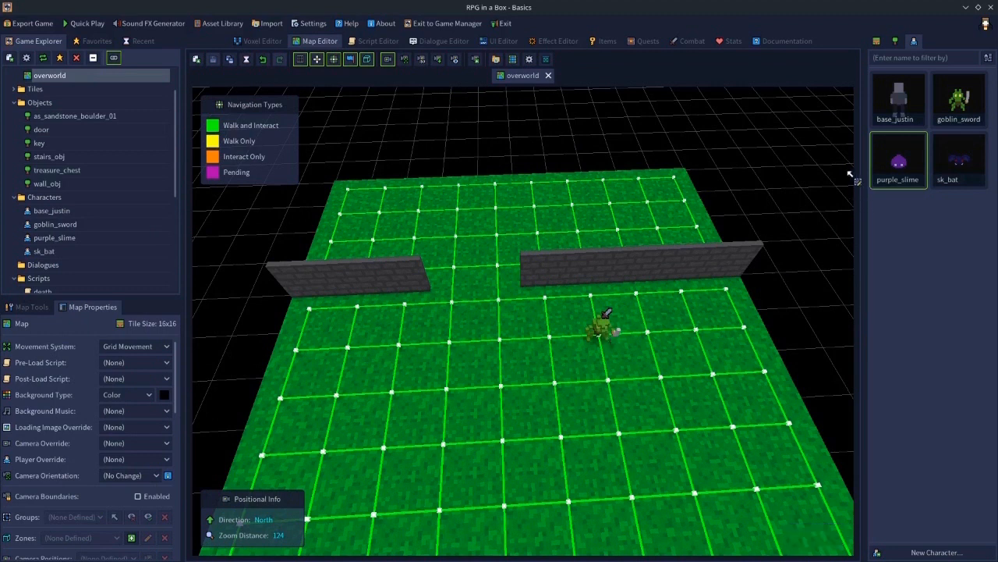
{"action": "left_click", "coordinate": [966, 109]}
{"action": "left_click", "coordinate": [446, 338]}
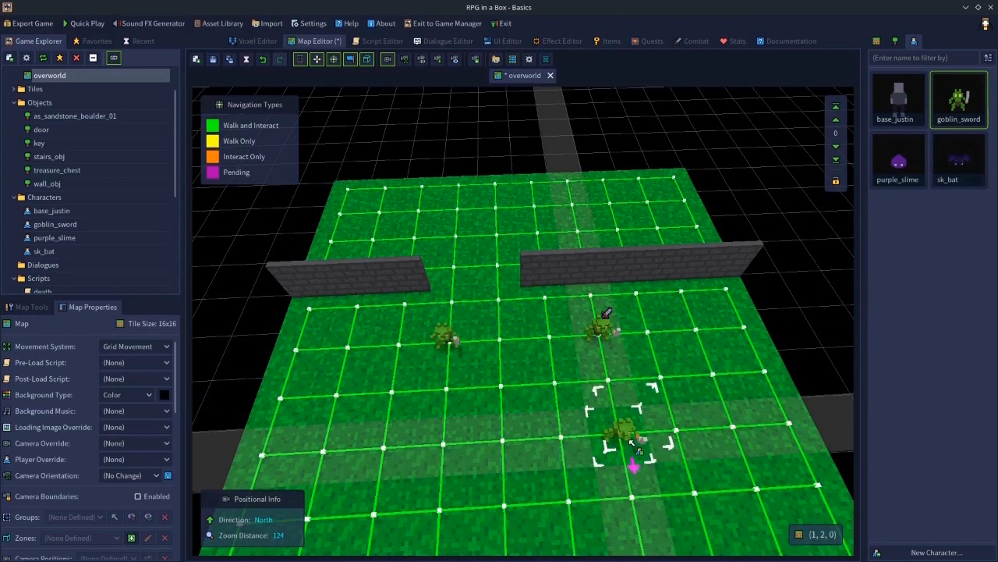
{"action": "left_click", "coordinate": [632, 443]}
{"action": "left_click", "coordinate": [378, 455]}
{"action": "left_click", "coordinate": [489, 251]}
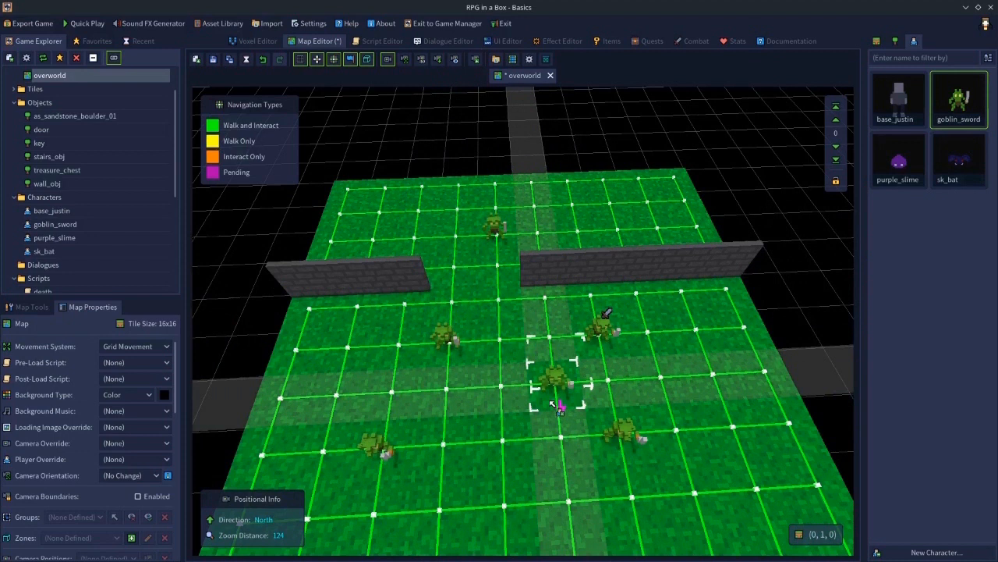
- Make the newly placed goblins attackable in real-time
{"action": "left_click", "coordinate": [630, 431]}
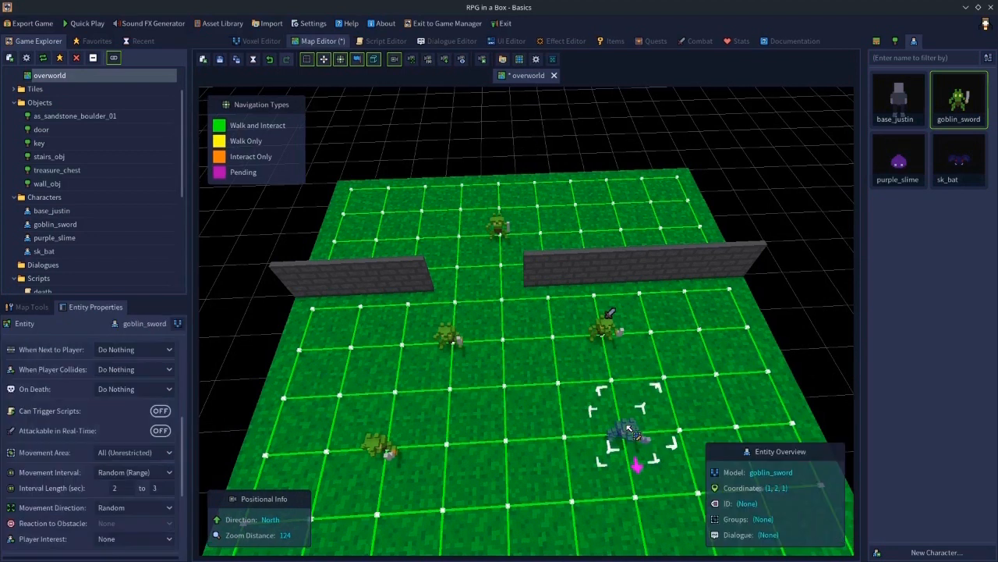
{"action": "left_click", "coordinate": [155, 433]}
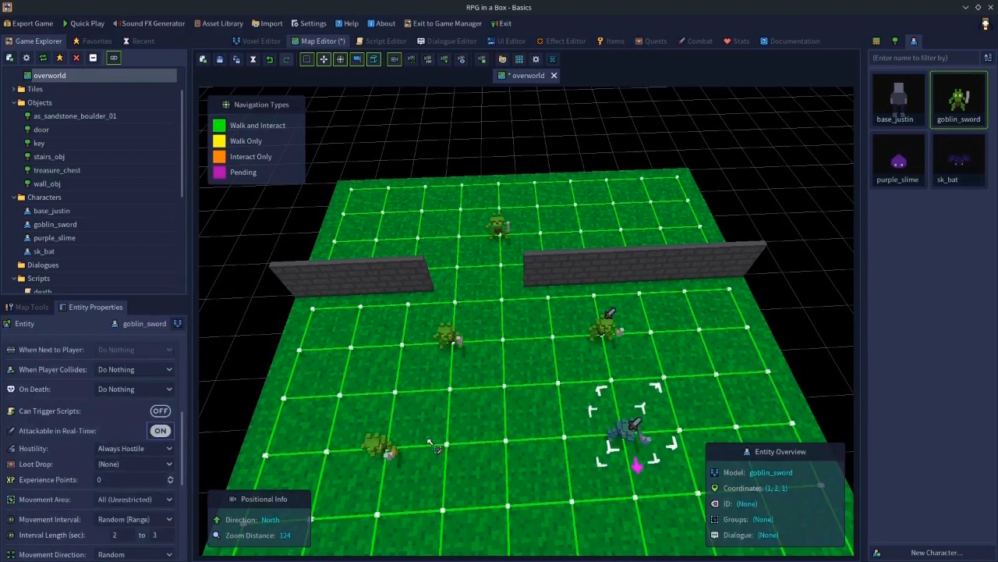
{"action": "left_click", "coordinate": [369, 452]}
{"action": "left_click", "coordinate": [372, 441]}
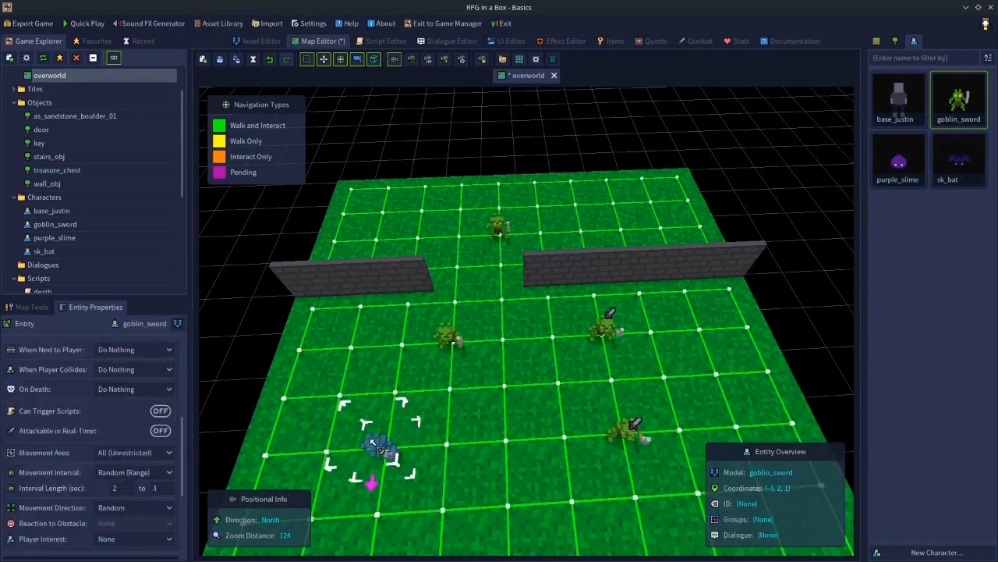
{"action": "left_click", "coordinate": [161, 432]}
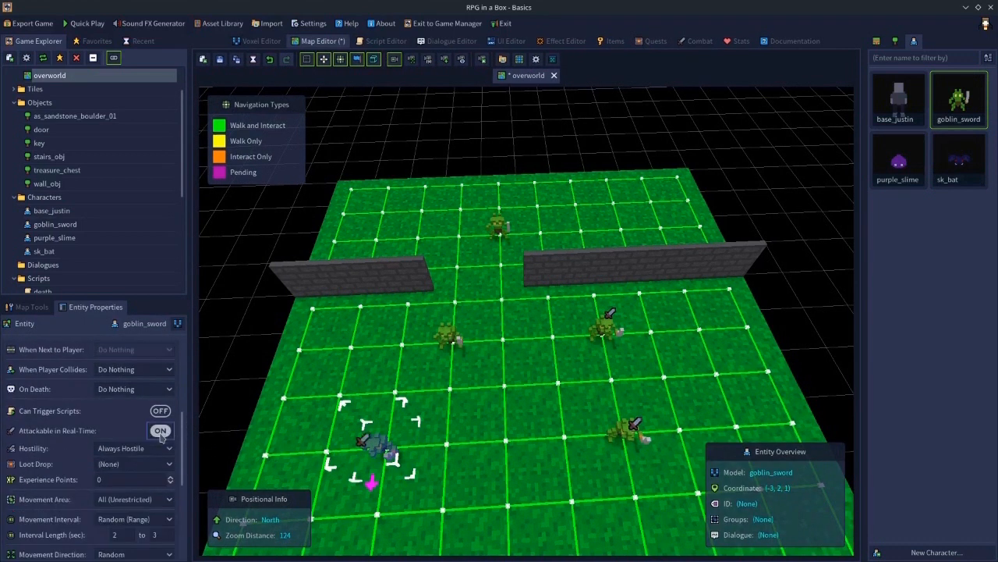
{"action": "left_click", "coordinate": [448, 342]}
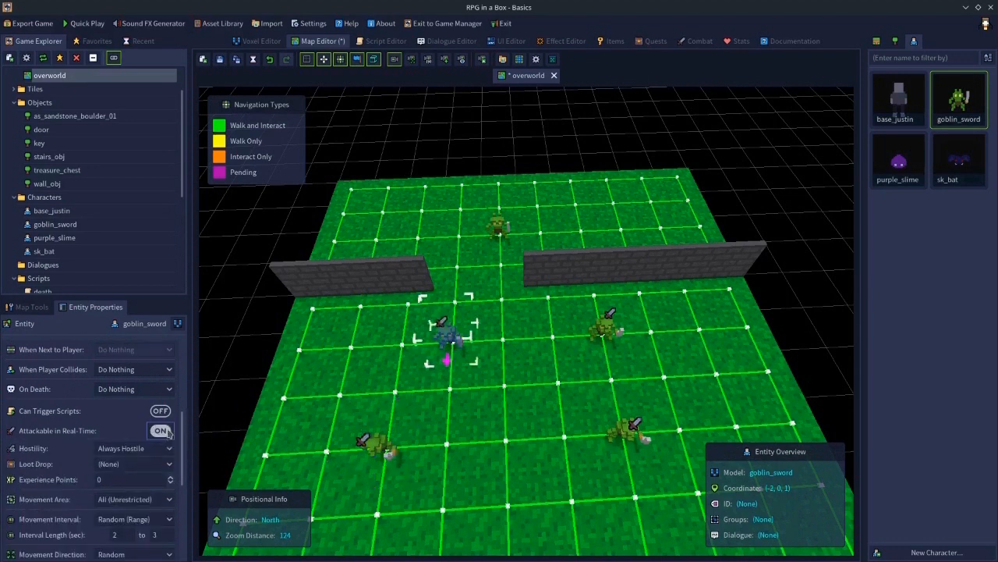
- Delete all the goblins from the overworld map
{"action": "left_click_drag", "start_coordinate": [482, 361], "coordinate": [493, 226]}
{"action": "left_click", "coordinate": [491, 225]}
{"action": "key", "text": "Delete"}
{"action": "left_click", "coordinate": [604, 328]}
{"action": "key", "text": "Delete"}
{"action": "left_click", "coordinate": [629, 439]}
{"action": "key", "text": "Delete"}
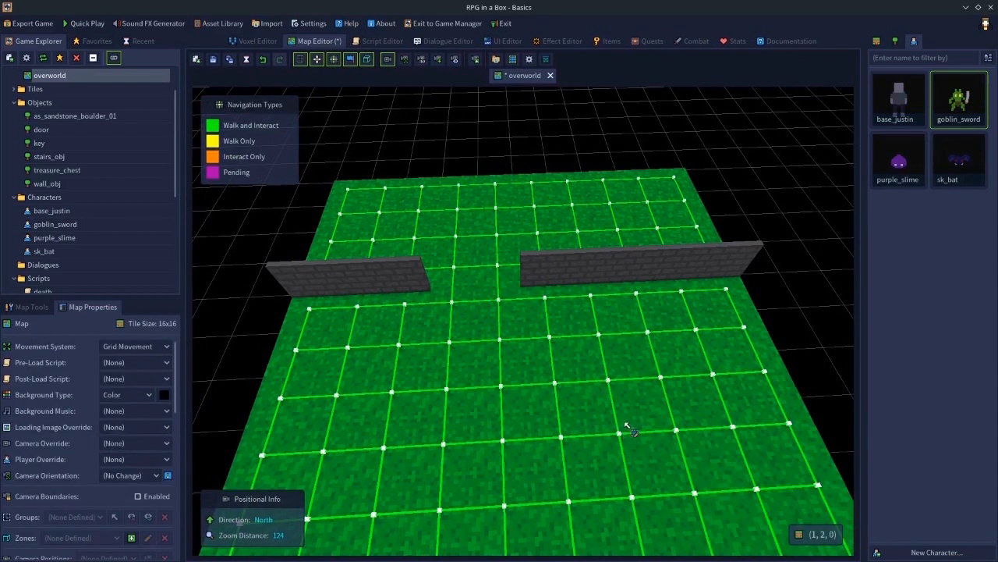
- Open the game configuration's behaviours and create a new preset named goblin
{"action": "scroll", "coordinate": [74, 93], "scroll_direction": "up", "scroll_amount": 2}
{"action": "double_click", "coordinate": [70, 91]}
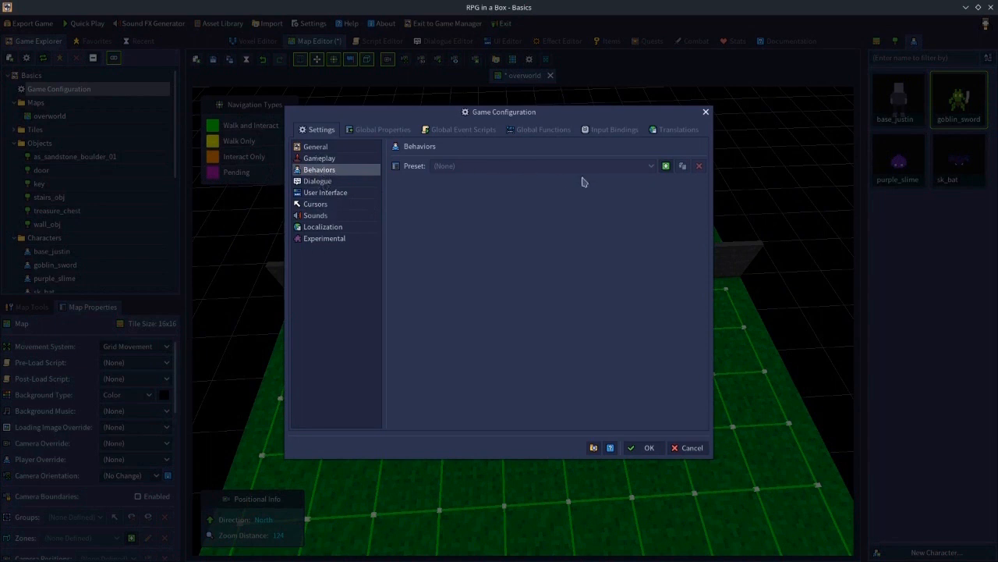
{"action": "left_click", "coordinate": [666, 166]}
{"action": "type", "text": "gobli"}
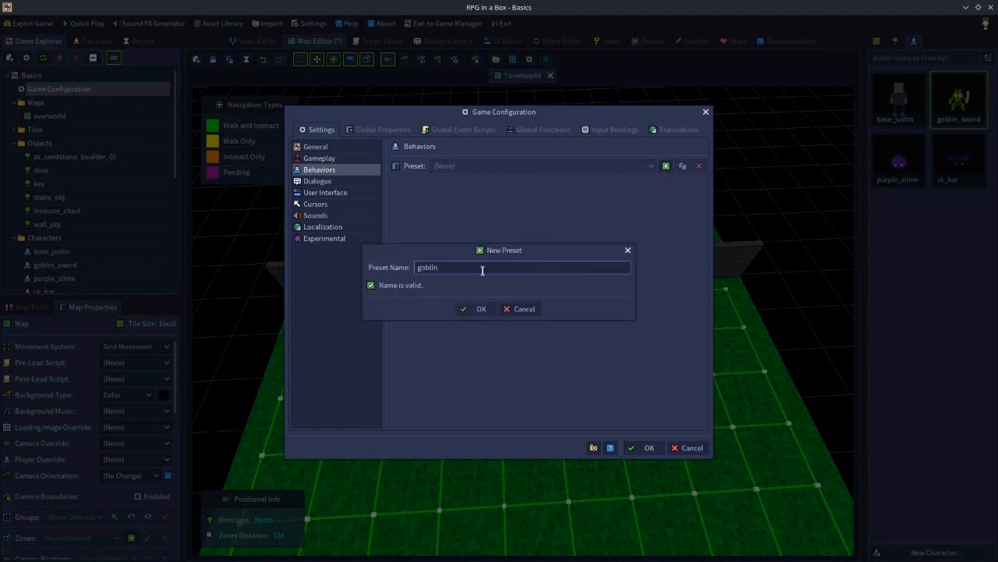
{"action": "type", "text": "n"}
{"action": "key", "text": "Return"}
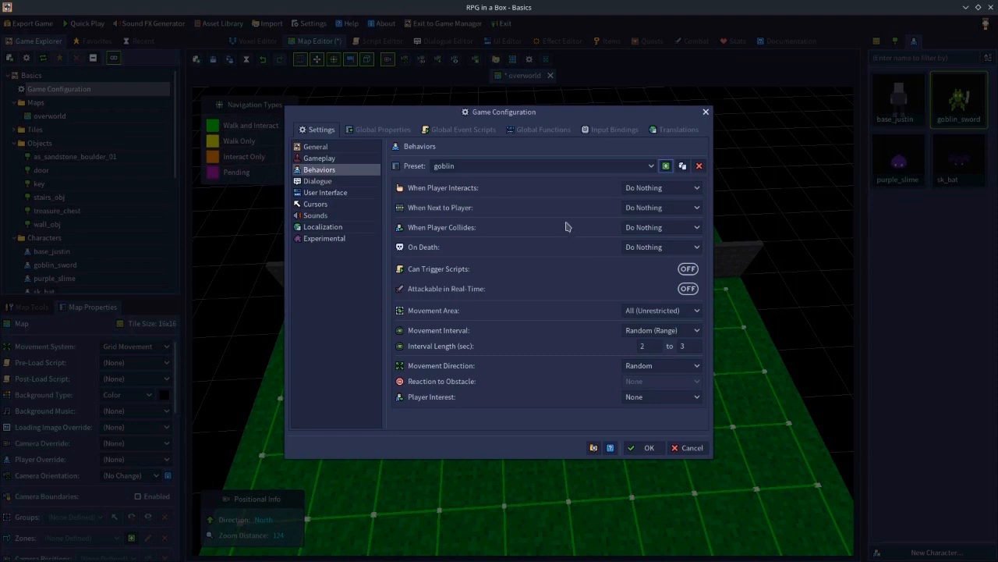
- Make the goblin preset attackable in real-time and set its experience points to 25
{"action": "left_click", "coordinate": [693, 291]}
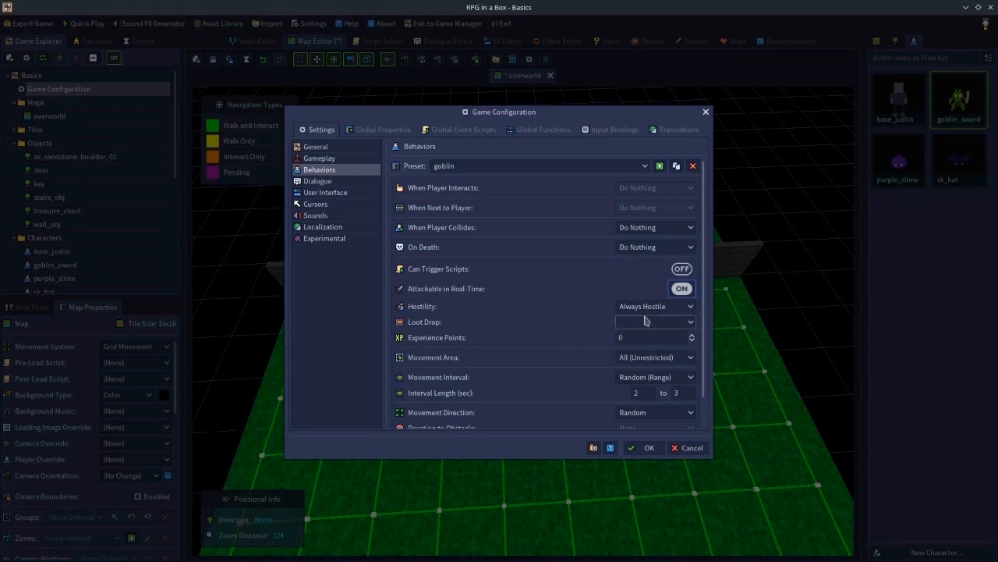
{"action": "left_click", "coordinate": [626, 339]}
{"action": "type", "text": "25"}
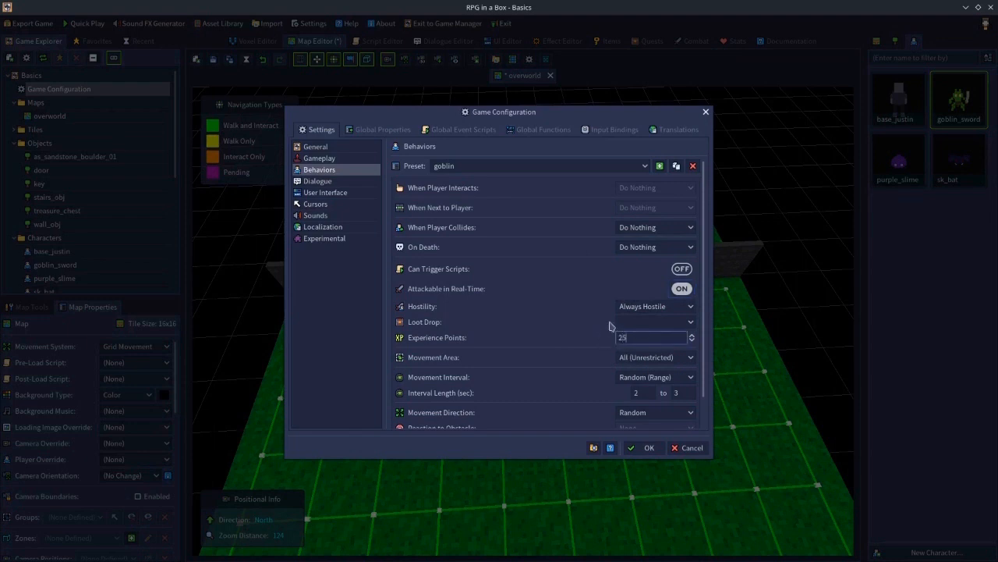
{"action": "left_click", "coordinate": [636, 248]}
{"action": "left_click", "coordinate": [638, 270]}
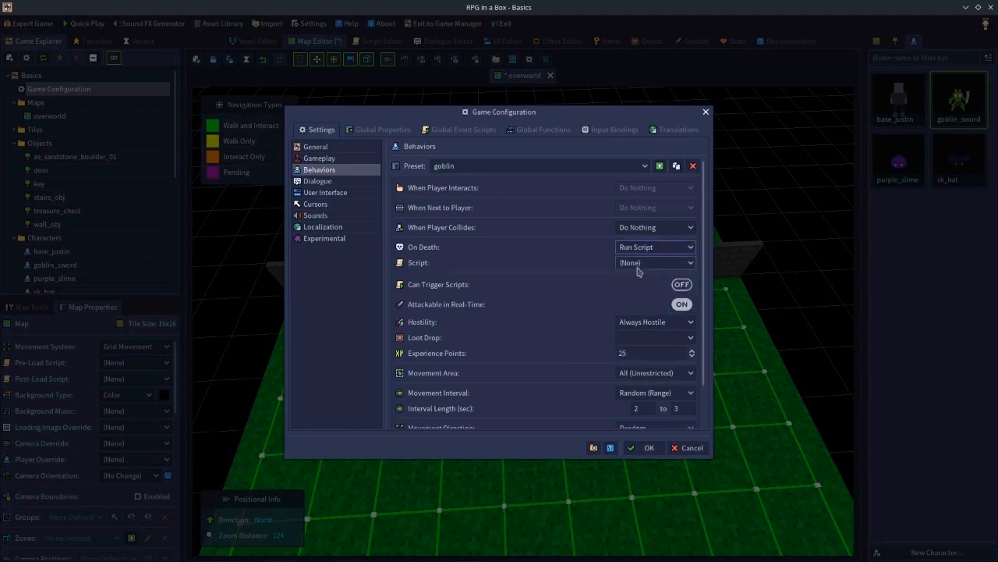
{"action": "left_click", "coordinate": [638, 265]}
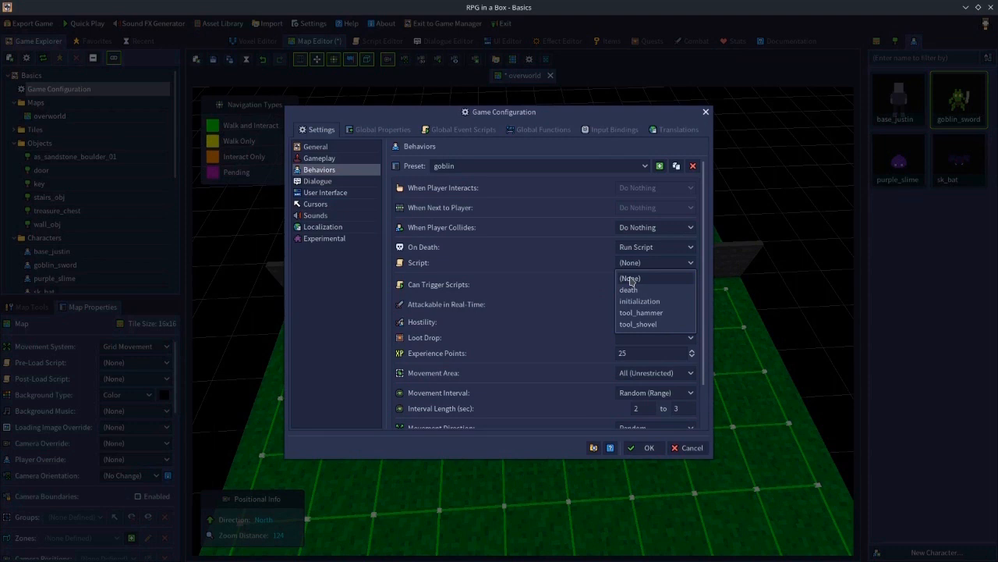
{"action": "left_click", "coordinate": [631, 279]}
{"action": "left_click", "coordinate": [632, 247]}
{"action": "left_click", "coordinate": [632, 260]}
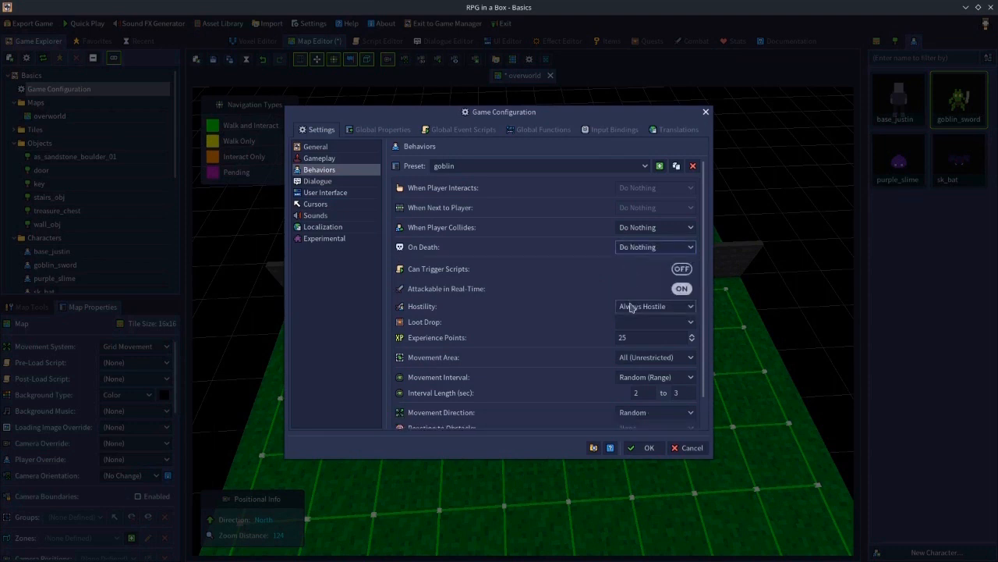
- Set the goblin preset's experience points to 0 and confirm the game configuration
{"action": "double_click", "coordinate": [640, 341]}
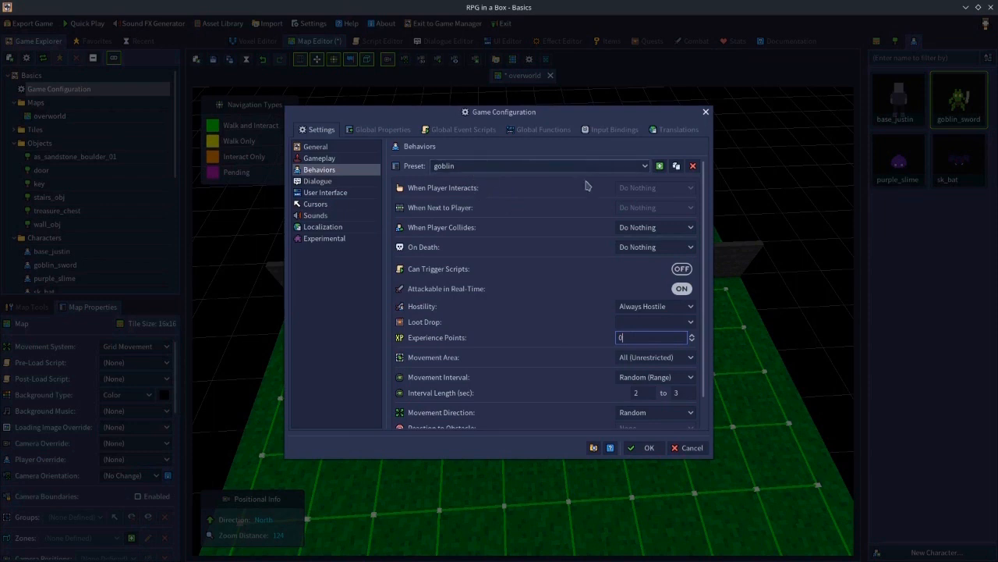
{"action": "left_click", "coordinate": [645, 448]}
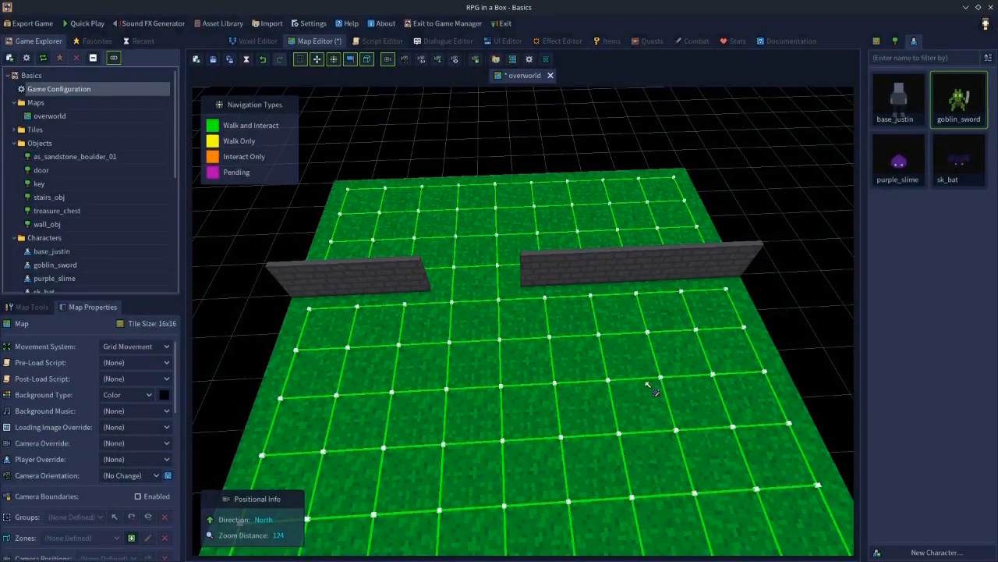
- Assign the goblin preset as the goblin_sword character's default behaviour and save the model
{"action": "double_click", "coordinate": [952, 111]}
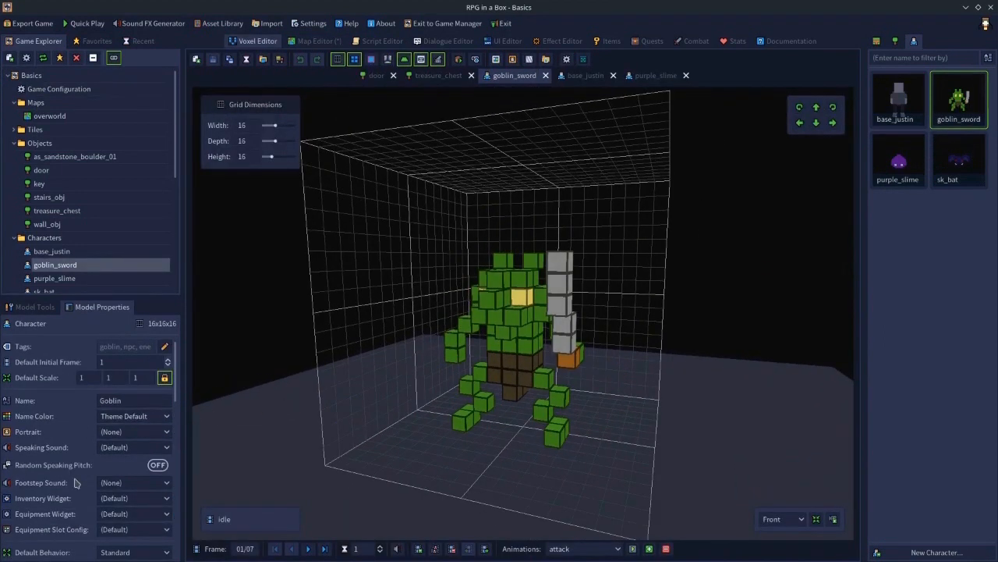
{"action": "scroll", "coordinate": [176, 380], "scroll_direction": "down", "scroll_amount": 5}
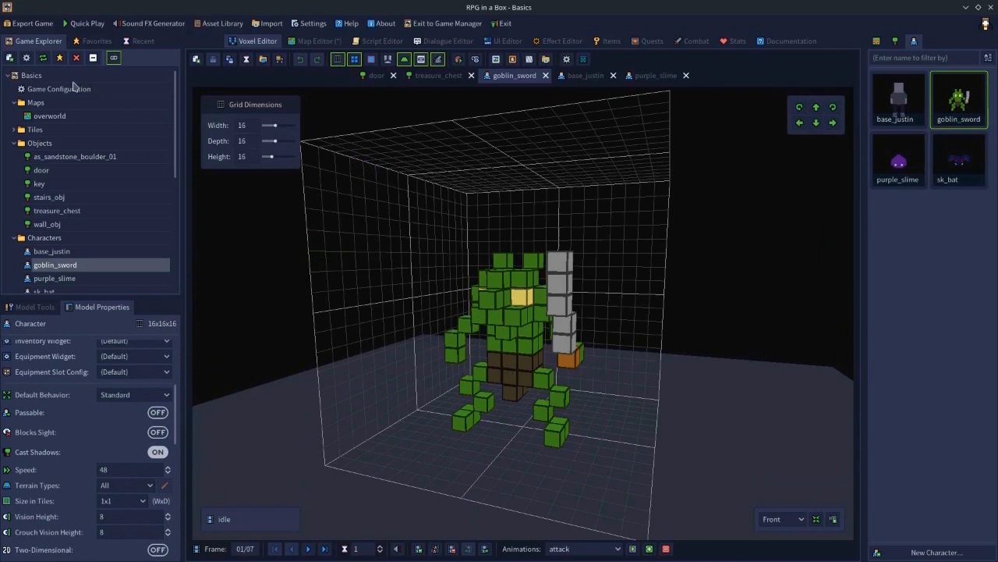
{"action": "left_click", "coordinate": [121, 396]}
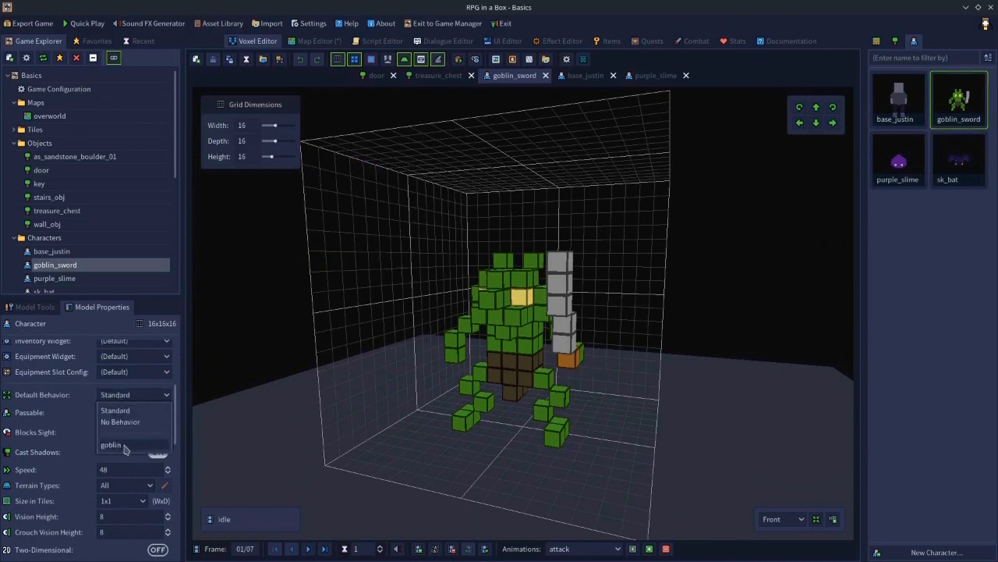
{"action": "left_click", "coordinate": [112, 445]}
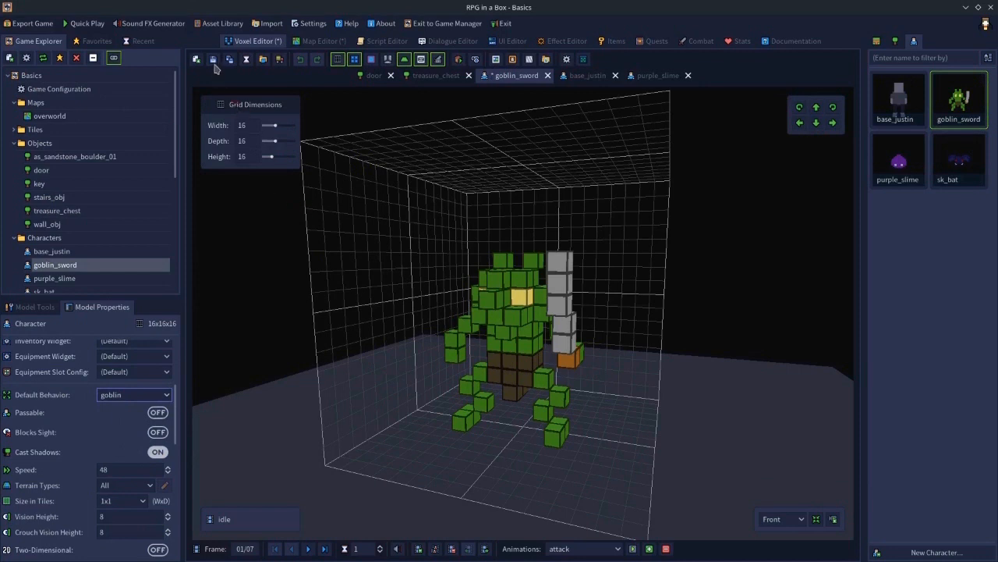
{"action": "left_click", "coordinate": [214, 62]}
- Place seven goblin_sword characters around the overworld map and save the map
{"action": "left_click", "coordinate": [326, 43]}
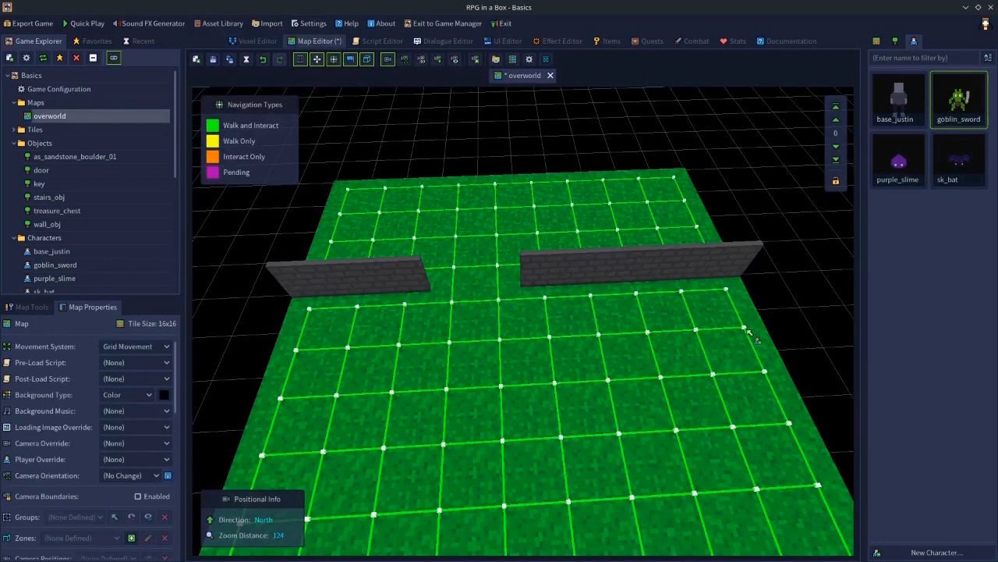
{"action": "left_click", "coordinate": [661, 335]}
{"action": "left_click", "coordinate": [501, 344]}
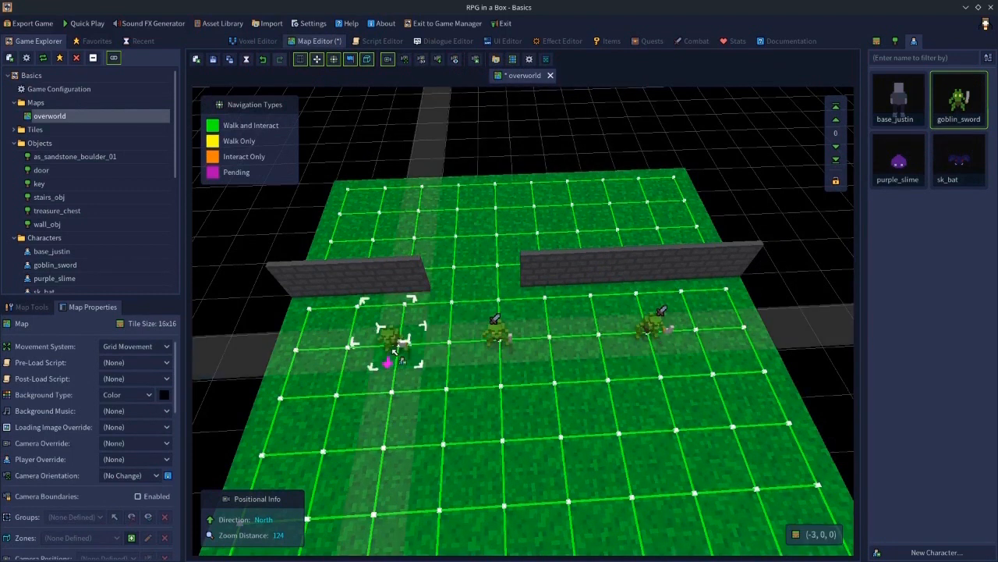
{"action": "left_click", "coordinate": [396, 353]}
{"action": "left_click", "coordinate": [441, 453]}
{"action": "left_click", "coordinate": [575, 513]}
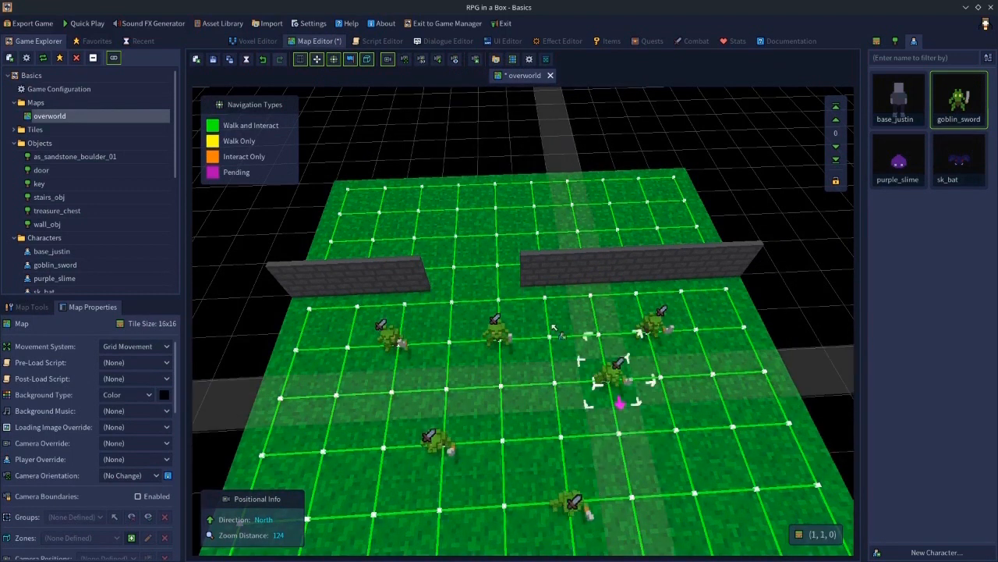
{"action": "left_click", "coordinate": [497, 234]}
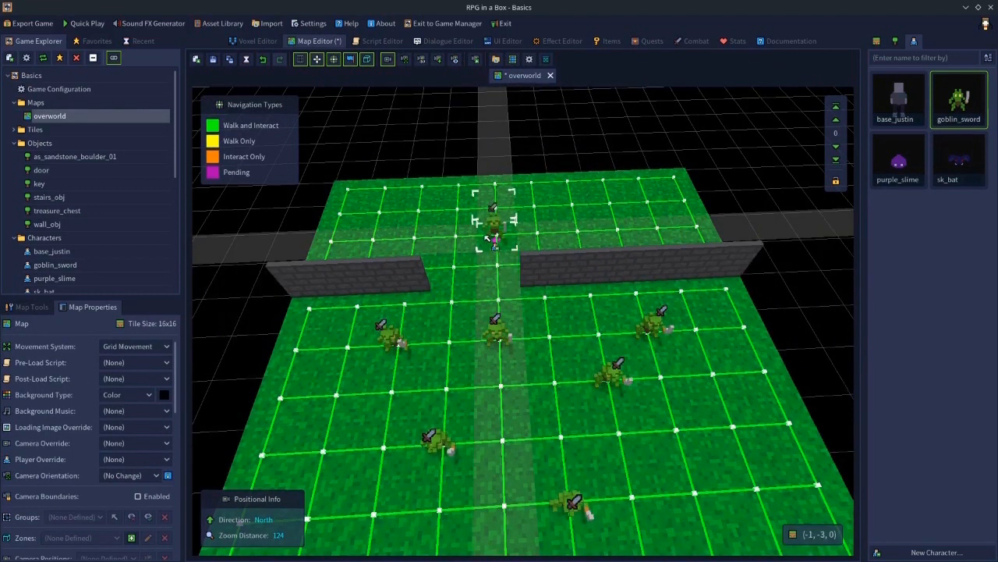
{"action": "left_click", "coordinate": [496, 336]}
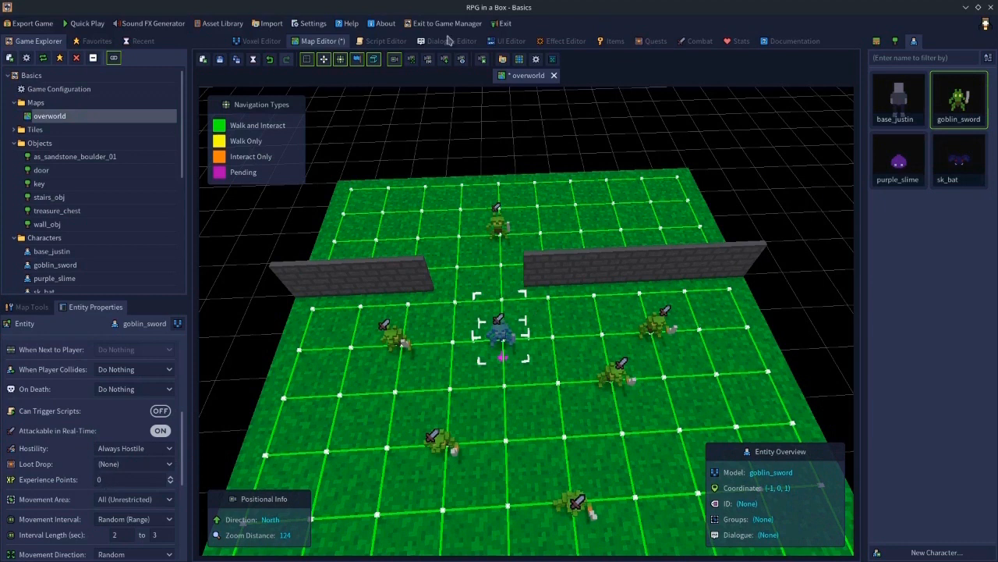
{"action": "left_click", "coordinate": [220, 60]}
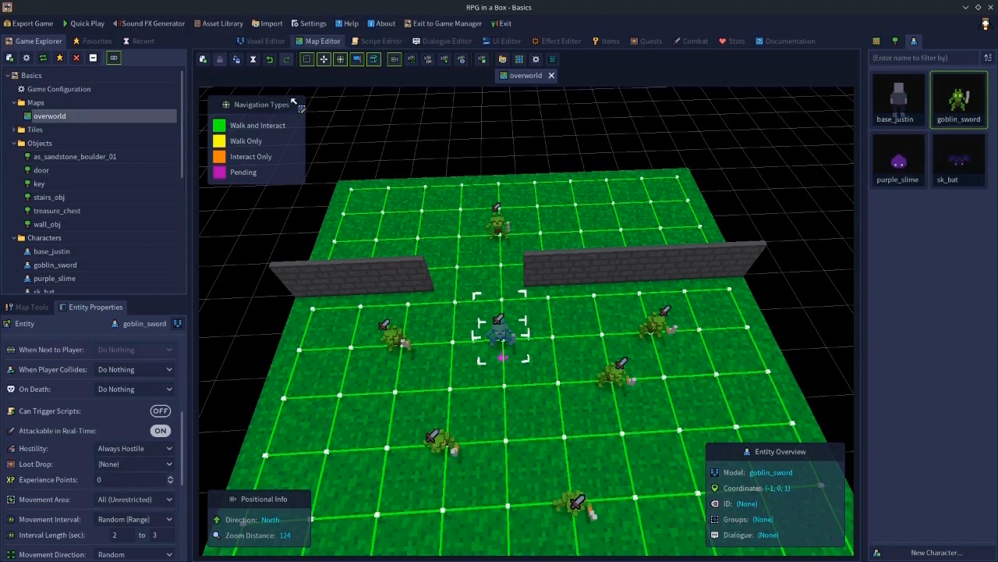
- Open the game configuration's behaviours and create a new preset named bat
{"action": "double_click", "coordinate": [84, 93]}
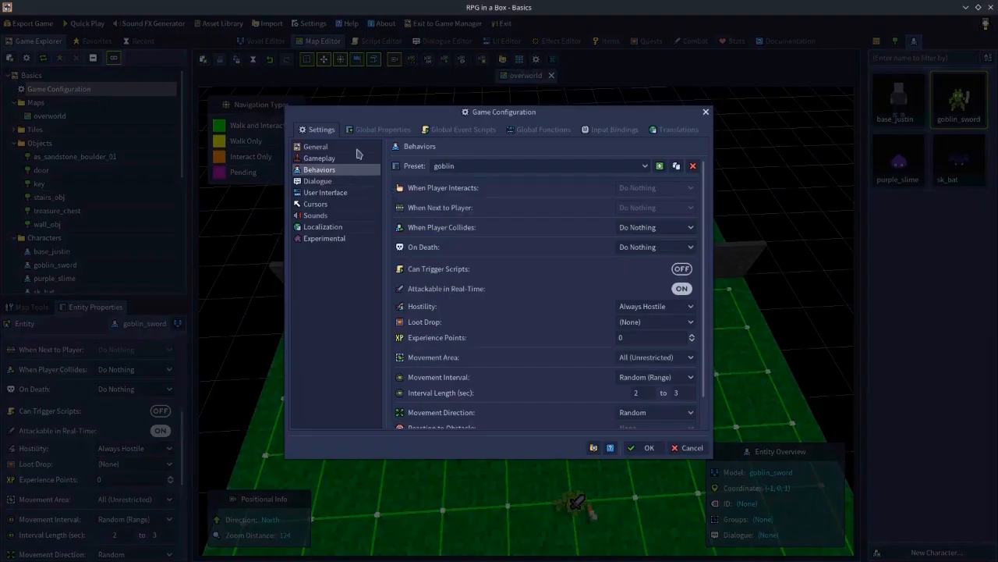
{"action": "left_click", "coordinate": [660, 166]}
{"action": "type", "text": "bat"}
{"action": "key", "text": "Return"}
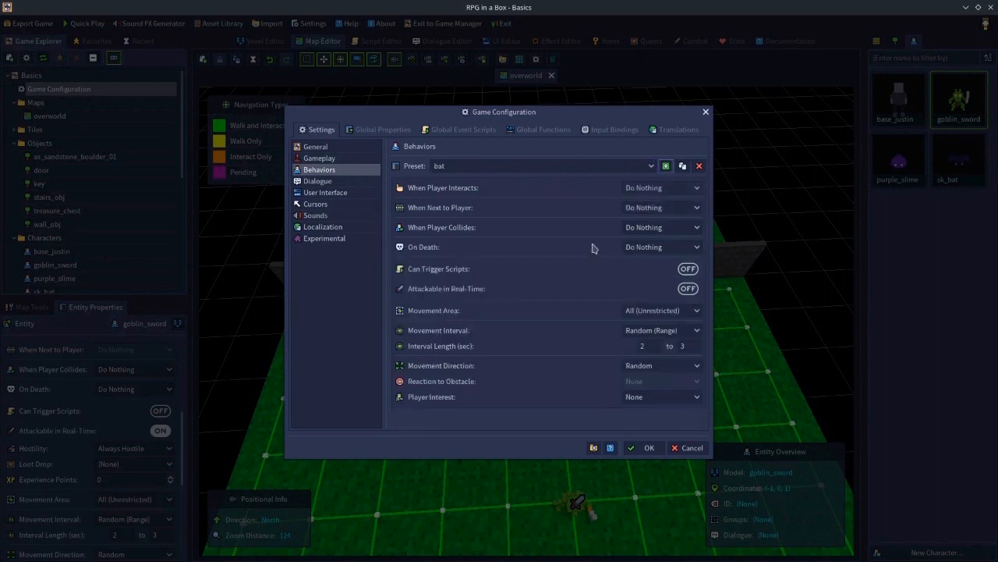
- Make the bat preset attackable in real-time, hostile if attacked, and worth 5 experience points
{"action": "left_click", "coordinate": [691, 291]}
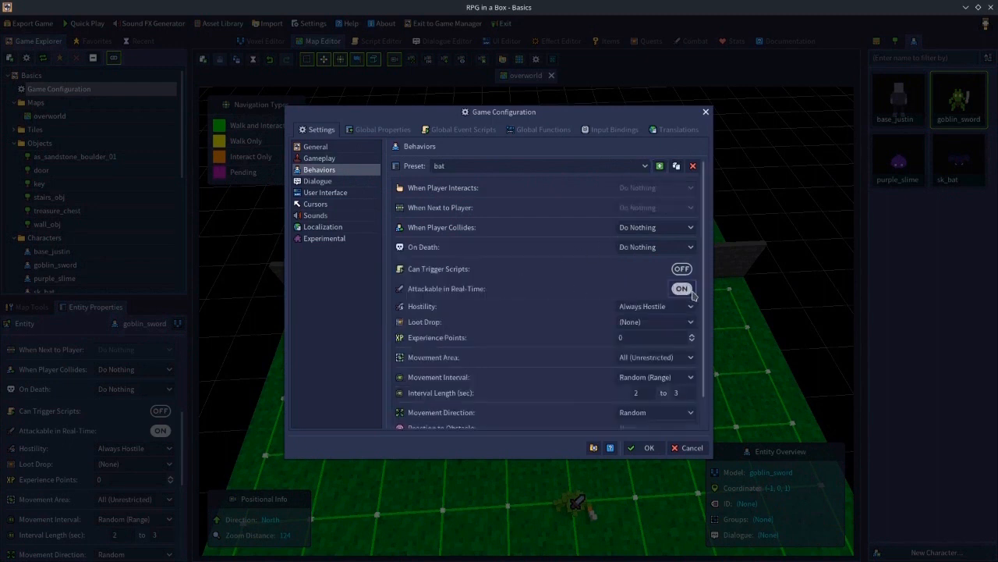
{"action": "left_click", "coordinate": [661, 307]}
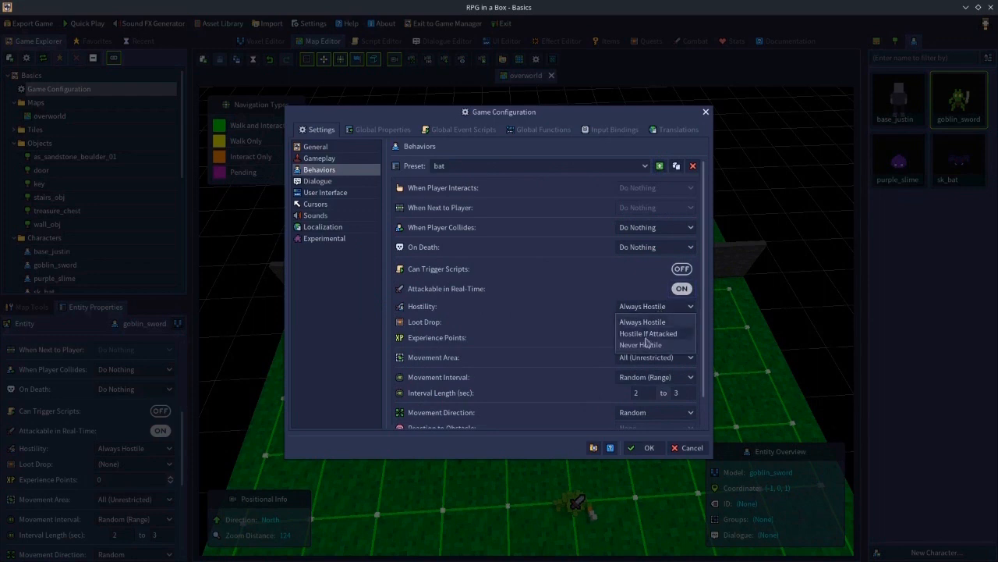
{"action": "left_click", "coordinate": [648, 333]}
{"action": "left_click", "coordinate": [639, 336]}
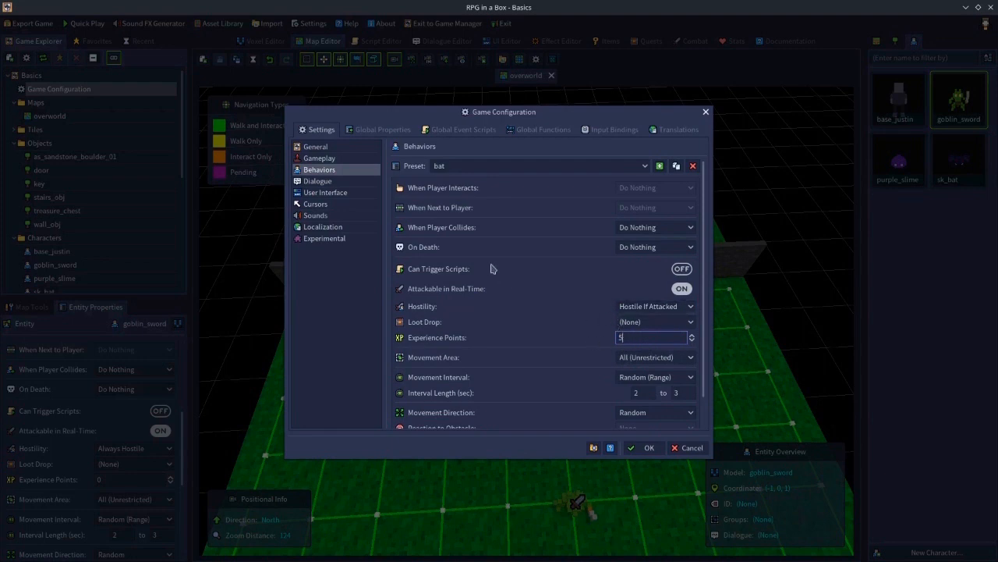
- Set the bat preset to run the death script on death and confirm the game configuration
{"action": "left_click", "coordinate": [623, 247]}
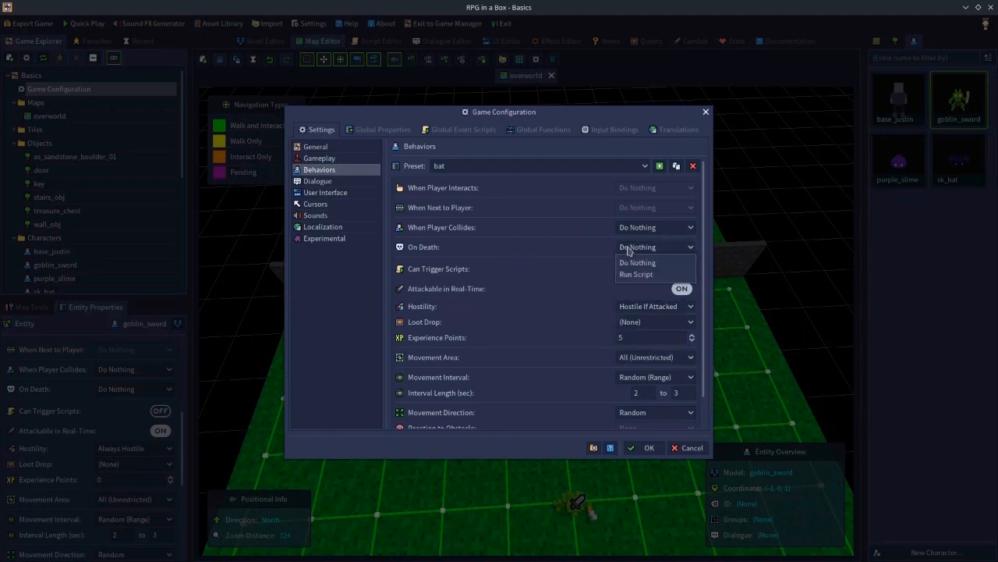
{"action": "left_click", "coordinate": [637, 274]}
{"action": "left_click", "coordinate": [637, 263]}
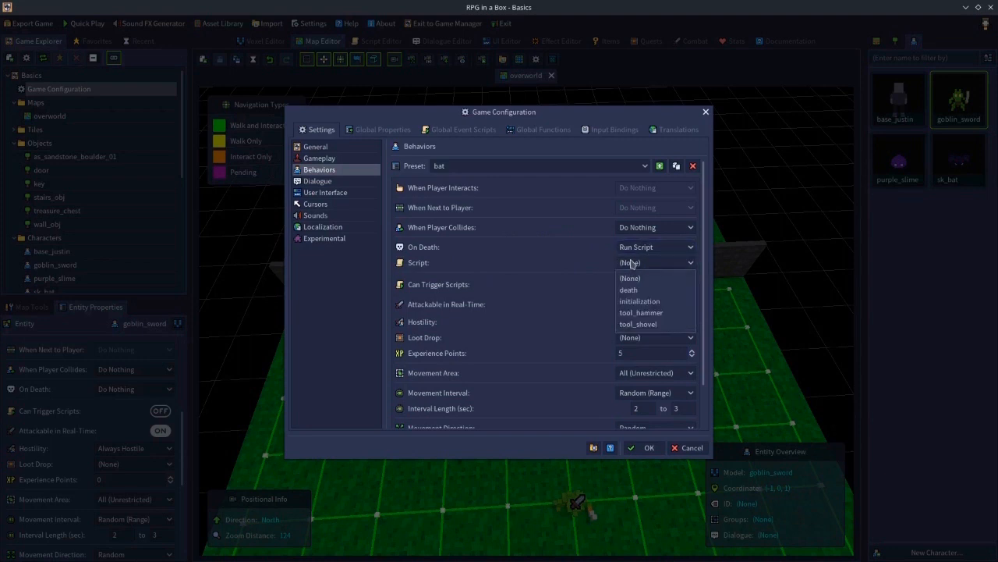
{"action": "left_click", "coordinate": [632, 290]}
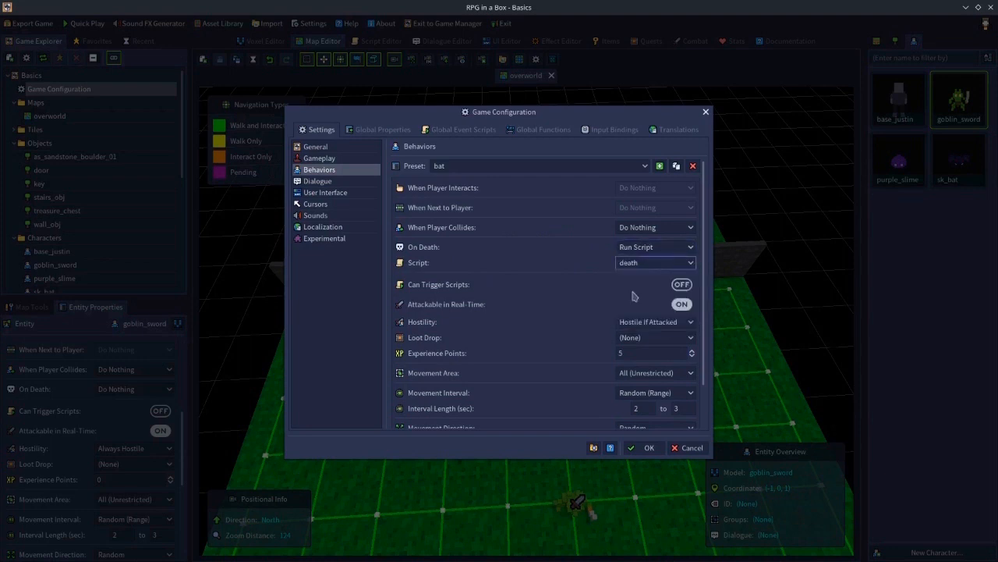
{"action": "left_click", "coordinate": [644, 447]}
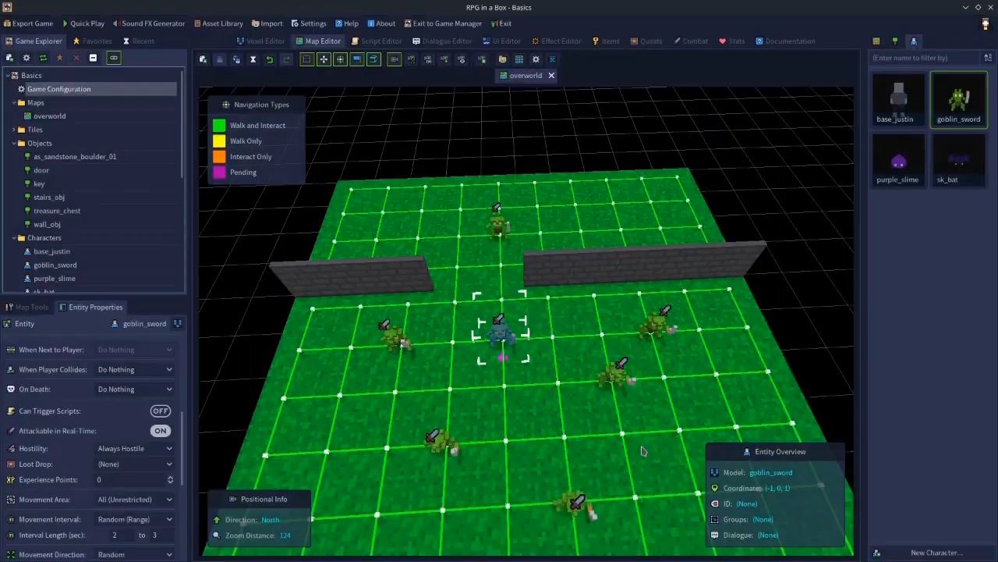
- Assign the bat preset as the sk_bat character's default behaviour
{"action": "left_click", "coordinate": [960, 166]}
{"action": "double_click", "coordinate": [960, 165]}
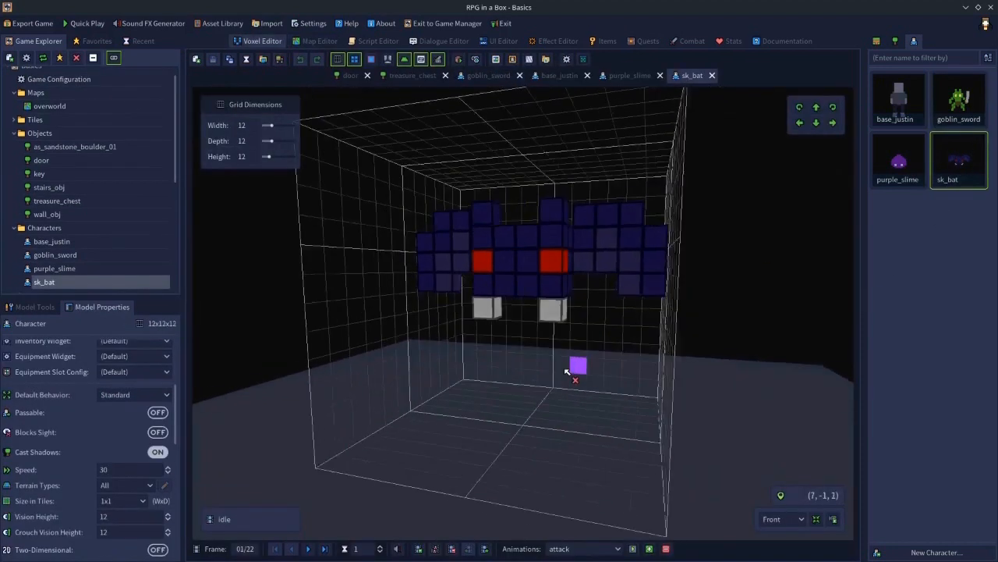
{"action": "left_click", "coordinate": [117, 398]}
{"action": "left_click", "coordinate": [109, 457]}
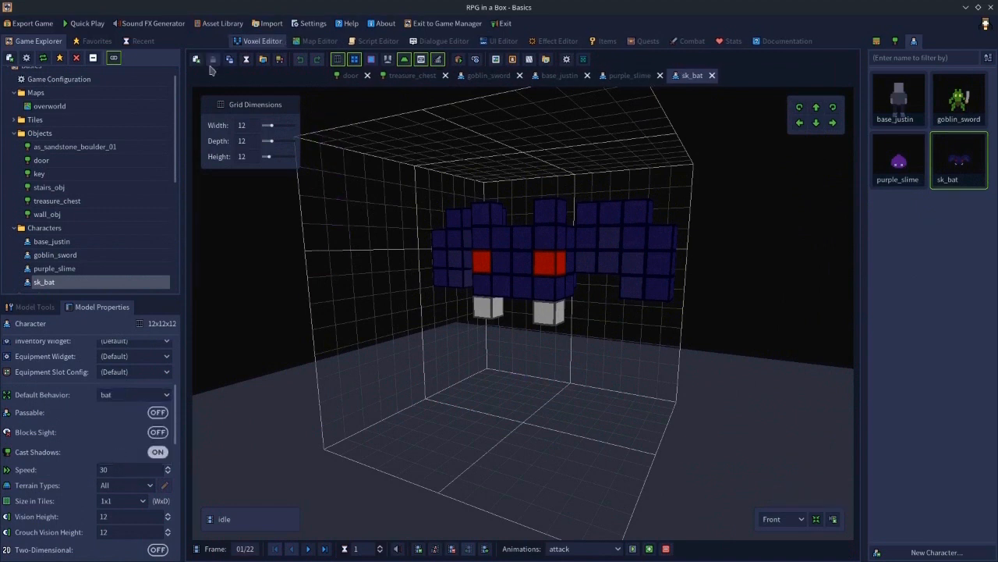
- Place five sk_bat characters around the overworld map
{"action": "left_click", "coordinate": [326, 40]}
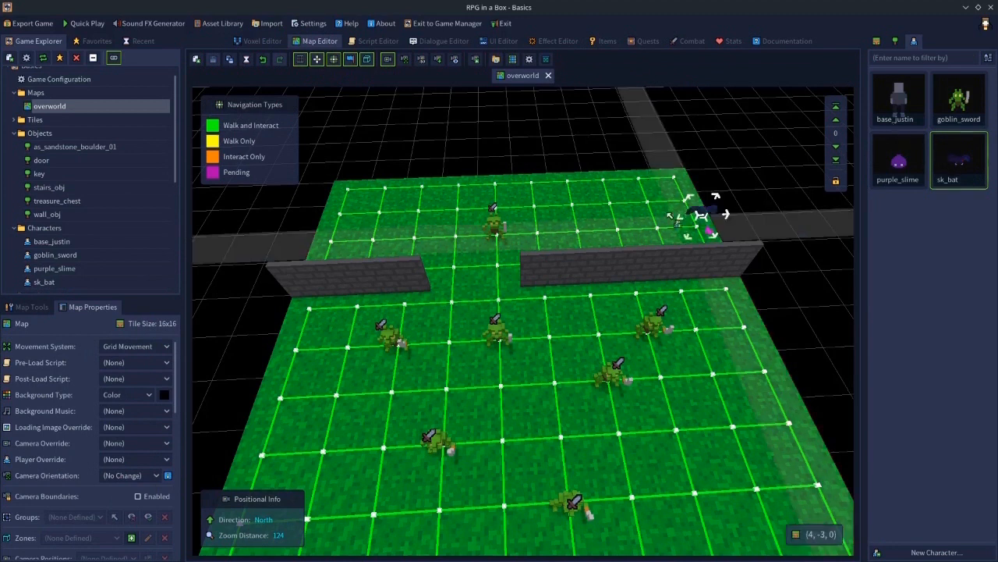
{"action": "left_click", "coordinate": [650, 188]}
{"action": "left_click", "coordinate": [415, 224]}
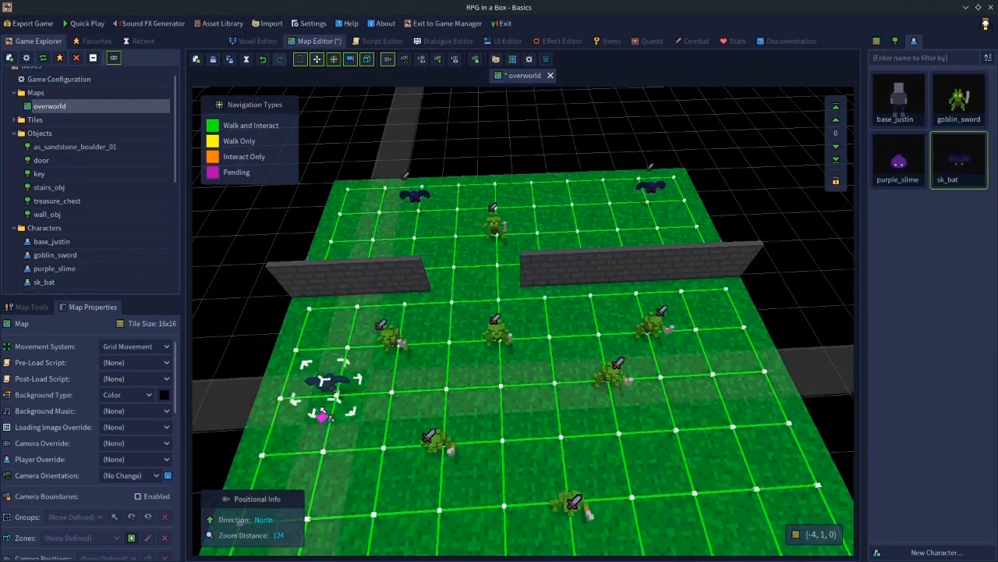
{"action": "left_click", "coordinate": [327, 394]}
{"action": "left_click", "coordinate": [742, 412]}
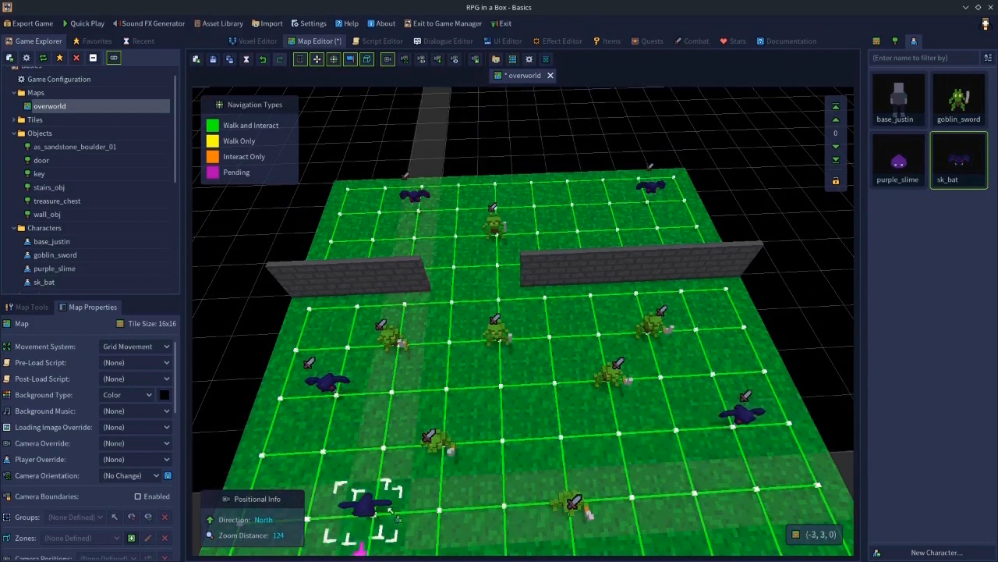
{"action": "left_click", "coordinate": [364, 506]}
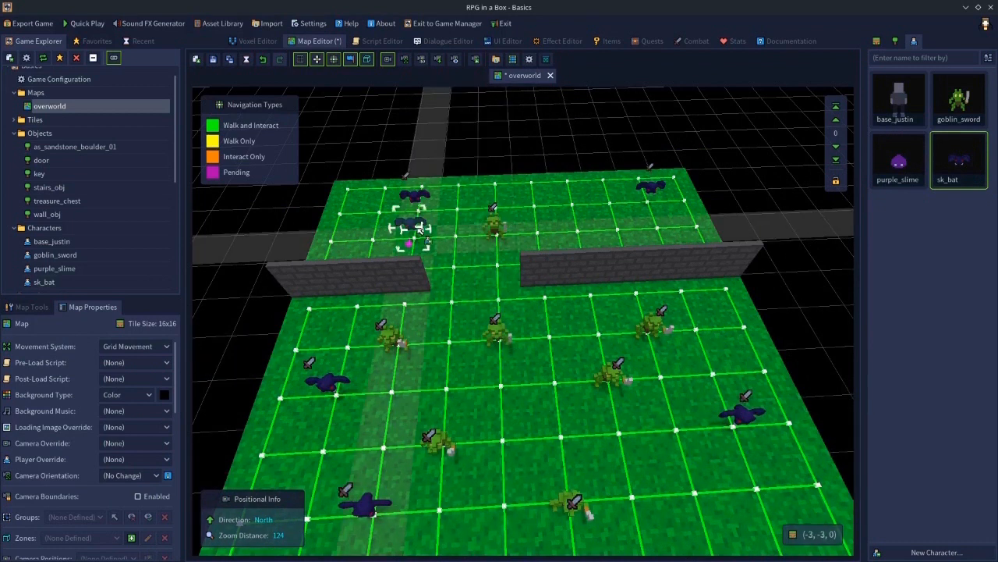
{"action": "left_click", "coordinate": [420, 228]}
{"action": "left_click", "coordinate": [415, 200]}
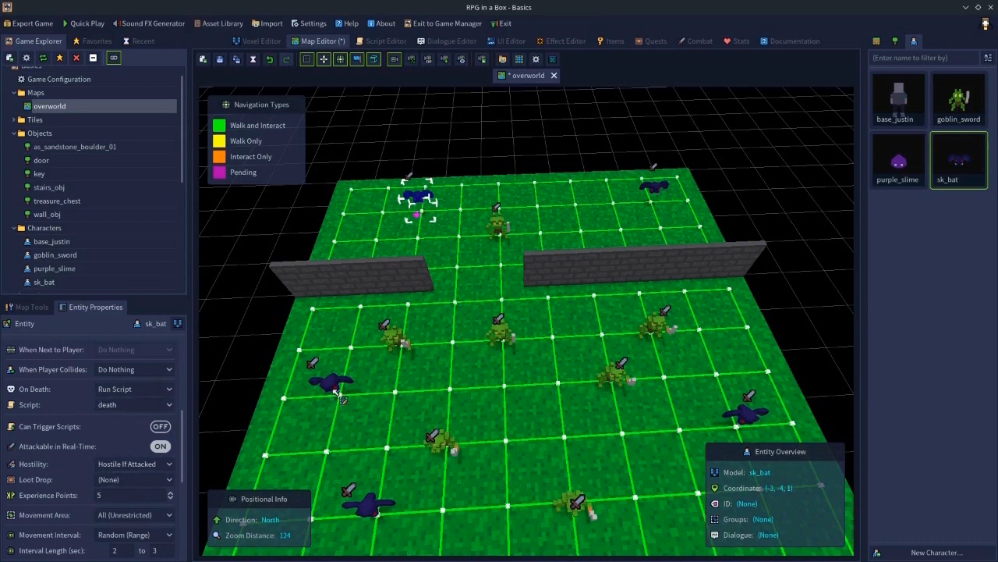
- Review the placed bats' entity properties, the sk_bat default behaviour and the game configuration presets
{"action": "left_click", "coordinate": [367, 507]}
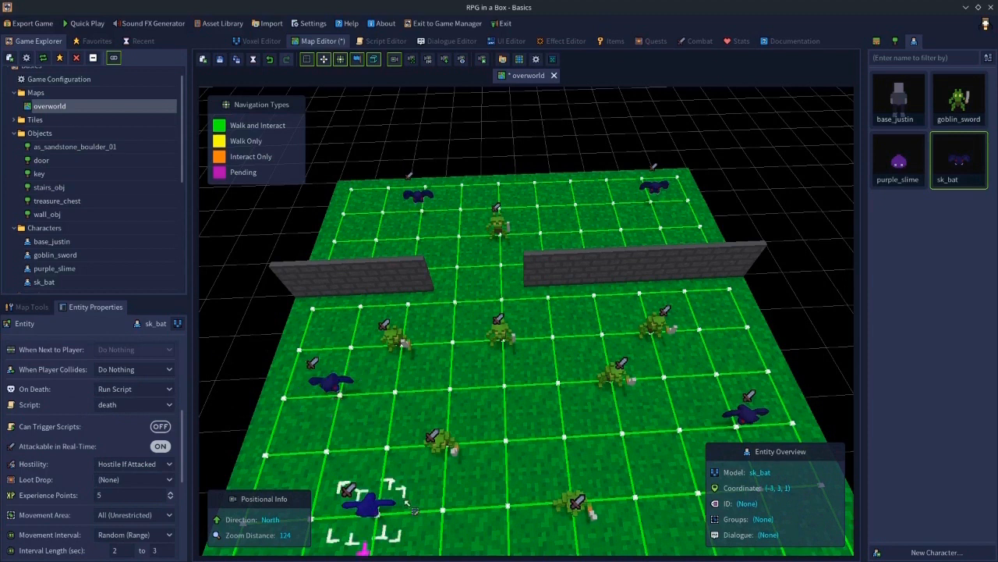
{"action": "left_click", "coordinate": [745, 415]}
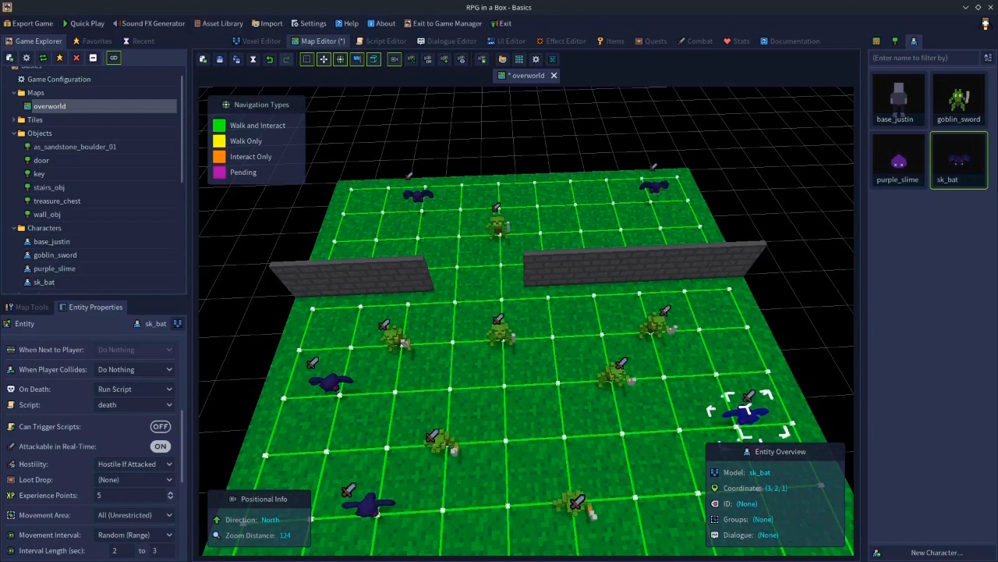
{"action": "double_click", "coordinate": [964, 167]}
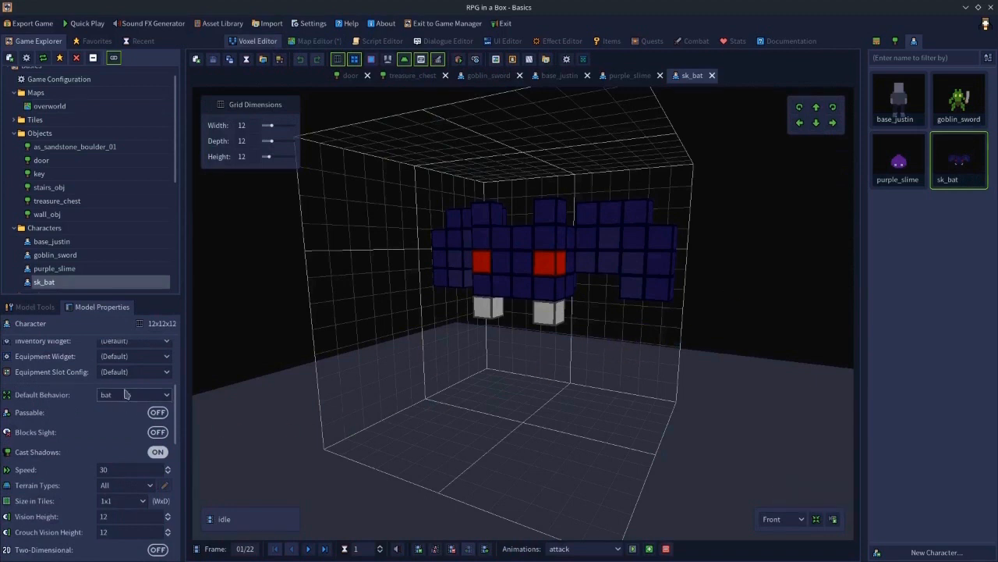
{"action": "double_click", "coordinate": [72, 82]}
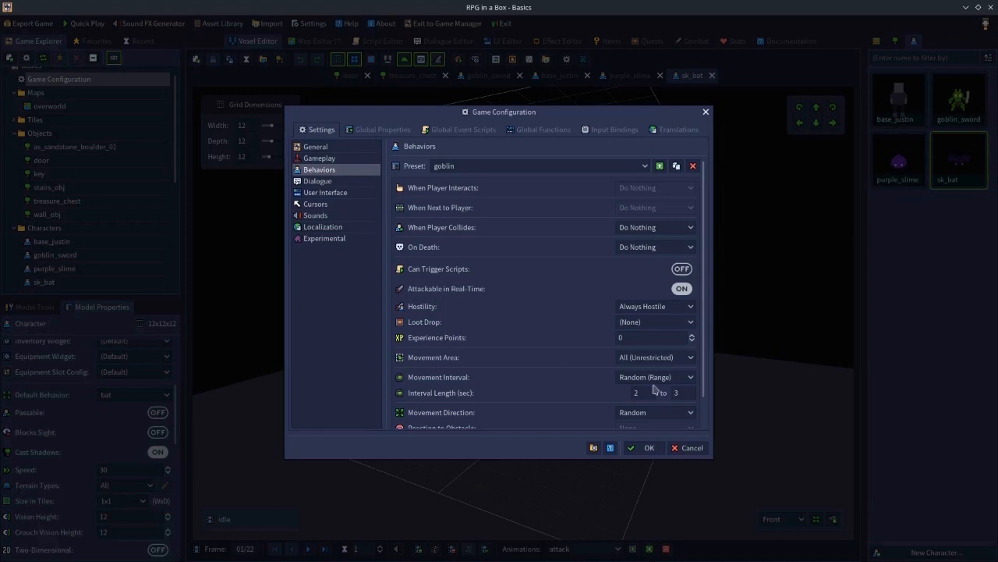
{"action": "left_click", "coordinate": [687, 448]}
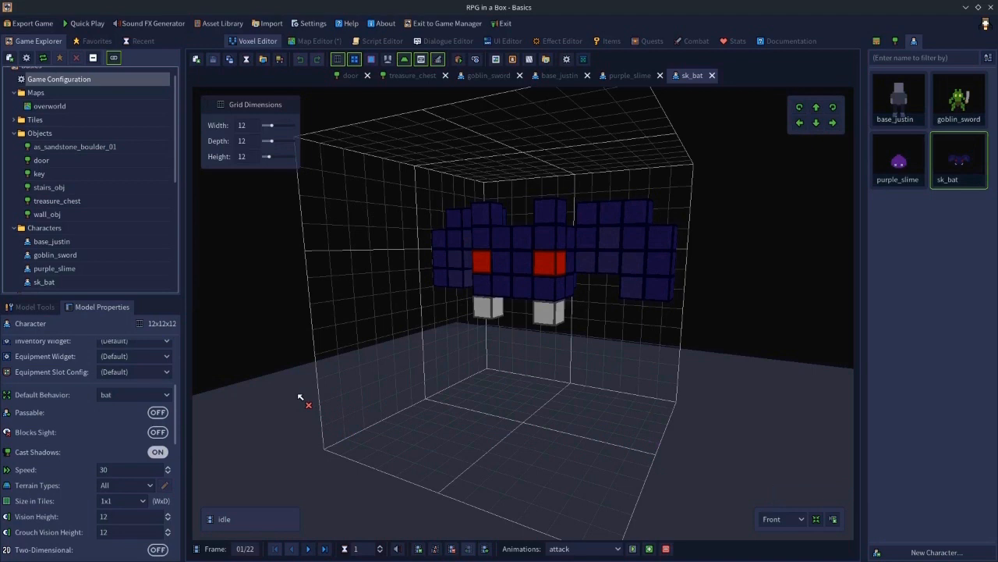
- Create a new loot drop named Bat_Drop in the combat settings
{"action": "left_click", "coordinate": [315, 41]}
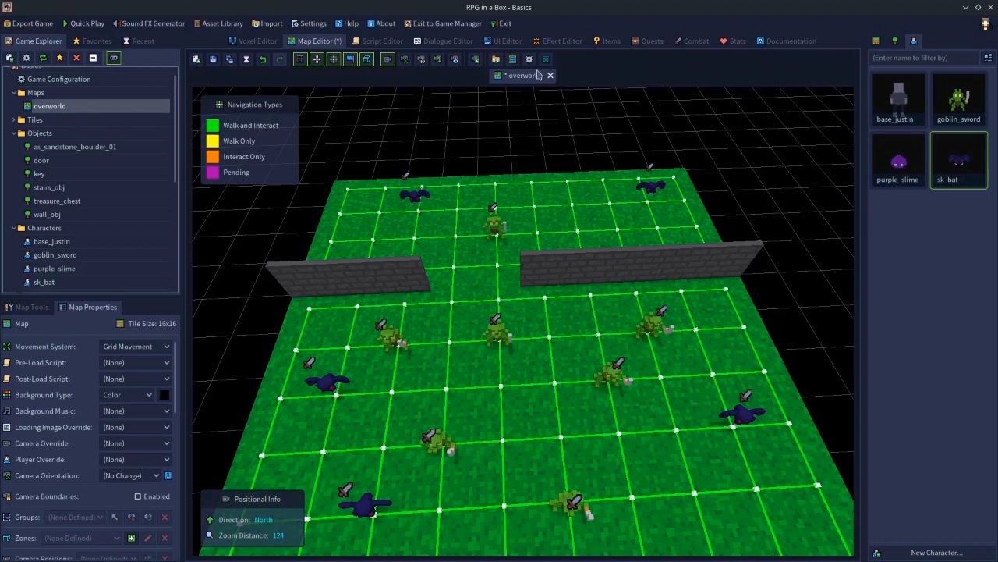
{"action": "left_click", "coordinate": [694, 42]}
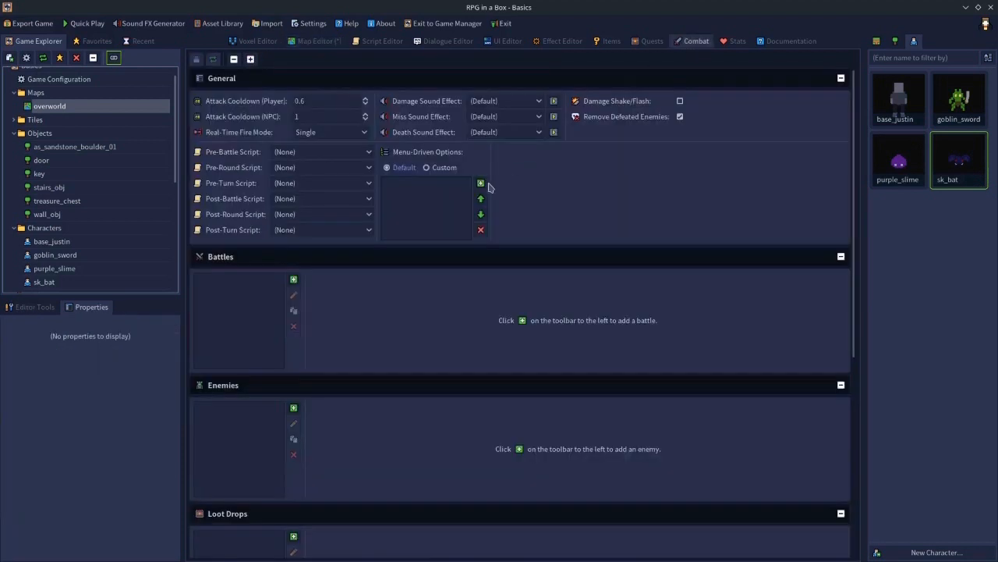
{"action": "scroll", "coordinate": [390, 301], "scroll_direction": "down", "scroll_amount": 5}
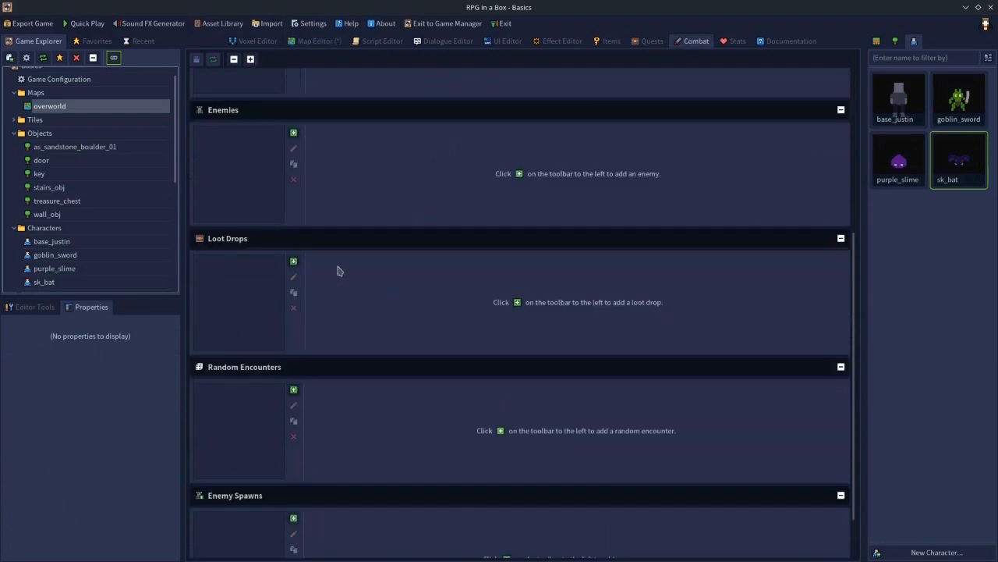
{"action": "left_click", "coordinate": [294, 262]}
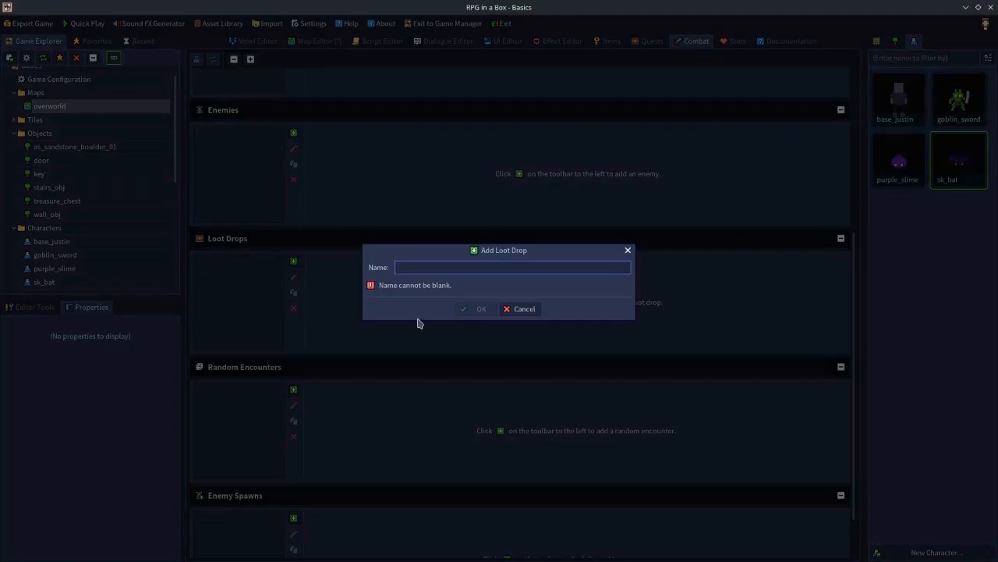
{"action": "type", "text": "Ba"}
{"action": "type", "text": "Drop"}
{"action": "left_click", "coordinate": [469, 310]}
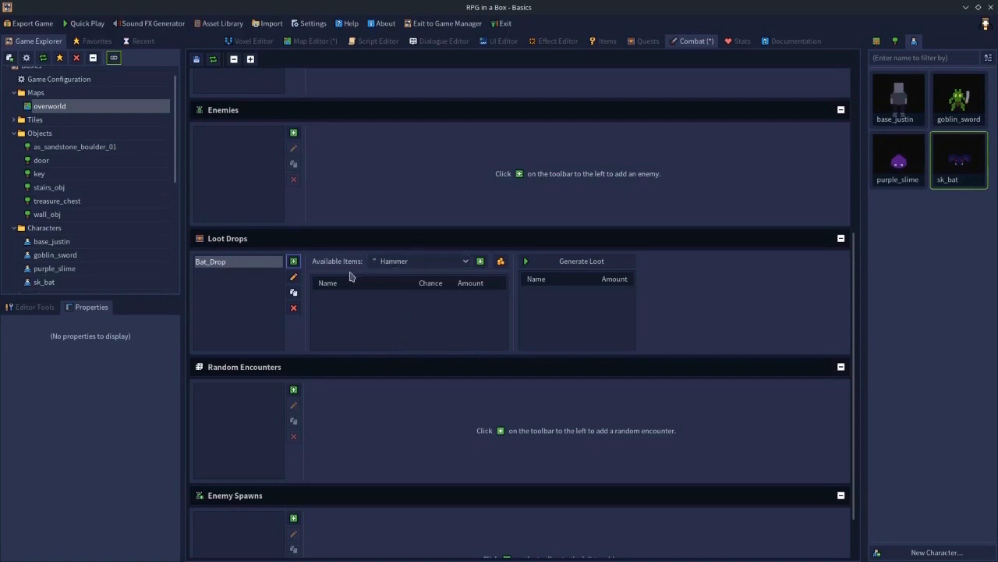
- Add the Shovel item to the Bat_Drop loot table
{"action": "left_click", "coordinate": [396, 264]}
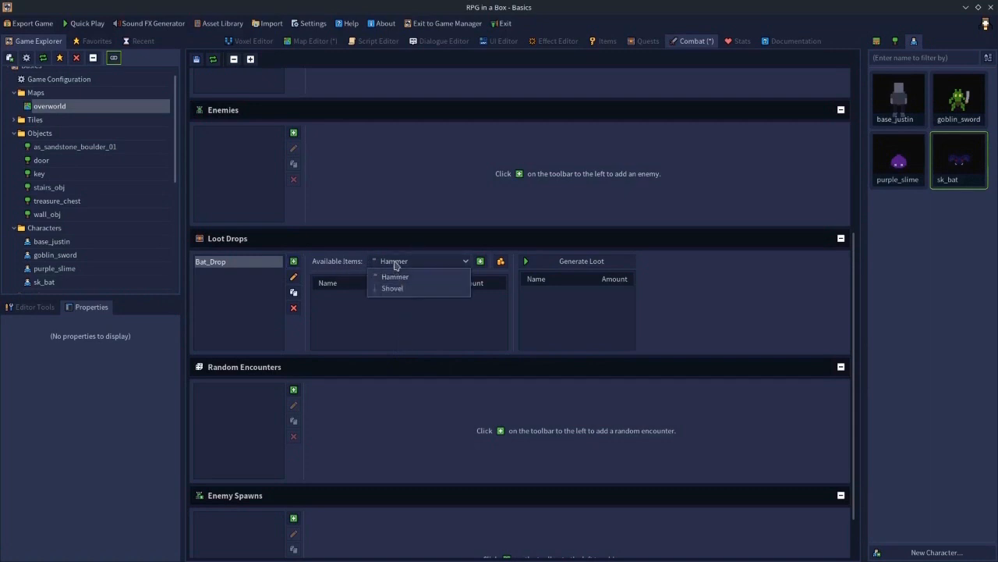
{"action": "left_click", "coordinate": [612, 46]}
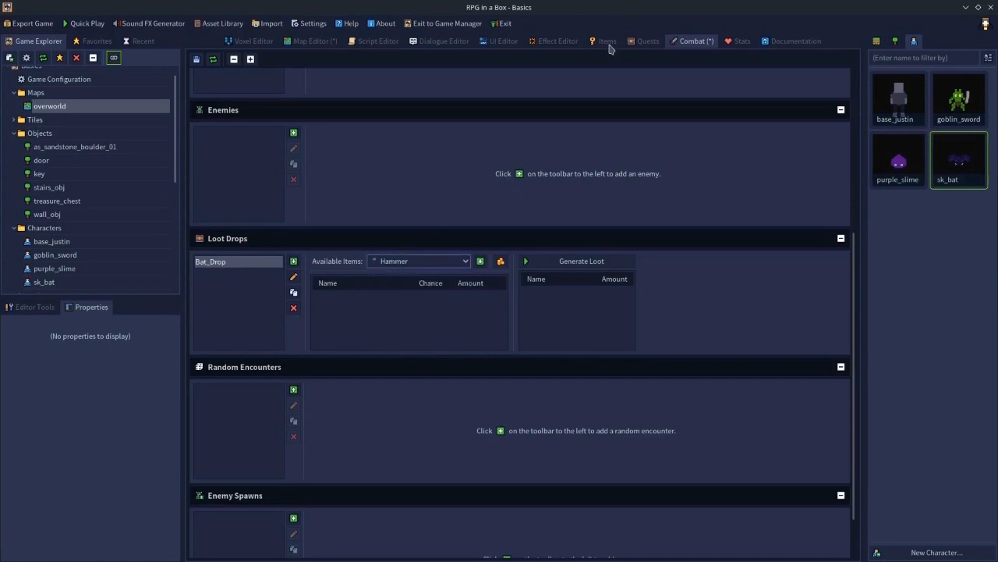
{"action": "left_click", "coordinate": [604, 43]}
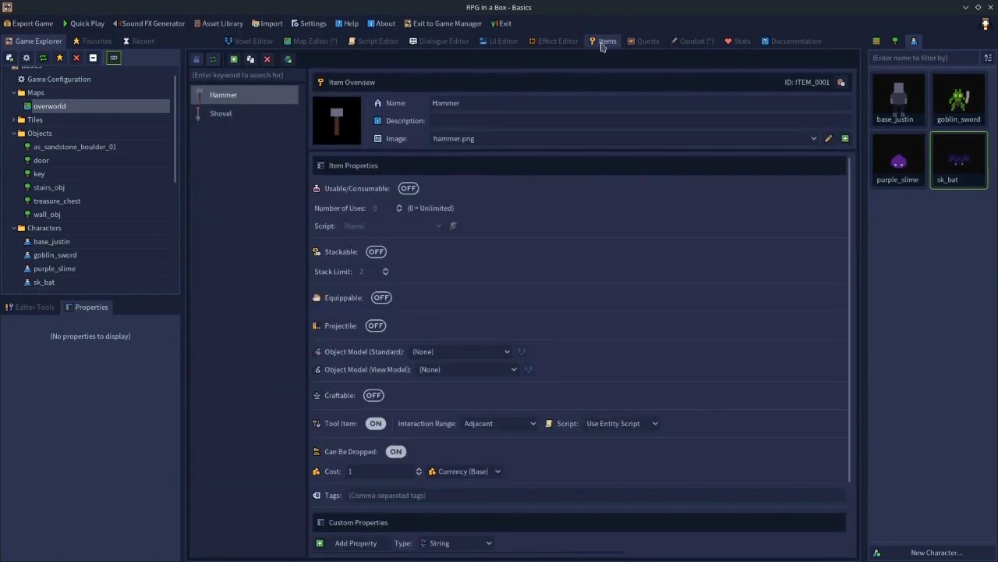
{"action": "left_click", "coordinate": [320, 43]}
{"action": "left_click", "coordinate": [689, 43]}
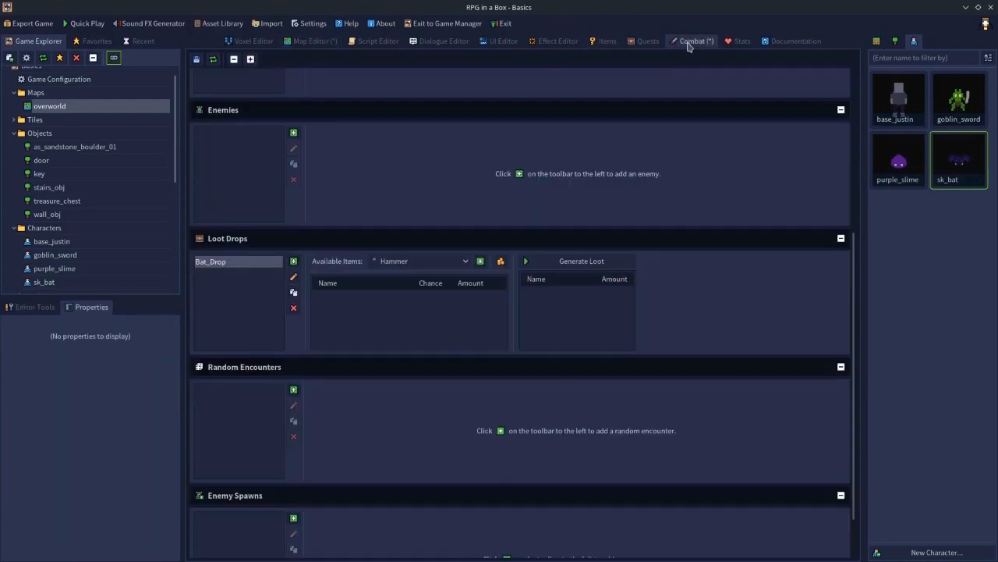
{"action": "left_click", "coordinate": [408, 262]}
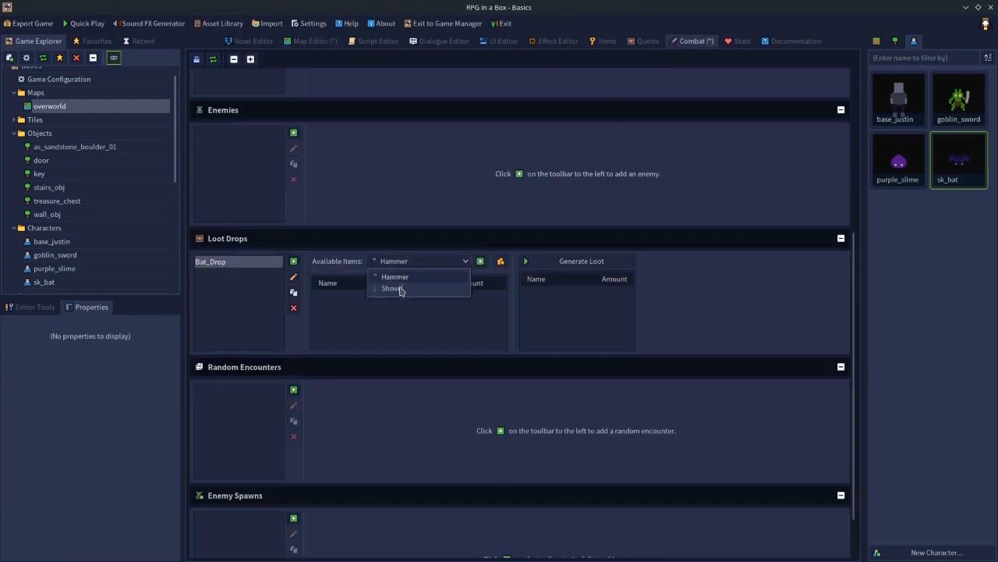
{"action": "left_click", "coordinate": [401, 290]}
{"action": "left_click", "coordinate": [481, 262]}
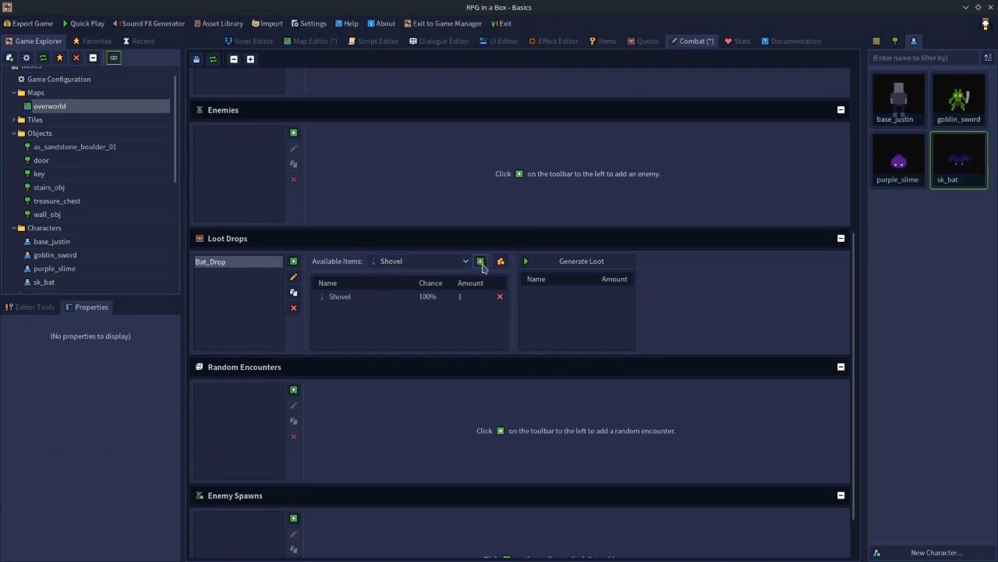
- Set the Shovel's drop chance to 10%
{"action": "left_click", "coordinate": [345, 298]}
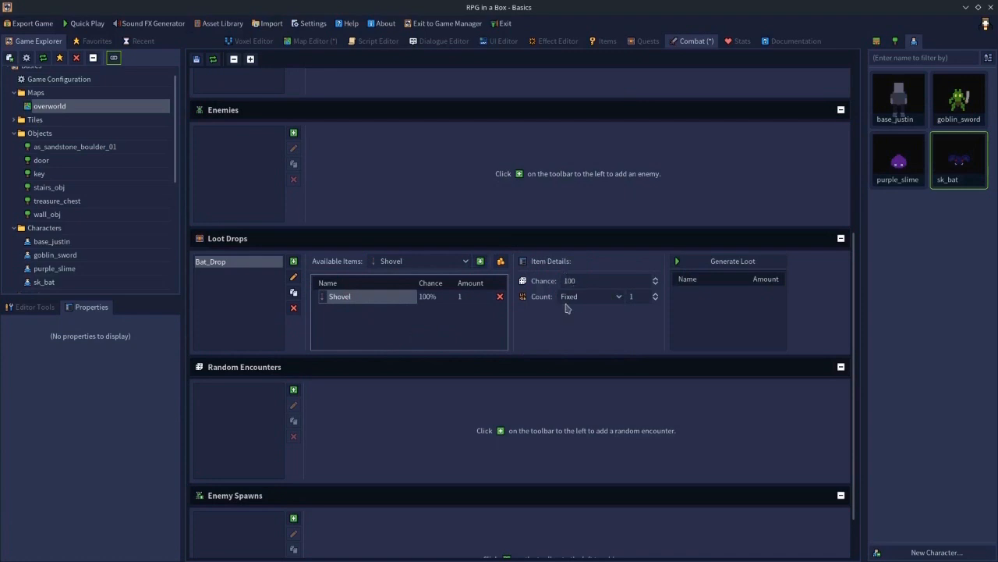
{"action": "left_click", "coordinate": [575, 280]}
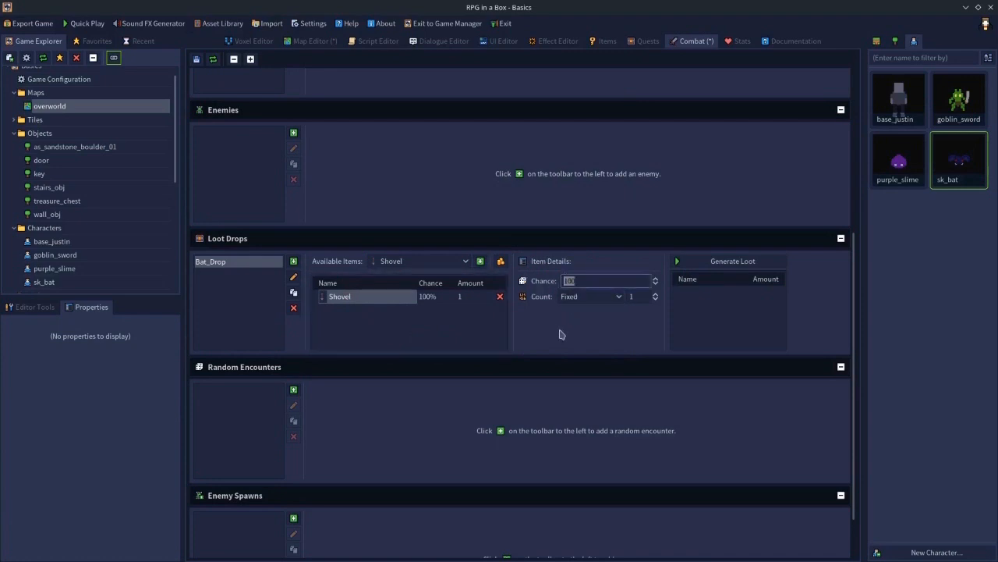
{"action": "type", "text": "50"}
{"action": "left_click_drag", "start_coordinate": [576, 282], "coordinate": [538, 282]}
{"action": "type", "text": "10"}
- Switch the Shovel's drop count to a random range from 1 to 3
{"action": "left_click", "coordinate": [586, 296]}
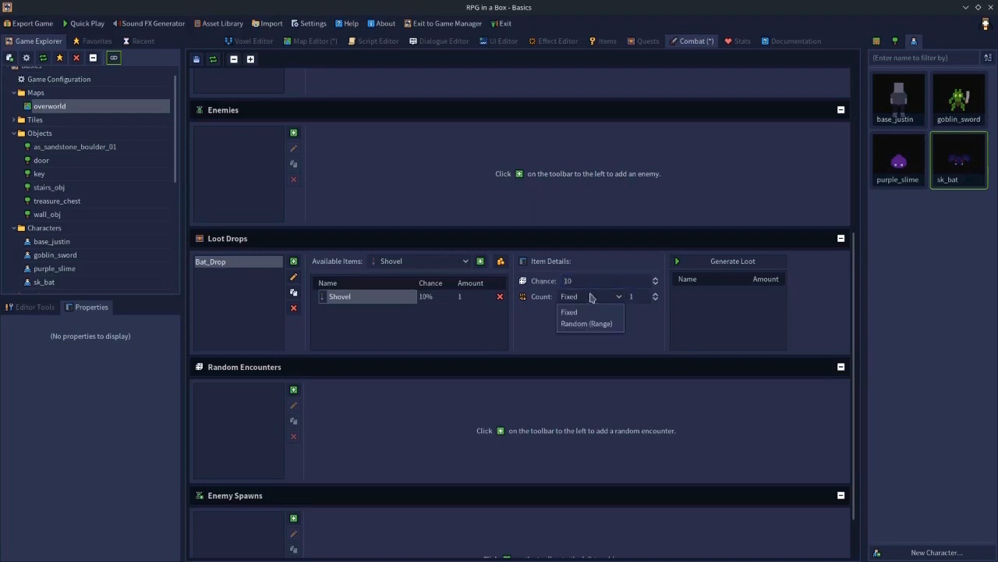
{"action": "left_click", "coordinate": [606, 312]}
{"action": "left_click", "coordinate": [635, 297]}
{"action": "type", "text": "5"}
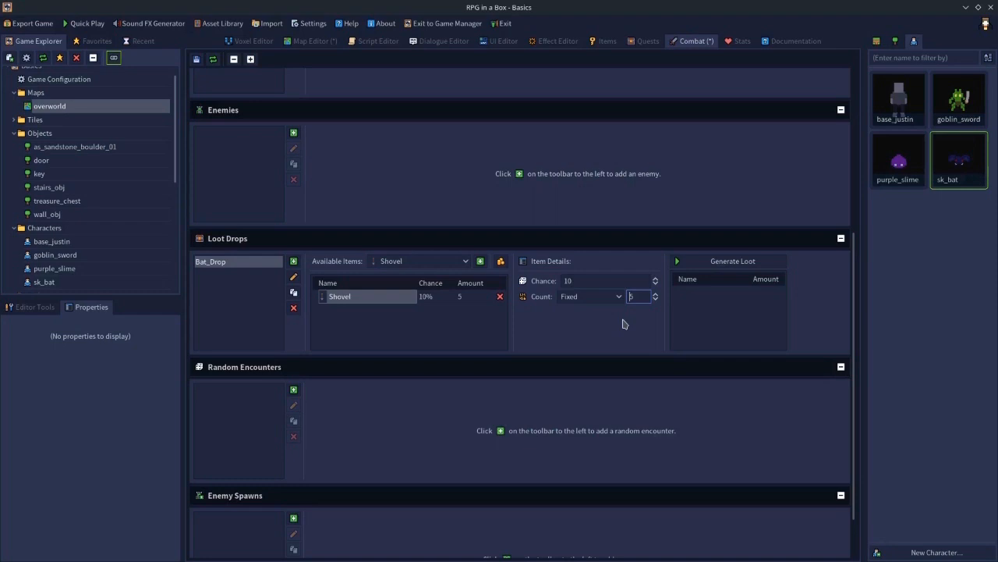
{"action": "left_click", "coordinate": [575, 304]}
{"action": "left_click", "coordinate": [568, 324]}
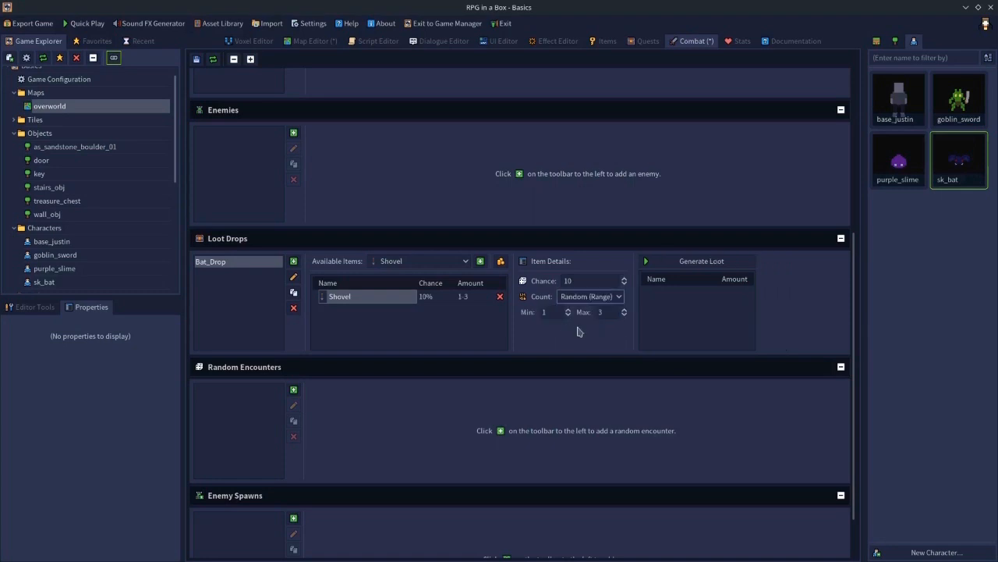
{"action": "left_click", "coordinate": [546, 313]}
{"action": "left_click", "coordinate": [610, 312]}
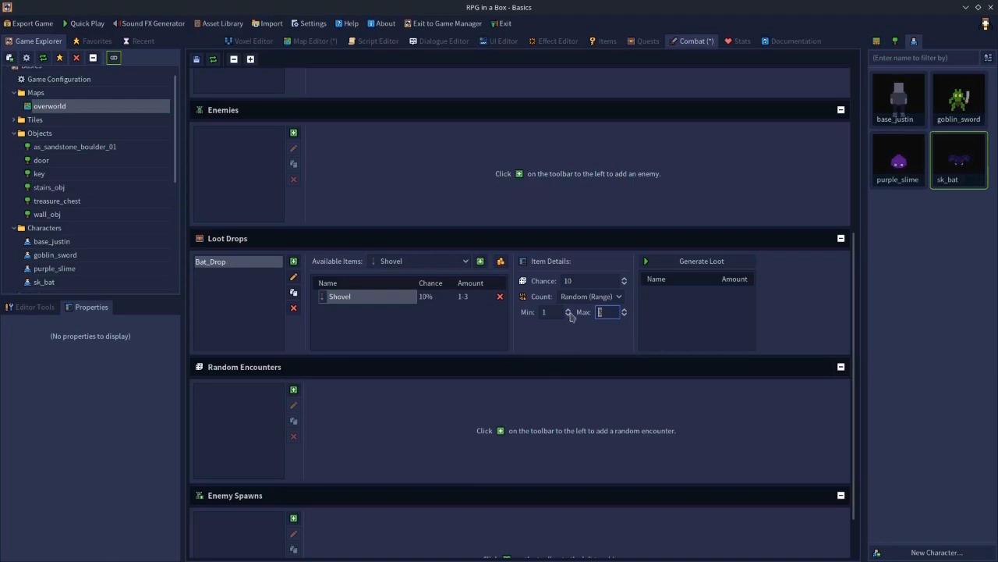
- Add the base currency to the Bat_Drop loot table
{"action": "left_click", "coordinate": [501, 264]}
{"action": "left_click", "coordinate": [526, 276]}
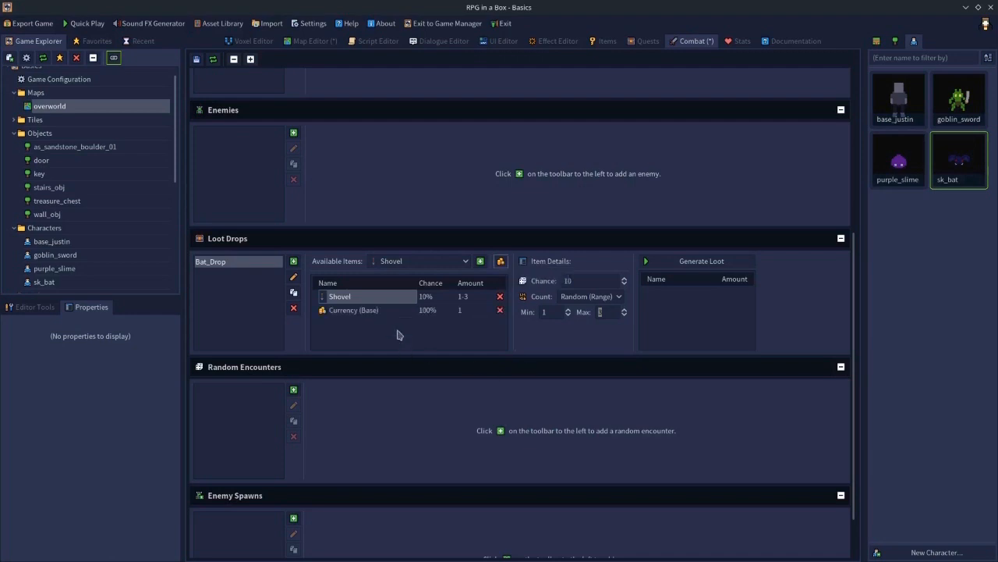
{"action": "left_click", "coordinate": [347, 311]}
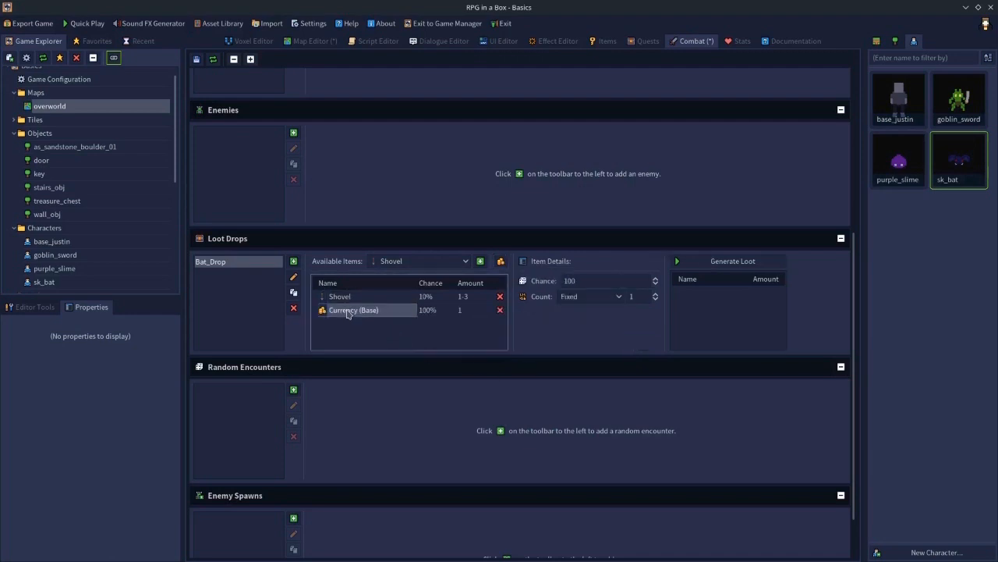
- Set the currency's drop amount to a random range from 10 to 50
{"action": "left_click", "coordinate": [588, 301]}
{"action": "left_click", "coordinate": [587, 319]}
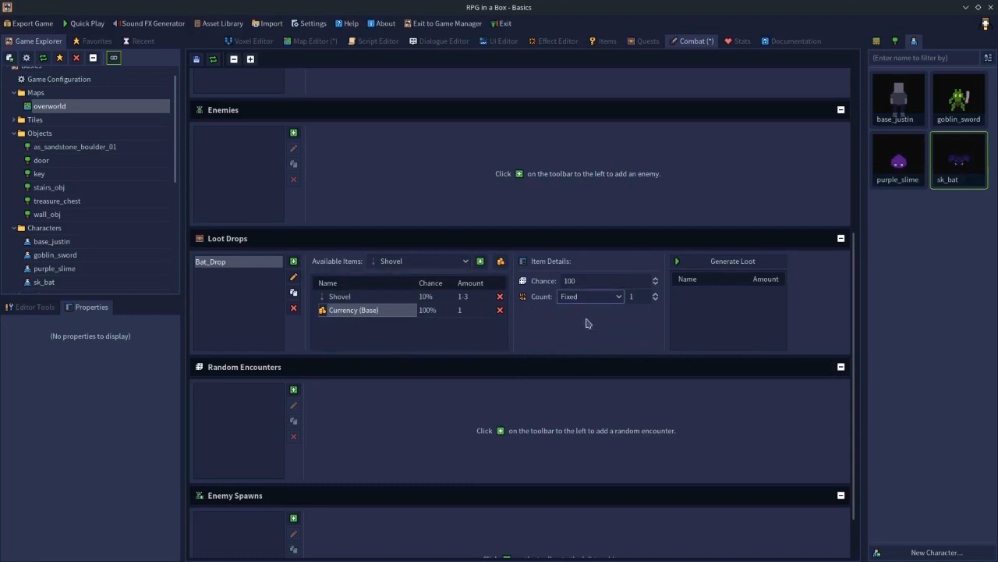
{"action": "left_click", "coordinate": [636, 297]}
{"action": "type", "text": "50"}
{"action": "key", "text": "Return"}
{"action": "left_click", "coordinate": [591, 298]}
{"action": "left_click", "coordinate": [570, 323]}
{"action": "left_click", "coordinate": [558, 313]}
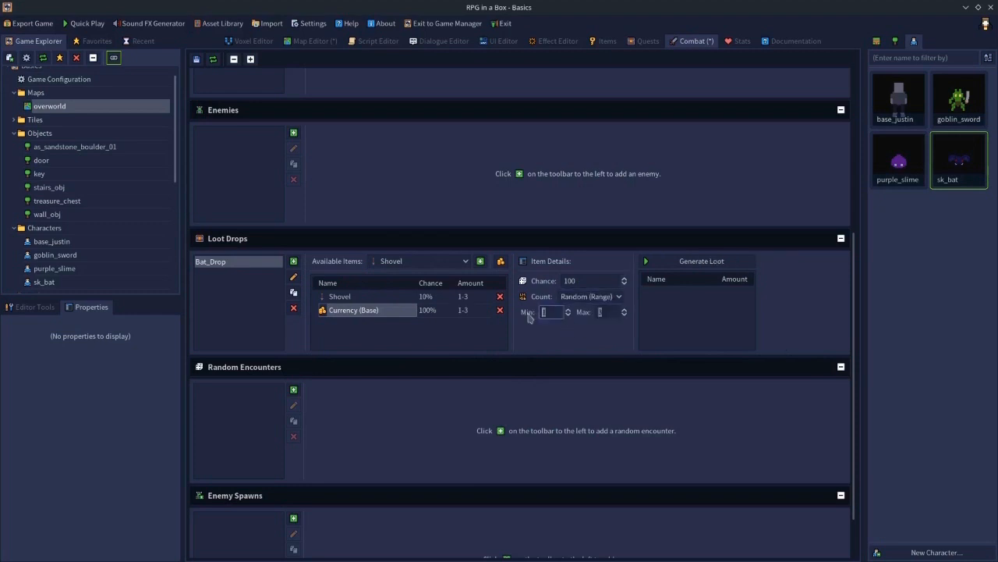
{"action": "type", "text": "2"}
{"action": "key", "text": "Tab"}
{"action": "type", "text": "50"}
{"action": "left_click", "coordinate": [555, 311]}
{"action": "type", "text": "10"}
{"action": "key", "text": "Return"}
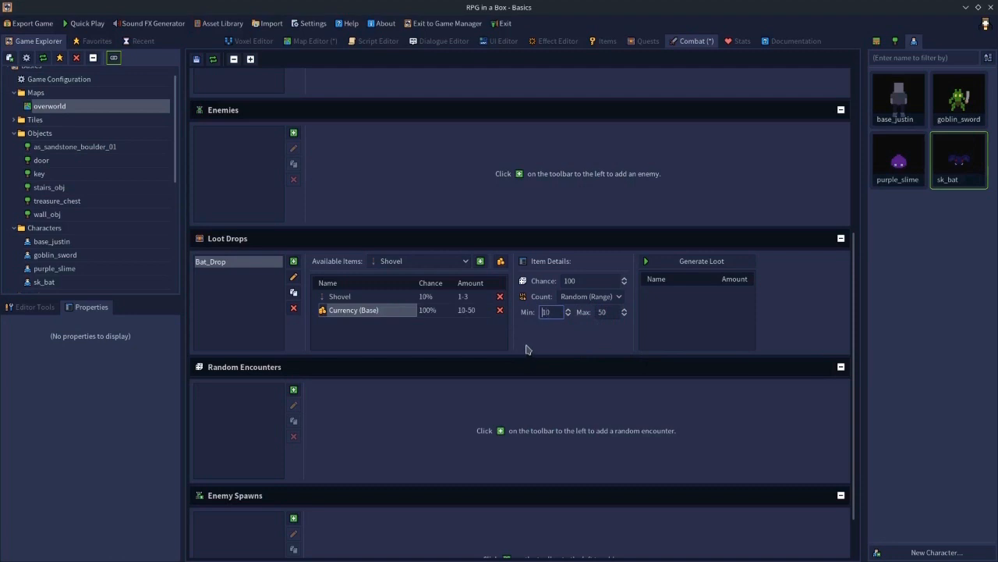
- Generate sample loot repeatedly to test the Bat_Drop results
{"action": "left_click", "coordinate": [667, 263]}
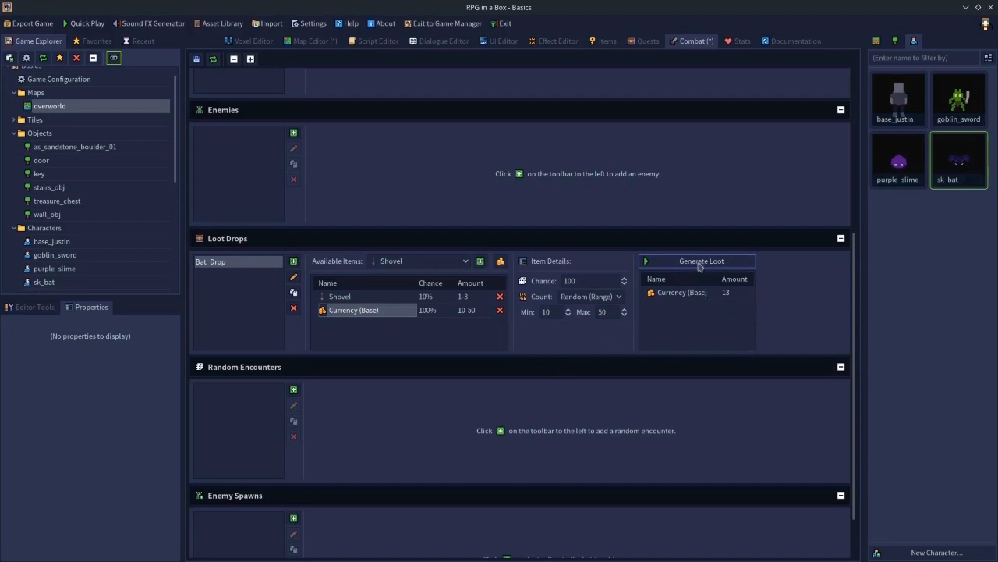
{"action": "left_click", "coordinate": [699, 263]}
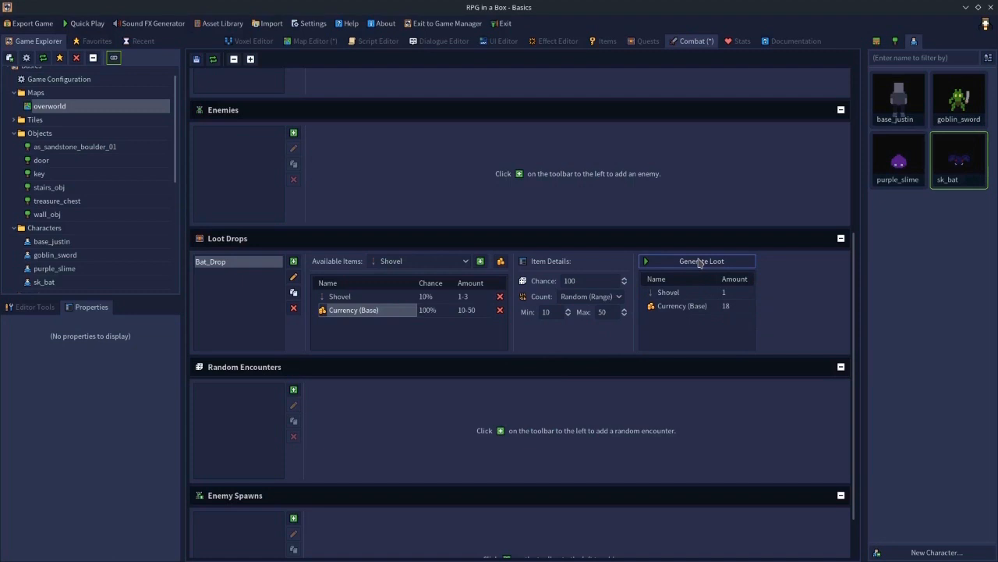
{"action": "left_click", "coordinate": [699, 263]}
{"action": "left_click", "coordinate": [700, 263]}
{"action": "left_click", "coordinate": [700, 263]}
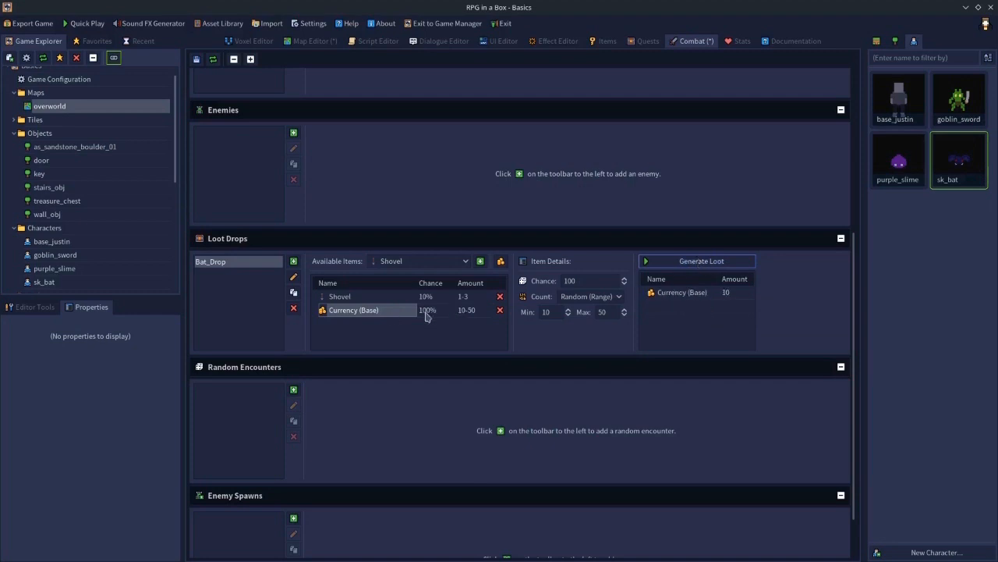
{"action": "left_click", "coordinate": [679, 266]}
{"action": "left_click", "coordinate": [678, 265]}
{"action": "left_click", "coordinate": [679, 265]}
{"action": "left_click", "coordinate": [688, 265]}
{"action": "left_click", "coordinate": [688, 265]}
{"action": "left_click", "coordinate": [688, 265]}
{"action": "left_click", "coordinate": [688, 265]}
{"action": "left_click", "coordinate": [689, 265]}
{"action": "left_click", "coordinate": [688, 265]}
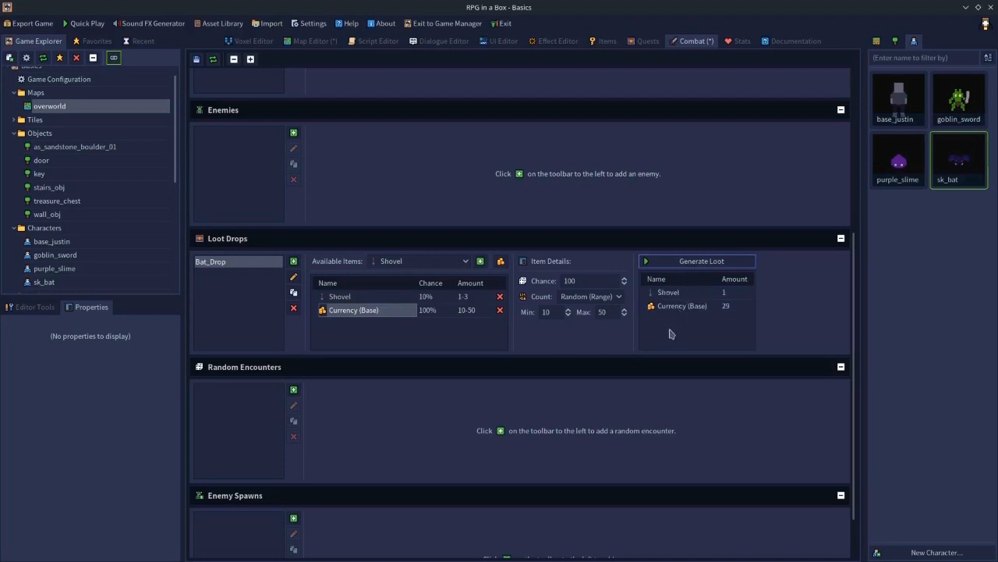
{"action": "left_click", "coordinate": [683, 266]}
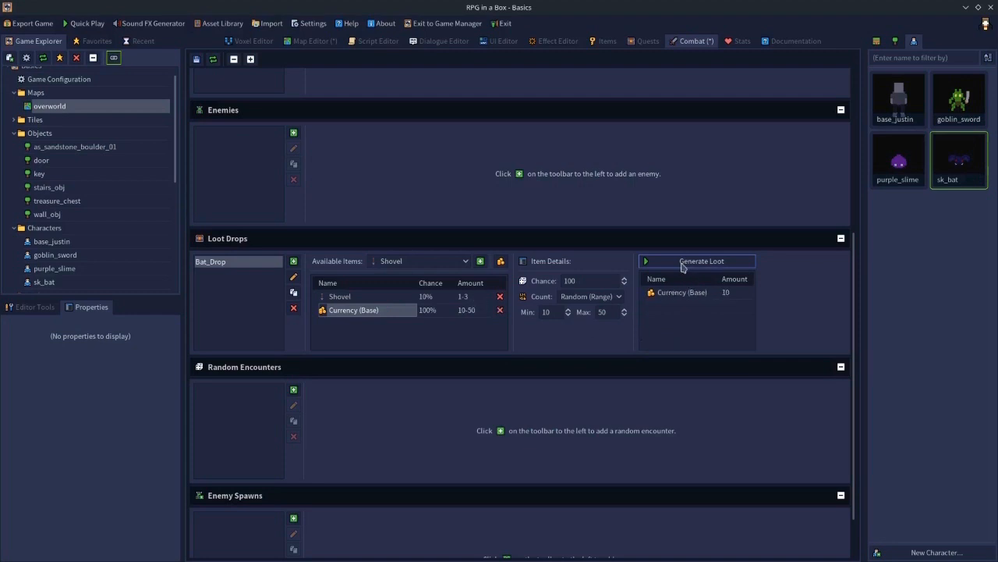
{"action": "left_click", "coordinate": [683, 265]}
{"action": "left_click", "coordinate": [682, 266]}
{"action": "left_click", "coordinate": [682, 266]}
{"action": "left_click", "coordinate": [682, 266]}
{"action": "left_click", "coordinate": [683, 266]}
{"action": "left_click", "coordinate": [666, 266]}
{"action": "left_click", "coordinate": [664, 266]}
{"action": "left_click", "coordinate": [701, 267]}
{"action": "left_click", "coordinate": [682, 265]}
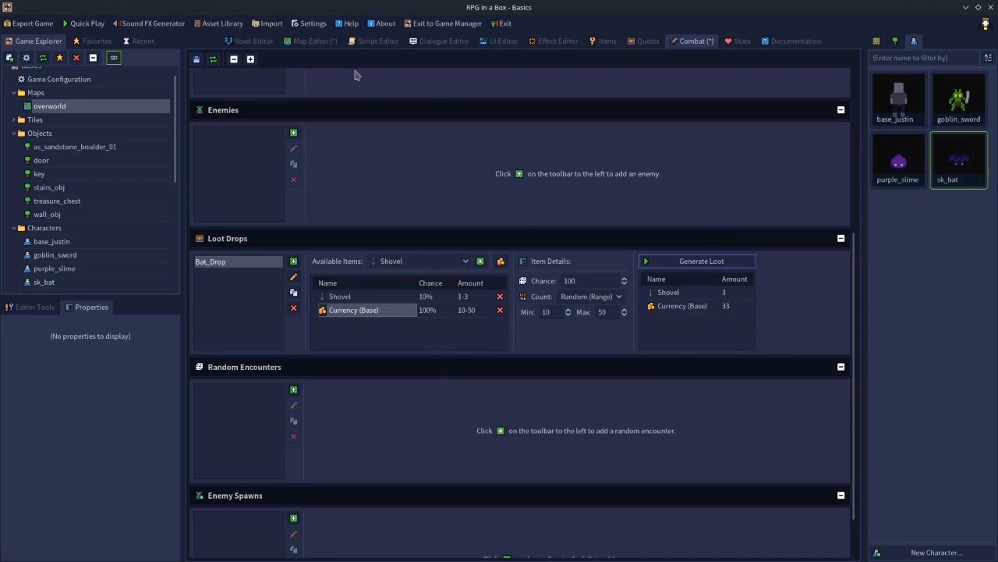
- Inspect the loot drop options of the goblin behaviour preset in the game configuration, then cancel
{"action": "left_click", "coordinate": [312, 41]}
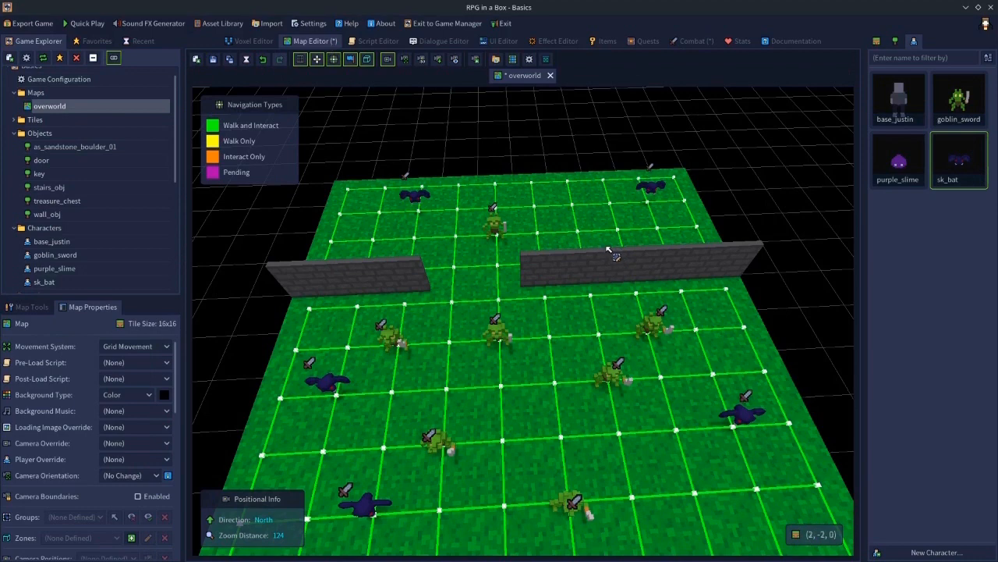
{"action": "left_click", "coordinate": [69, 81]}
{"action": "double_click", "coordinate": [69, 81]}
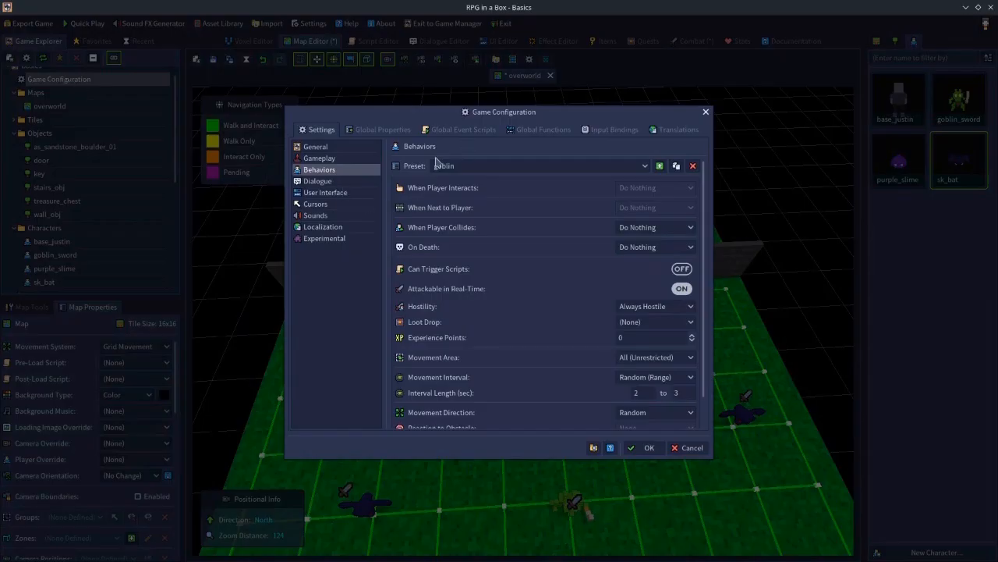
{"action": "left_click", "coordinate": [631, 326]}
{"action": "left_click", "coordinate": [521, 328]}
{"action": "left_click", "coordinate": [642, 325]}
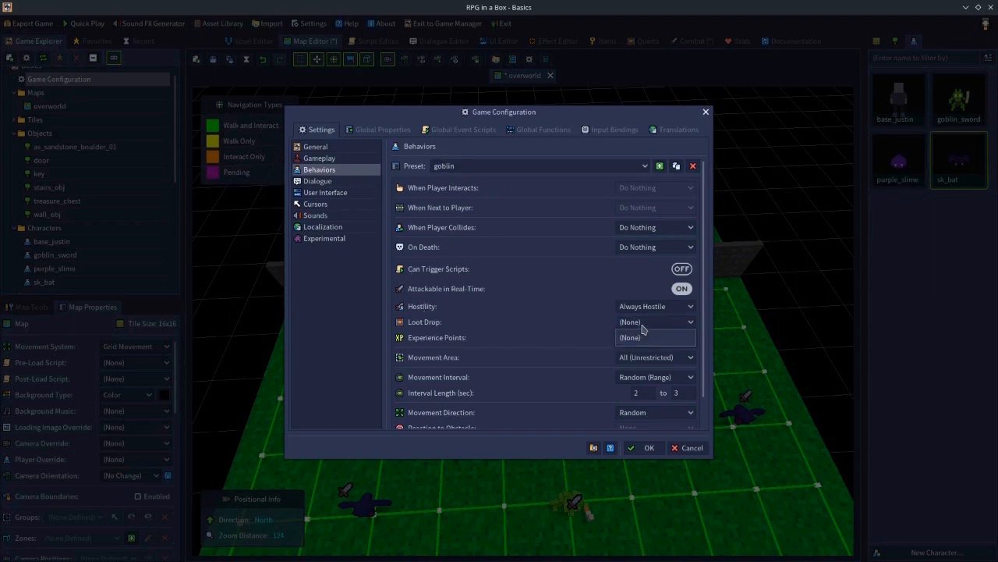
{"action": "left_click", "coordinate": [642, 337]}
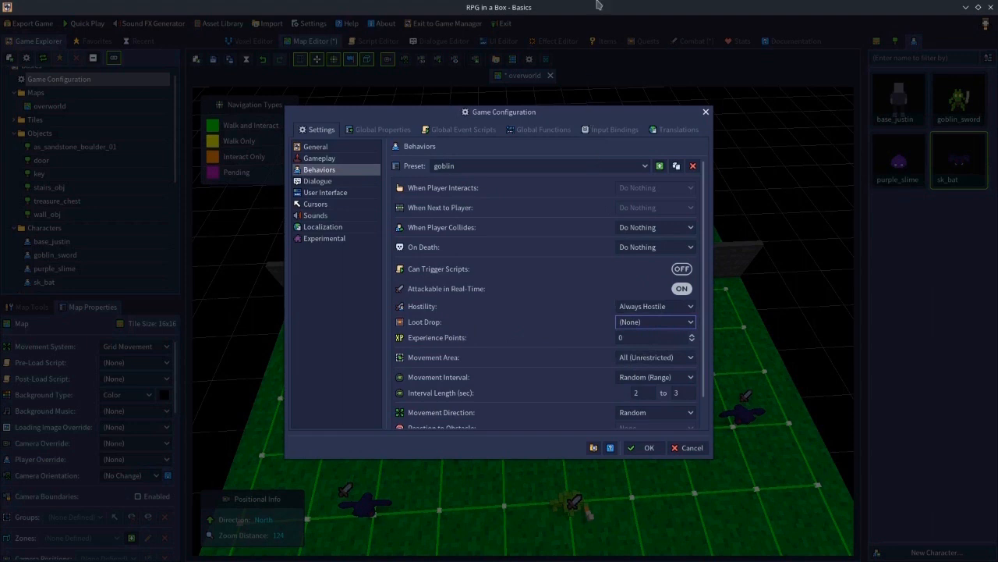
{"action": "left_click", "coordinate": [690, 447]}
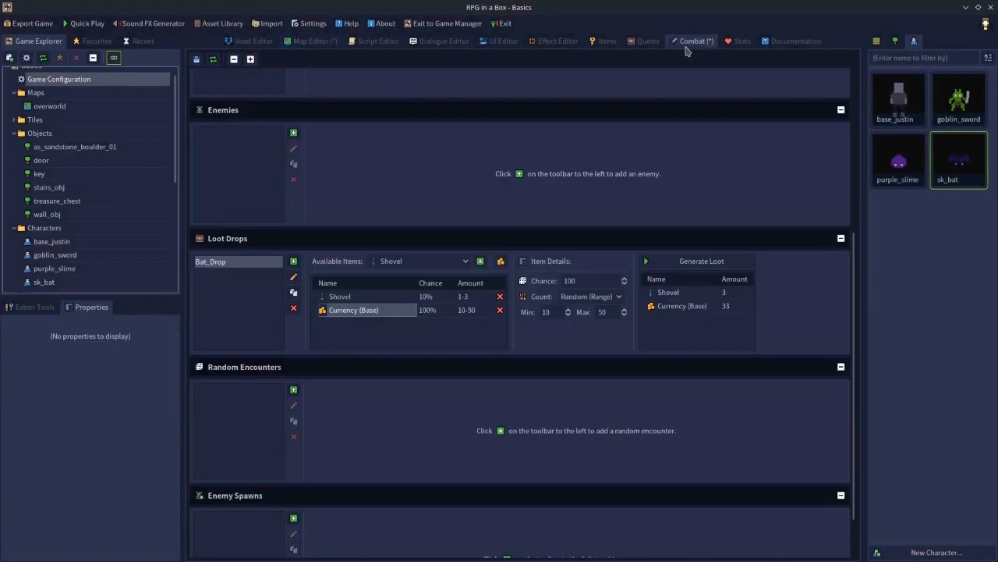
- Save the combat settings
{"action": "left_click", "coordinate": [691, 42]}
{"action": "left_click", "coordinate": [196, 61]}
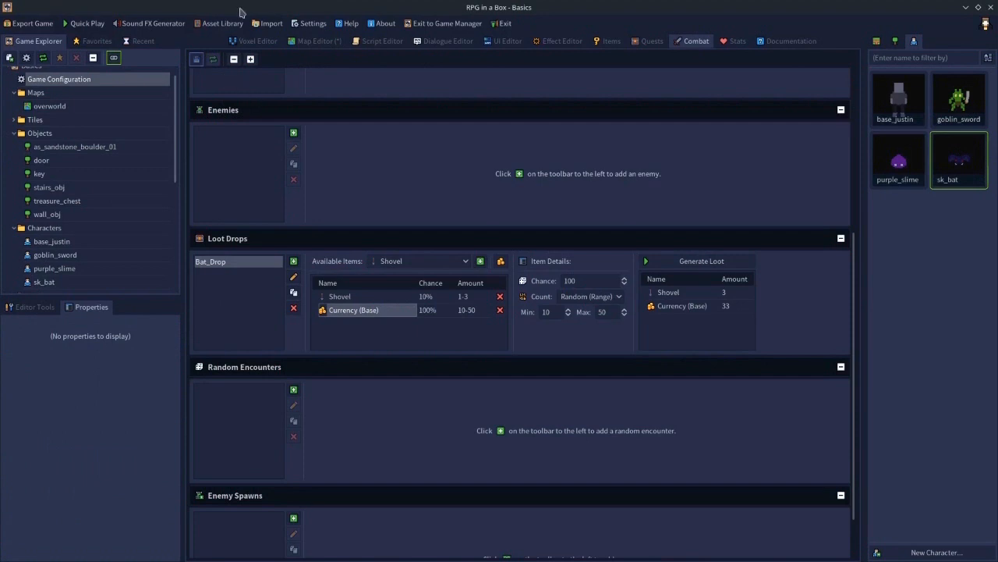
{"action": "left_click", "coordinate": [316, 41]}
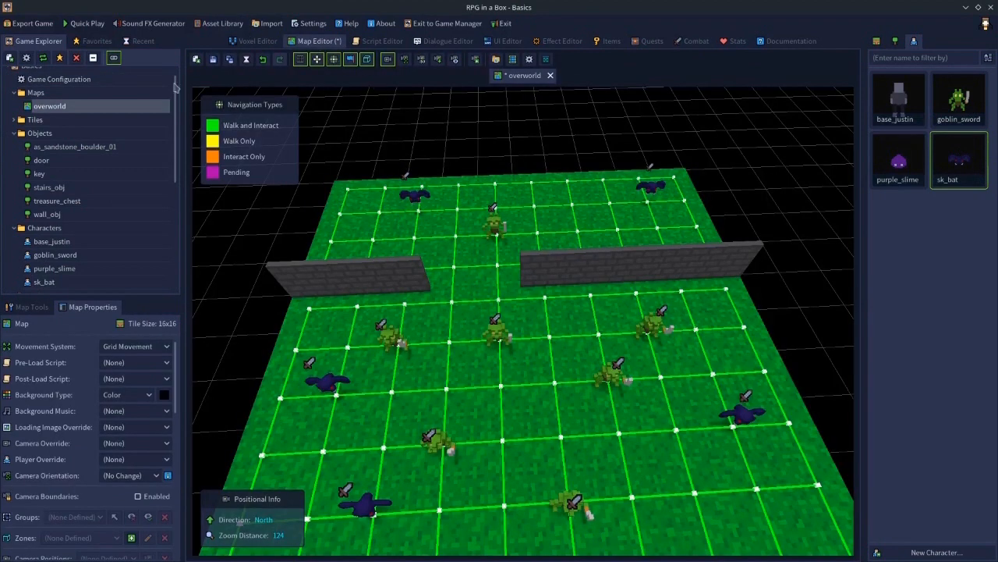
- Set the goblin behaviour preset's loot drop to Bat_Drop in the game configuration
{"action": "double_click", "coordinate": [80, 83]}
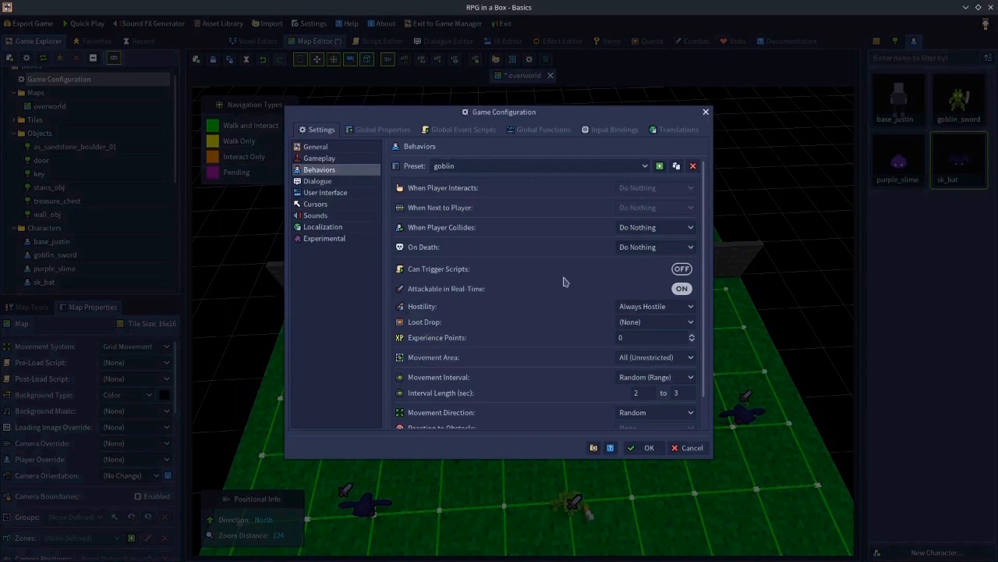
{"action": "left_click", "coordinate": [628, 324]}
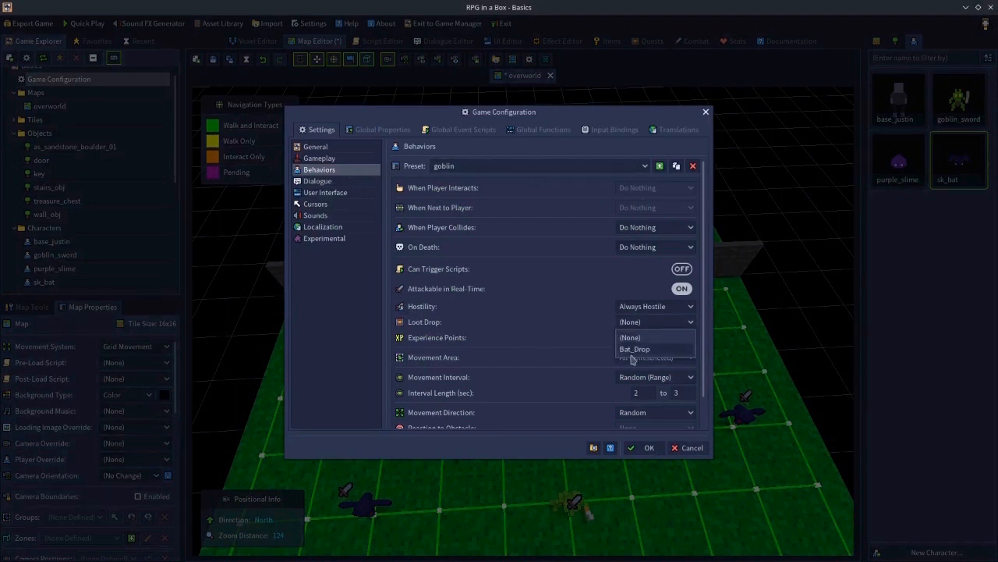
{"action": "left_click", "coordinate": [632, 350]}
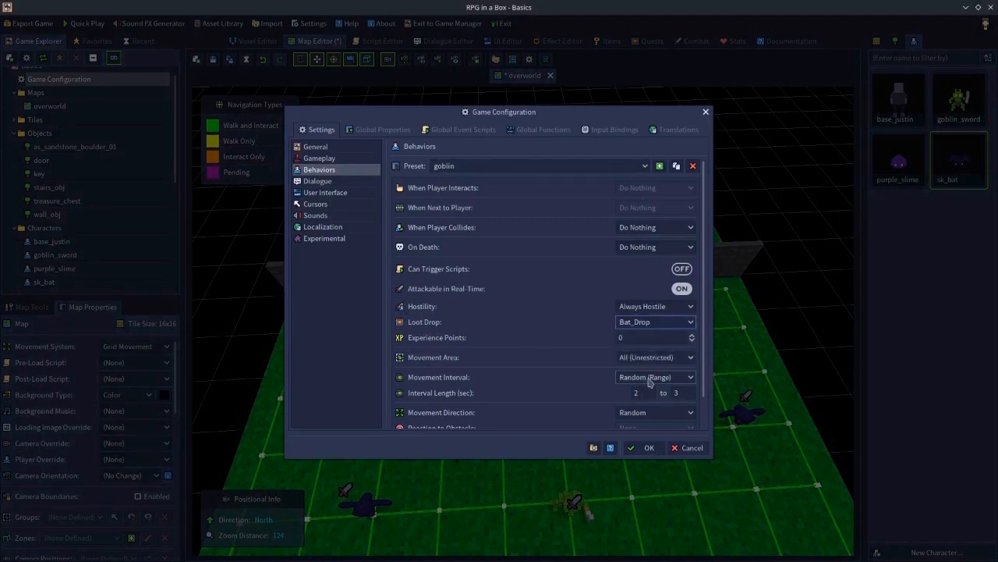
{"action": "left_click", "coordinate": [647, 448]}
- Place a bat at the centre of the map and set its loot drop to Bat_Drop
{"action": "left_click", "coordinate": [950, 153]}
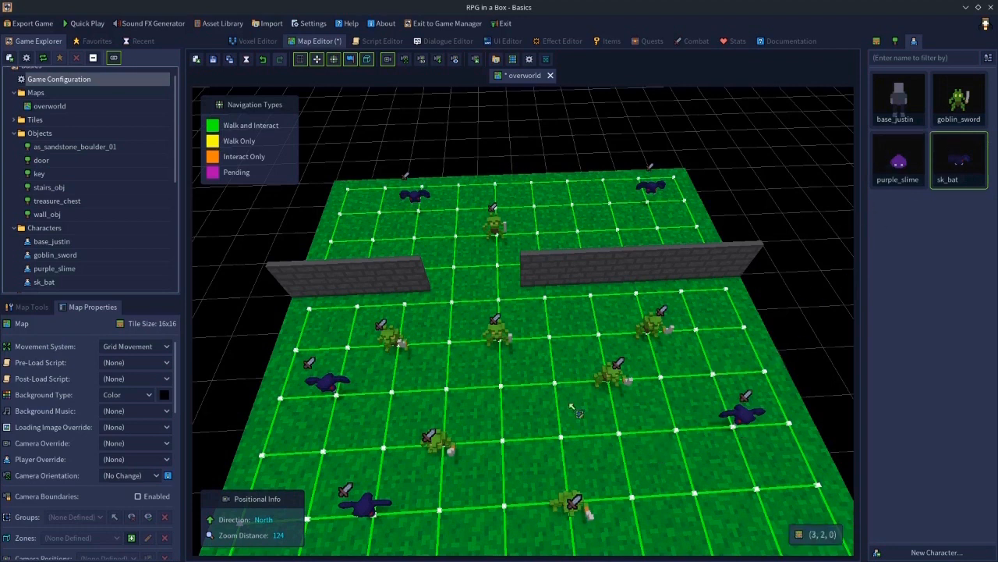
{"action": "left_click", "coordinate": [743, 417]}
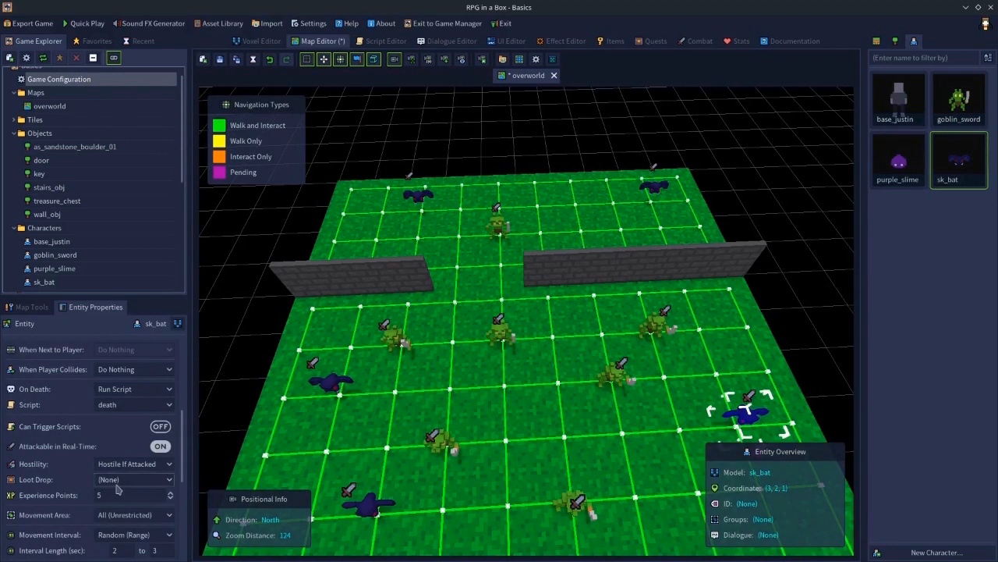
{"action": "left_click", "coordinate": [374, 509]}
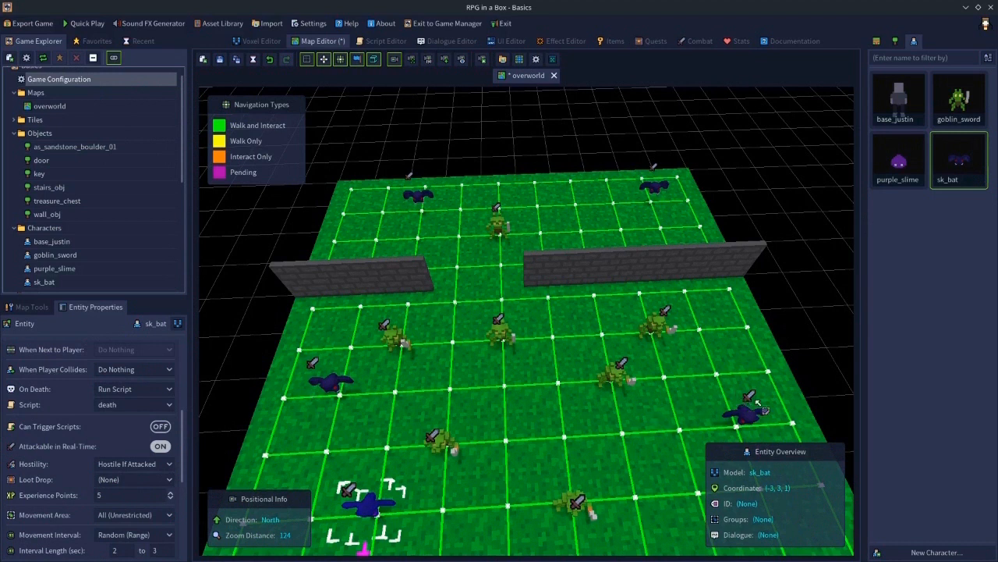
{"action": "left_click", "coordinate": [956, 171]}
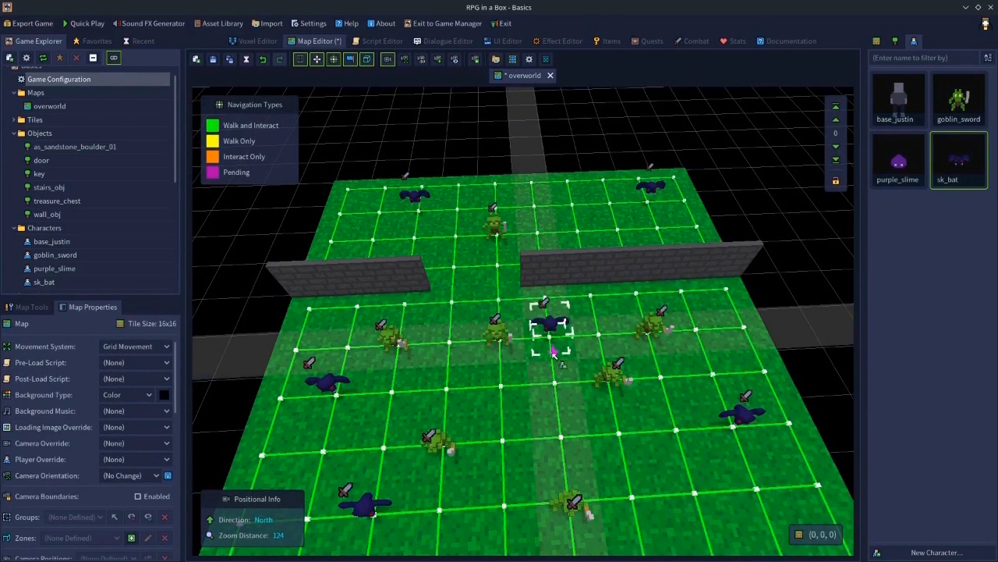
{"action": "left_click", "coordinate": [555, 355]}
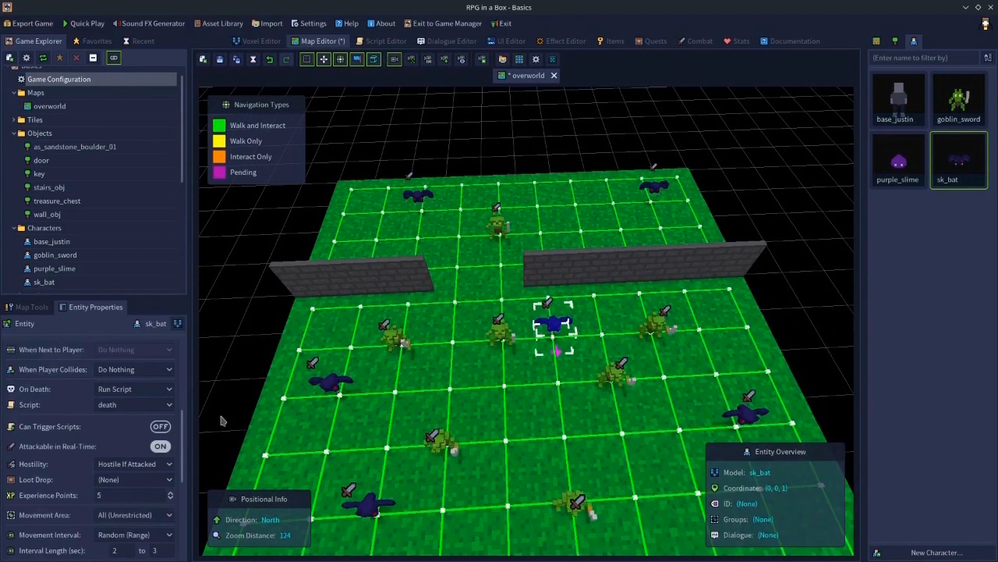
{"action": "left_click", "coordinate": [119, 481]}
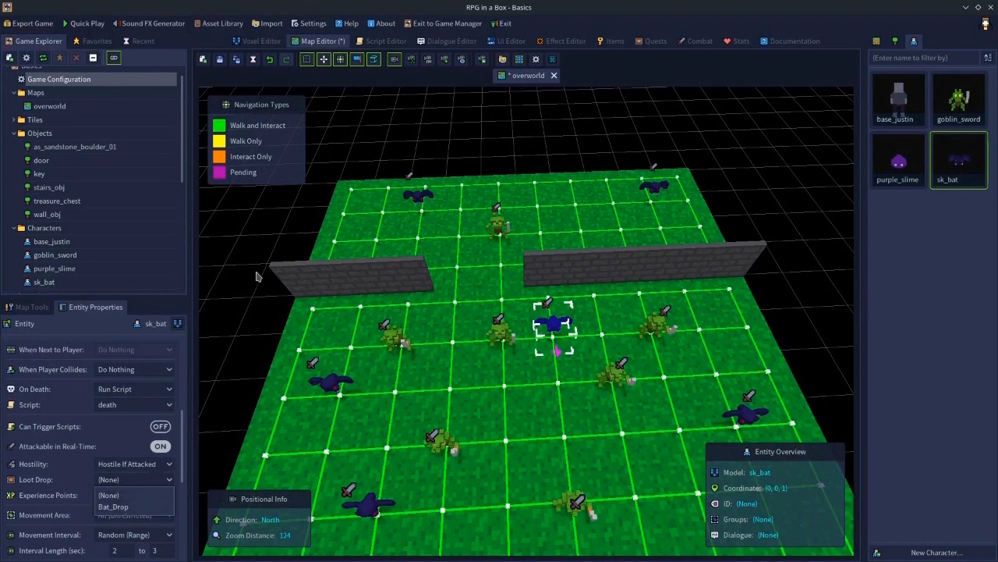
{"action": "left_click", "coordinate": [113, 507]}
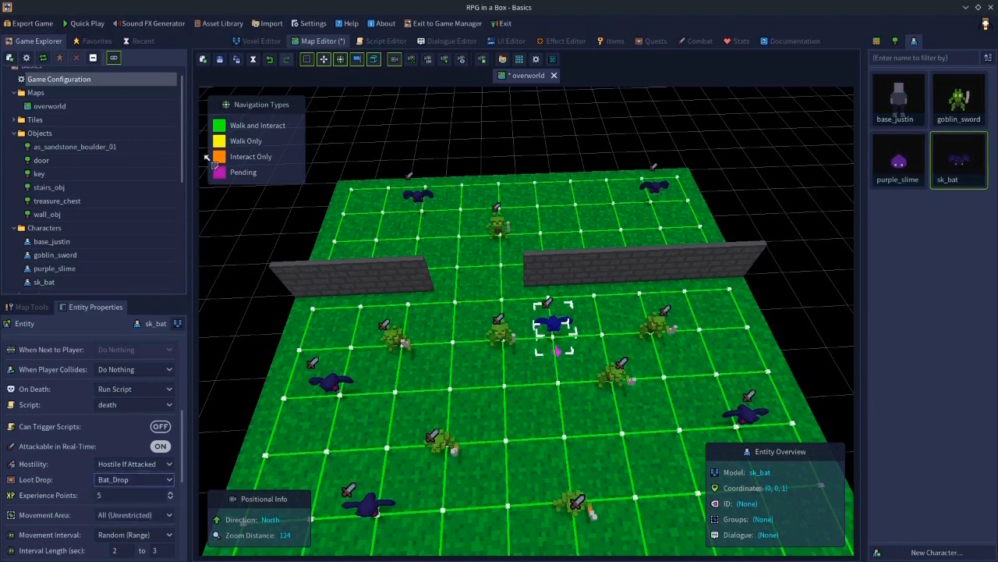
- Review the goblin preset in the game configuration, then delete the newly placed bat
{"action": "double_click", "coordinate": [83, 83]}
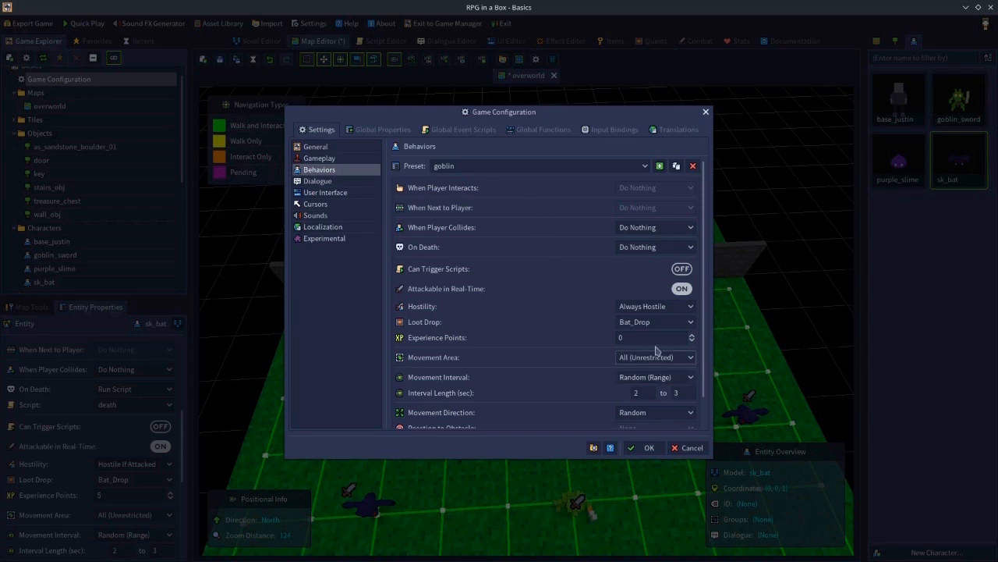
{"action": "left_click", "coordinate": [690, 447]}
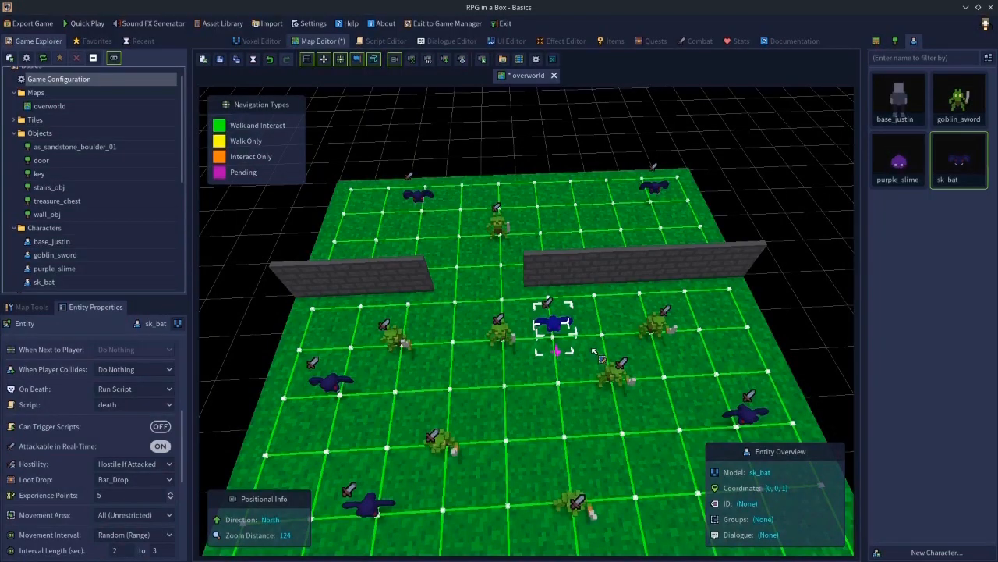
{"action": "key", "text": "Delete"}
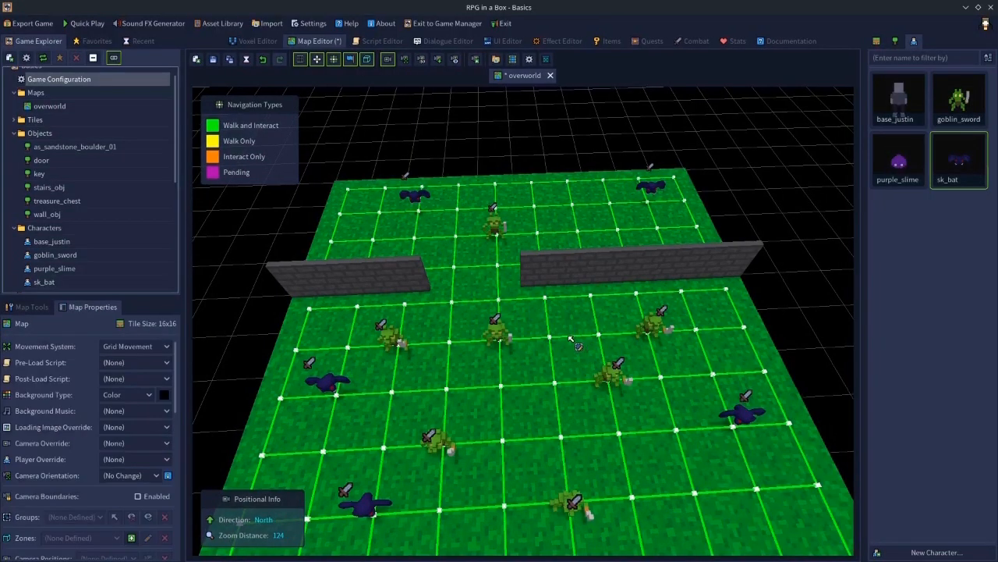
- Inspect the entity properties of several goblins on the map
{"action": "left_click", "coordinate": [494, 335]}
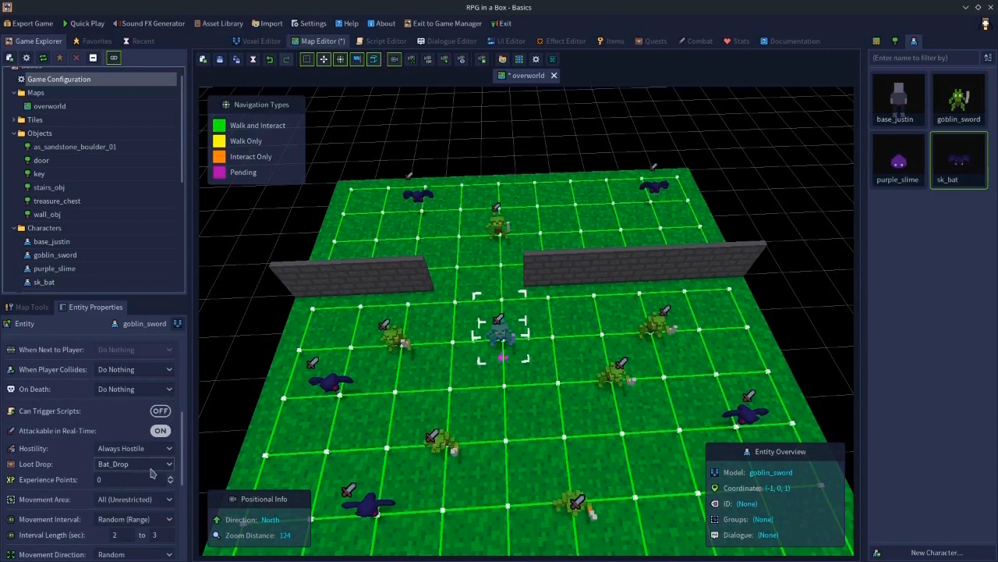
{"action": "left_click", "coordinate": [402, 338]}
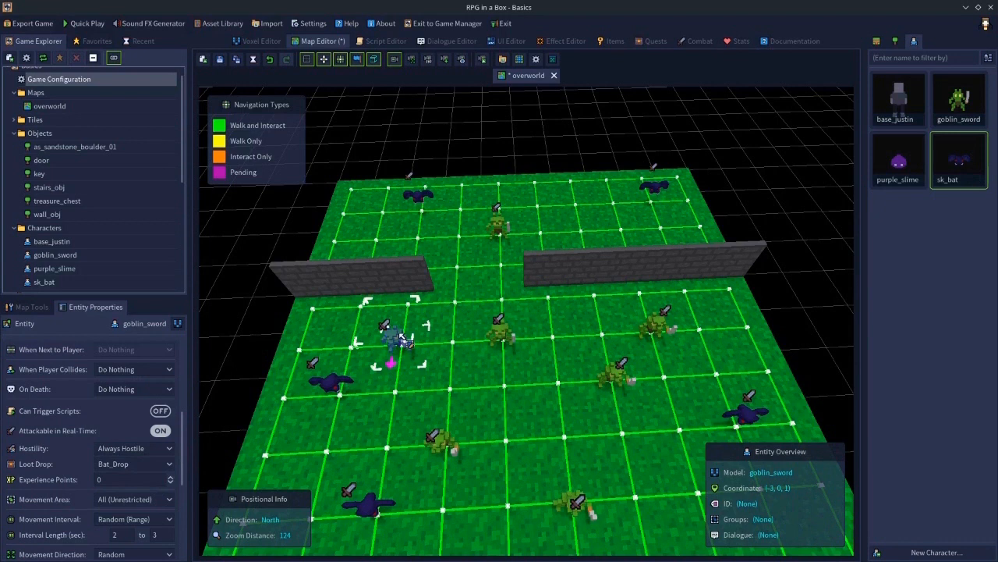
{"action": "left_click", "coordinate": [507, 231]}
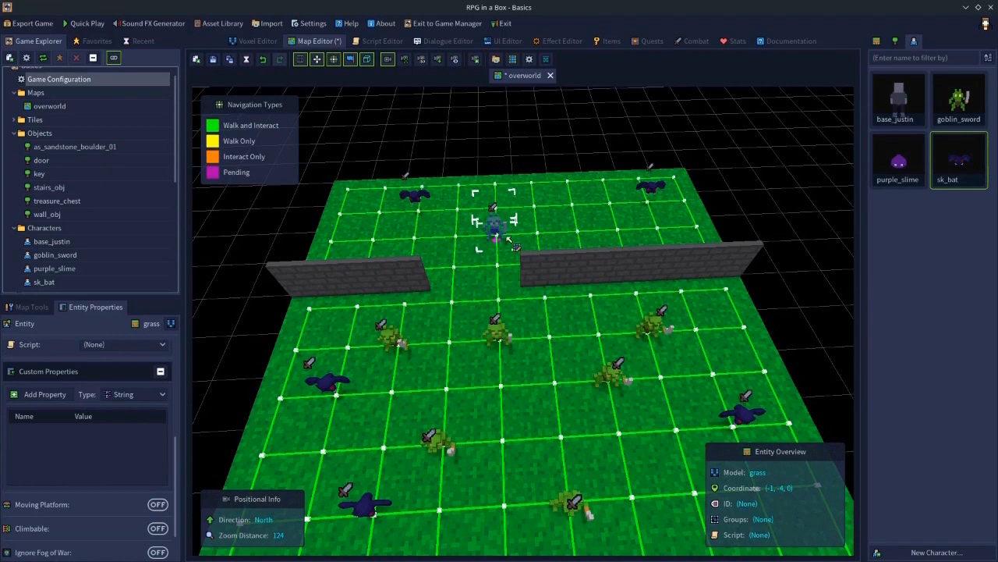
{"action": "left_click", "coordinate": [496, 224]}
{"action": "left_click", "coordinate": [632, 380]}
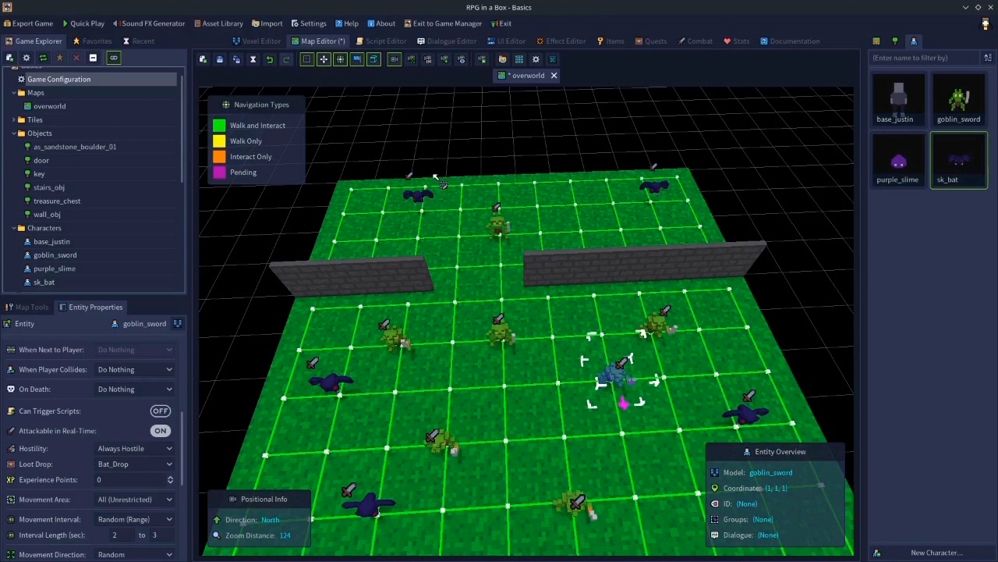
- Delete all goblins and bats from the overworld map and save the map
{"action": "left_click", "coordinate": [417, 197]}
{"action": "left_click_drag", "start_coordinate": [417, 197], "coordinate": [659, 199]}
{"action": "key", "text": "Delete"}
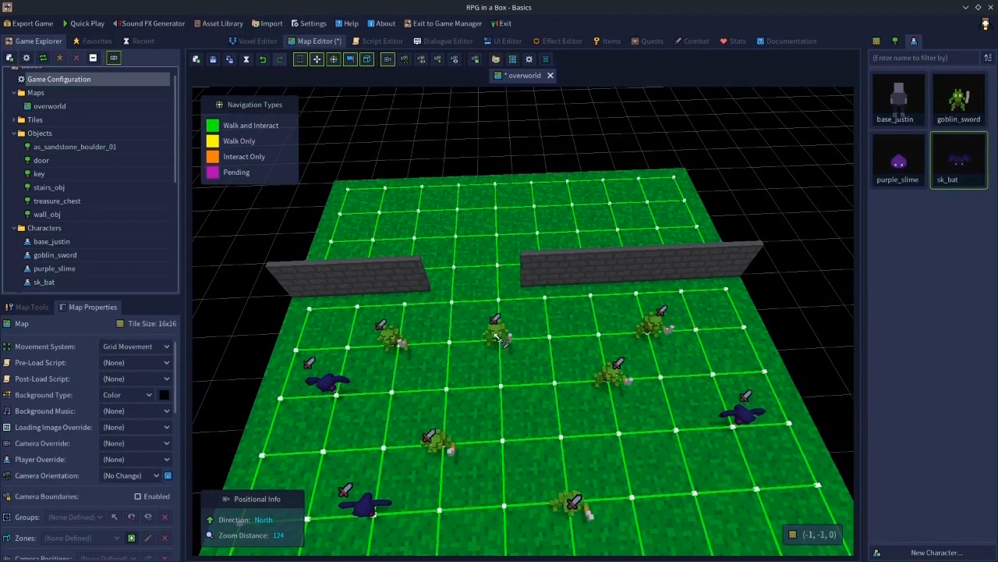
{"action": "left_click", "coordinate": [496, 330]}
{"action": "key", "text": "Delete"}
{"action": "left_click", "coordinate": [386, 336]}
{"action": "key", "text": "Delete"}
{"action": "left_click", "coordinate": [329, 381]}
{"action": "key", "text": "Delete"}
{"action": "left_click", "coordinate": [367, 508]}
{"action": "key", "text": "Delete"}
{"action": "left_click", "coordinate": [438, 458]}
{"action": "key", "text": "Delete"}
{"action": "left_click", "coordinate": [573, 503]}
{"action": "key", "text": "Delete"}
{"action": "left_click", "coordinate": [612, 376]}
{"action": "key", "text": "Delete"}
{"action": "left_click", "coordinate": [649, 326]}
{"action": "key", "text": "Delete"}
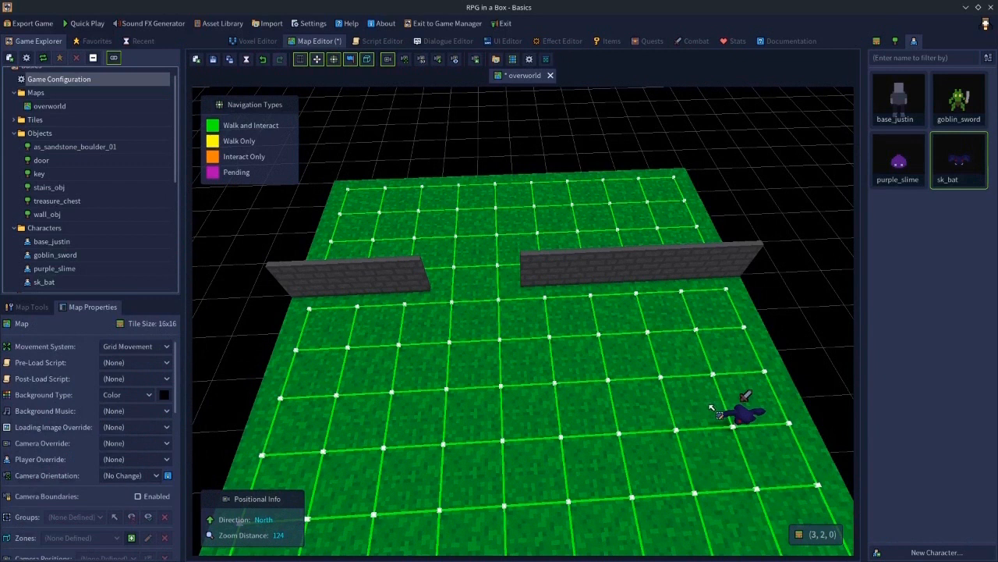
{"action": "left_click", "coordinate": [747, 416]}
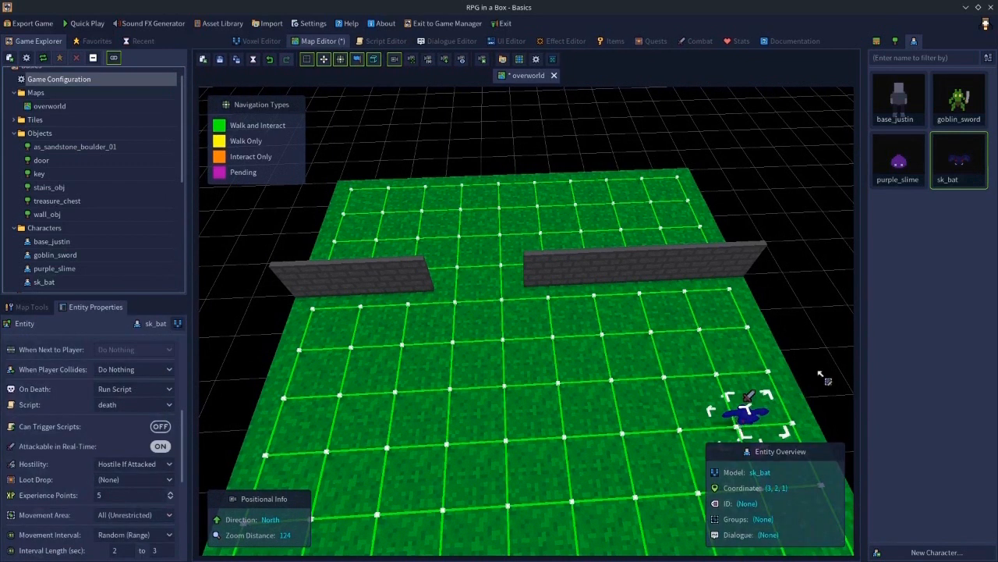
{"action": "key", "text": "Delete"}
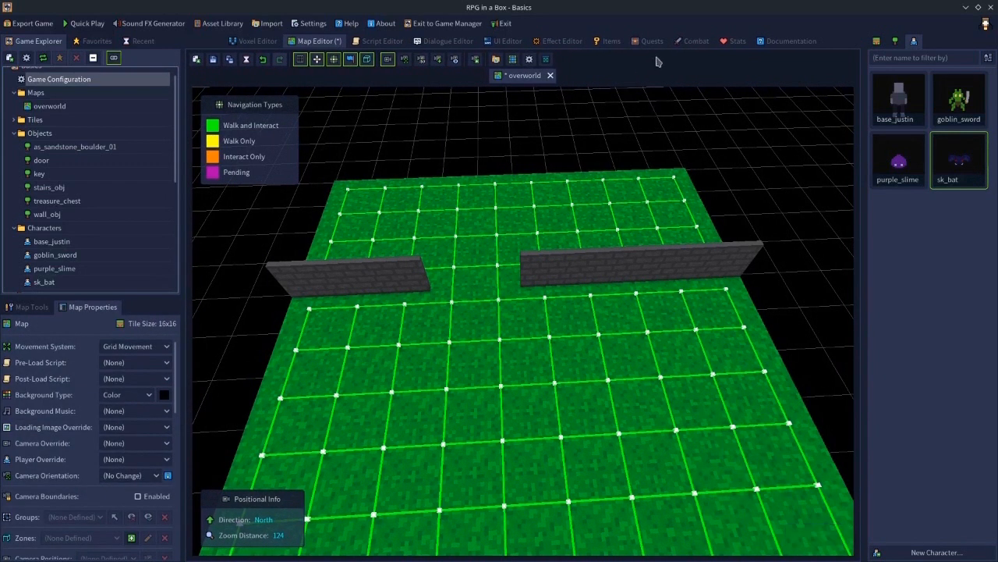
{"action": "left_click", "coordinate": [213, 60]}
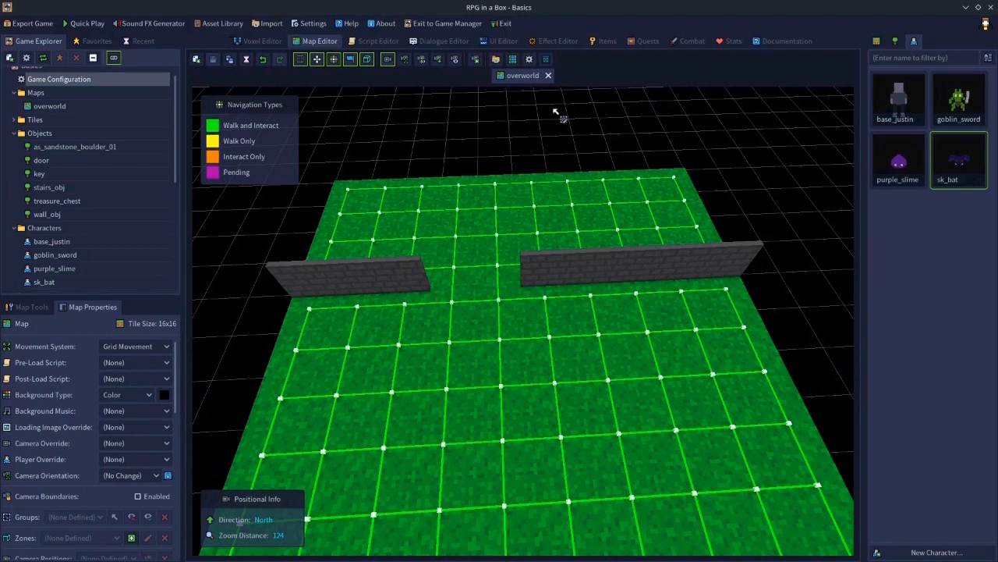
- Switch the combat's real-time fire mode to Automatic and back to Single
{"action": "left_click", "coordinate": [688, 44]}
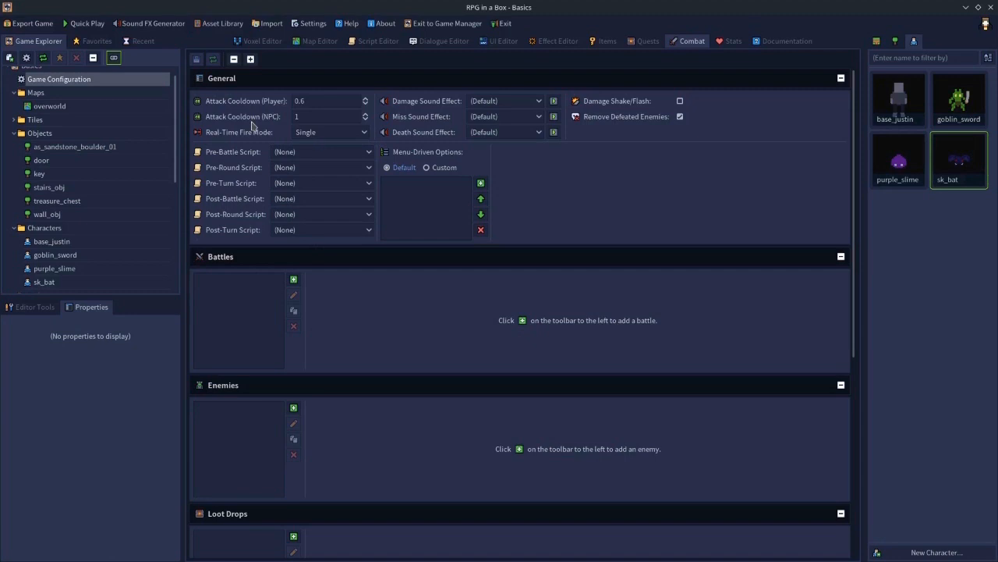
{"action": "left_click", "coordinate": [316, 134]}
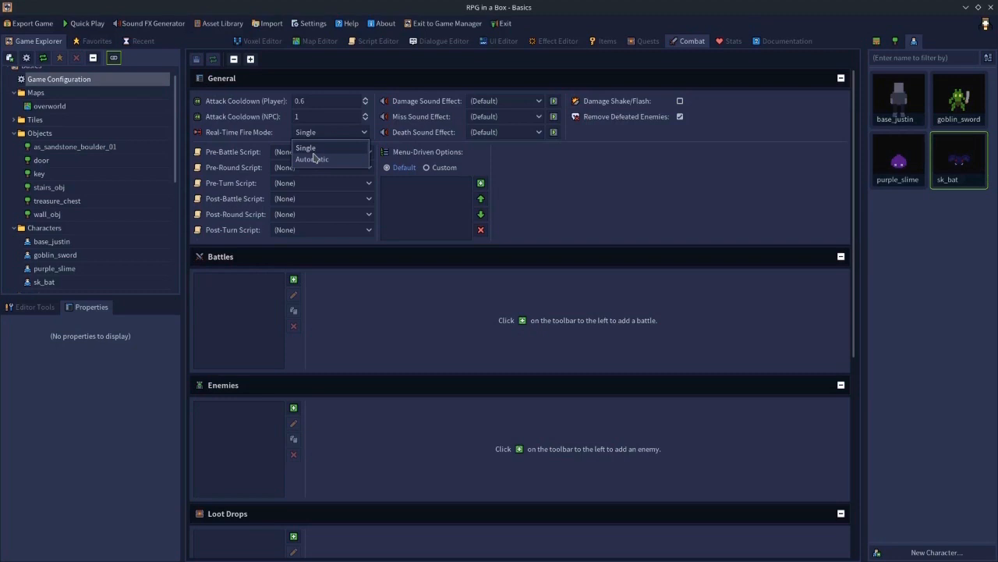
{"action": "left_click", "coordinate": [314, 158]}
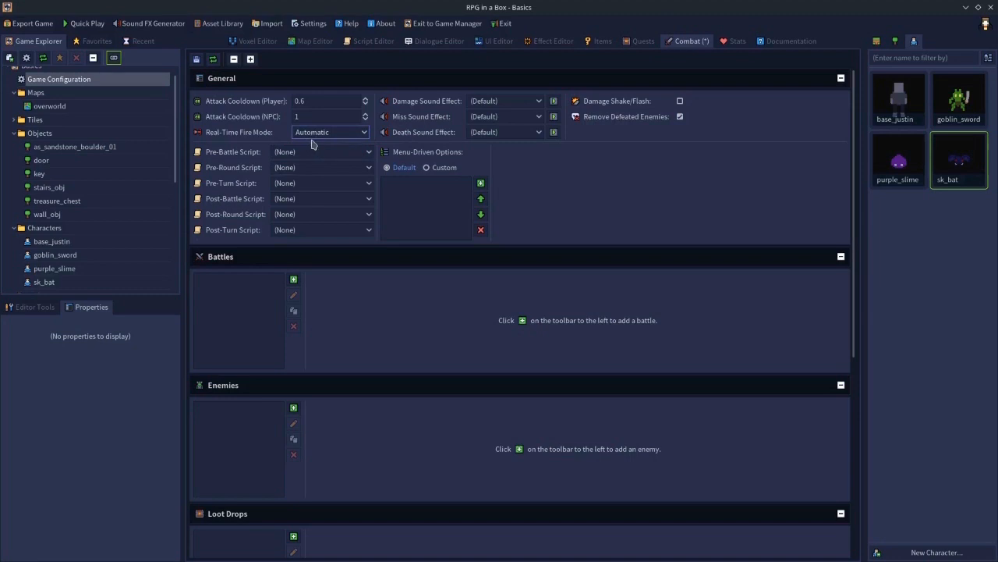
{"action": "left_click", "coordinate": [313, 134]}
{"action": "left_click", "coordinate": [316, 148]}
- Review the damage sound effect options and the purple slime model
{"action": "left_click", "coordinate": [504, 101]}
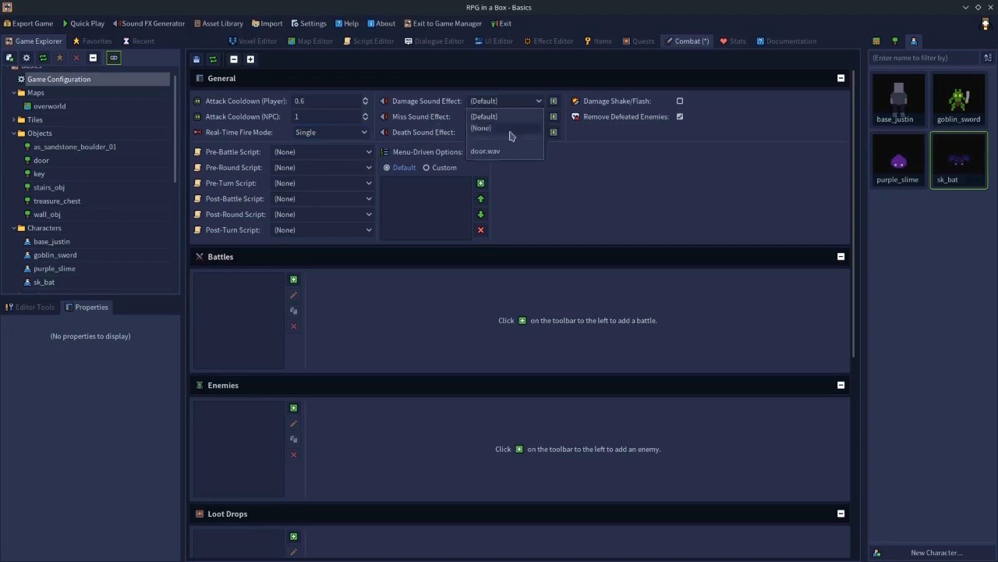
{"action": "left_click", "coordinate": [586, 170]}
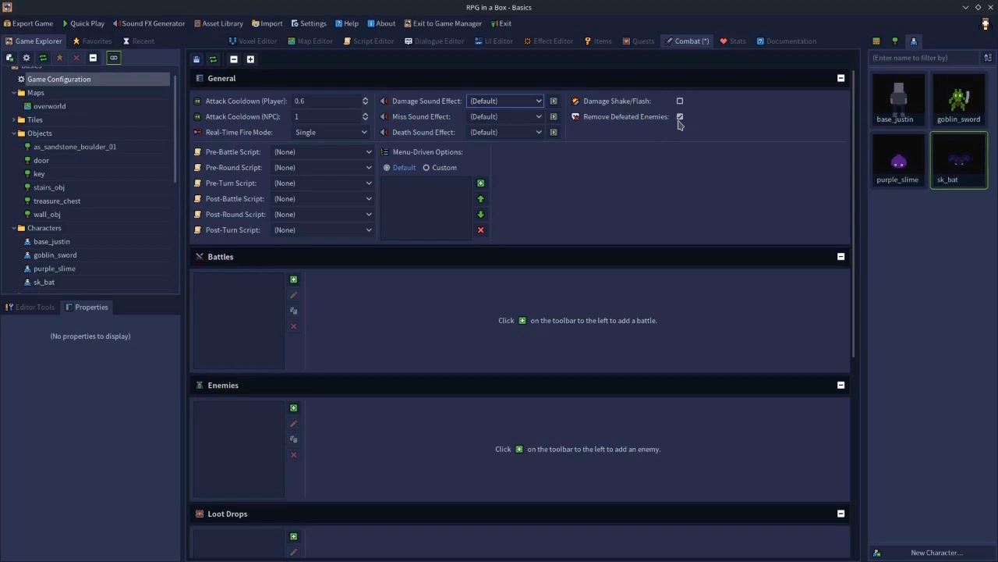
{"action": "double_click", "coordinate": [899, 168]}
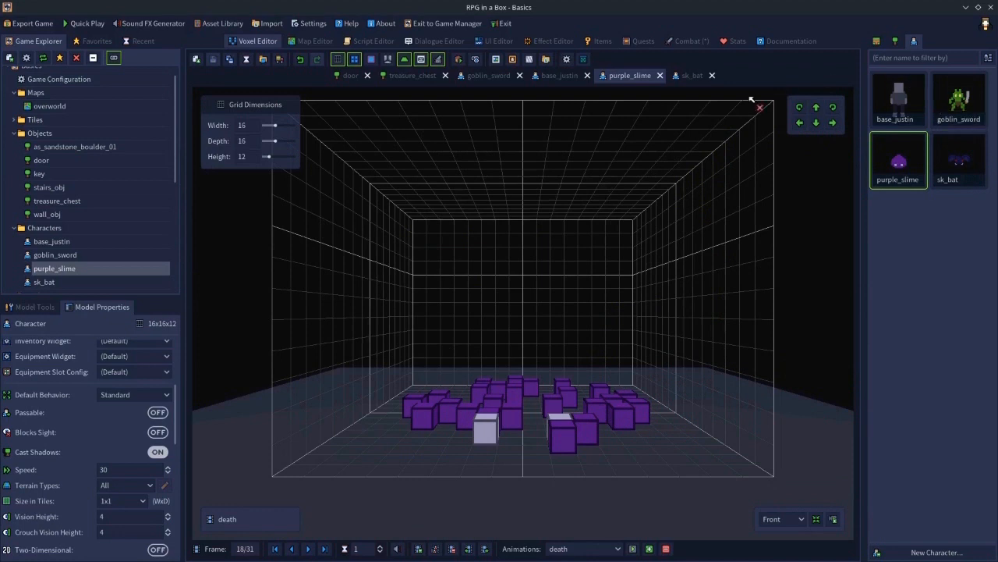
{"action": "left_click", "coordinate": [691, 41]}
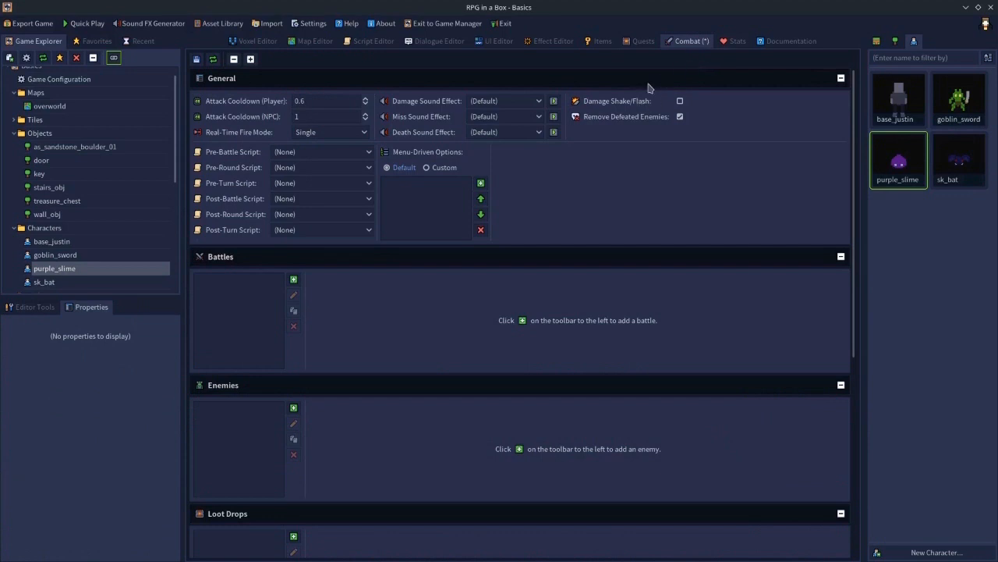
- Turn off removing defeated enemies in the combat settings
{"action": "left_click", "coordinate": [680, 118]}
{"action": "left_click", "coordinate": [898, 43]}
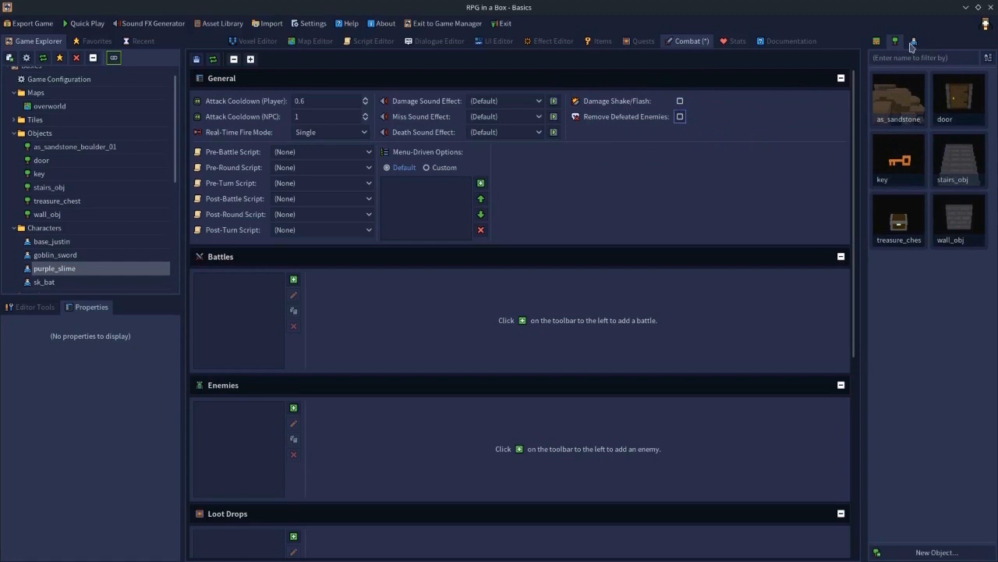
{"action": "left_click", "coordinate": [912, 43]}
- Place a goblin and a purple slime near the top edge of the overworld map
{"action": "left_click", "coordinate": [312, 40]}
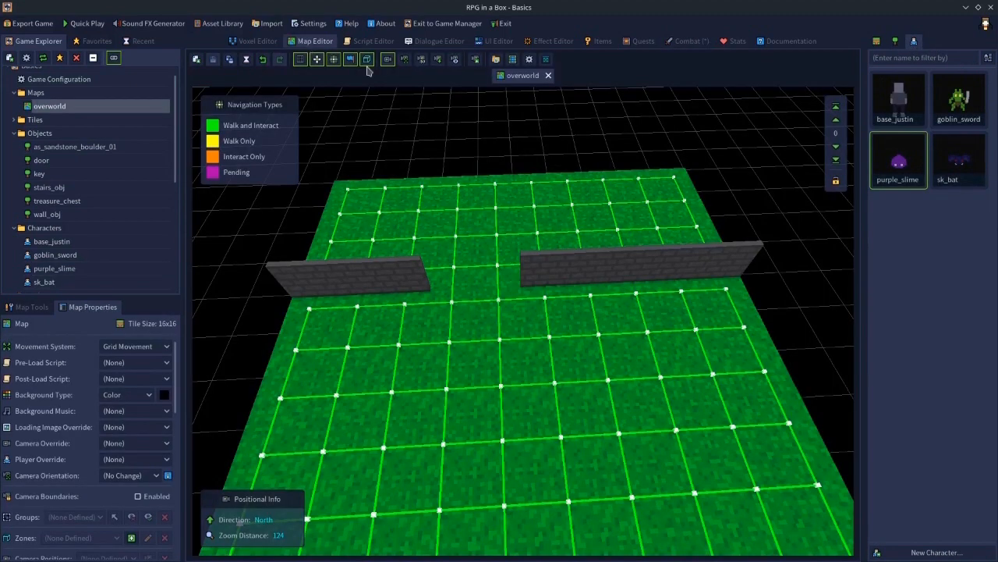
{"action": "left_click", "coordinate": [958, 100]}
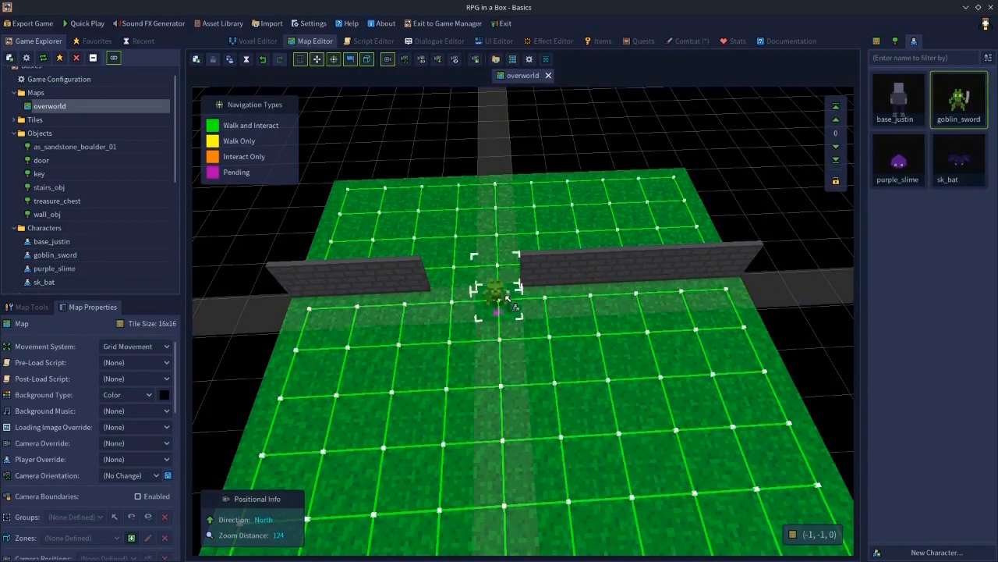
{"action": "left_click", "coordinate": [441, 205]}
{"action": "left_click", "coordinate": [911, 168]}
{"action": "left_click", "coordinate": [662, 205]}
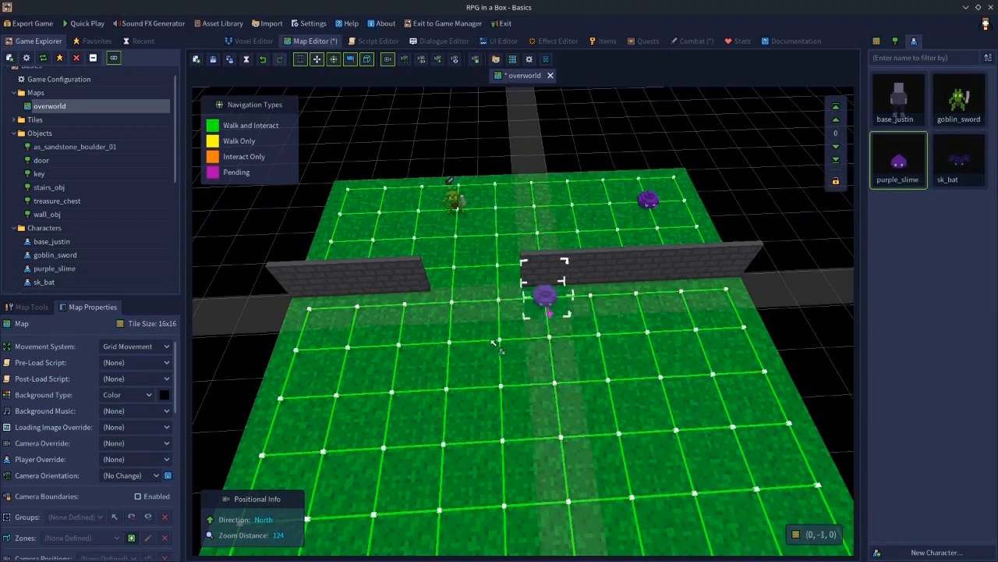
- Set the purple slime's behaviour preset on the overworld map to Custom
{"action": "left_click", "coordinate": [650, 201]}
{"action": "left_click_drag", "start_coordinate": [176, 442], "coordinate": [175, 333]}
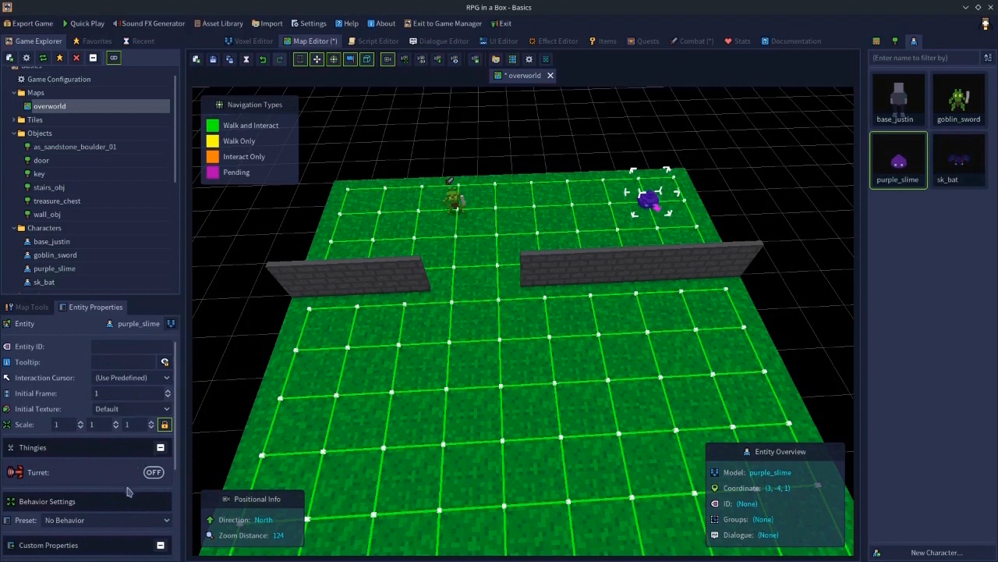
{"action": "left_click", "coordinate": [108, 518]}
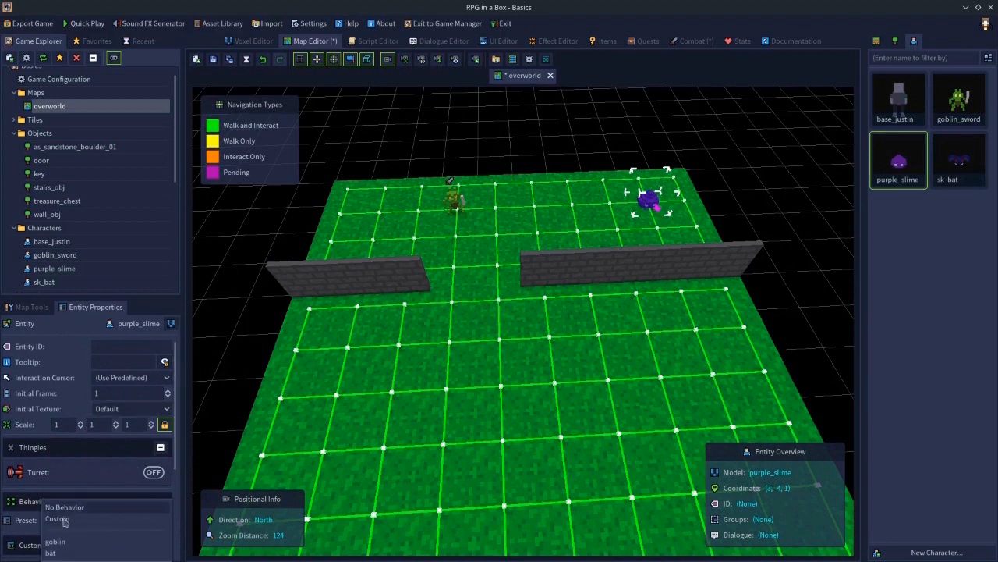
{"action": "left_click", "coordinate": [63, 521]}
- Make the purple slime attackable in real time and set its hostility to Always Hostile
{"action": "scroll", "coordinate": [67, 477], "scroll_direction": "down", "scroll_amount": 3}
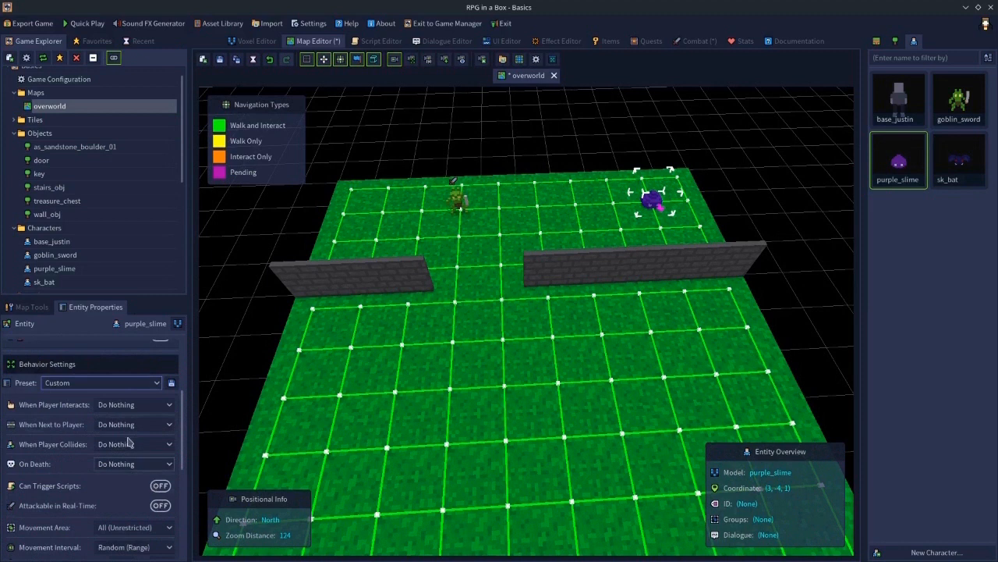
{"action": "left_click", "coordinate": [163, 506]}
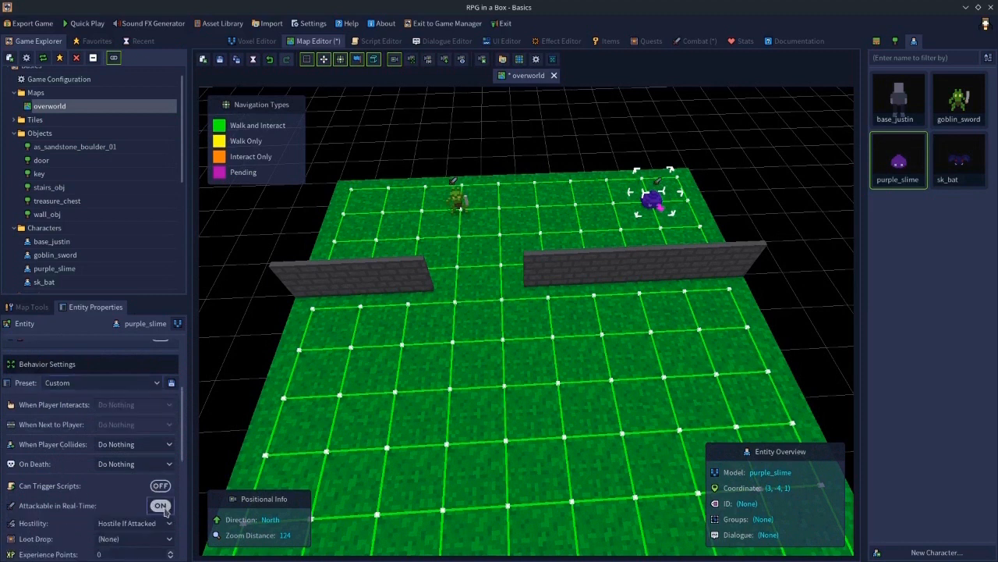
{"action": "scroll", "coordinate": [164, 511], "scroll_direction": "down", "scroll_amount": 1}
{"action": "left_click", "coordinate": [155, 497]}
{"action": "left_click", "coordinate": [122, 512]}
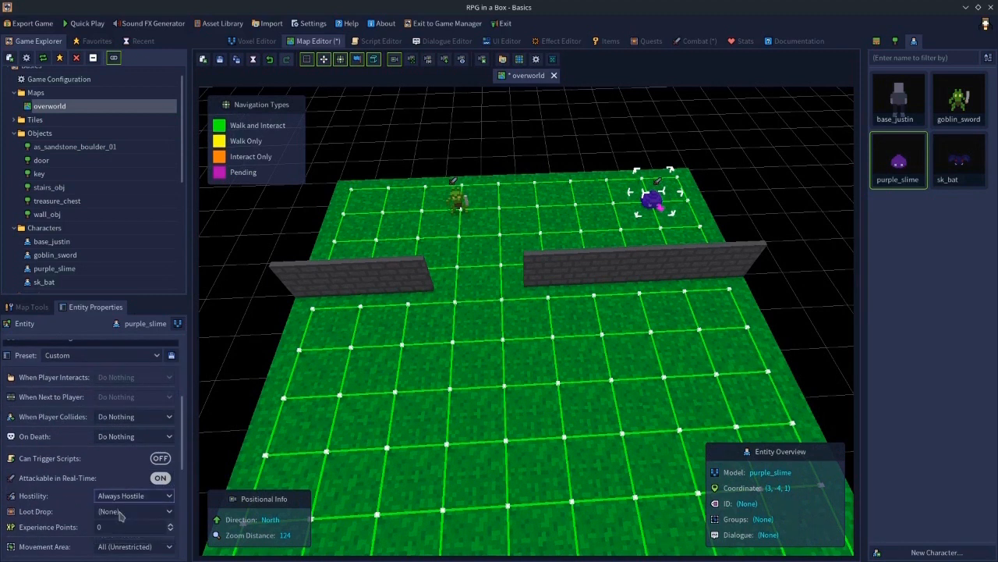
- Play-test the map, attacking the goblin and the purple slime, then leave the game
{"action": "left_click", "coordinate": [88, 24]}
{"action": "key", "text": "a"}
{"action": "key", "text": "w"}
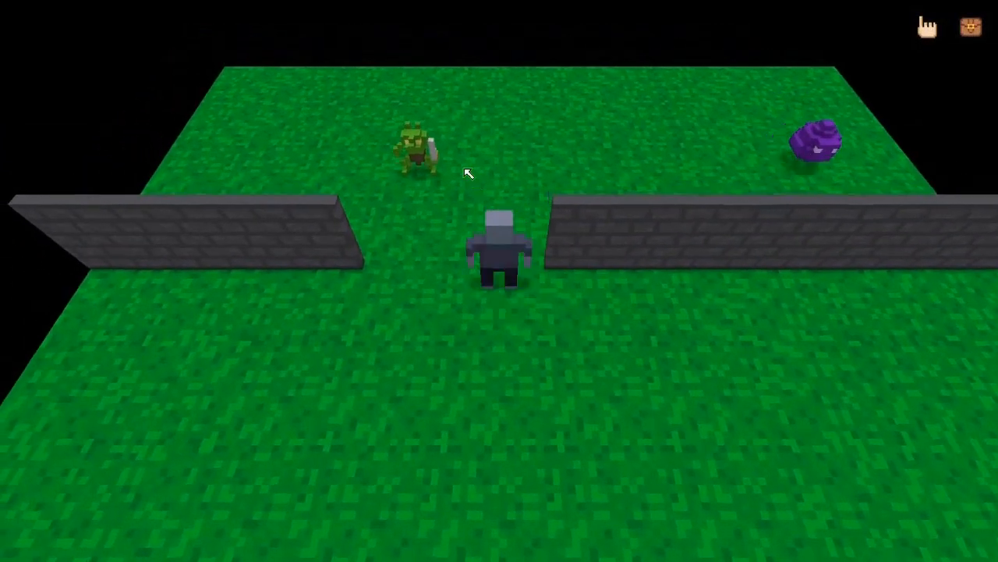
{"action": "key", "text": "a"}
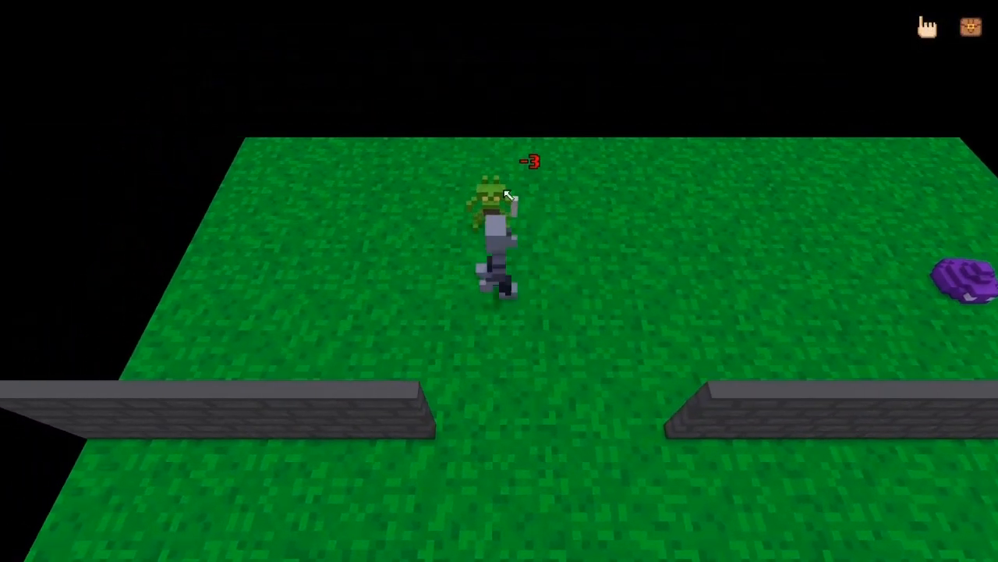
{"action": "left_click", "coordinate": [518, 172]}
{"action": "left_click", "coordinate": [518, 174]}
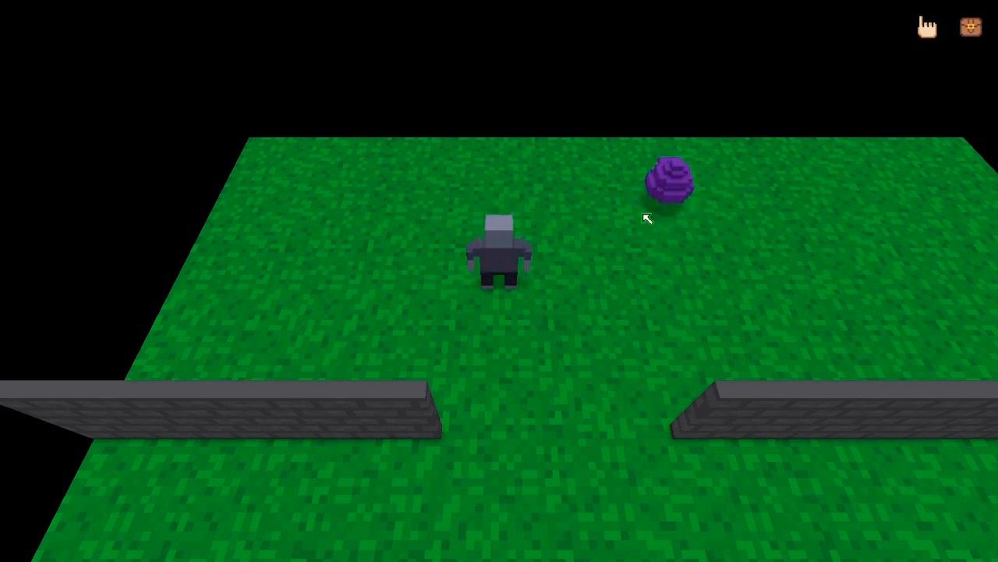
{"action": "left_click", "coordinate": [647, 214]}
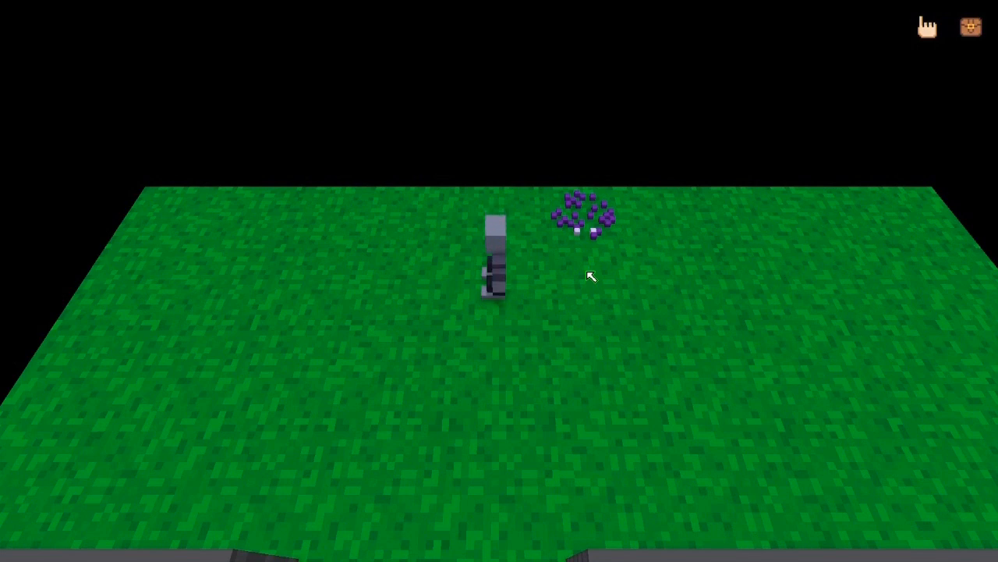
{"action": "key", "text": "Escape"}
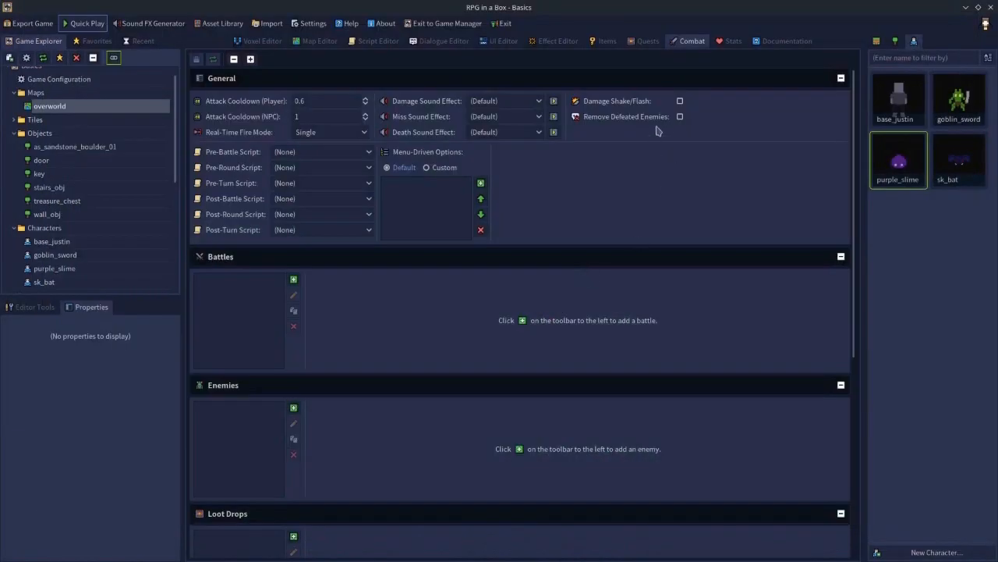
- Turn on removing defeated enemies in the combat settings and save
{"action": "left_click", "coordinate": [679, 117]}
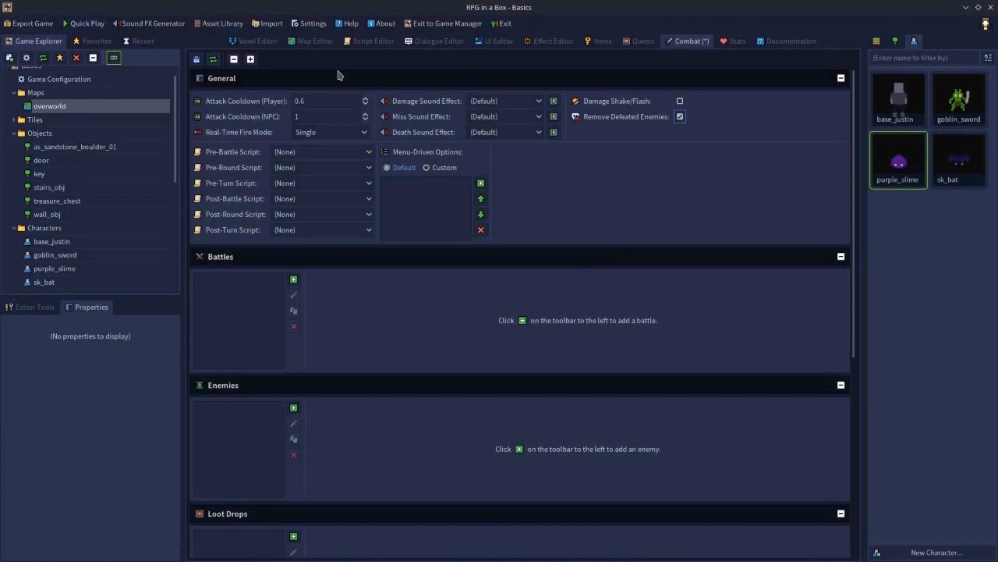
{"action": "left_click", "coordinate": [196, 59]}
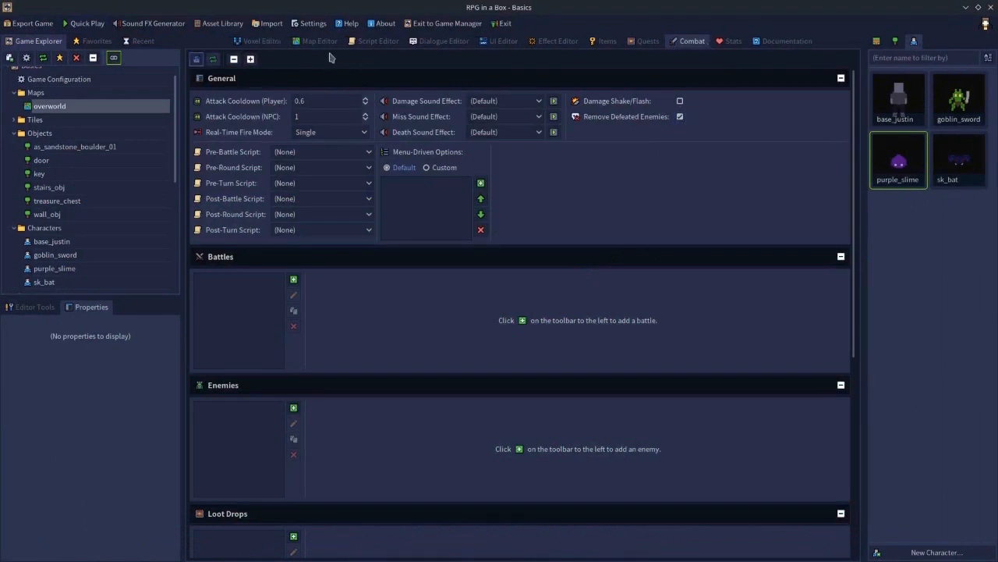
- Delete the goblin from the overworld map
{"action": "left_click", "coordinate": [320, 41]}
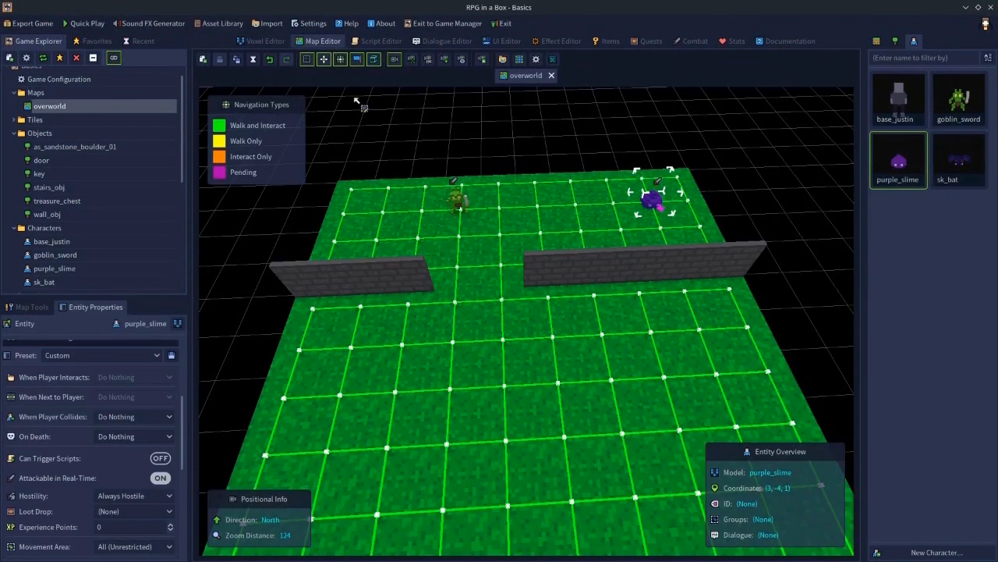
{"action": "left_click", "coordinate": [463, 199]}
{"action": "key", "text": "Delete"}
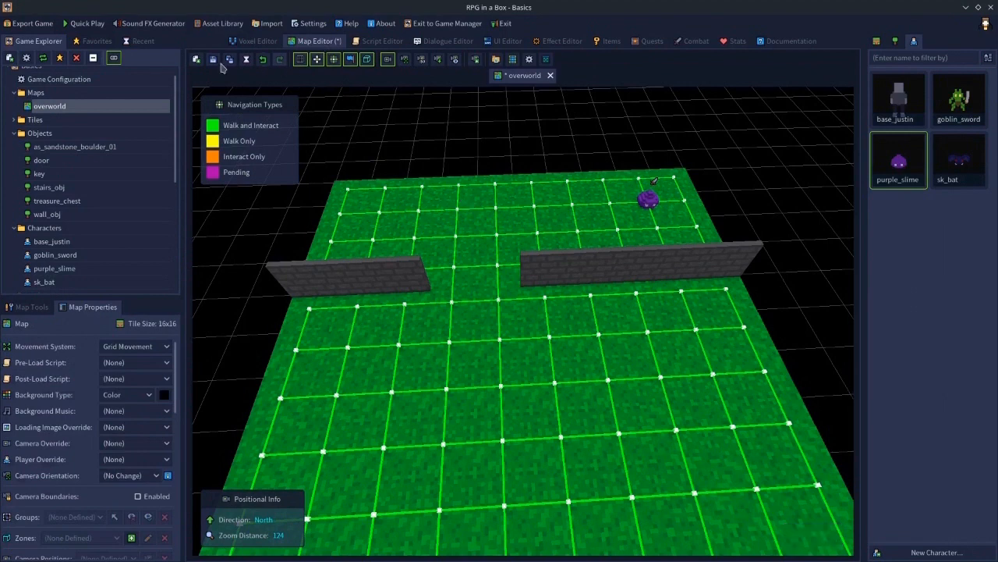
- Play-test the map by fighting the purple slime, then leave the game
{"action": "left_click", "coordinate": [86, 23]}
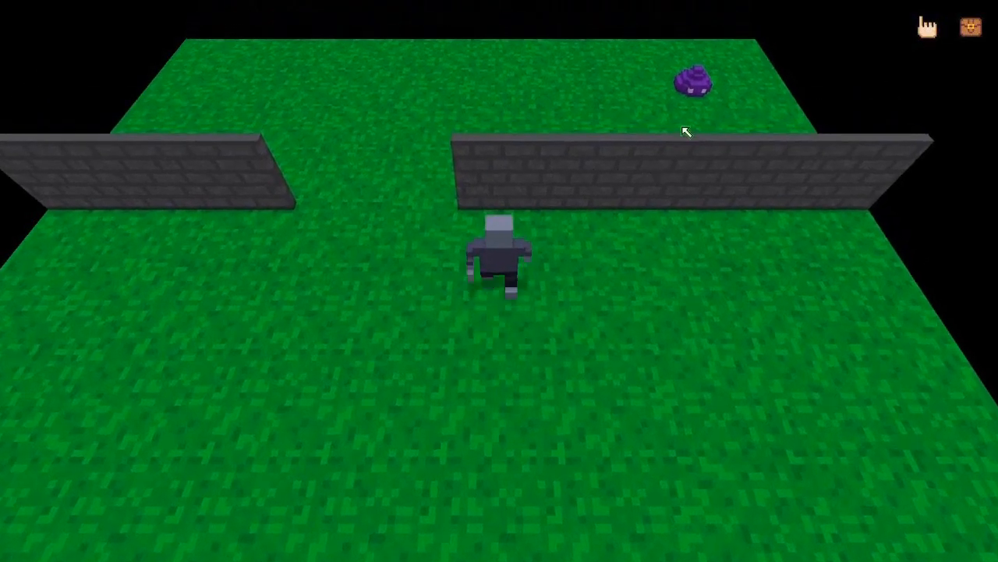
{"action": "key", "text": "w"}
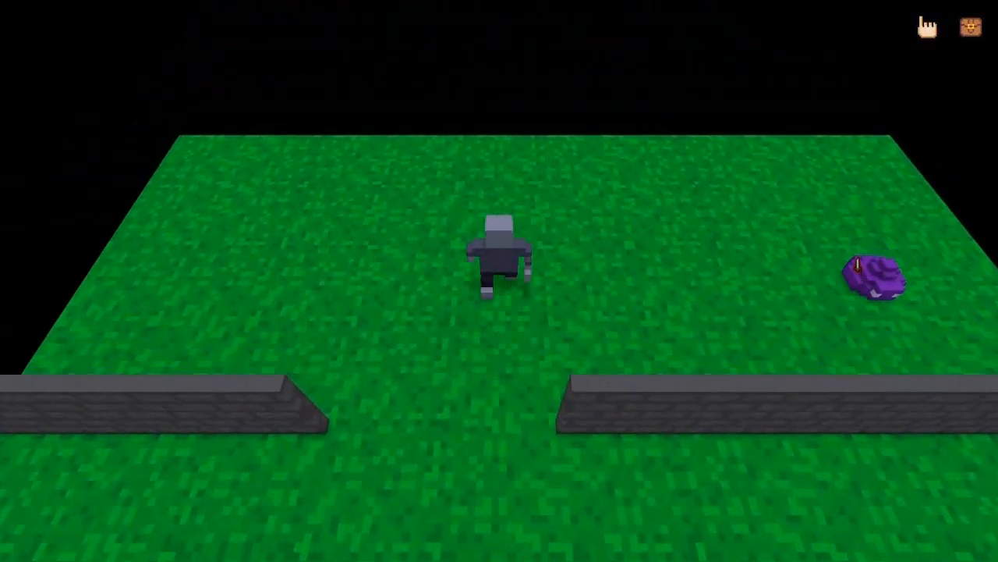
{"action": "key", "text": "d"}
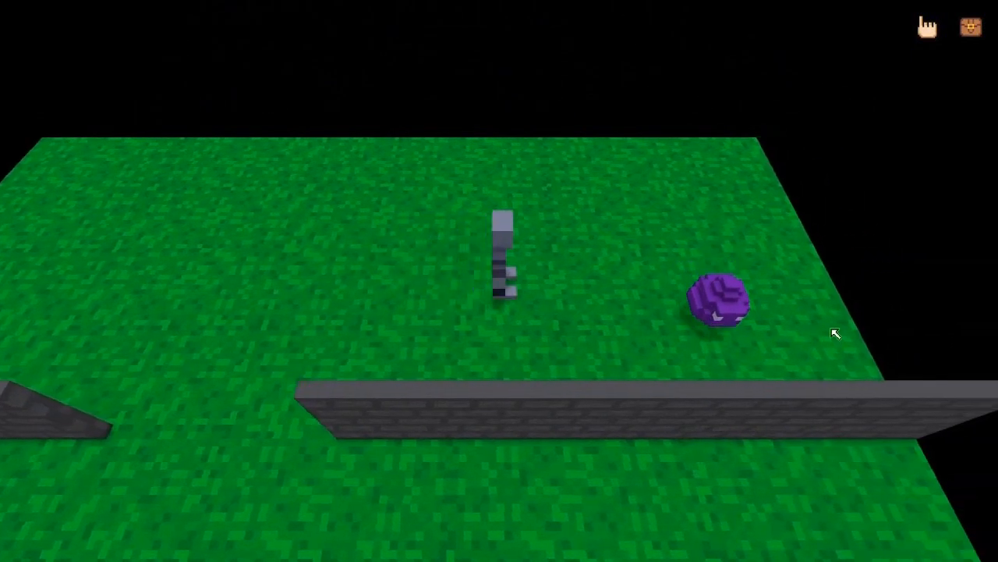
{"action": "key", "text": "a"}
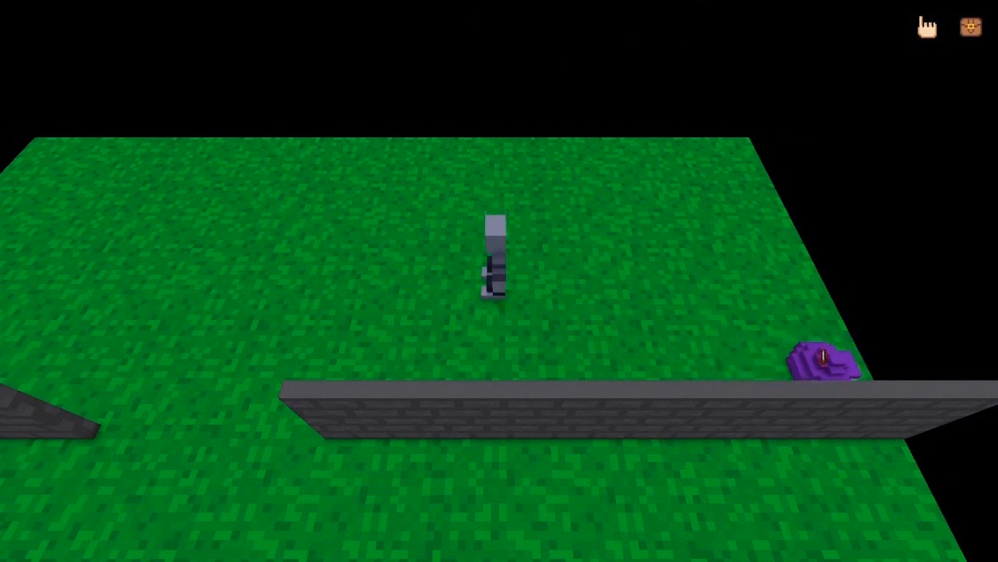
{"action": "key", "text": "d"}
{"action": "key", "text": "a"}
{"action": "middle_click_drag", "start_coordinate": [843, 268], "coordinate": [500, 254]}
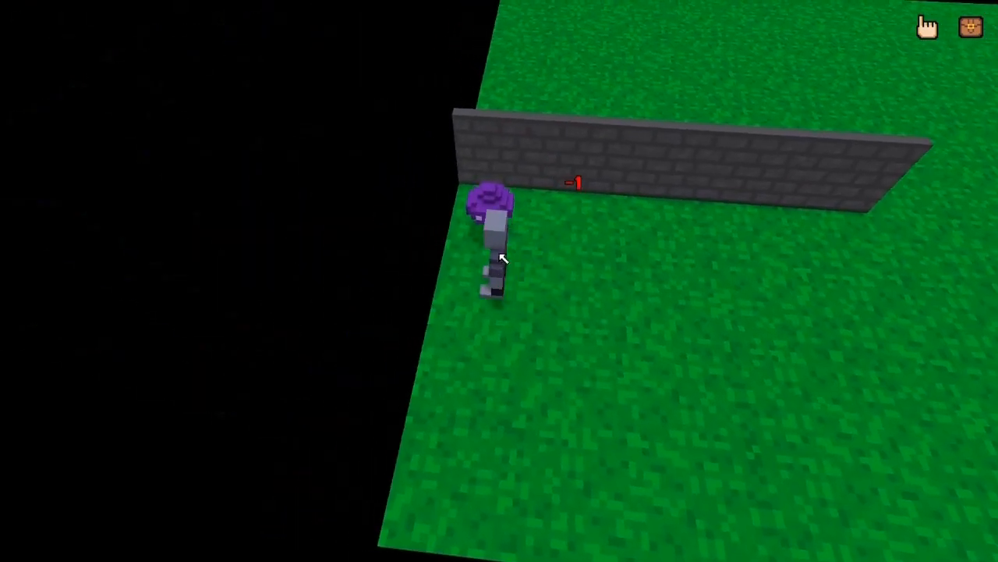
{"action": "left_click", "coordinate": [507, 207]}
{"action": "left_click", "coordinate": [507, 206]}
{"action": "left_click", "coordinate": [508, 206]}
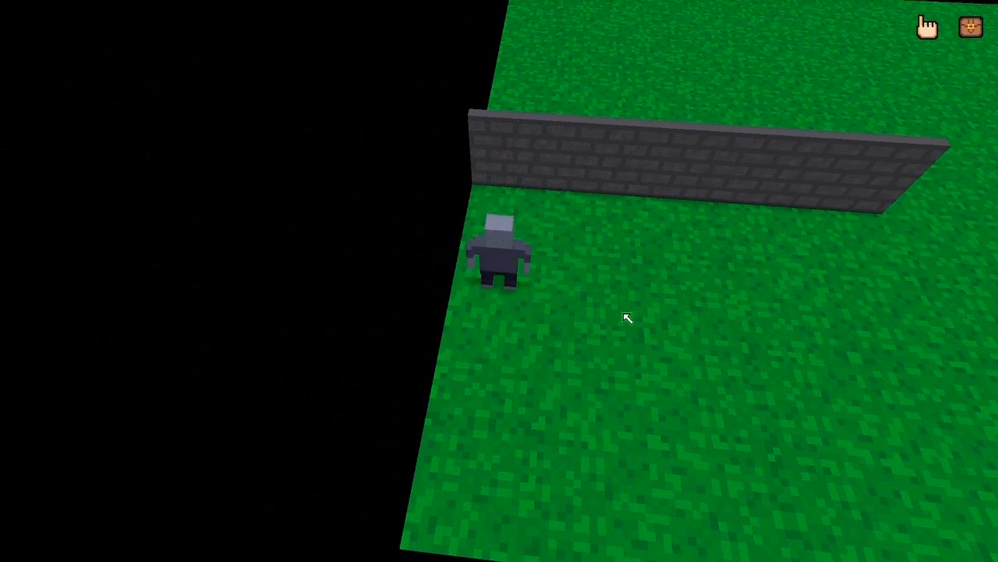
{"action": "key", "text": "d"}
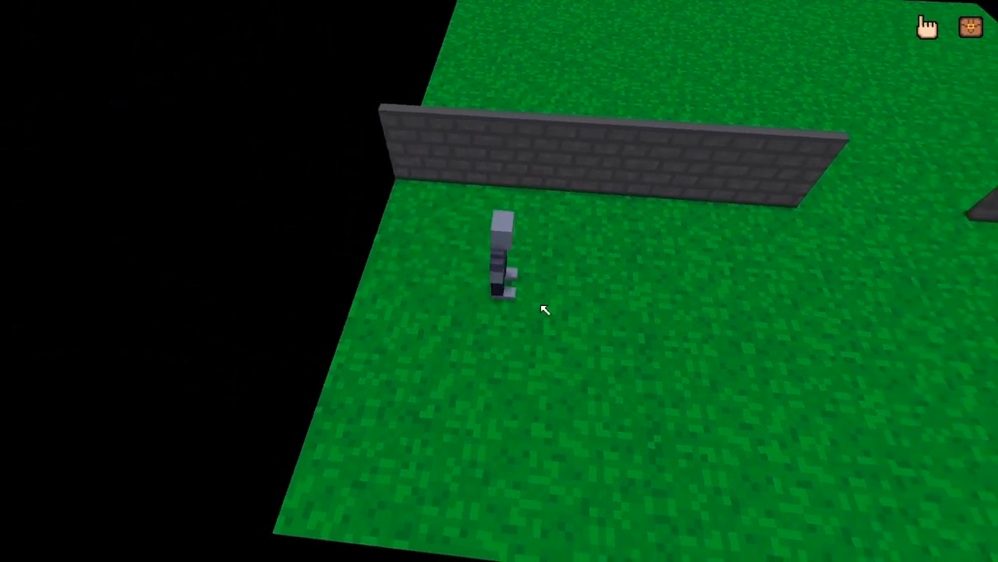
{"action": "key", "text": "Escape"}
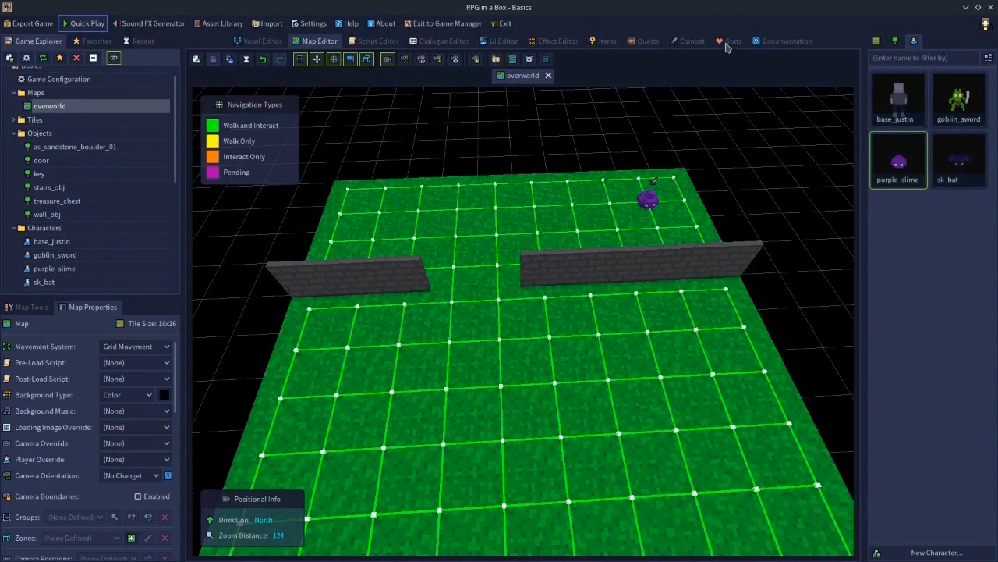
- Add a new combat enemy named Bat
{"action": "left_click", "coordinate": [689, 41]}
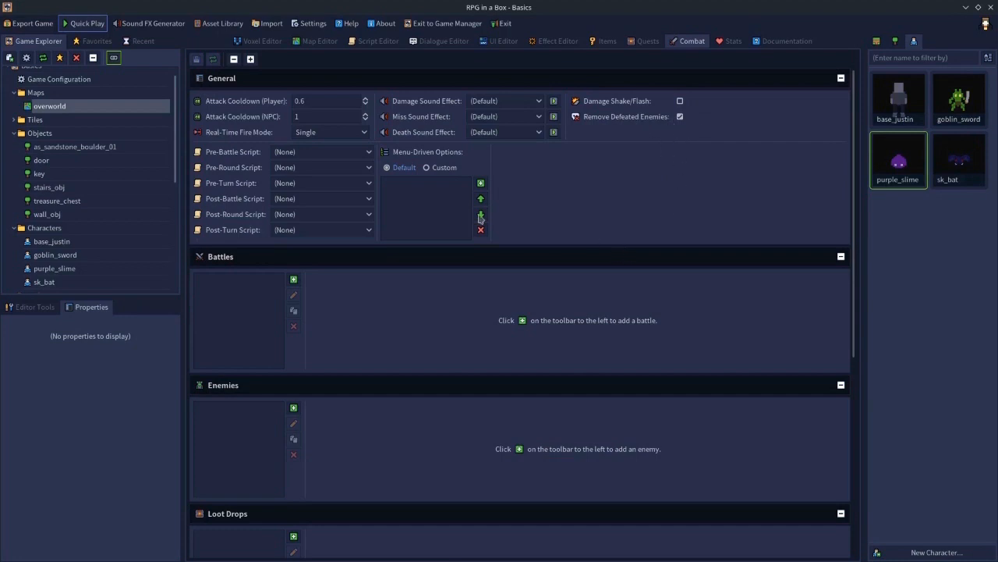
{"action": "scroll", "coordinate": [285, 334], "scroll_direction": "down", "scroll_amount": 3}
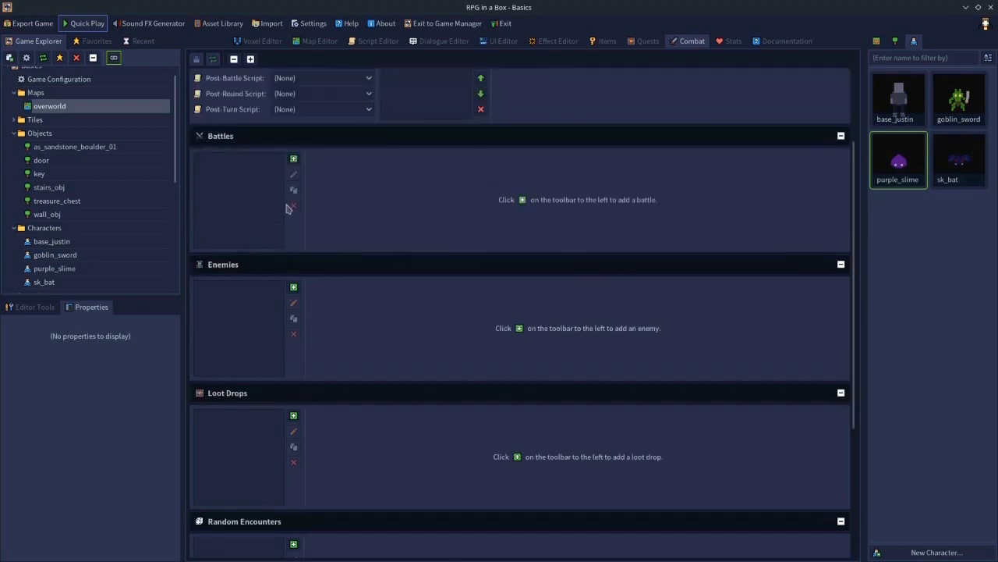
{"action": "scroll", "coordinate": [263, 281], "scroll_direction": "down", "scroll_amount": 2}
{"action": "scroll", "coordinate": [267, 281], "scroll_direction": "up", "scroll_amount": 2}
{"action": "left_click", "coordinate": [294, 289]}
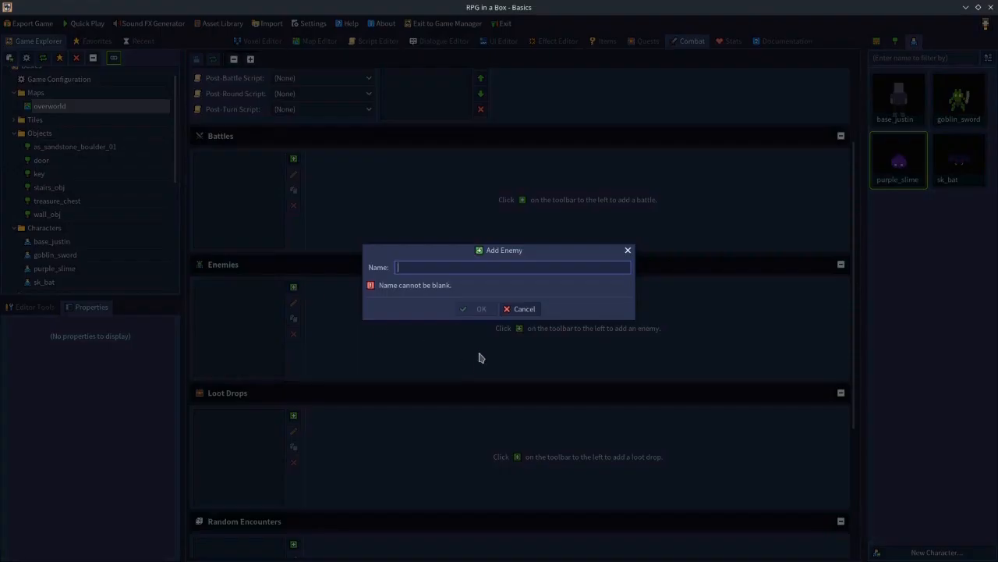
{"action": "type", "text": "Gb"}
{"action": "key", "text": "BackSpace"}
{"action": "key", "text": "BackSpace"}
{"action": "type", "text": "B"}
{"action": "left_click", "coordinate": [479, 310]}
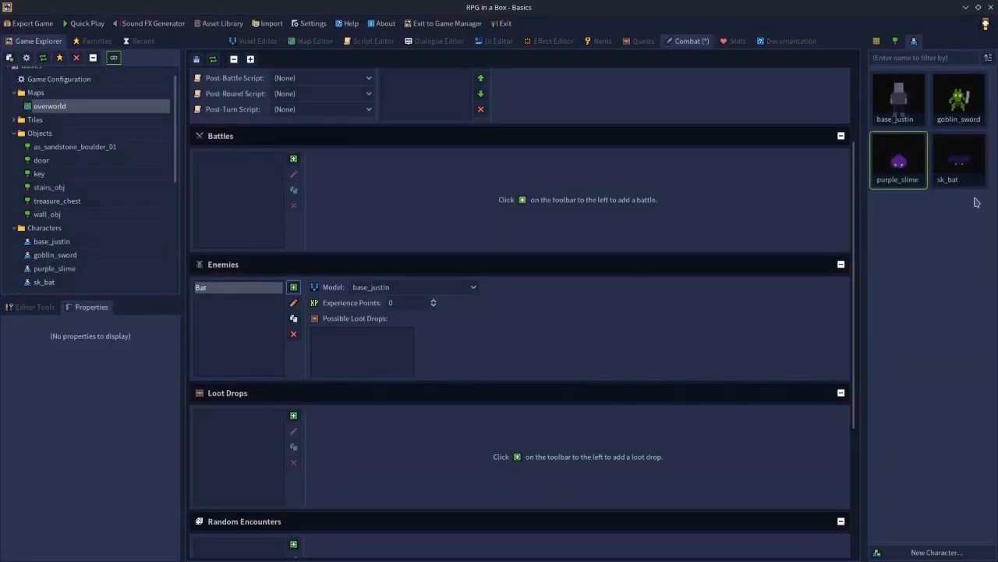
- Set the Bat enemy's model to sk_bat and its experience points to 10
{"action": "left_click", "coordinate": [421, 287]}
{"action": "left_click", "coordinate": [365, 337]}
{"action": "key", "text": "Tab"}
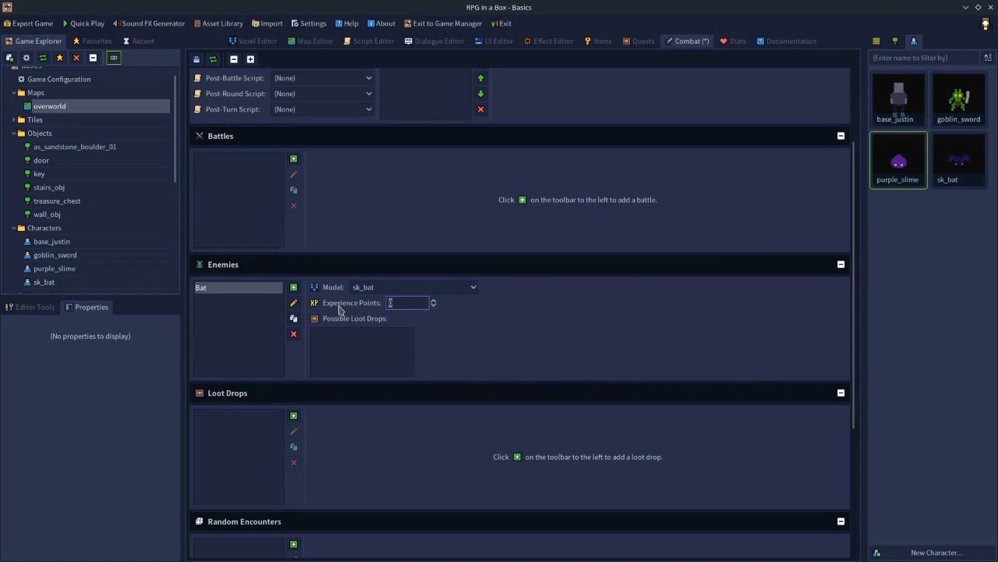
{"action": "left_click", "coordinate": [369, 360]}
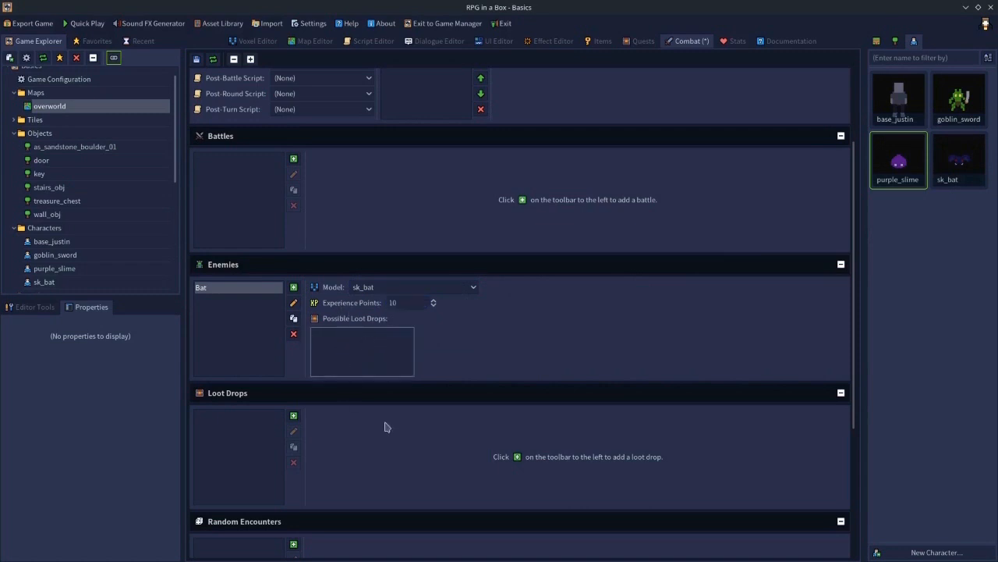
- Create a loot drop named bat_drop and add a Shovel to it
{"action": "scroll", "coordinate": [386, 426], "scroll_direction": "down", "scroll_amount": 3}
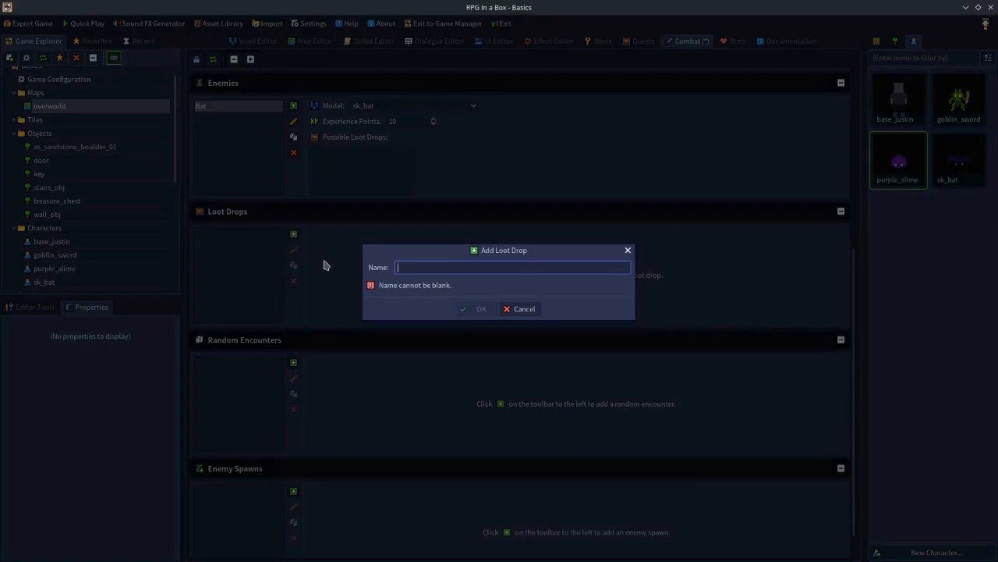
{"action": "left_click", "coordinate": [294, 234]}
{"action": "type", "text": "bat_drop"}
{"action": "key", "text": "Return"}
{"action": "left_click", "coordinate": [480, 234]}
{"action": "scroll", "coordinate": [374, 281], "scroll_direction": "up", "scroll_amount": 3}
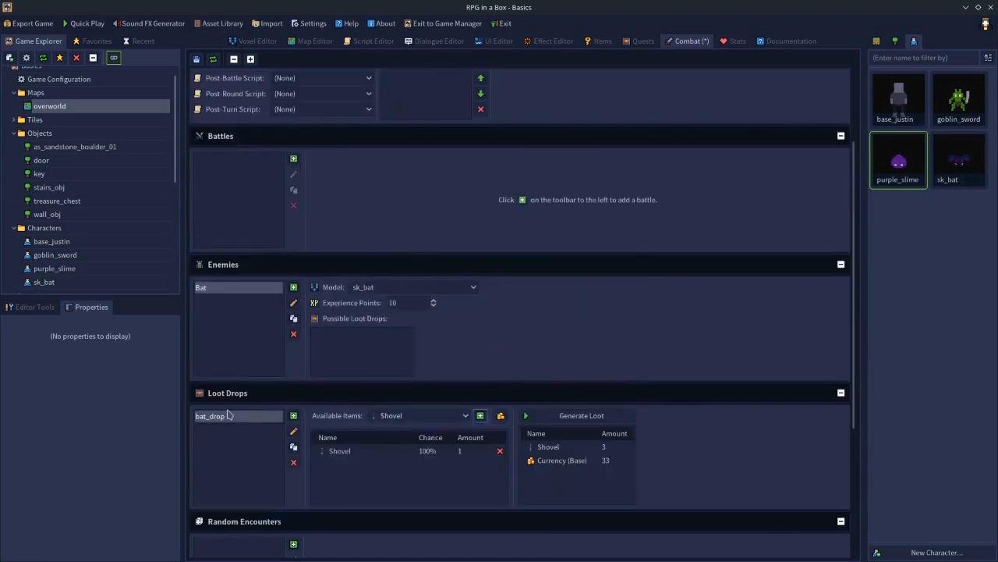
- Assign bat_drop to the Bat enemy's possible loot drops with a 100% chance
{"action": "left_click_drag", "start_coordinate": [220, 421], "coordinate": [367, 366]}
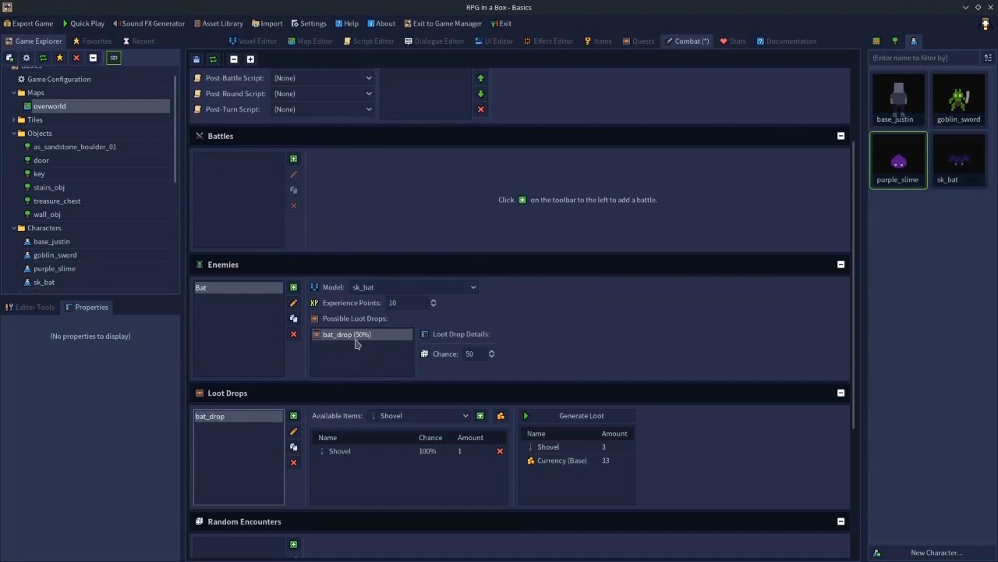
{"action": "left_click", "coordinate": [351, 450]}
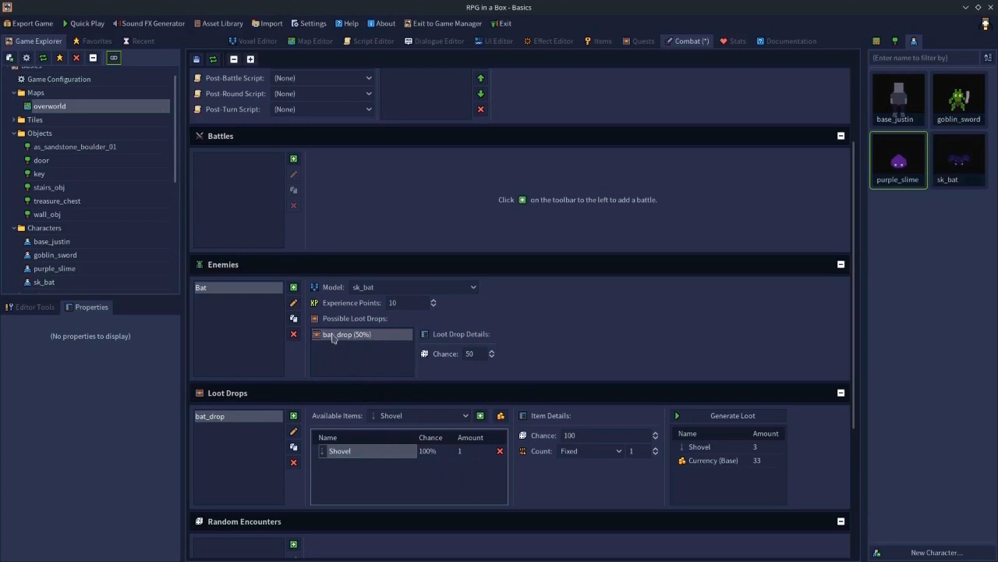
{"action": "left_click", "coordinate": [469, 354]}
{"action": "type", "text": "100"}
{"action": "key", "text": "Return"}
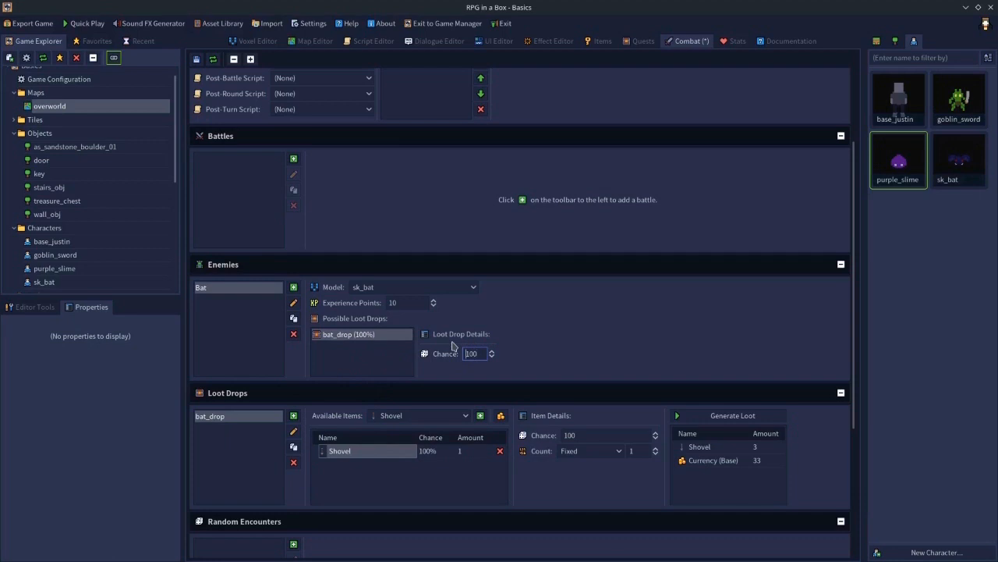
- Set the Shovel's chance in bat_drop to 50% and add base currency to the drop
{"action": "left_click", "coordinate": [445, 497]}
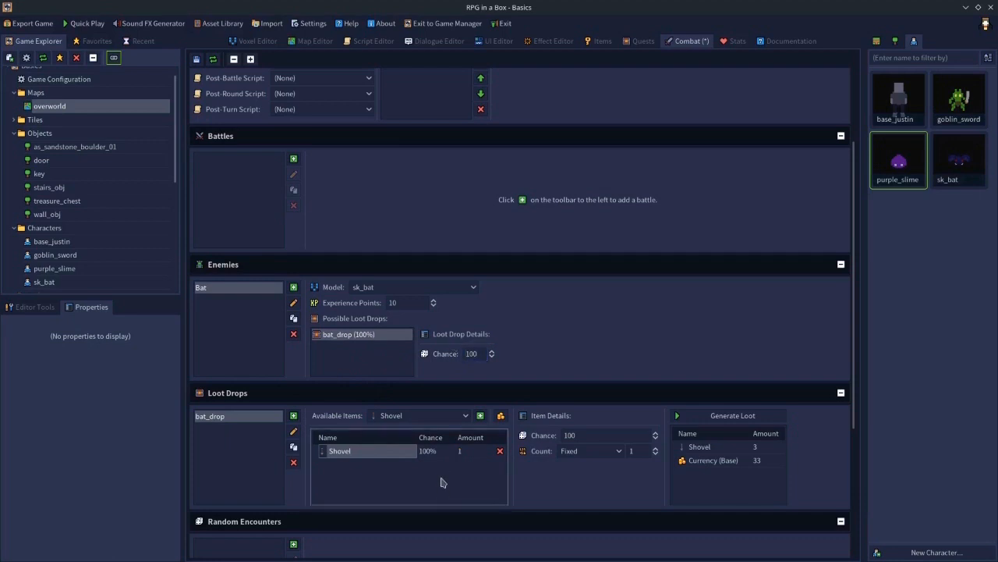
{"action": "left_click", "coordinate": [593, 435]}
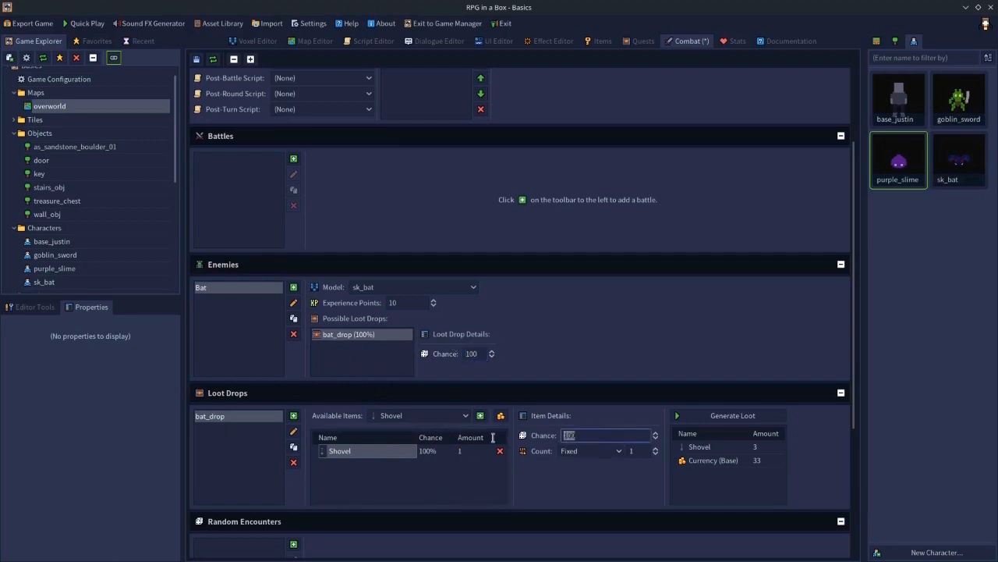
{"action": "type", "text": "50"}
{"action": "key", "text": "Return"}
{"action": "left_click", "coordinate": [500, 415]}
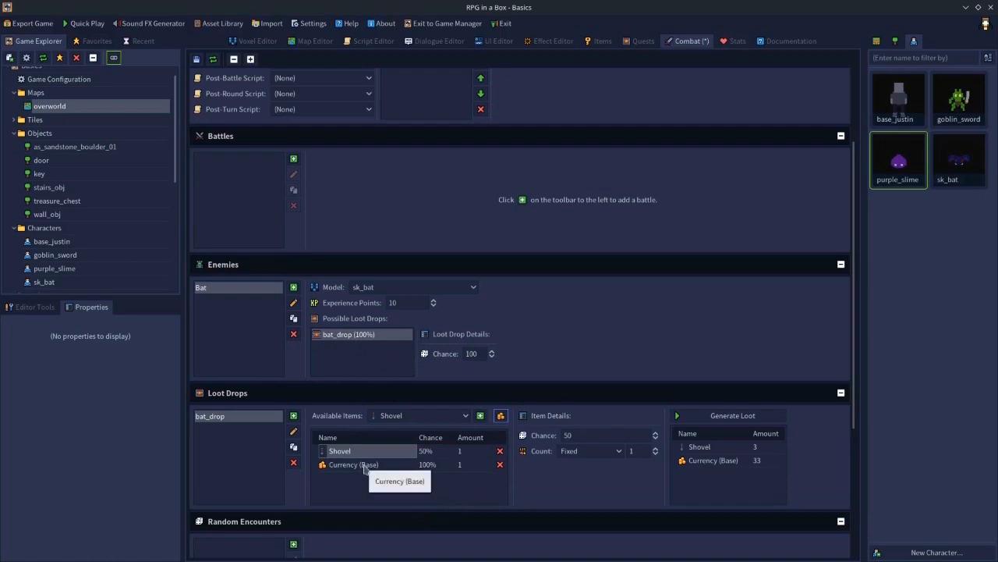
- Set the bat_drop chance for the Bat enemy to 50%
{"action": "left_click", "coordinate": [480, 352]}
{"action": "type", "text": "50"}
{"action": "key", "text": "Return"}
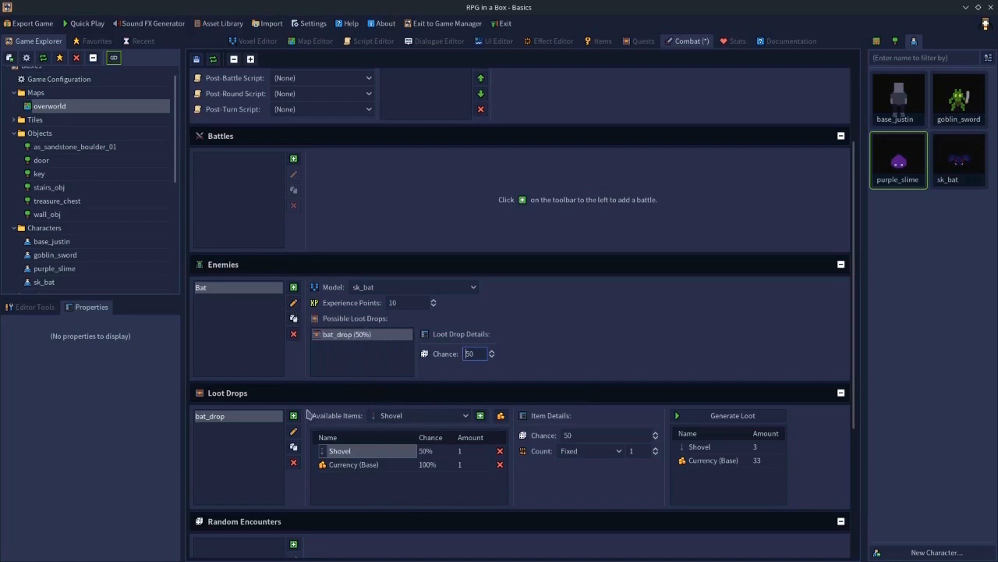
- Delete the bat_drop loot drop and remove it from the Bat enemy's possible loot drops
{"action": "left_click", "coordinate": [294, 462]}
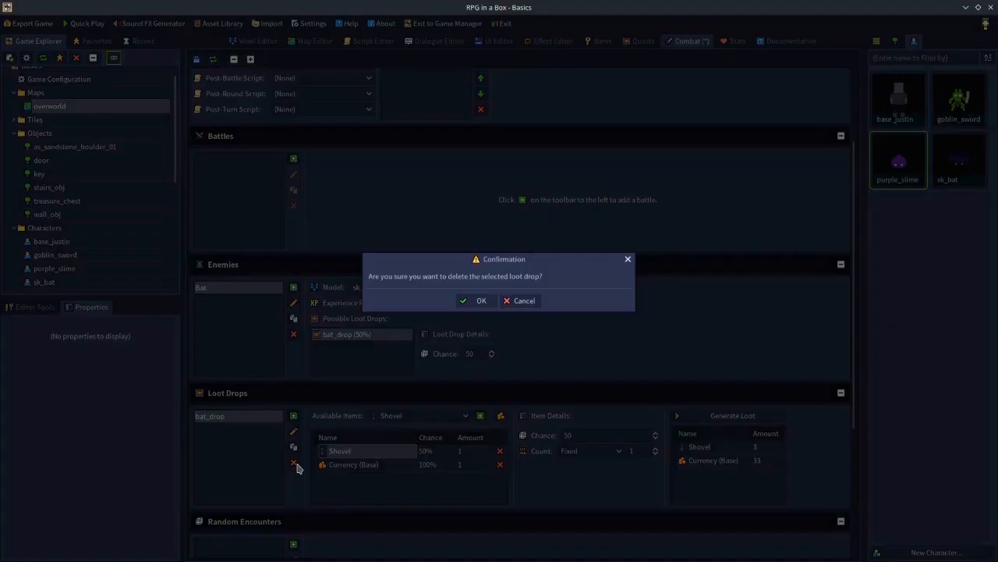
{"action": "left_click", "coordinate": [475, 301]}
{"action": "left_click", "coordinate": [318, 337]}
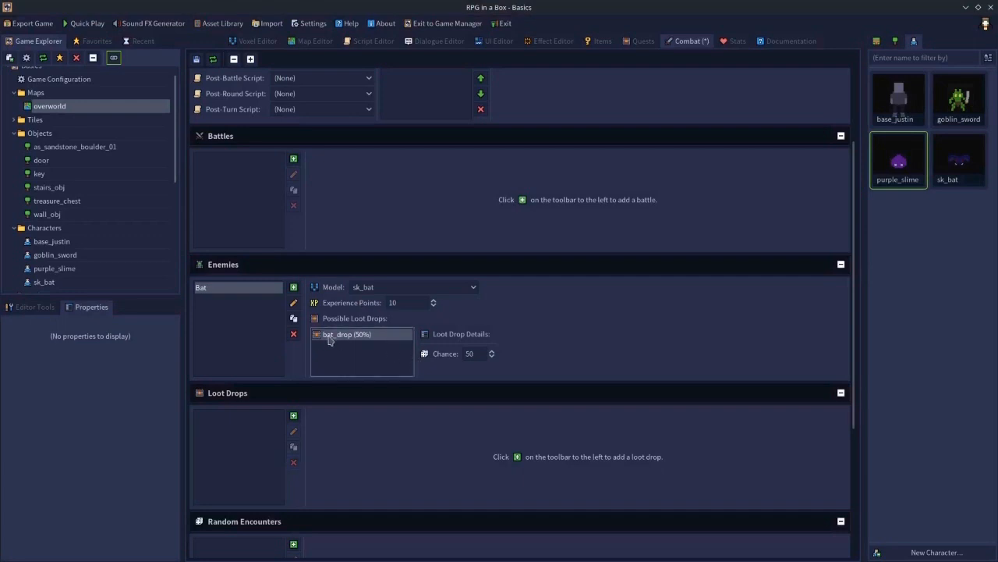
{"action": "key", "text": "Delete"}
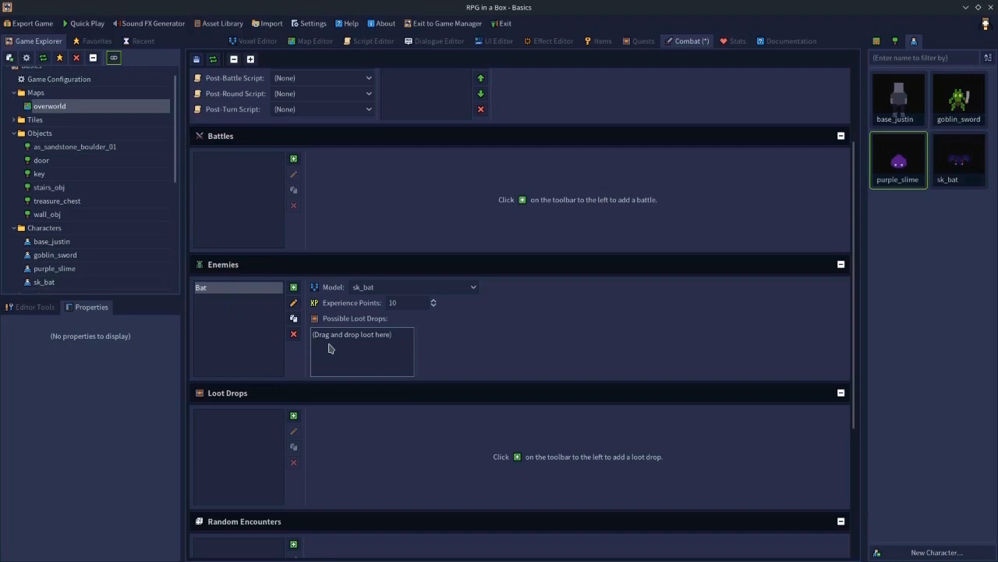
- Create a new enemy spawn named bat_spawn
{"action": "scroll", "coordinate": [330, 349], "scroll_direction": "down", "scroll_amount": 3}
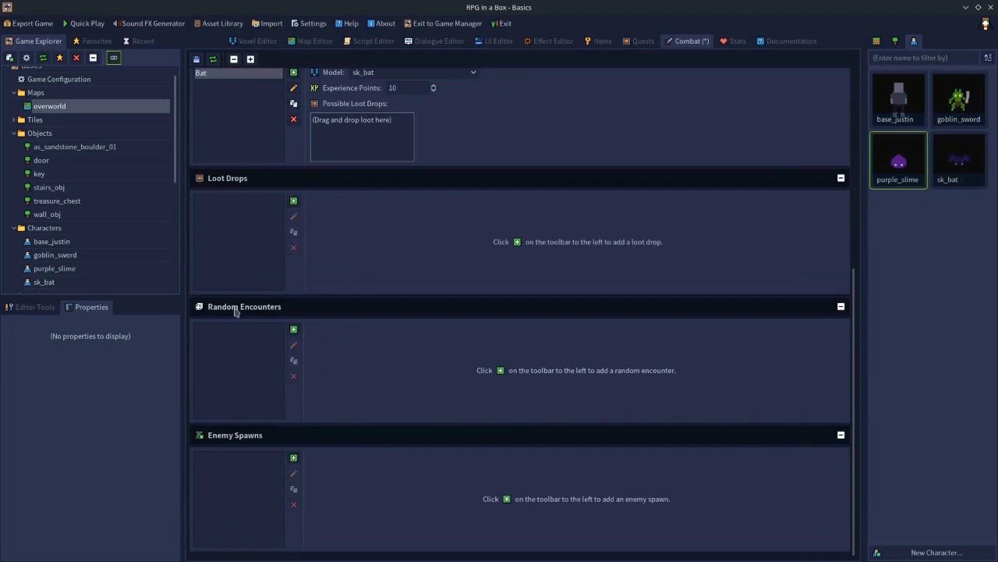
{"action": "left_click", "coordinate": [294, 459]}
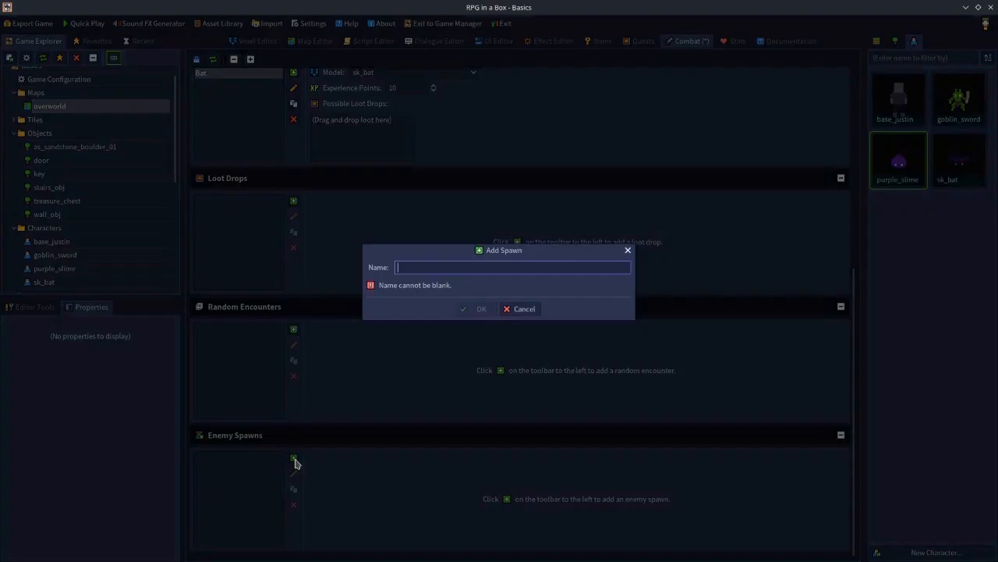
{"action": "type", "text": "bat_spawn"}
{"action": "left_click", "coordinate": [477, 309]}
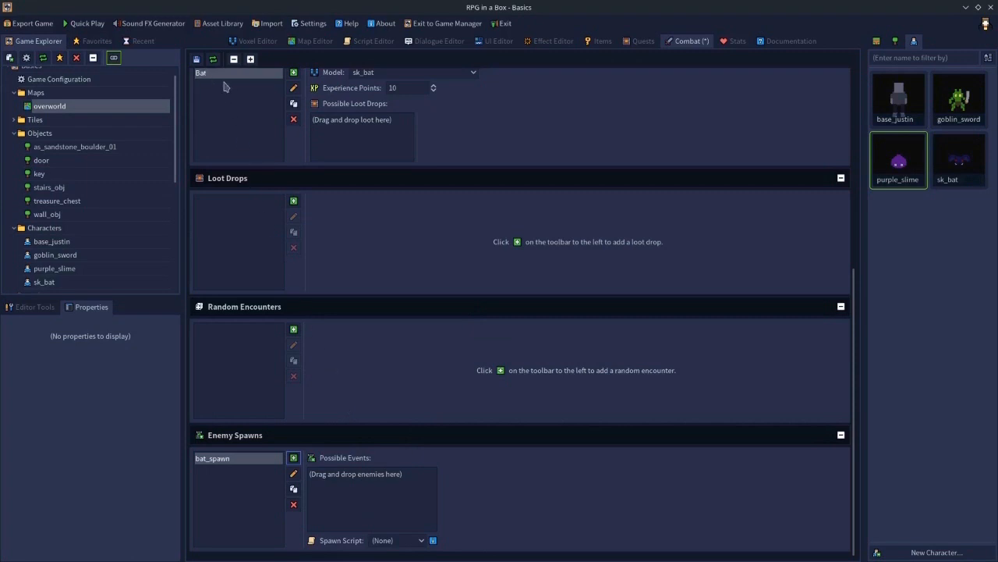
- Add the Bat enemy to bat_spawn's possible events
{"action": "scroll", "coordinate": [252, 138], "scroll_direction": "up", "scroll_amount": 2}
{"action": "scroll", "coordinate": [218, 230], "scroll_direction": "down", "scroll_amount": 2}
{"action": "left_click_drag", "start_coordinate": [202, 74], "coordinate": [349, 496]}
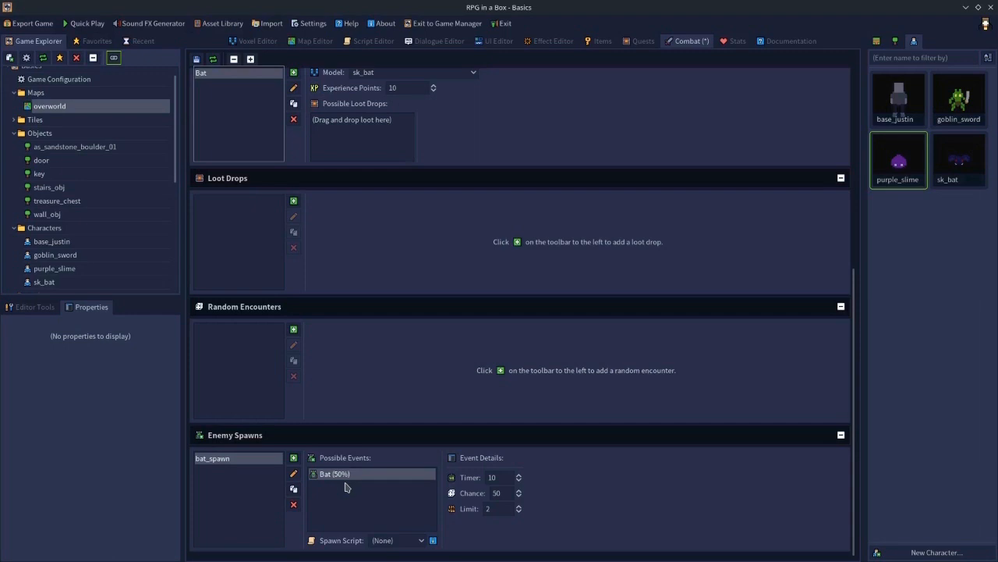
- Set the Bat spawn event's timer to 10, chance to 50 and limit to 10
{"action": "double_click", "coordinate": [505, 478]}
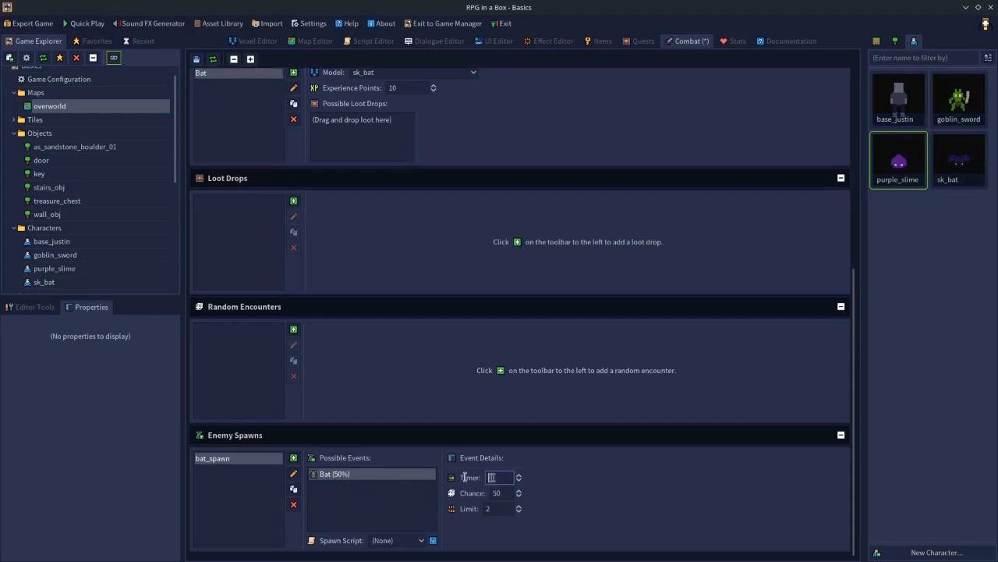
{"action": "double_click", "coordinate": [502, 493]}
{"action": "type", "text": "100"}
{"action": "key", "text": "Return"}
{"action": "left_click_drag", "start_coordinate": [511, 494], "coordinate": [405, 494]}
{"action": "type", "text": "50"}
{"action": "key", "text": "Return"}
{"action": "left_click", "coordinate": [493, 511]}
{"action": "left_click_drag", "start_coordinate": [503, 511], "coordinate": [450, 512]}
{"action": "type", "text": "10"}
{"action": "key", "text": "shift+Tab"}
{"action": "type", "text": "100"}
{"action": "key", "text": "Return"}
{"action": "left_click", "coordinate": [507, 509]}
{"action": "left_click", "coordinate": [503, 476]}
{"action": "key", "text": "BackSpace"}
{"action": "key", "text": "BackSpace"}
{"action": "type", "text": "10"}
{"action": "left_click", "coordinate": [493, 508]}
{"action": "double_click", "coordinate": [507, 491]}
{"action": "type", "text": "50"}
{"action": "key", "text": "Return"}
{"action": "left_click", "coordinate": [498, 512]}
- Set bat_spawn's spawn script to death
{"action": "left_click", "coordinate": [376, 541]}
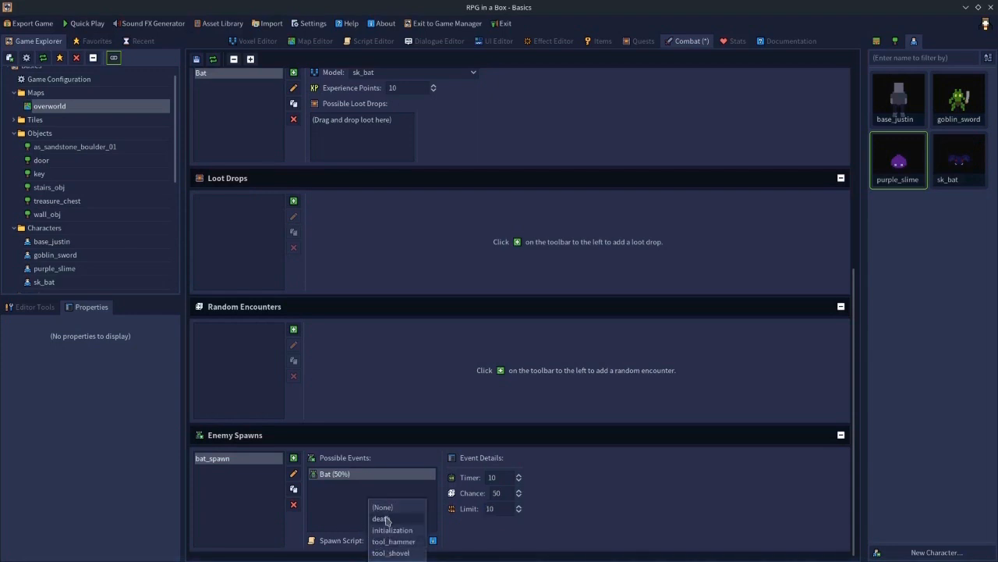
{"action": "left_click", "coordinate": [341, 521]}
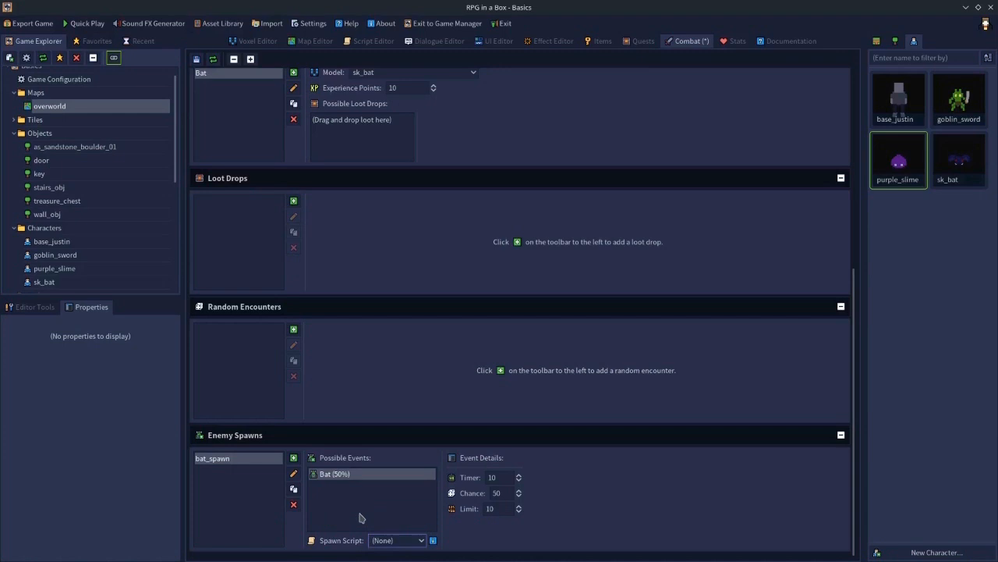
{"action": "left_click", "coordinate": [402, 541]}
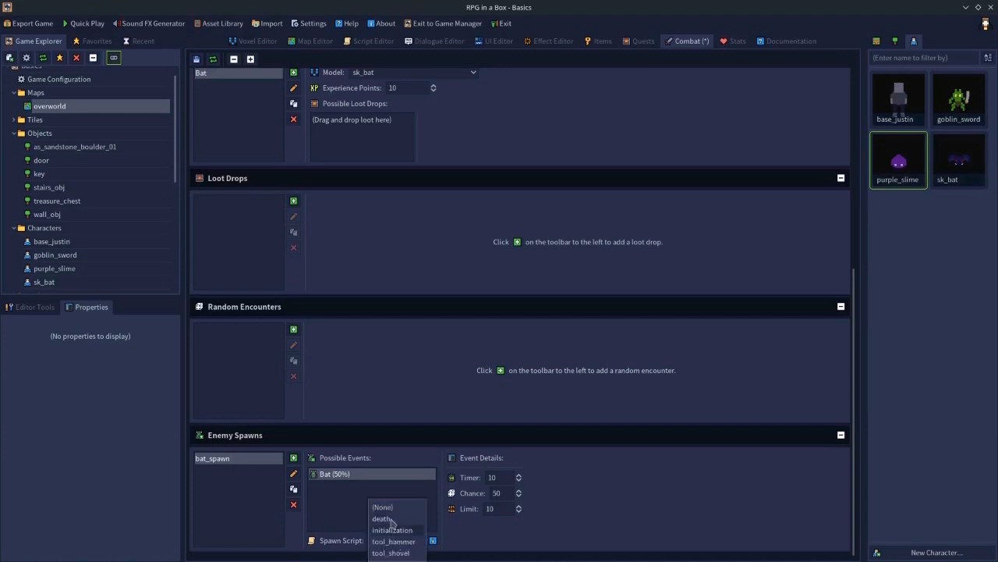
{"action": "left_click", "coordinate": [353, 534]}
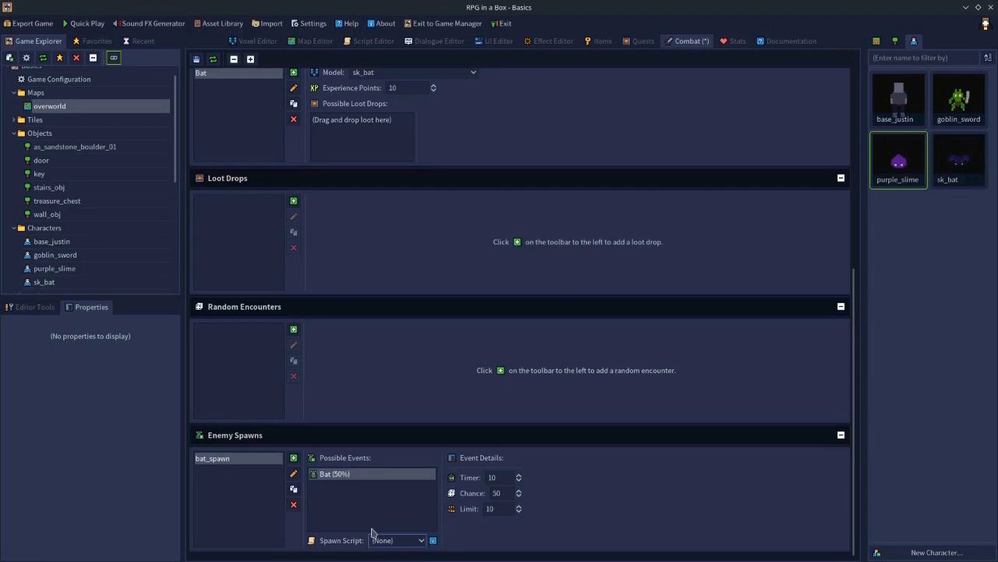
{"action": "left_click", "coordinate": [380, 541]}
{"action": "left_click", "coordinate": [442, 541]}
{"action": "mouse_move", "coordinate": [434, 546]}
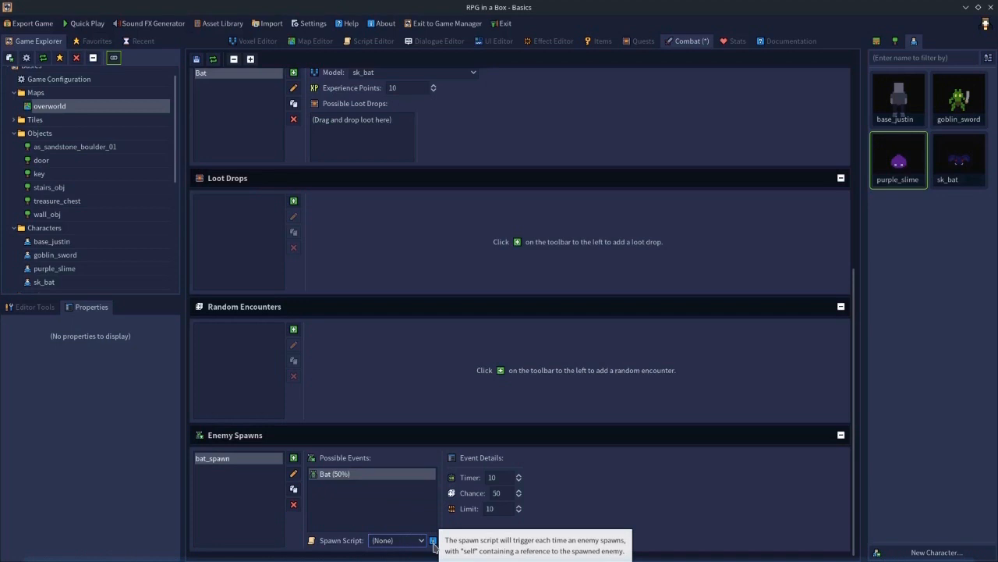
{"action": "left_click", "coordinate": [392, 540]}
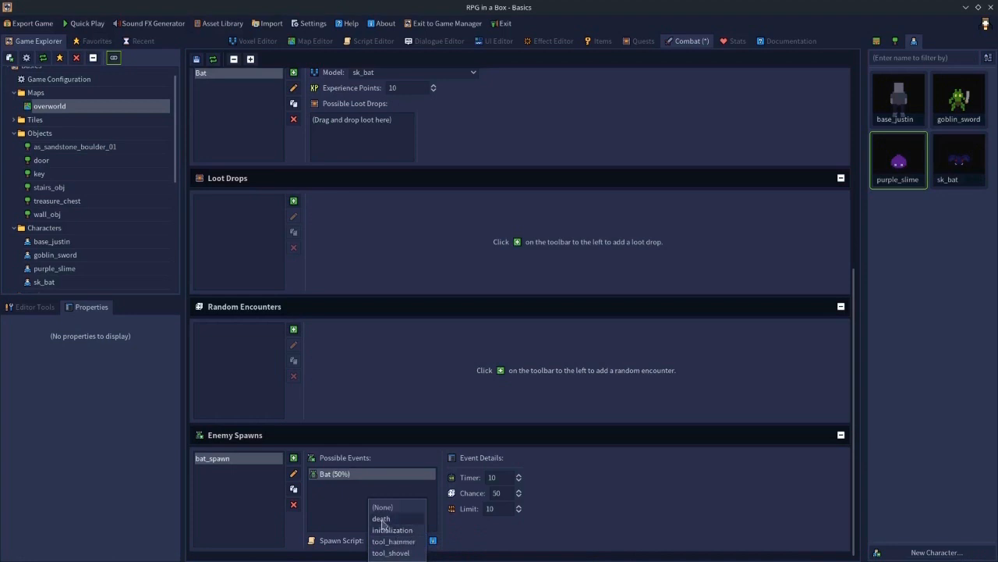
{"action": "left_click", "coordinate": [382, 519]}
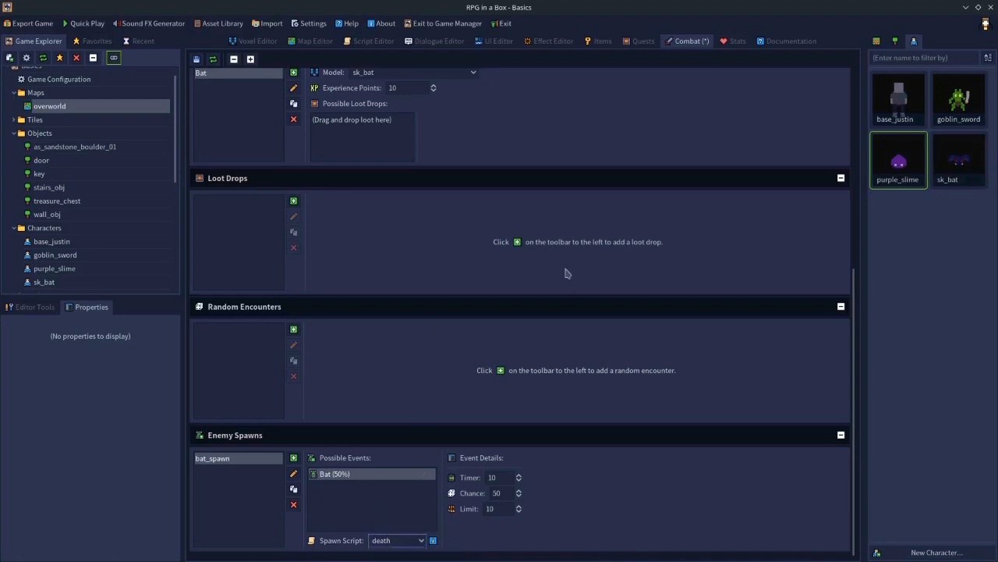
- Replace the death script's code with play_animation(self, "spawn");
{"action": "left_click", "coordinate": [371, 43]}
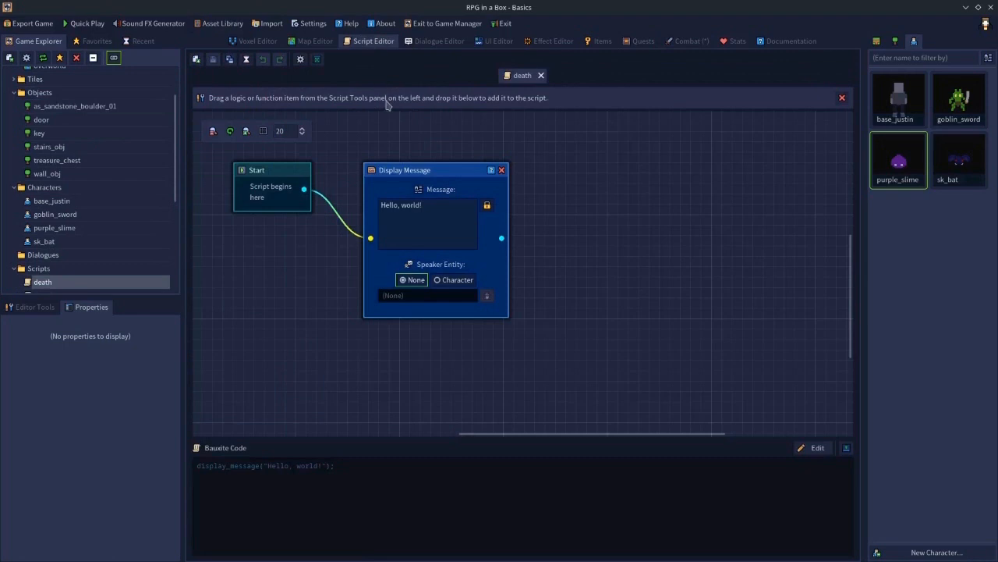
{"action": "left_click_drag", "start_coordinate": [351, 465], "coordinate": [197, 466]}
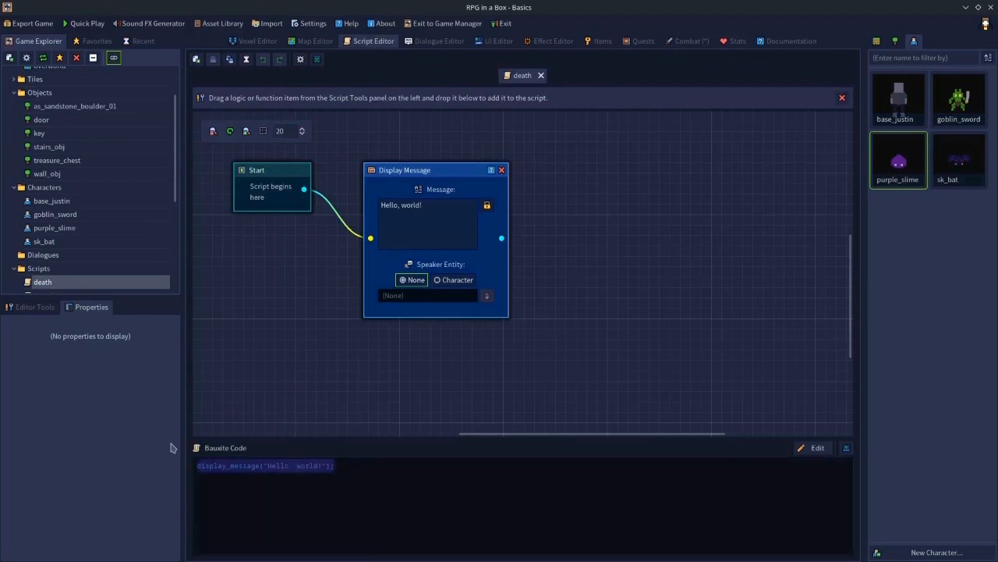
{"action": "left_click", "coordinate": [799, 451]}
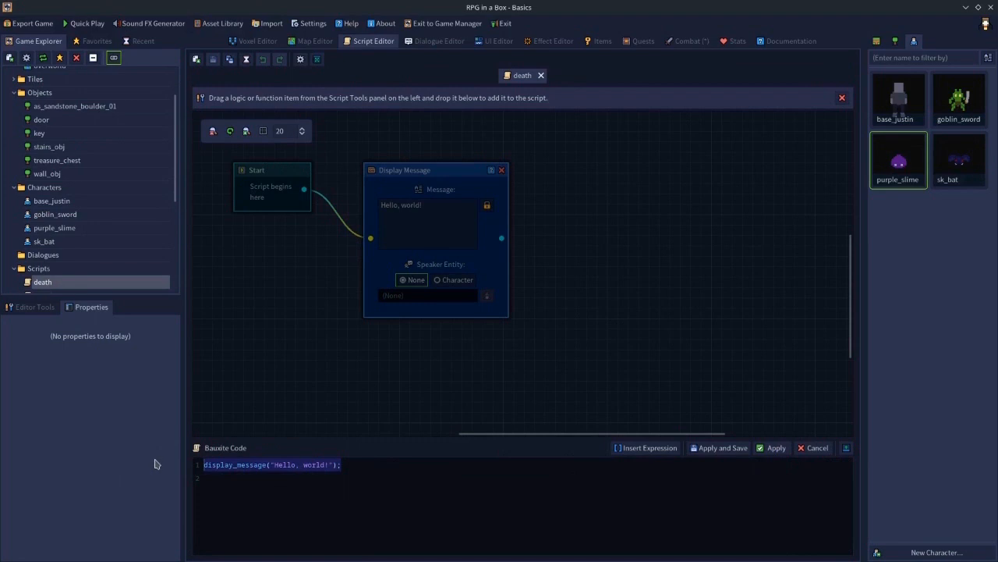
{"action": "type", "text": "play_ani"}
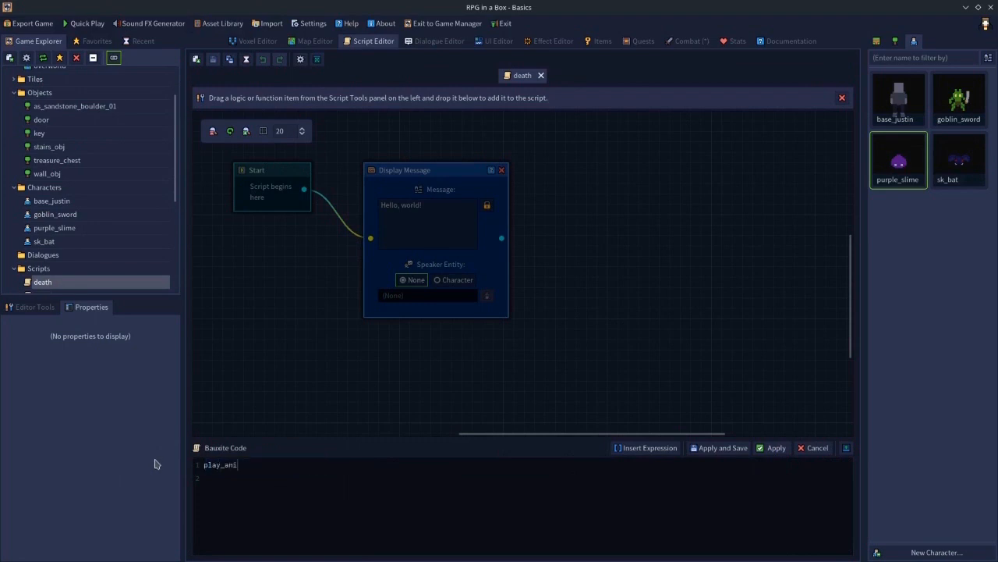
{"action": "type", "text": "mation(self, \"spawn\");"}
- Open the purple_slime model and preview its spawn animation
{"action": "double_click", "coordinate": [908, 162]}
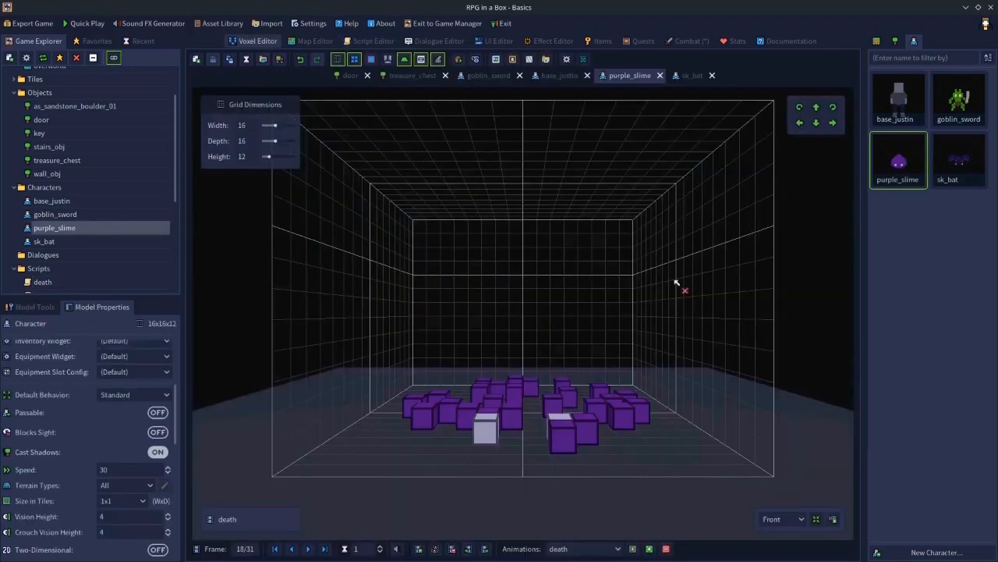
{"action": "left_click", "coordinate": [581, 549]}
{"action": "left_click", "coordinate": [582, 553]}
{"action": "mouse_move", "coordinate": [616, 559]}
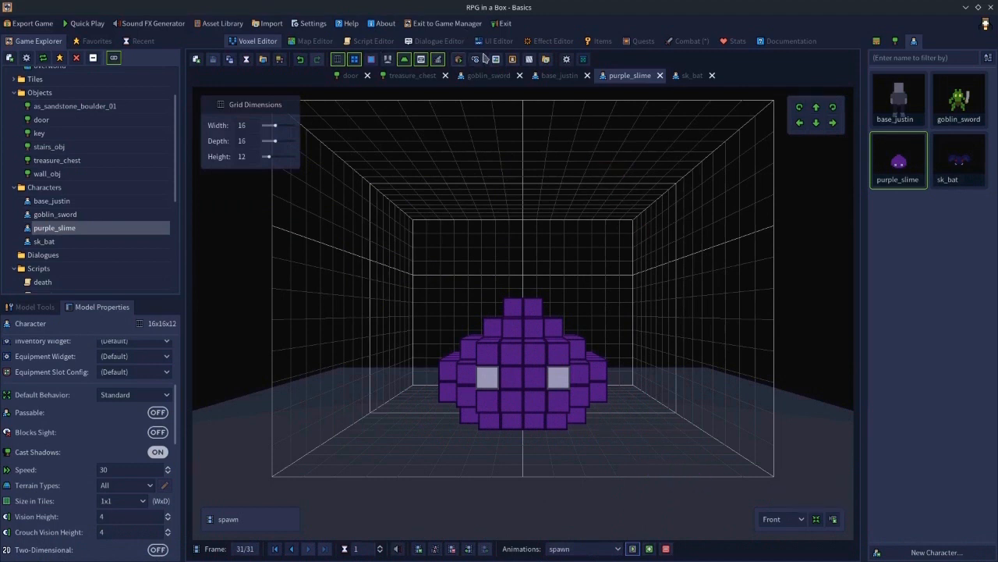
- Cancel the death script code edit and discard the unsaved changes
{"action": "left_click", "coordinate": [687, 43]}
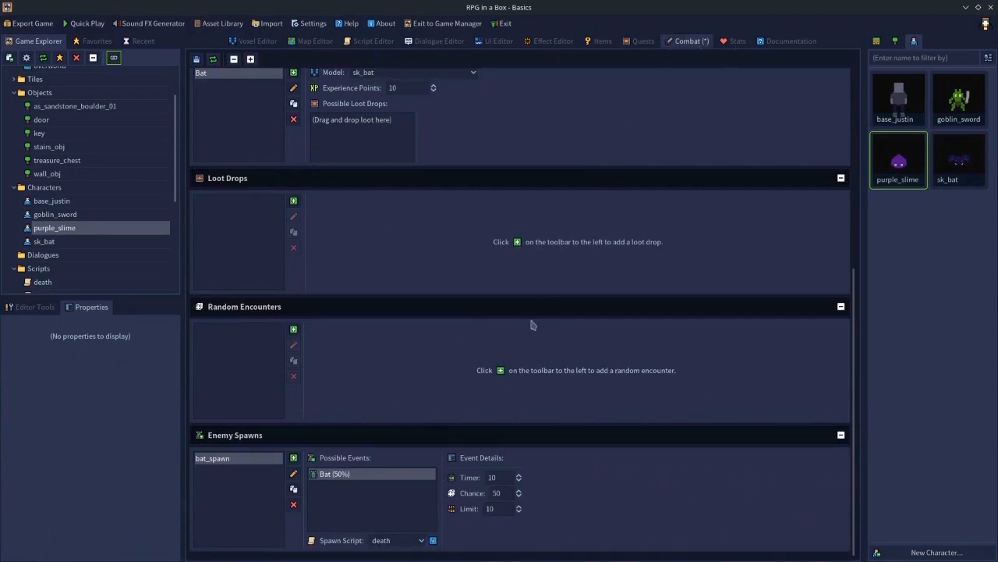
{"action": "left_click", "coordinate": [386, 43]}
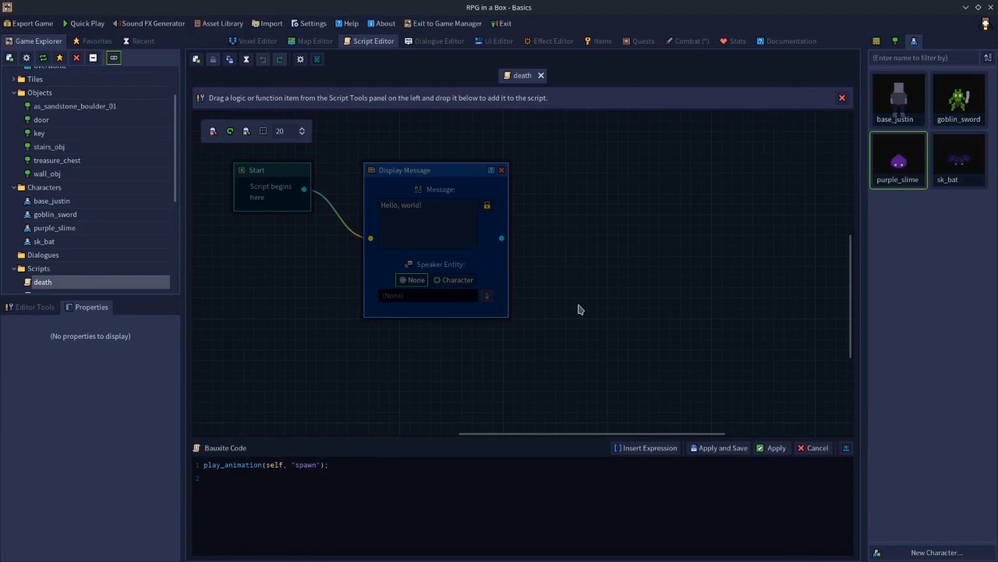
{"action": "left_click", "coordinate": [811, 448]}
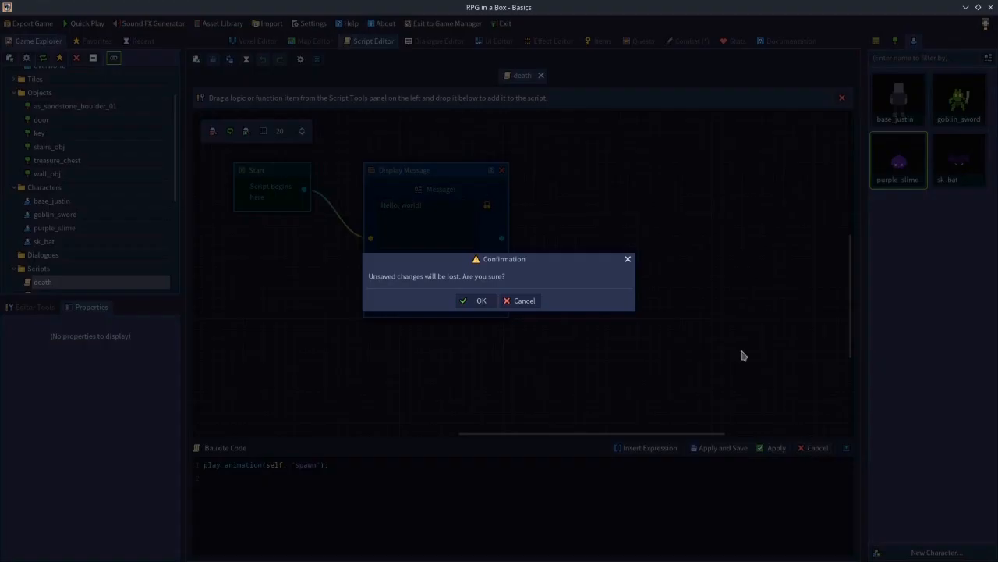
{"action": "left_click", "coordinate": [478, 300]}
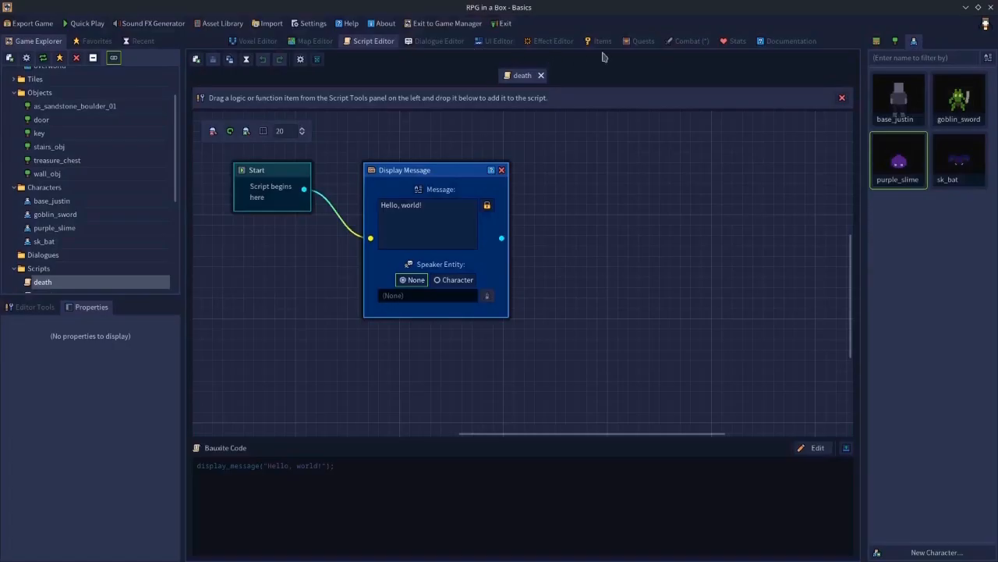
- Reset bat_spawn's spawn script to none
{"action": "left_click", "coordinate": [677, 42]}
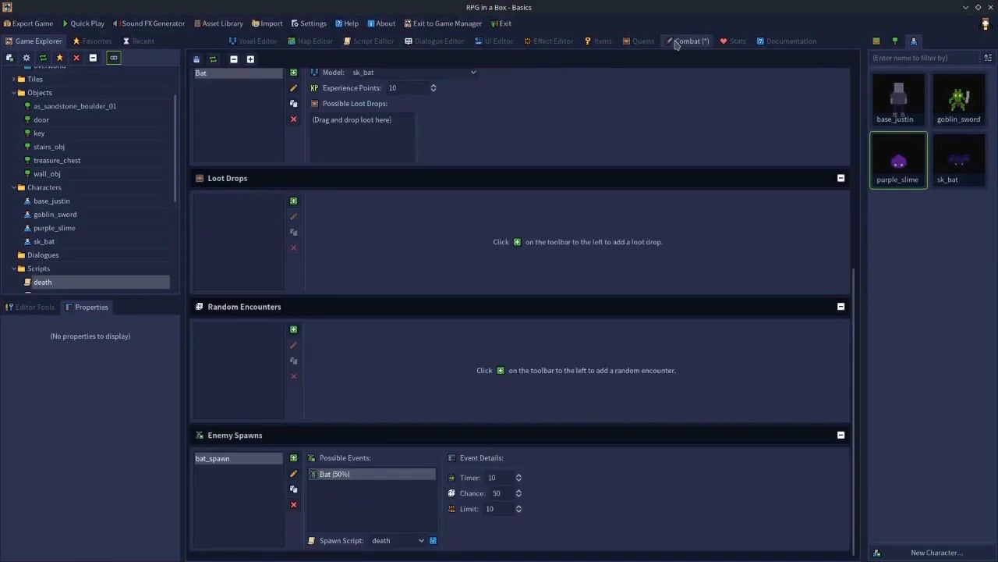
{"action": "left_click", "coordinate": [397, 540]}
{"action": "left_click", "coordinate": [383, 508]}
- Remove the purple slimes from the overworld map
{"action": "left_click", "coordinate": [314, 40]}
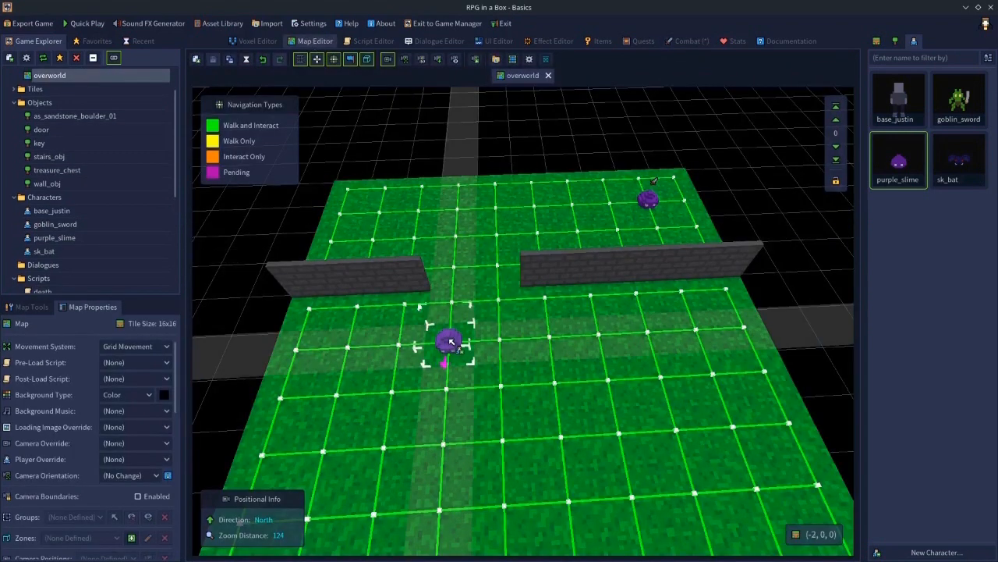
{"action": "left_click", "coordinate": [650, 207]}
{"action": "key", "text": "Delete"}
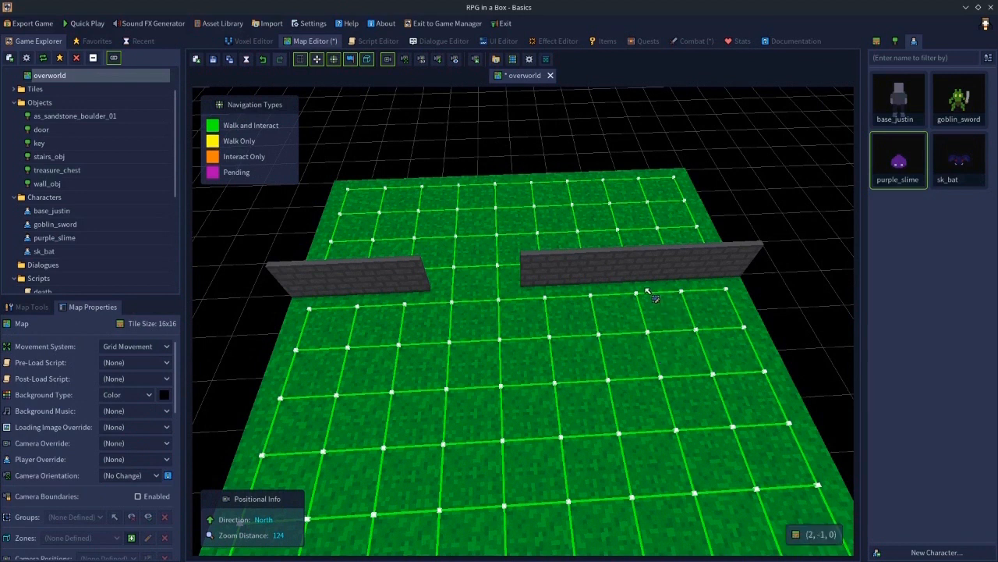
- Select the tile area beside the right wall and add it to a group named bat_zone
{"action": "left_click_drag", "start_coordinate": [635, 296], "coordinate": [742, 368]}
{"action": "mouse_move", "coordinate": [744, 322]}
{"action": "left_mouse_down"}
{"action": "mouse_move", "coordinate": [733, 292]}
{"action": "mouse_move", "coordinate": [669, 297]}
{"action": "mouse_move", "coordinate": [691, 343]}
{"action": "left_mouse_up"}
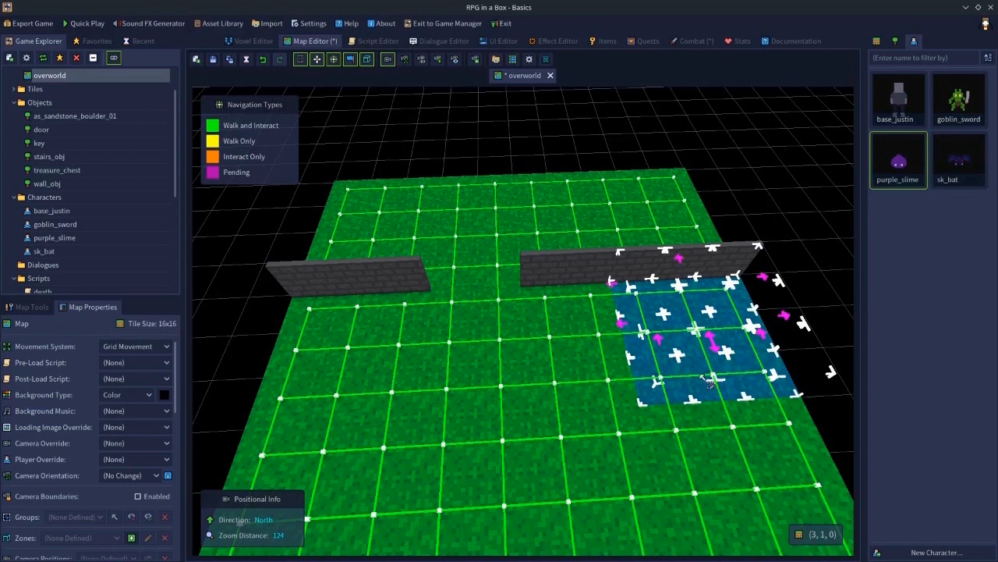
{"action": "left_click", "coordinate": [606, 348]}
{"action": "left_click_drag", "start_coordinate": [648, 299], "coordinate": [693, 346]}
{"action": "left_click", "coordinate": [688, 42]}
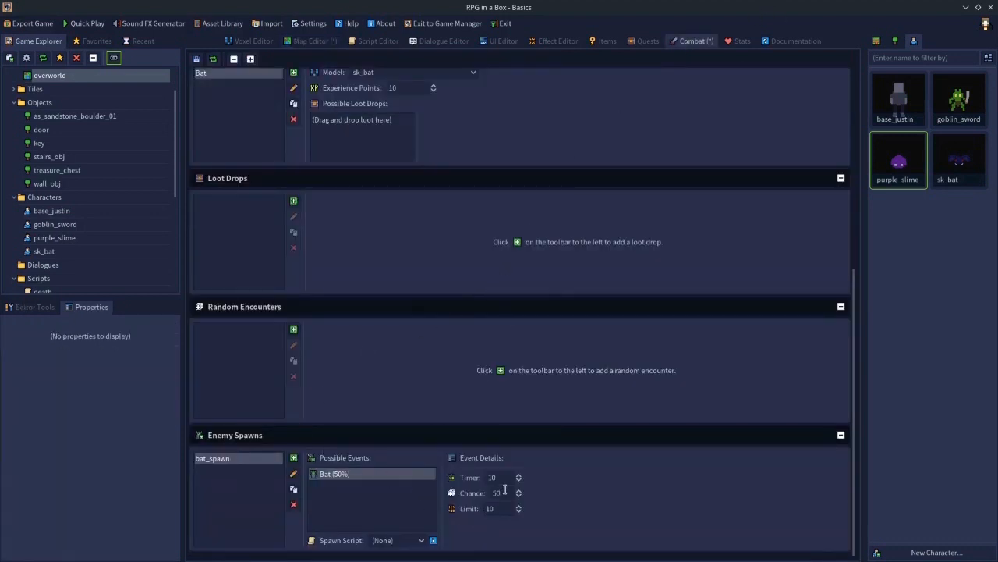
{"action": "left_click", "coordinate": [497, 509]}
{"action": "left_click", "coordinate": [334, 40]}
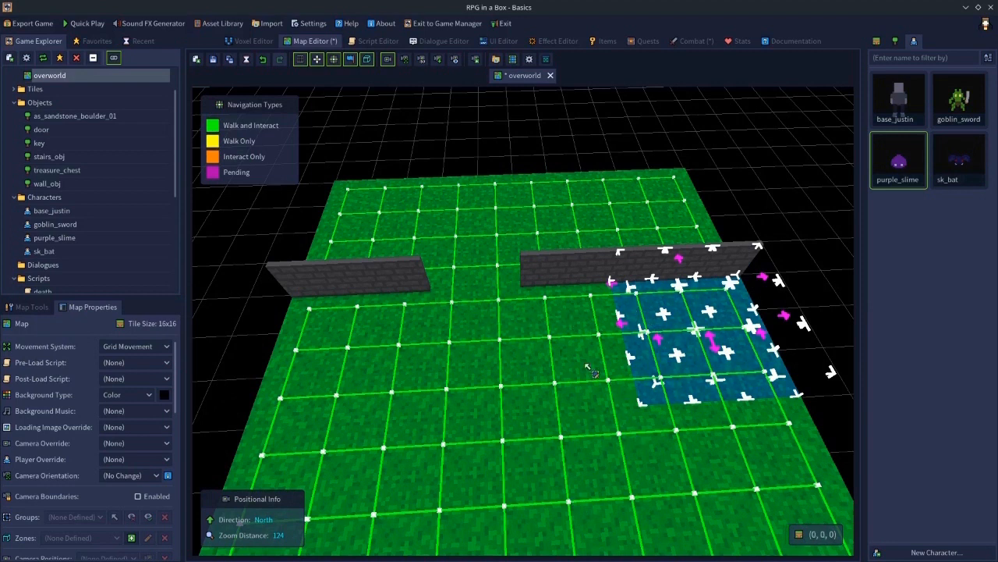
{"action": "left_click", "coordinate": [600, 313]}
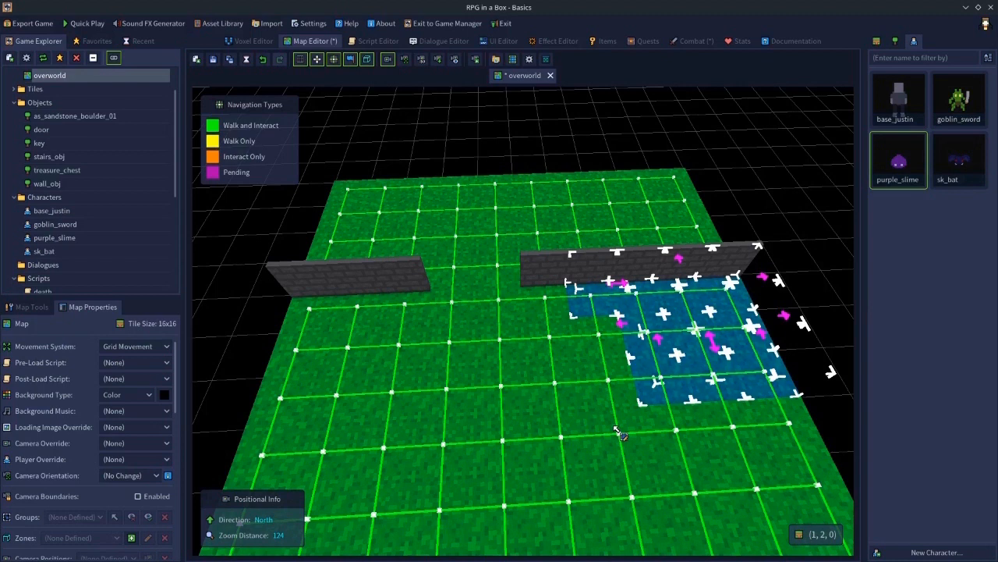
{"action": "key", "text": "g"}
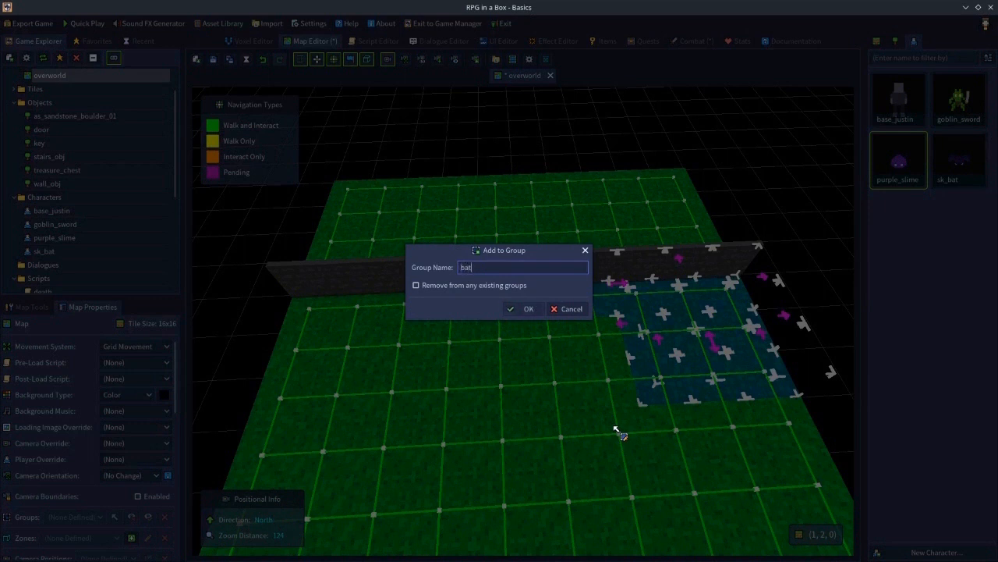
{"action": "key", "text": "Return"}
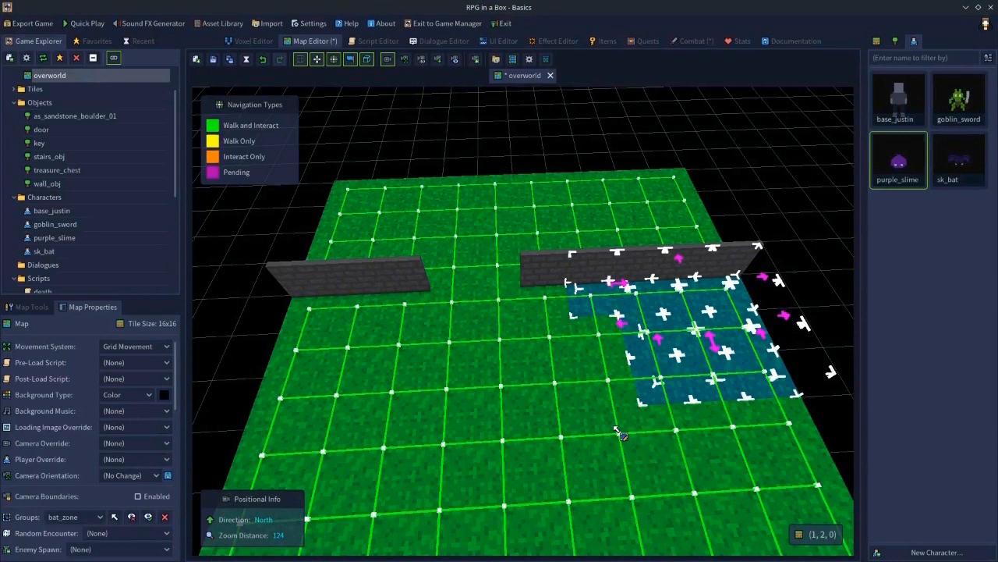
- Assign bat_spawn as the overworld map's enemy spawn
{"action": "left_click", "coordinate": [267, 338]}
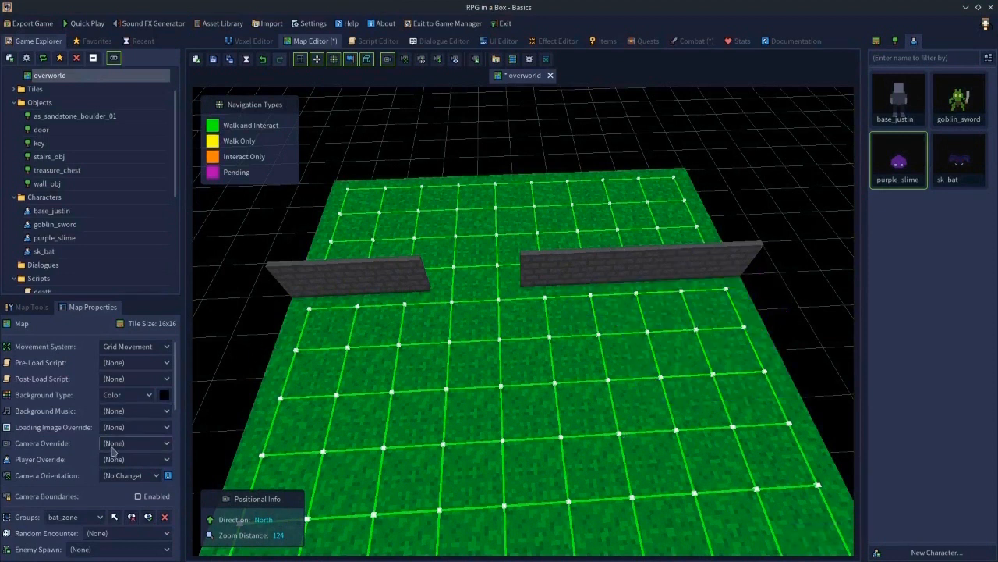
{"action": "left_click", "coordinate": [694, 41]}
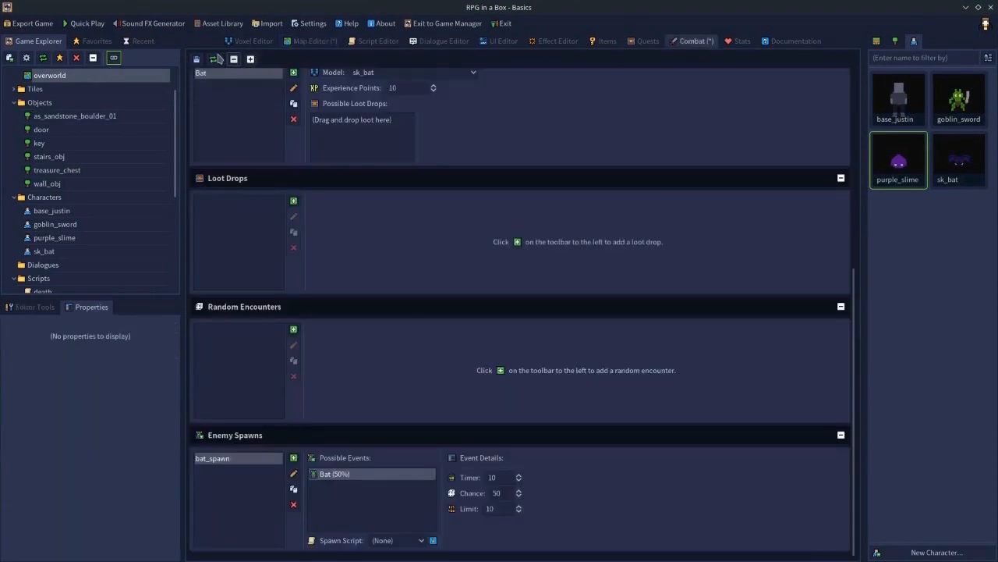
{"action": "left_click", "coordinate": [318, 42]}
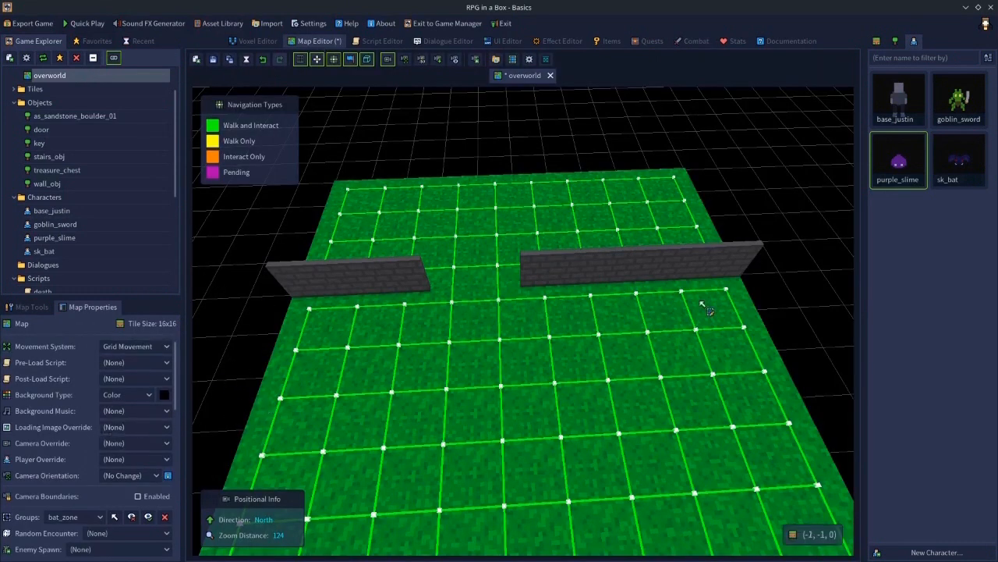
{"action": "scroll", "coordinate": [87, 466], "scroll_direction": "down", "scroll_amount": 2}
{"action": "scroll", "coordinate": [87, 466], "scroll_direction": "down", "scroll_amount": 6}
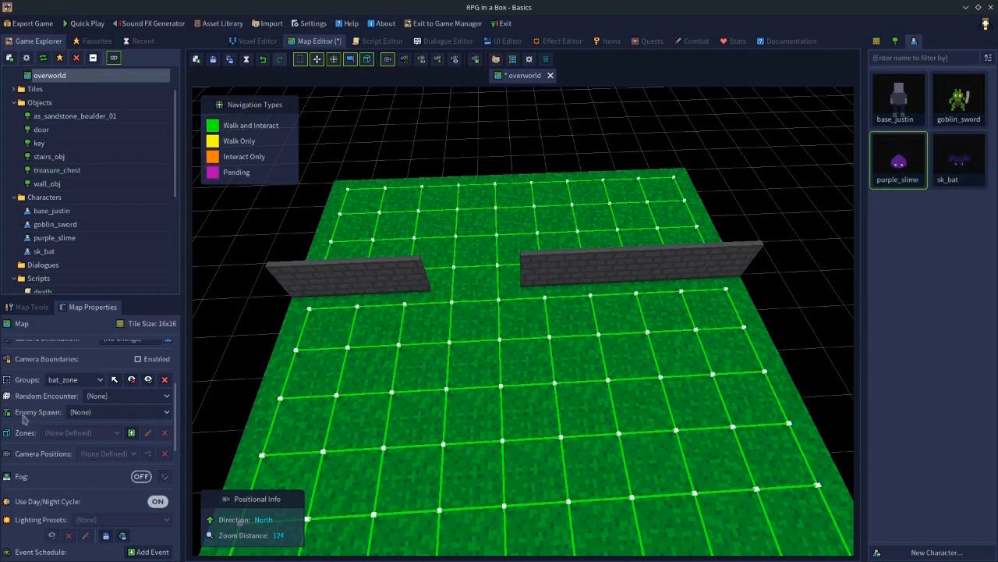
{"action": "left_click", "coordinate": [80, 412]}
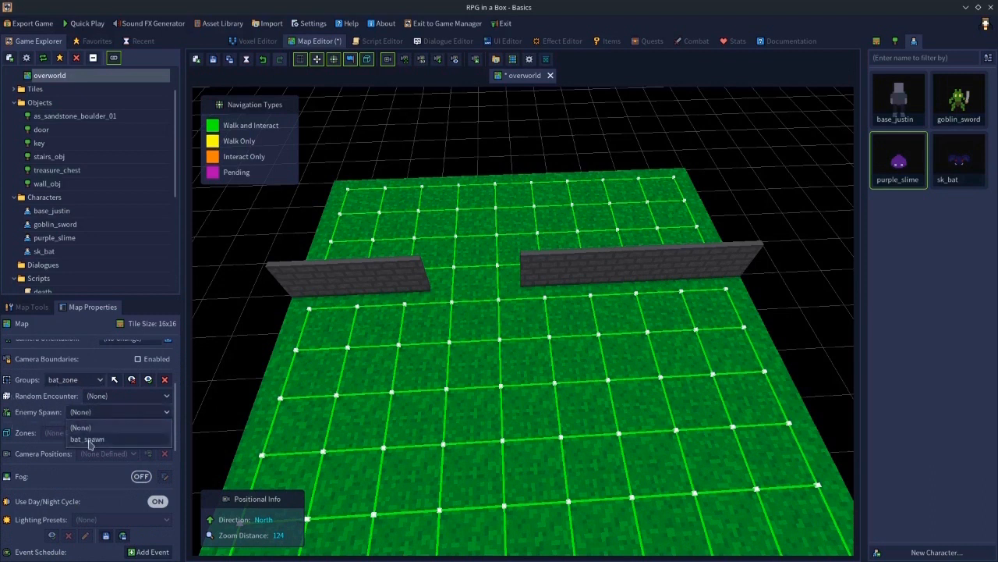
{"action": "left_click", "coordinate": [87, 439]}
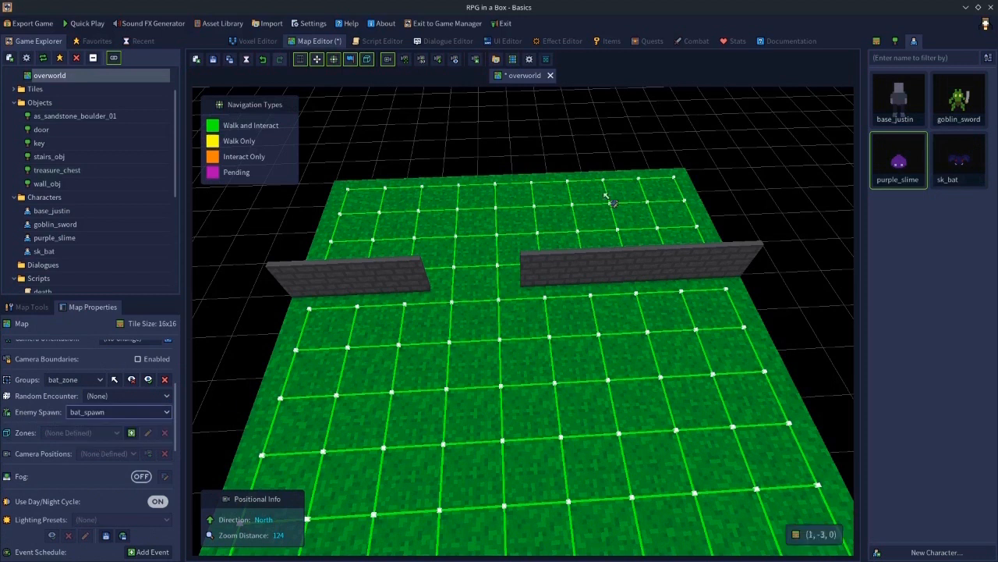
{"action": "left_click", "coordinate": [708, 43]}
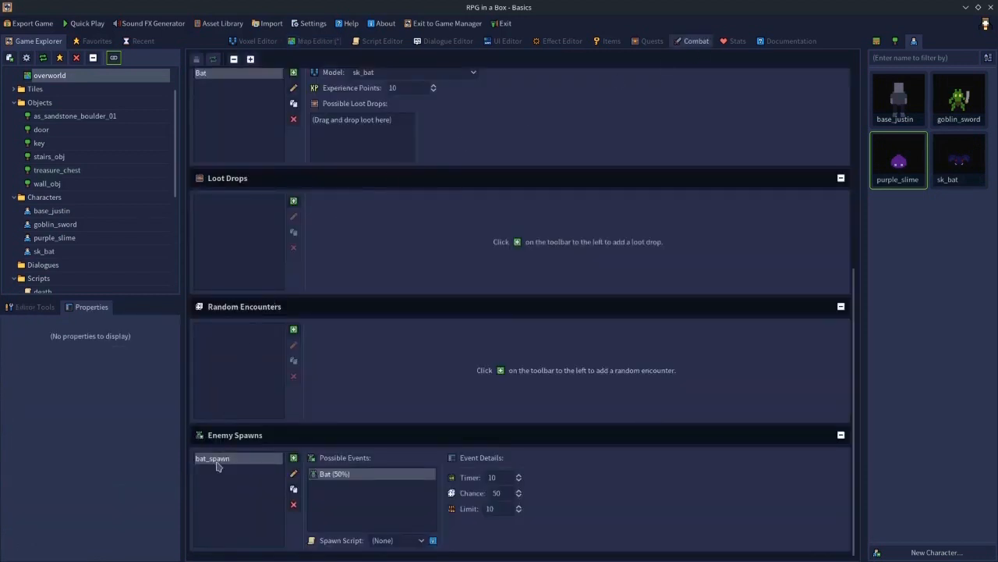
{"action": "left_click", "coordinate": [328, 42]}
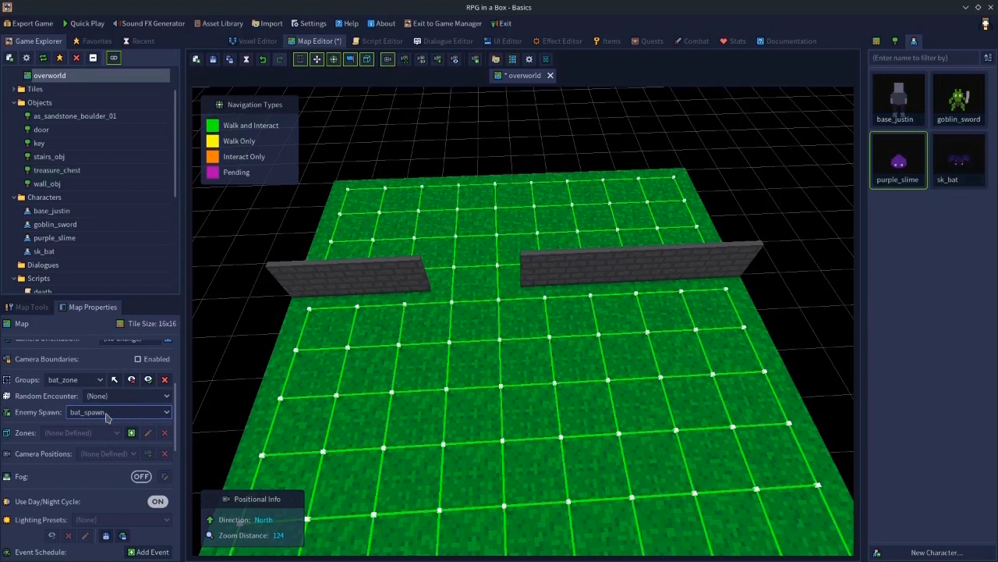
{"action": "left_click", "coordinate": [679, 43]}
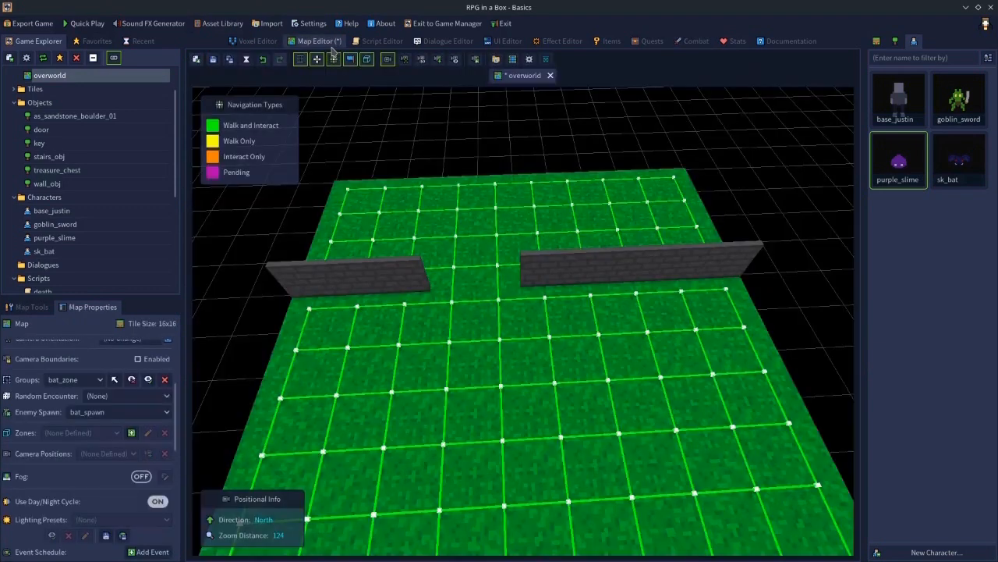
{"action": "left_click", "coordinate": [315, 40]}
- Set bat_spawn's chance to 100 and its timer to 2, then save the project
{"action": "left_click", "coordinate": [692, 43]}
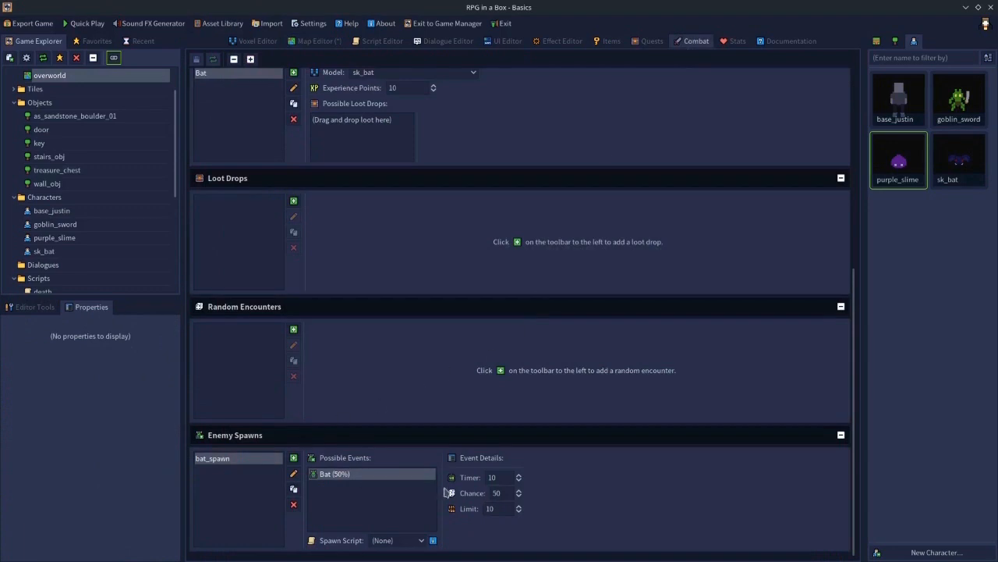
{"action": "double_click", "coordinate": [499, 492]}
{"action": "key", "text": "shift+Tab"}
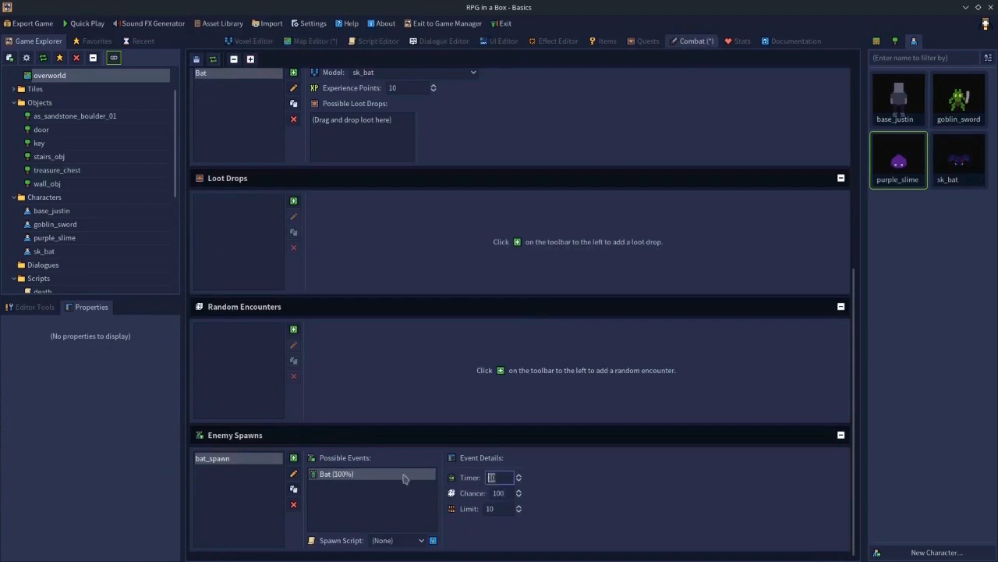
{"action": "left_click", "coordinate": [509, 507]}
{"action": "left_click", "coordinate": [197, 60]}
- Launch a quick play test and walk the player around the overworld among the spawning bats
{"action": "left_click", "coordinate": [97, 24]}
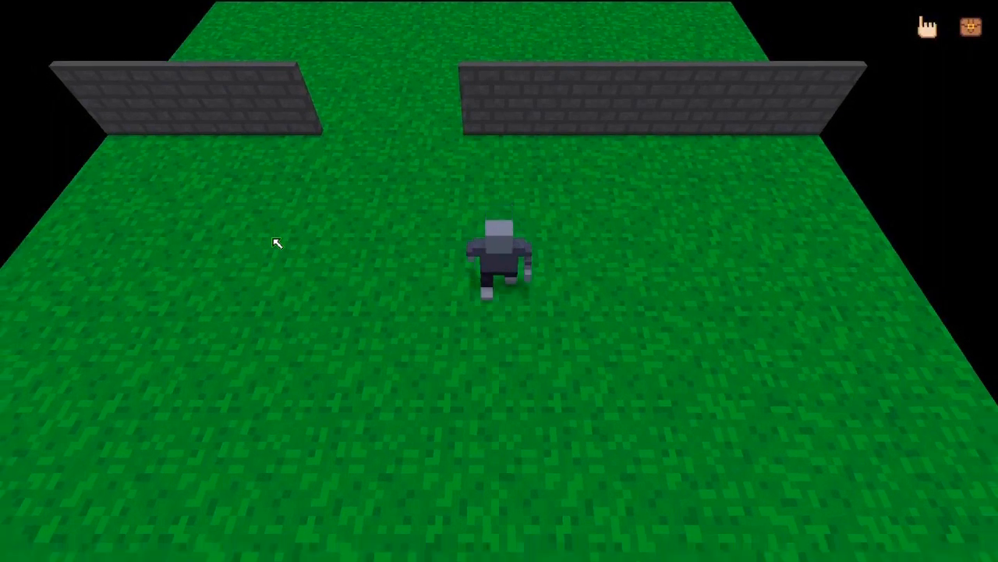
{"action": "key", "text": "s"}
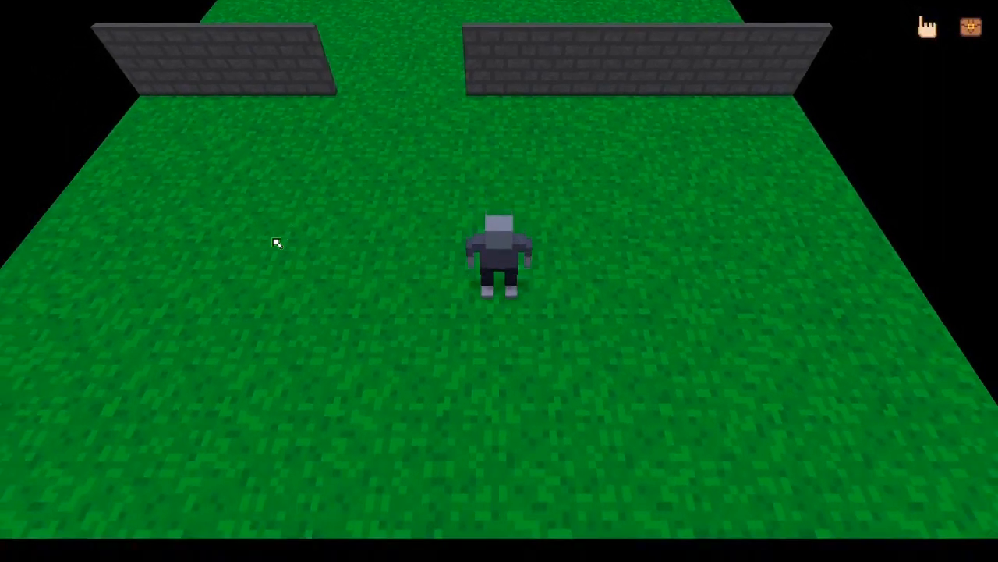
{"action": "key", "text": "d"}
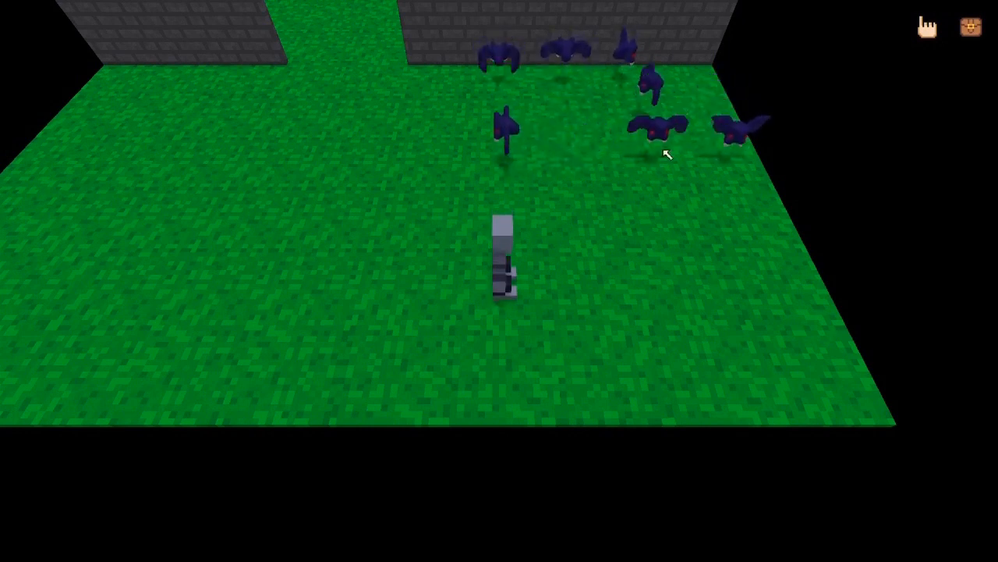
{"action": "key", "text": "a"}
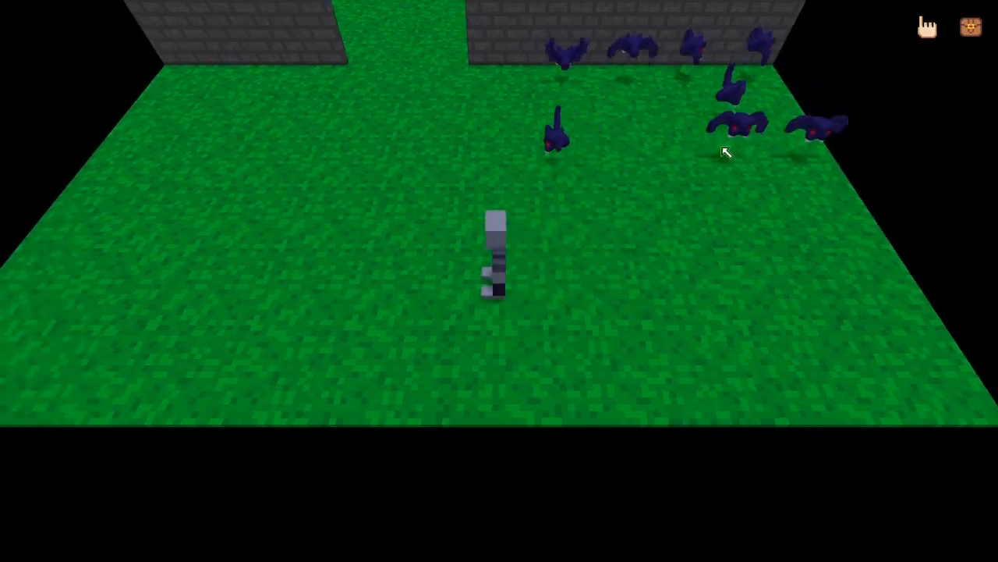
{"action": "key", "text": "s"}
{"action": "key", "text": "d"}
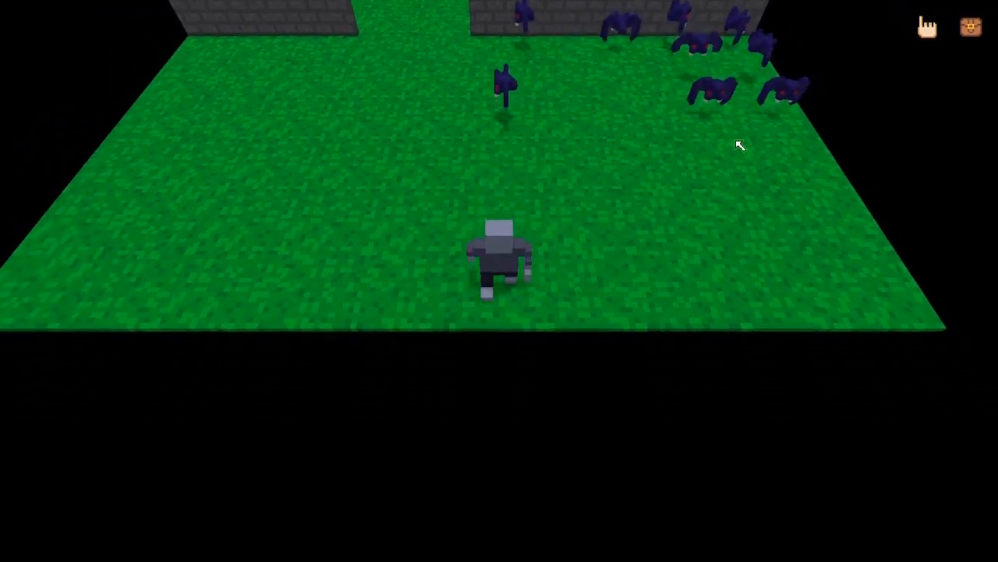
{"action": "key", "text": "w"}
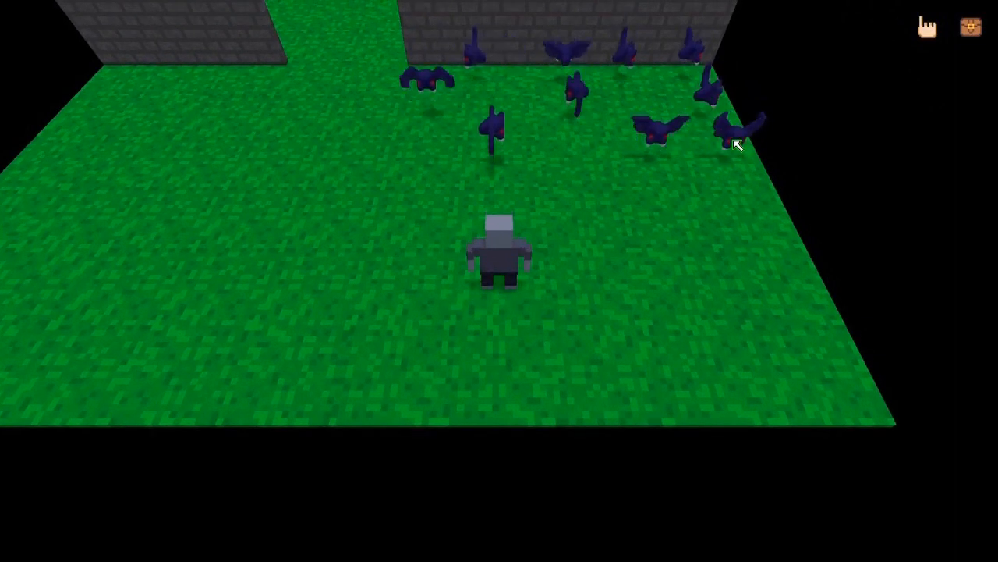
{"action": "key", "text": "a"}
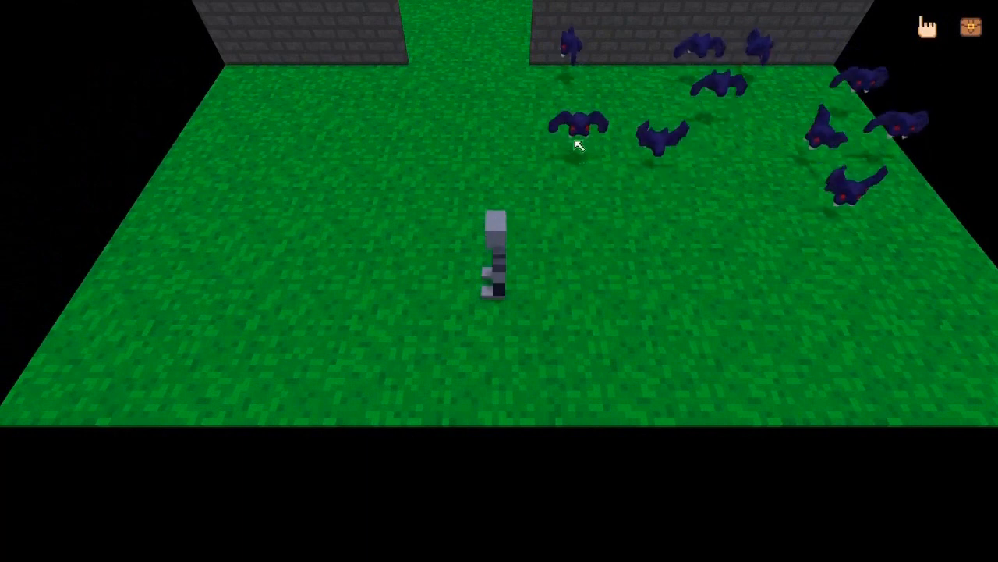
{"action": "key", "text": "w"}
{"action": "key", "text": "d"}
{"action": "key", "text": "a"}
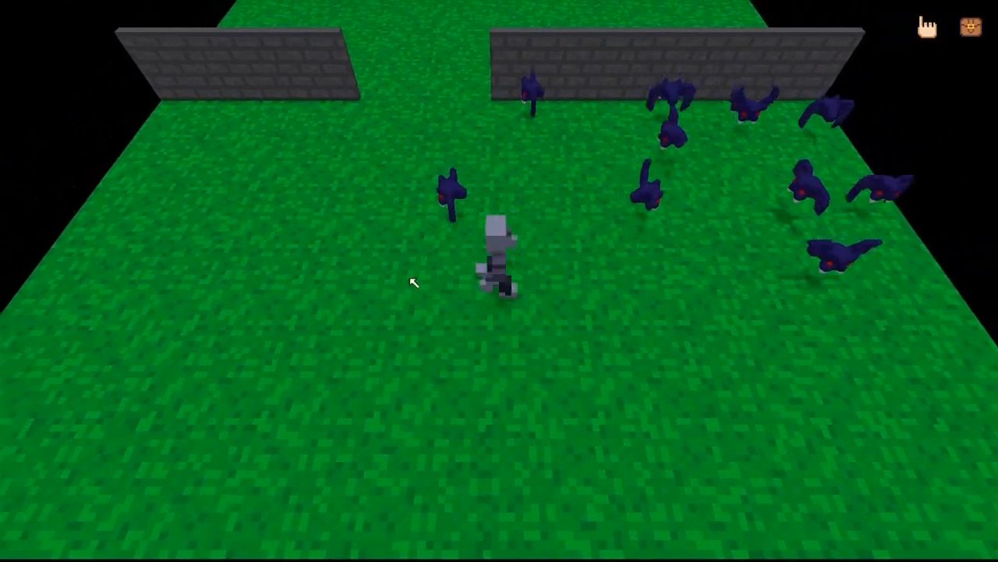
- Attack the nearby bats with the player during the play test
{"action": "left_click", "coordinate": [562, 223]}
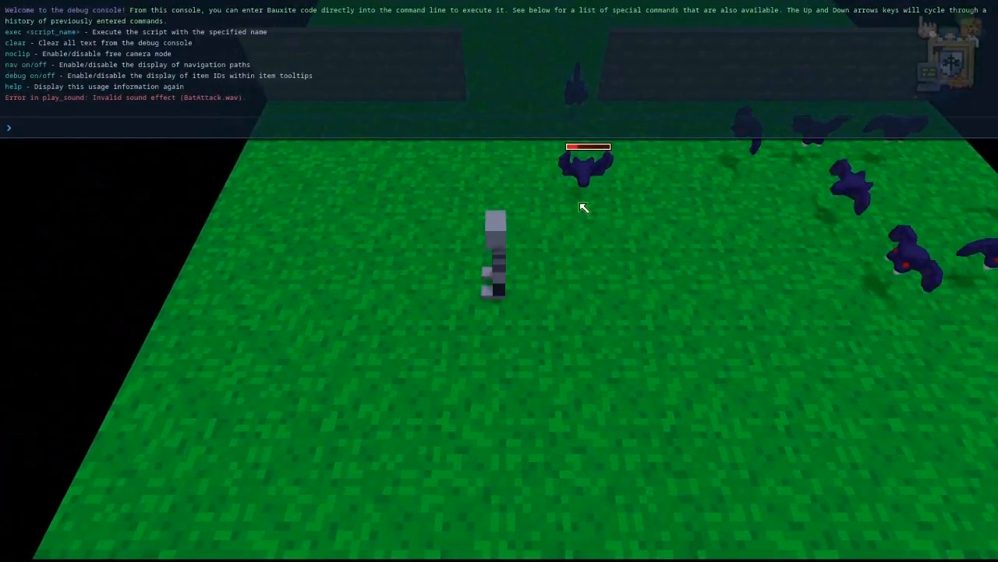
{"action": "key", "text": "grave"}
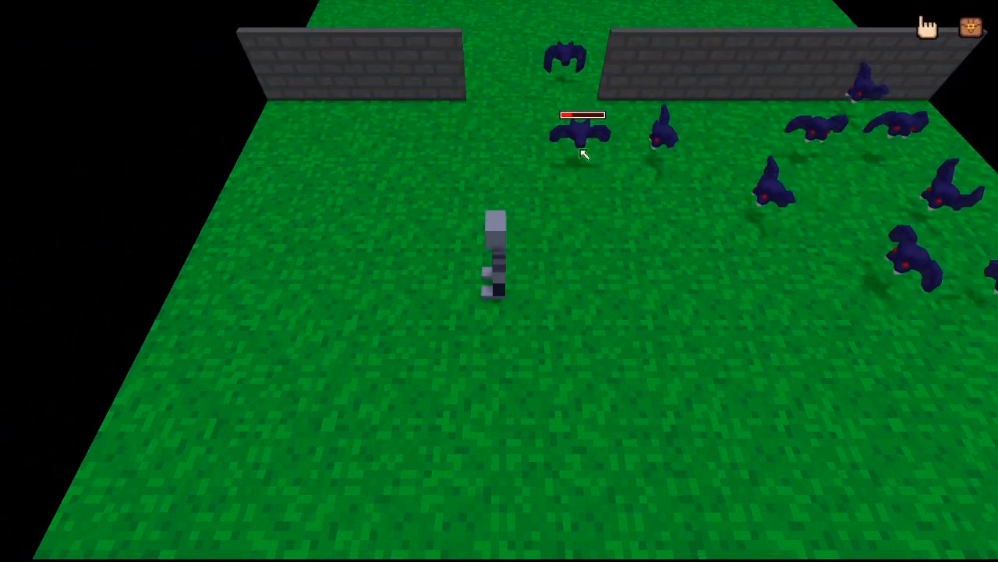
{"action": "left_click", "coordinate": [581, 150]}
{"action": "left_click", "coordinate": [494, 194]}
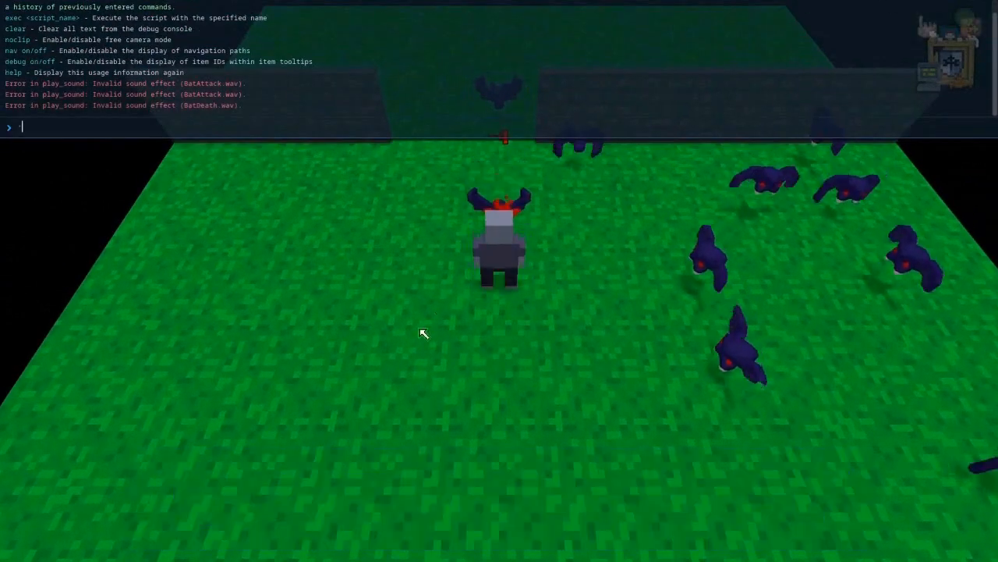
{"action": "type", "text": "s's"}
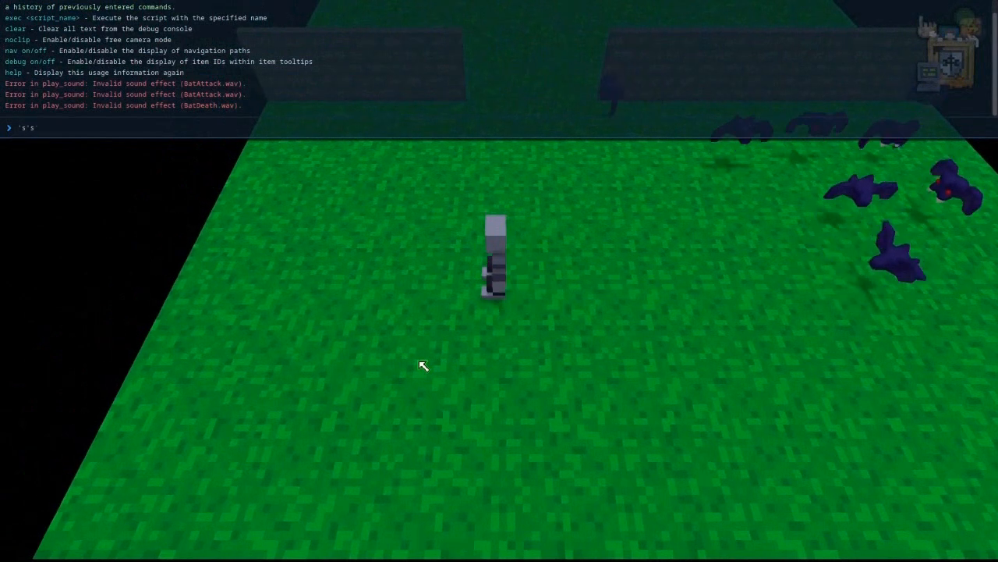
{"action": "key", "text": "grave"}
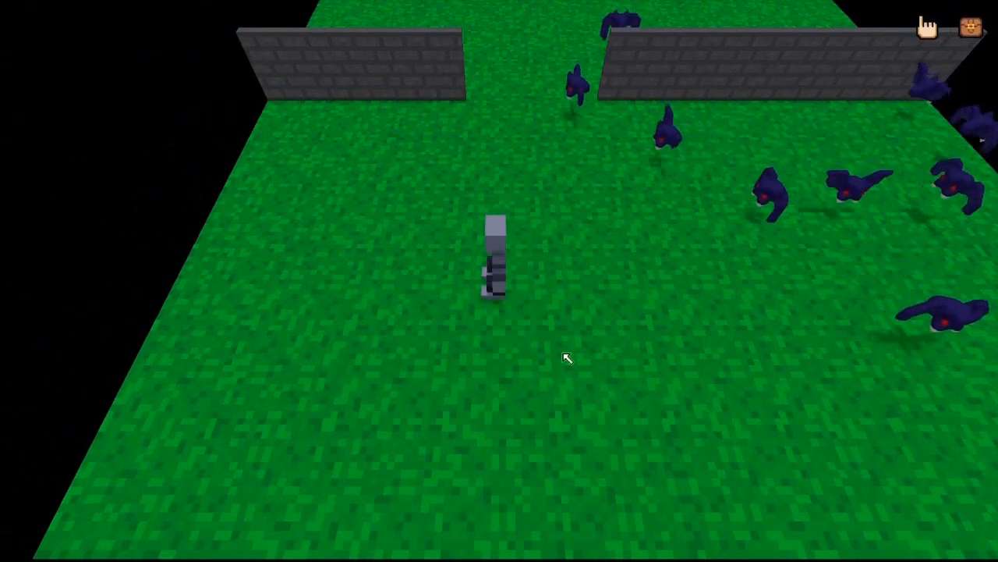
- Keep moving the player around the field to test bat pursuit, then exit the play test
{"action": "key", "text": "s"}
{"action": "key", "text": "w"}
{"action": "key", "text": "a"}
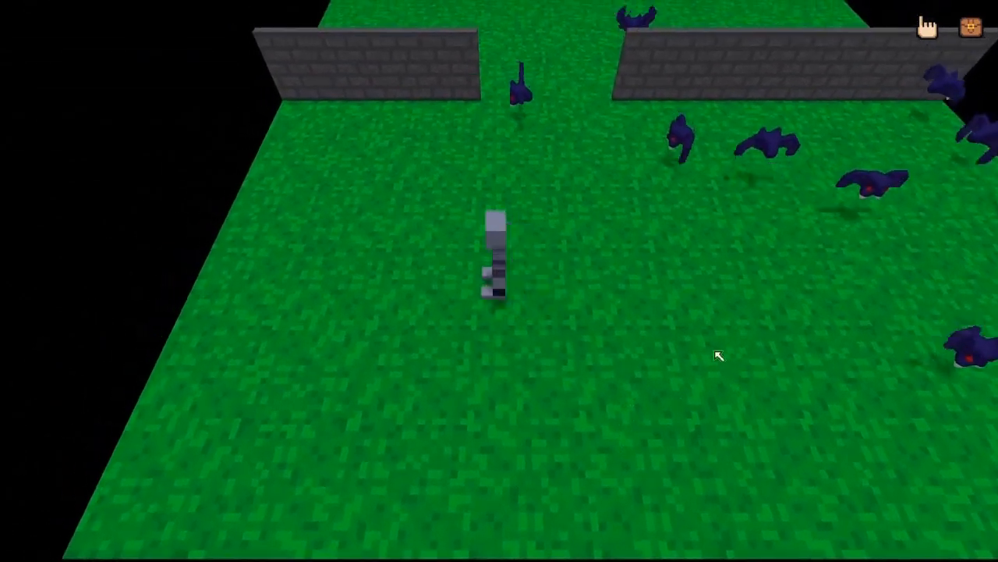
{"action": "key", "text": "s"}
{"action": "key", "text": "d"}
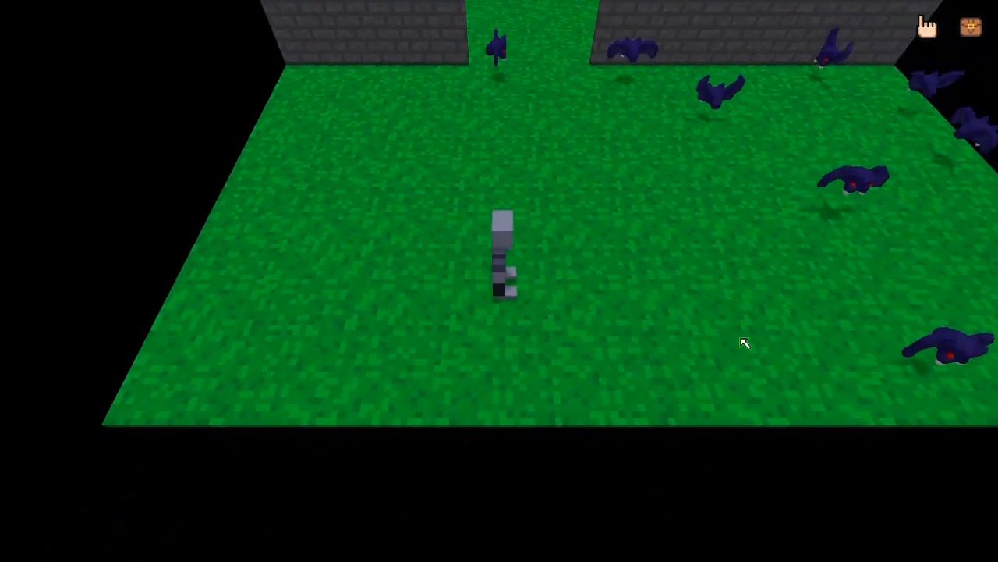
{"action": "key", "text": "a"}
{"action": "key", "text": "d"}
{"action": "key", "text": "a"}
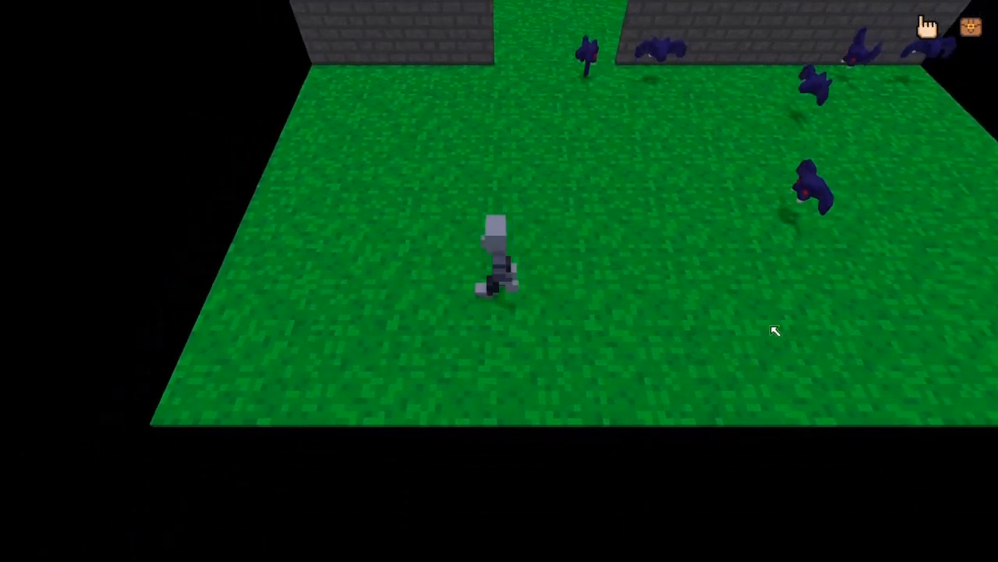
{"action": "key", "text": "d"}
{"action": "key", "text": "a"}
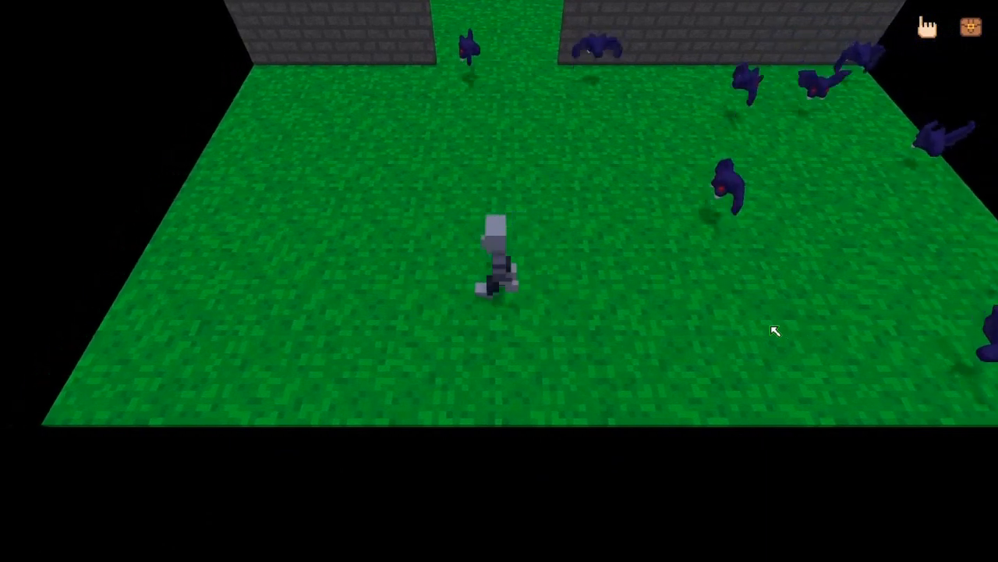
{"action": "key", "text": "a"}
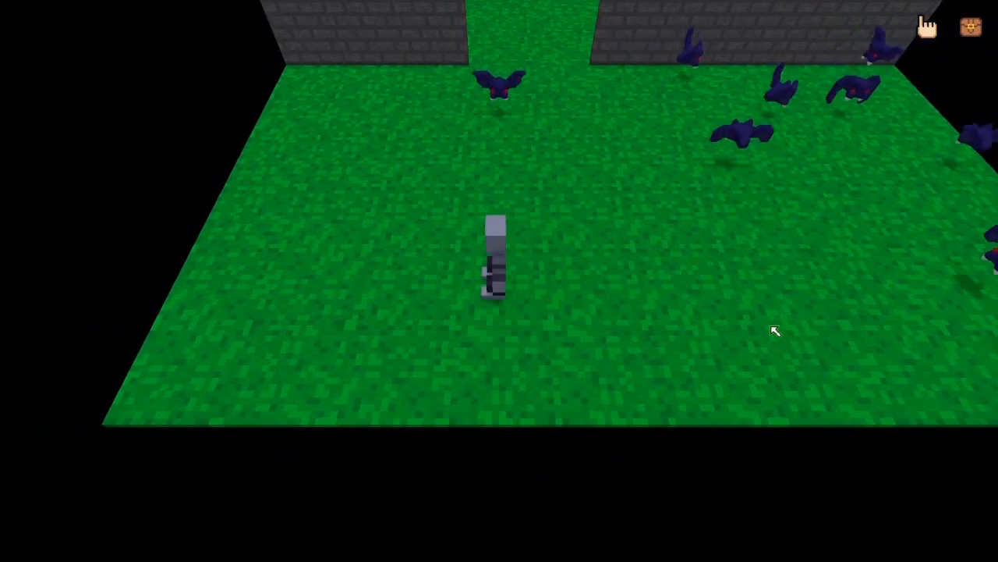
{"action": "key", "text": "a"}
{"action": "key", "text": "d"}
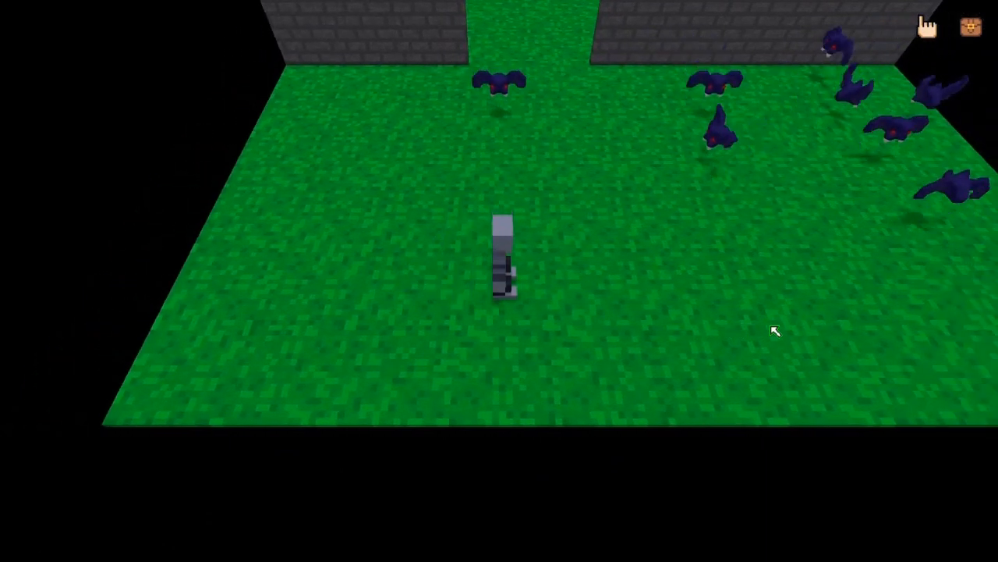
{"action": "key", "text": "d"}
{"action": "key", "text": "s"}
{"action": "key", "text": "d"}
{"action": "key", "text": "a"}
{"action": "key", "text": "w"}
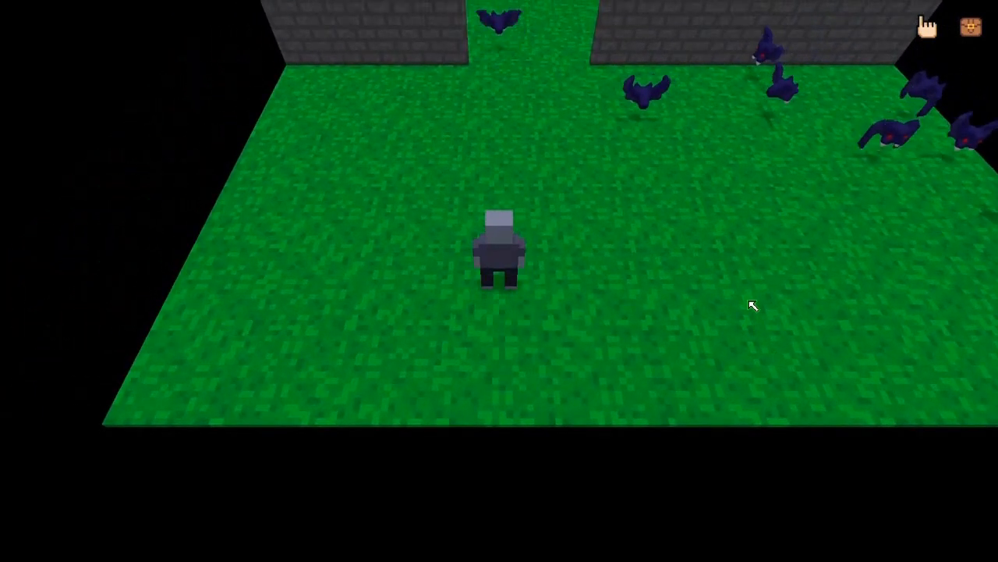
{"action": "key", "text": "w"}
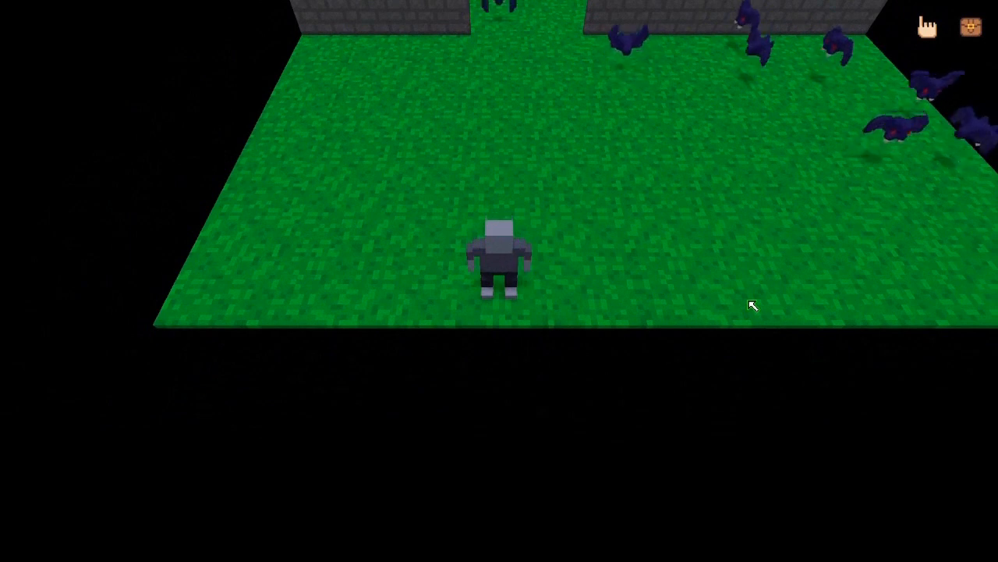
{"action": "key", "text": "a"}
{"action": "key", "text": "s"}
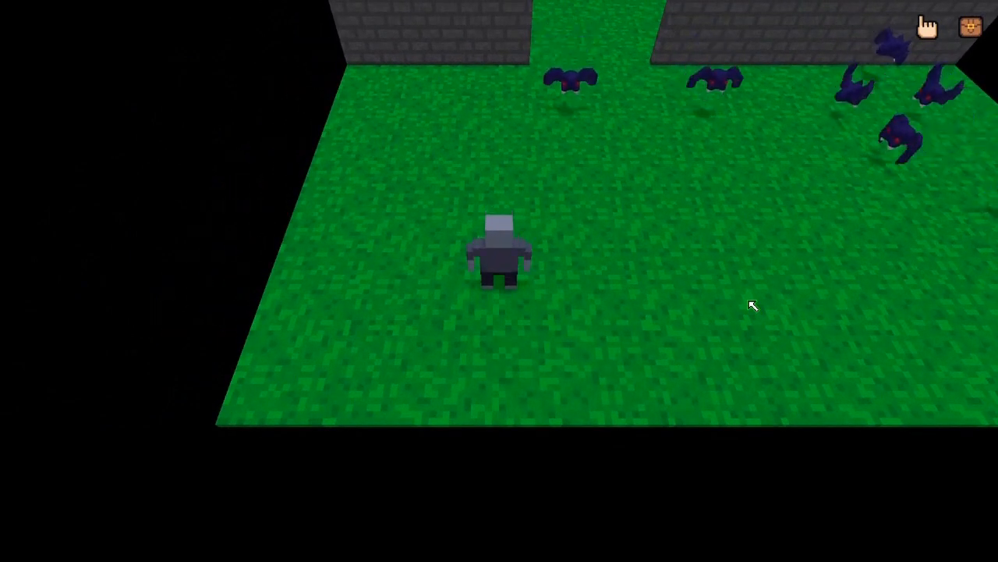
{"action": "key", "text": "Escape"}
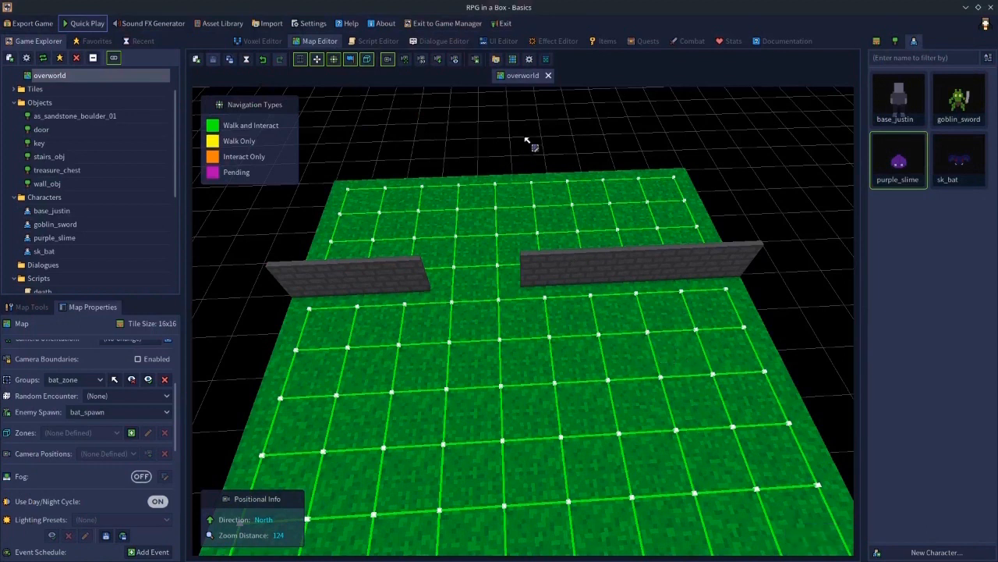
- Delete the bat_spawn enemy spawn in the combat settings
{"action": "left_click", "coordinate": [692, 41]}
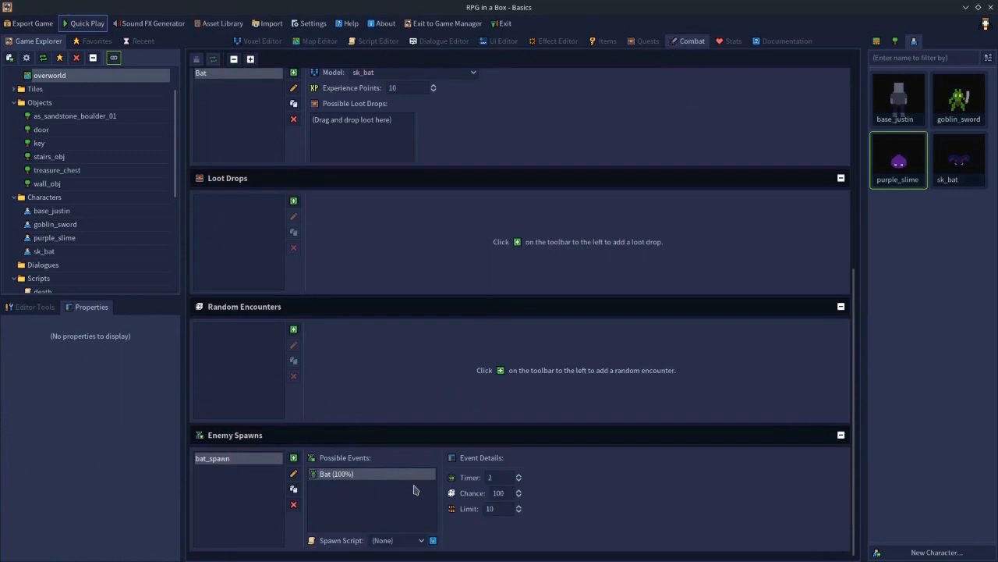
{"action": "left_click", "coordinate": [293, 504]}
{"action": "left_click", "coordinate": [472, 302]}
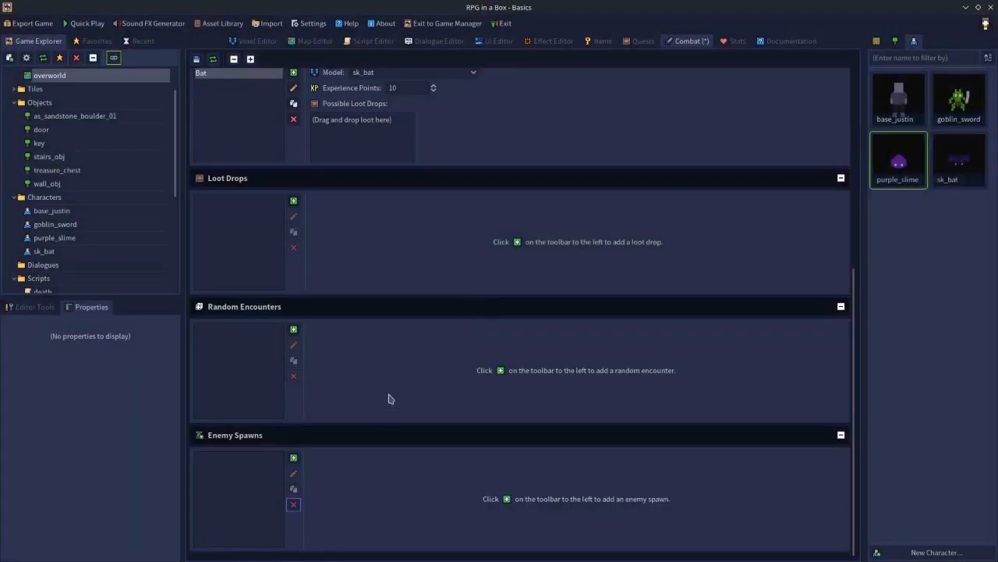
- Add a random encounter named bat_encounter
{"action": "scroll", "coordinate": [377, 408], "scroll_direction": "up", "scroll_amount": 3}
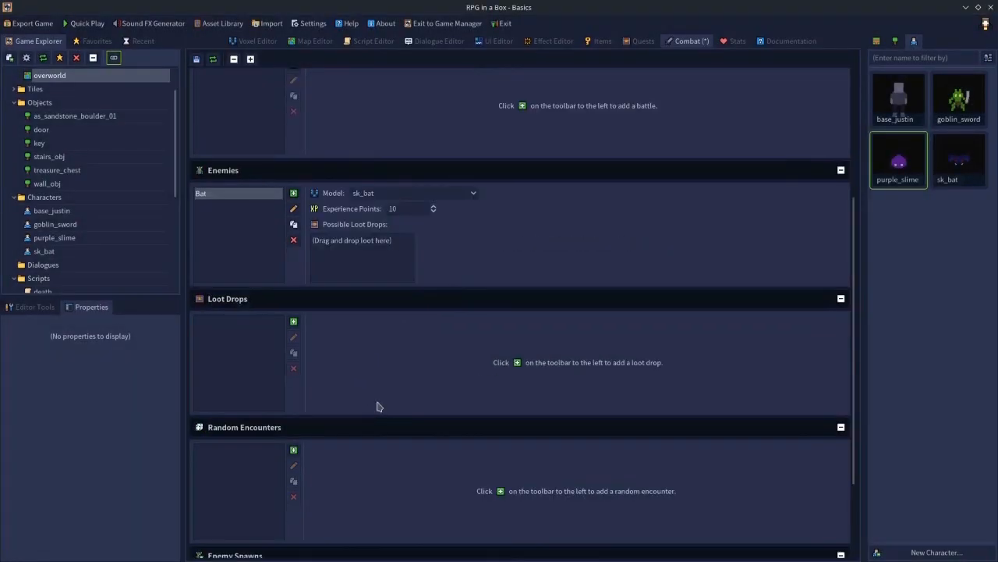
{"action": "scroll", "coordinate": [376, 406], "scroll_direction": "down", "scroll_amount": 3}
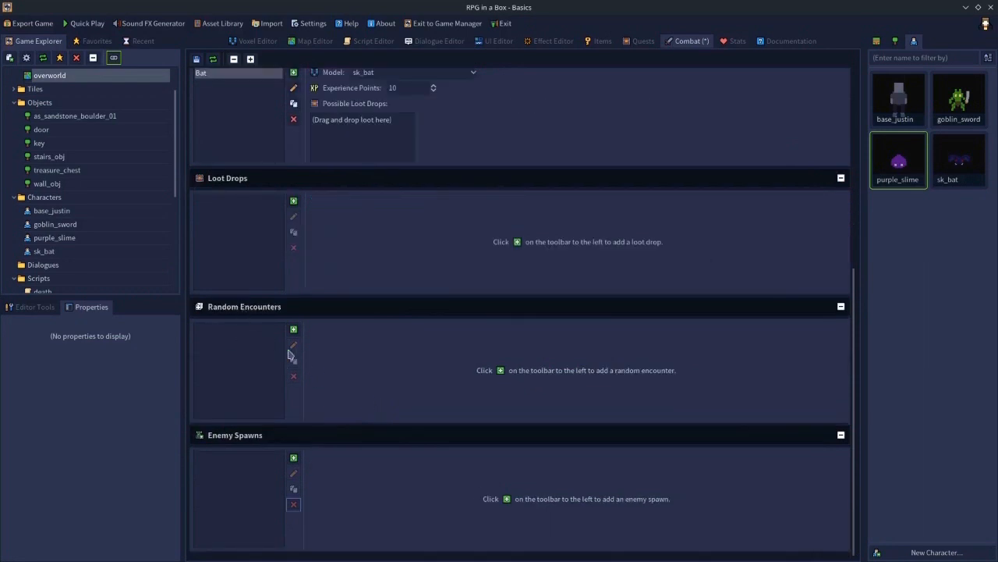
{"action": "left_click", "coordinate": [294, 331]}
{"action": "type", "text": "bat_encounter"}
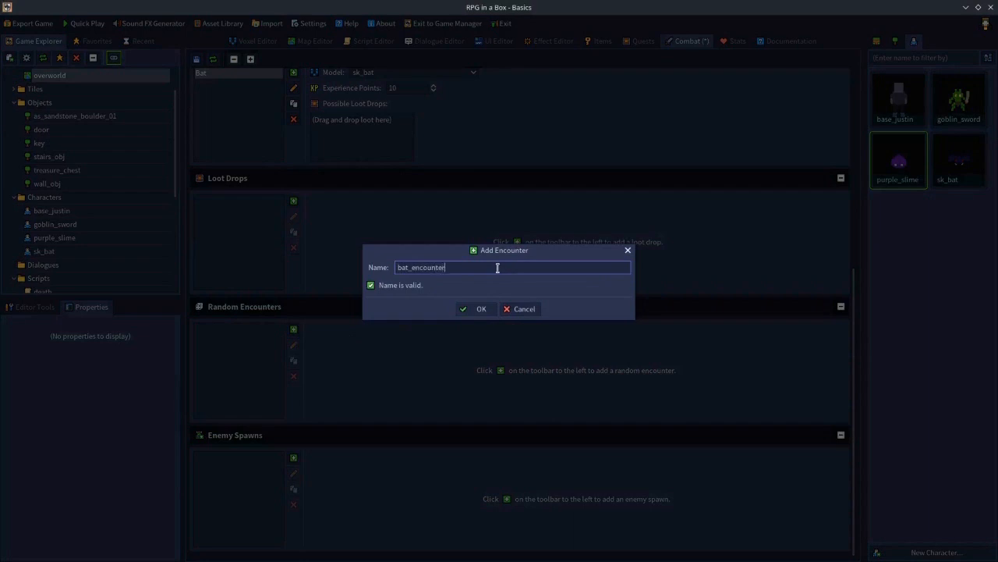
{"action": "key", "text": "Return"}
- Try to drag the Bat enemy into bat_encounter's possible events
{"action": "scroll", "coordinate": [359, 265], "scroll_direction": "up", "scroll_amount": 2}
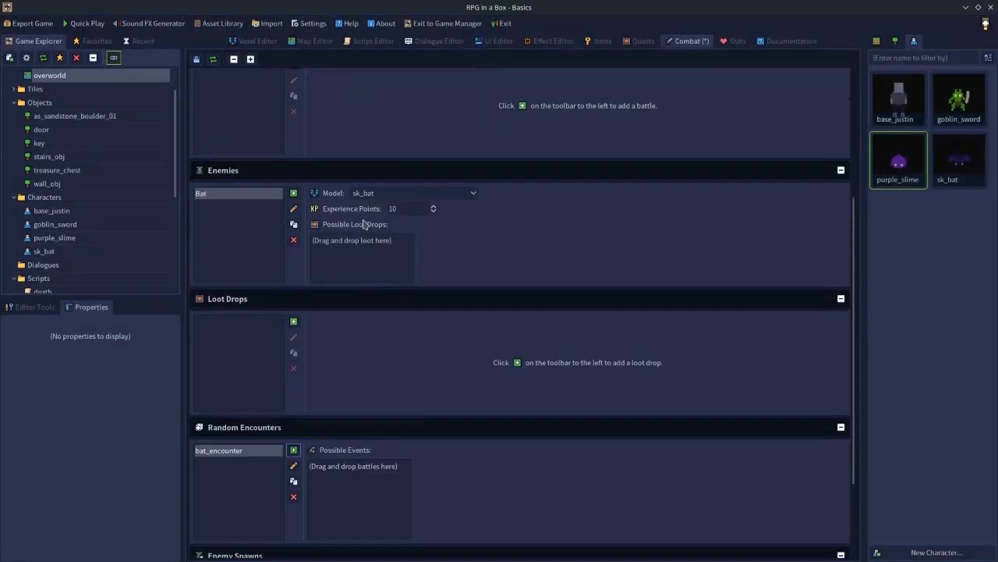
{"action": "left_click", "coordinate": [223, 196]}
{"action": "scroll", "coordinate": [222, 196], "scroll_direction": "up", "scroll_amount": 1}
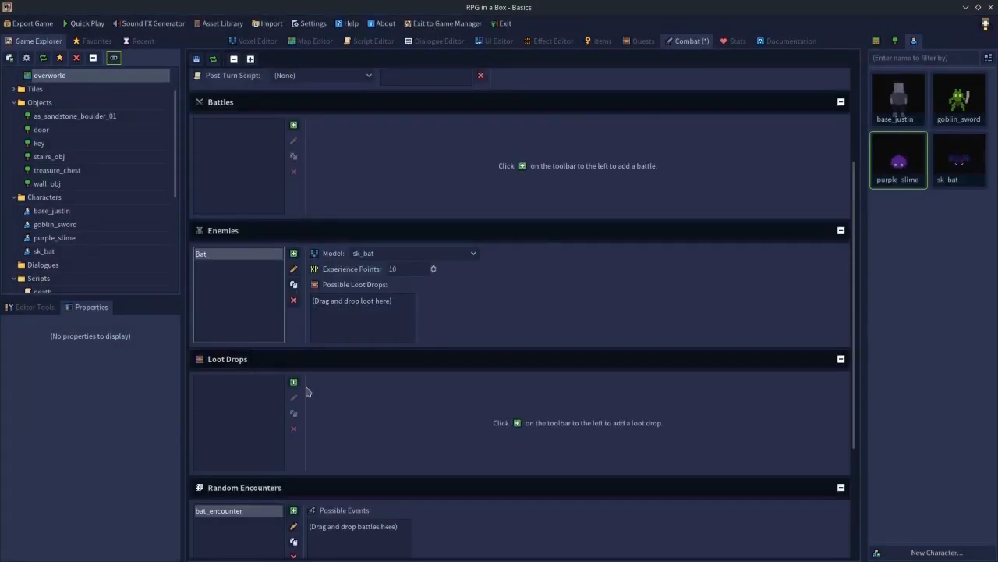
{"action": "scroll", "coordinate": [323, 411], "scroll_direction": "down", "scroll_amount": 2}
{"action": "left_click_drag", "start_coordinate": [200, 137], "coordinate": [300, 266]}
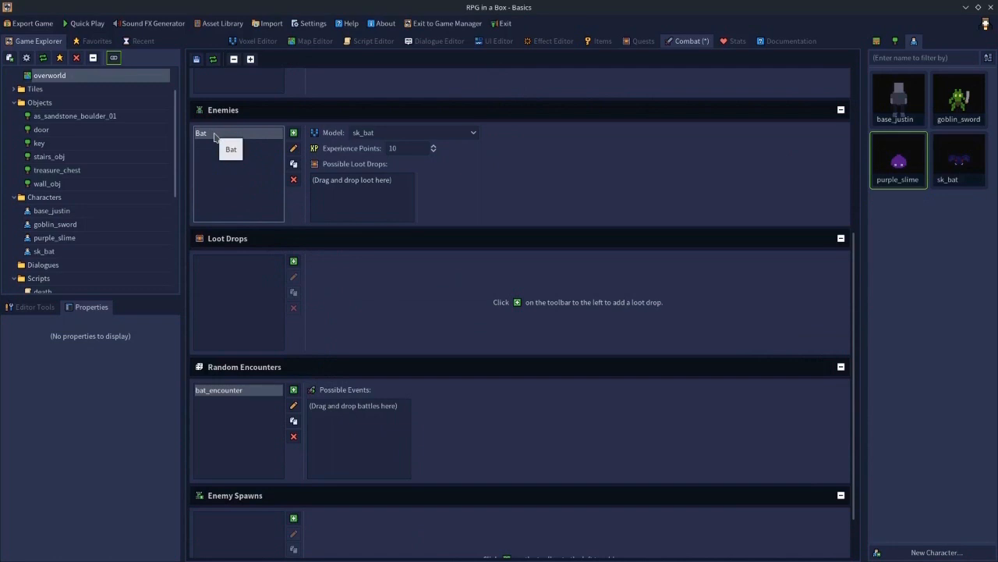
- Delete the bat_encounter random encounter
{"action": "scroll", "coordinate": [342, 337], "scroll_direction": "up", "scroll_amount": 5}
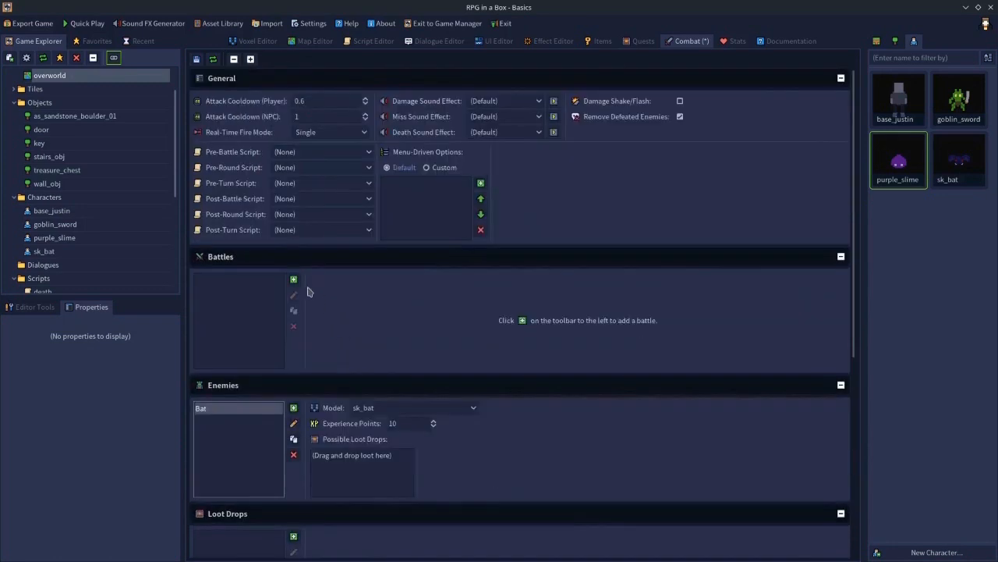
{"action": "scroll", "coordinate": [350, 311], "scroll_direction": "down", "scroll_amount": 6}
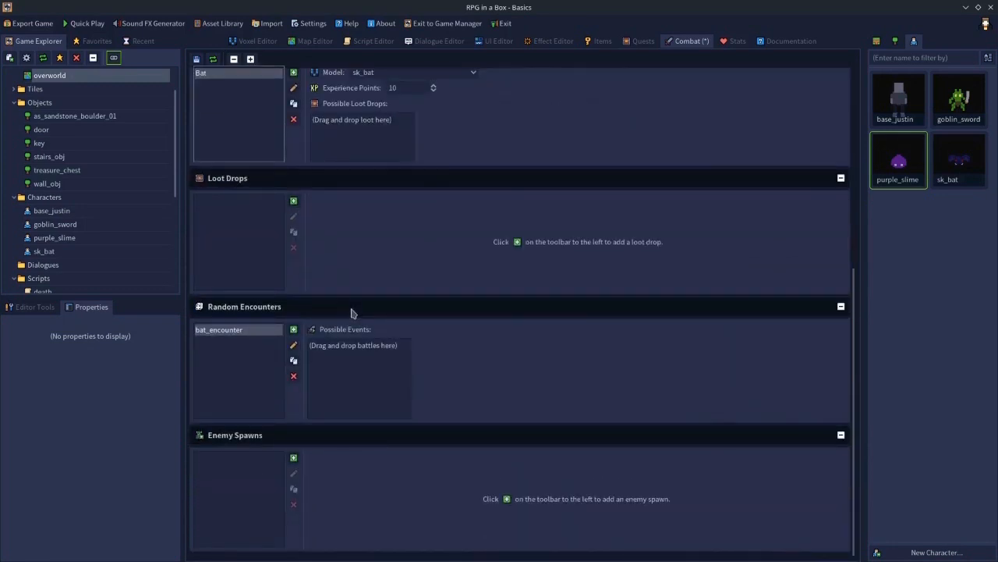
{"action": "scroll", "coordinate": [350, 312], "scroll_direction": "up", "scroll_amount": 6}
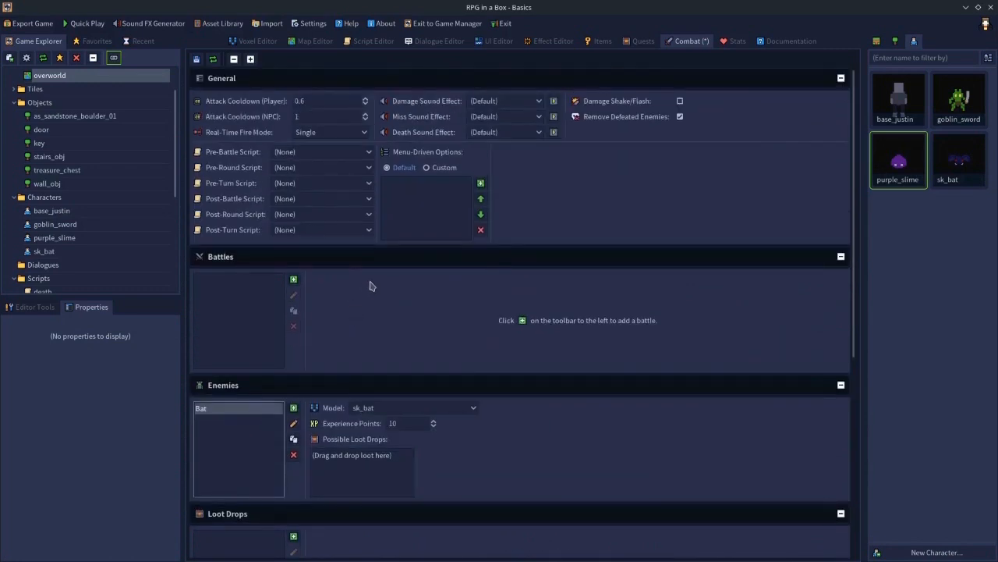
{"action": "scroll", "coordinate": [370, 286], "scroll_direction": "down", "scroll_amount": 6}
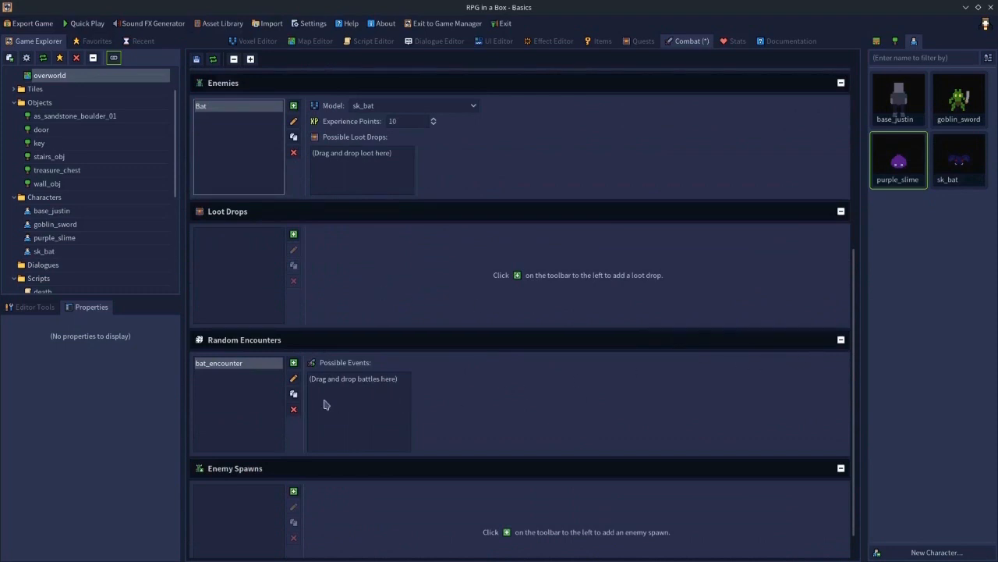
{"action": "left_click", "coordinate": [293, 409]}
{"action": "left_click", "coordinate": [472, 301]}
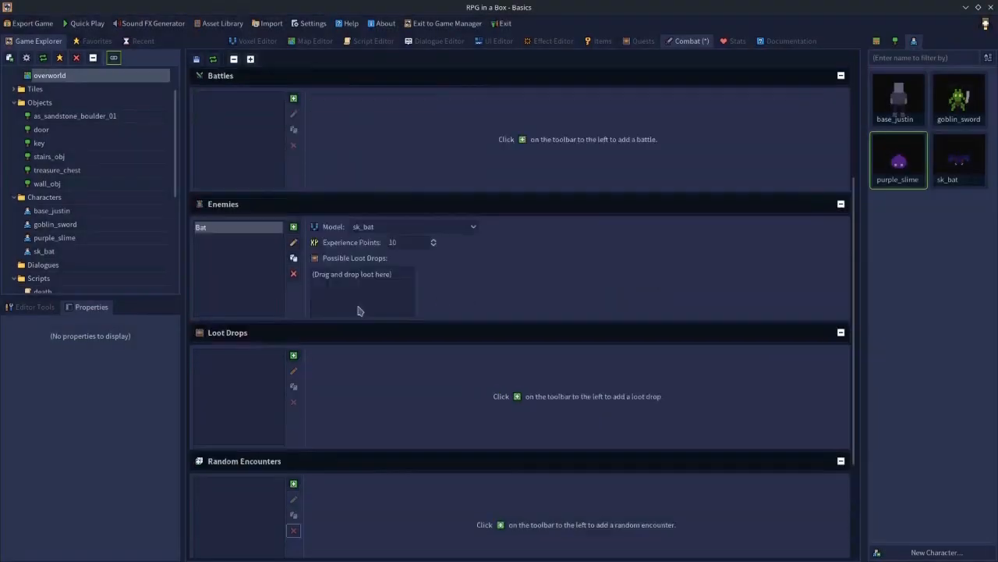
- Add a new battle named bat_battle
{"action": "scroll", "coordinate": [358, 311], "scroll_direction": "up", "scroll_amount": 4}
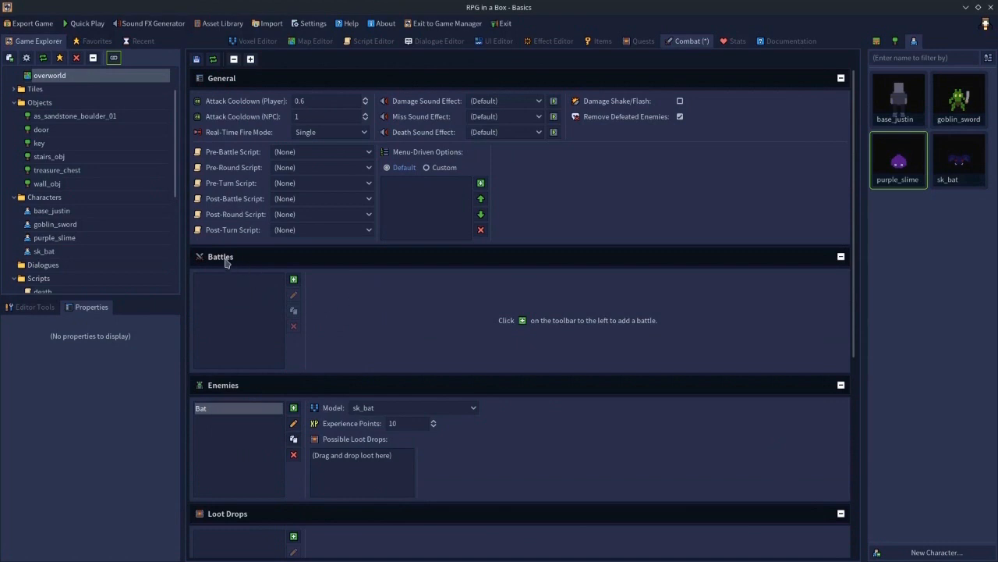
{"action": "left_click", "coordinate": [294, 280]}
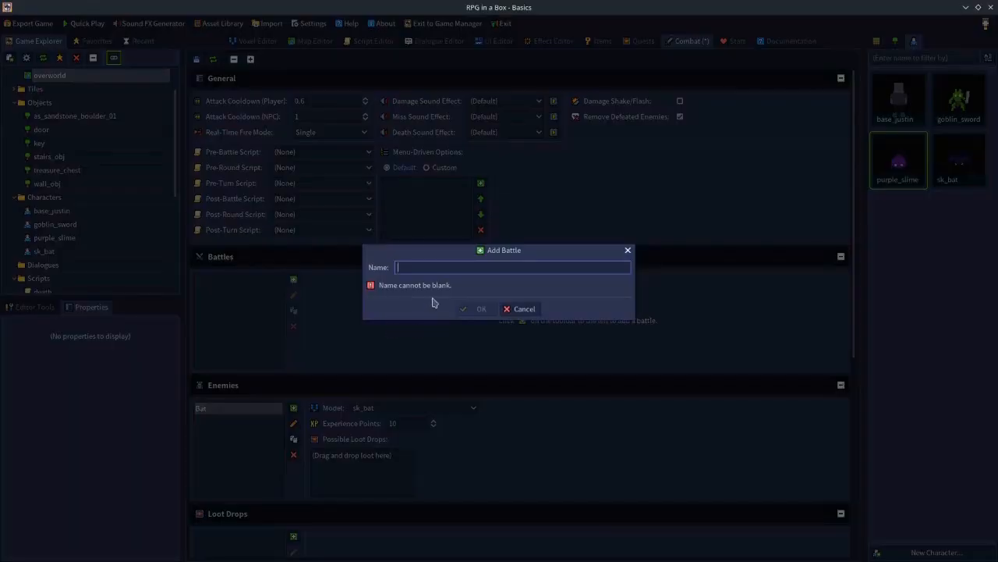
{"action": "type", "text": "bat_battle"}
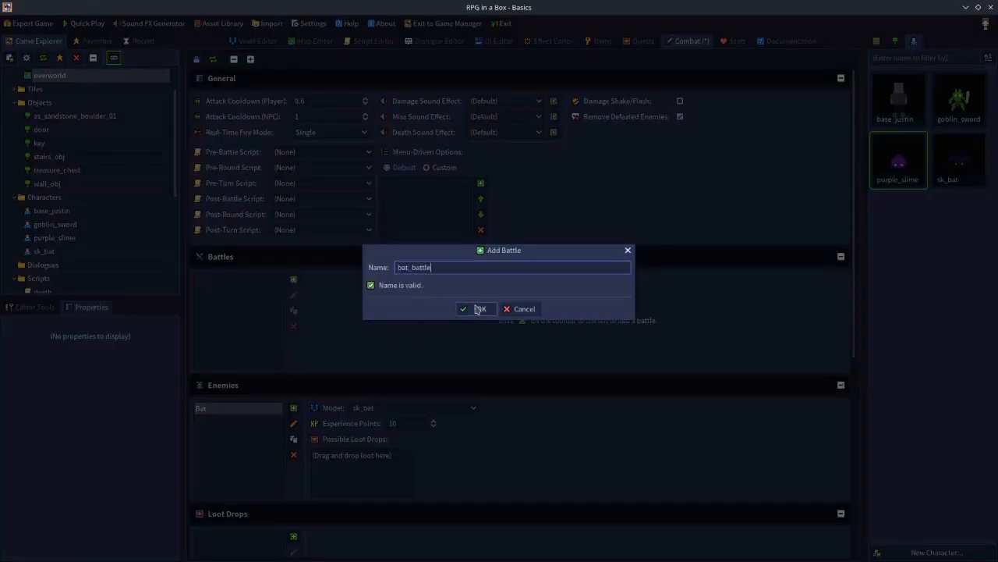
{"action": "left_click", "coordinate": [476, 309]}
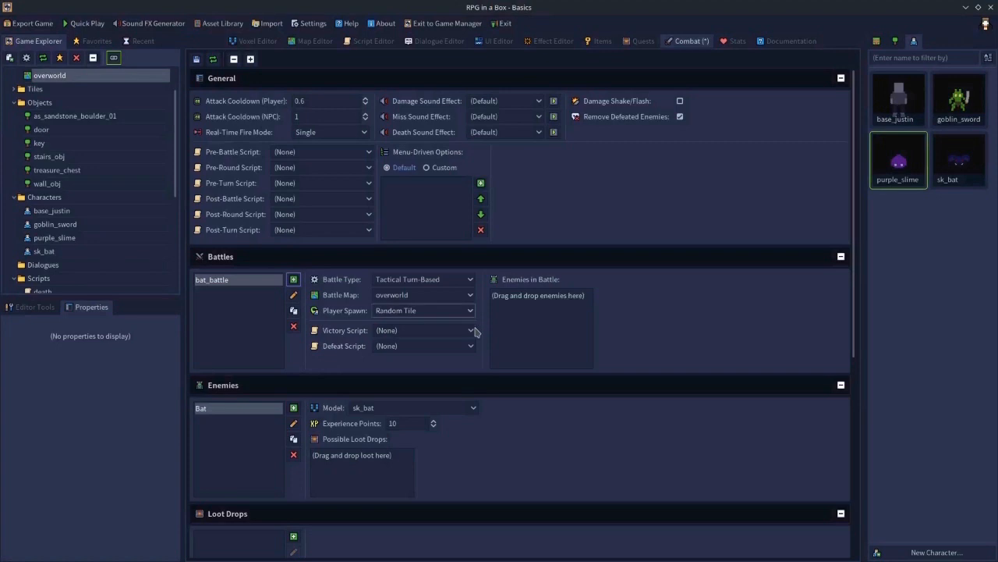
- Switch bat_battle's battle type to Menu-Driven Turn-Based and back to Tactical Turn-Based
{"action": "left_click", "coordinate": [434, 286]}
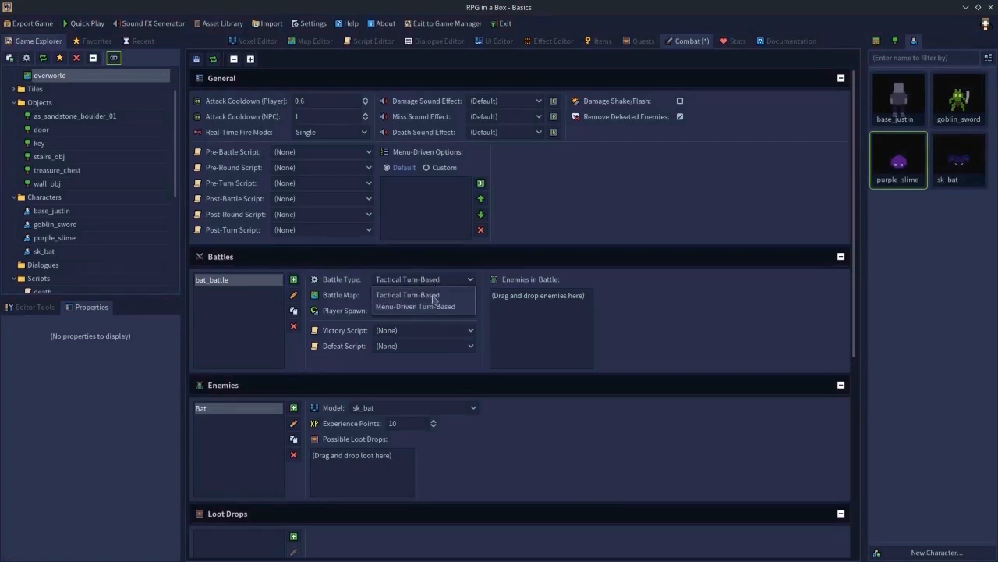
{"action": "left_click", "coordinate": [434, 307]}
{"action": "left_click", "coordinate": [417, 279]}
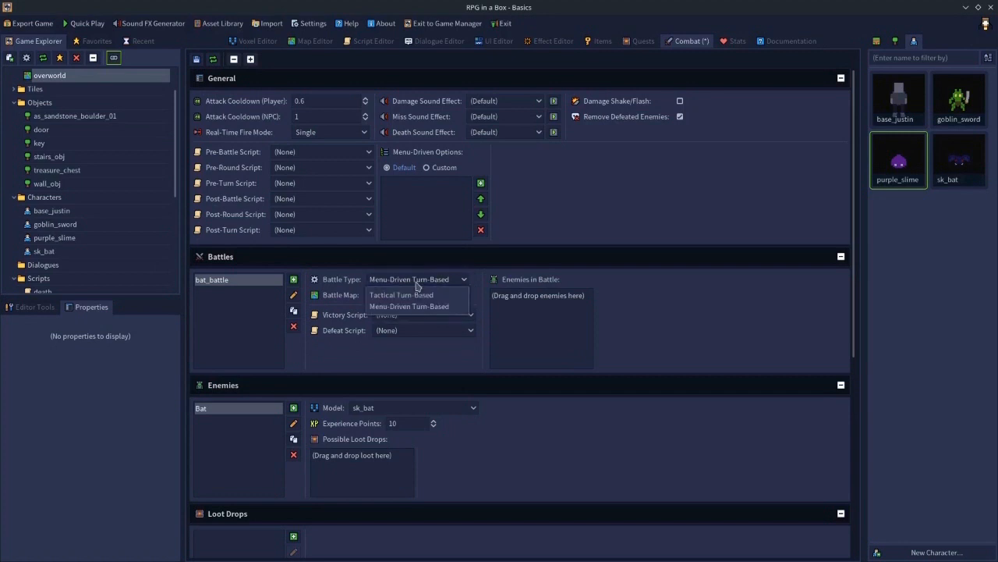
{"action": "left_click", "coordinate": [407, 292]}
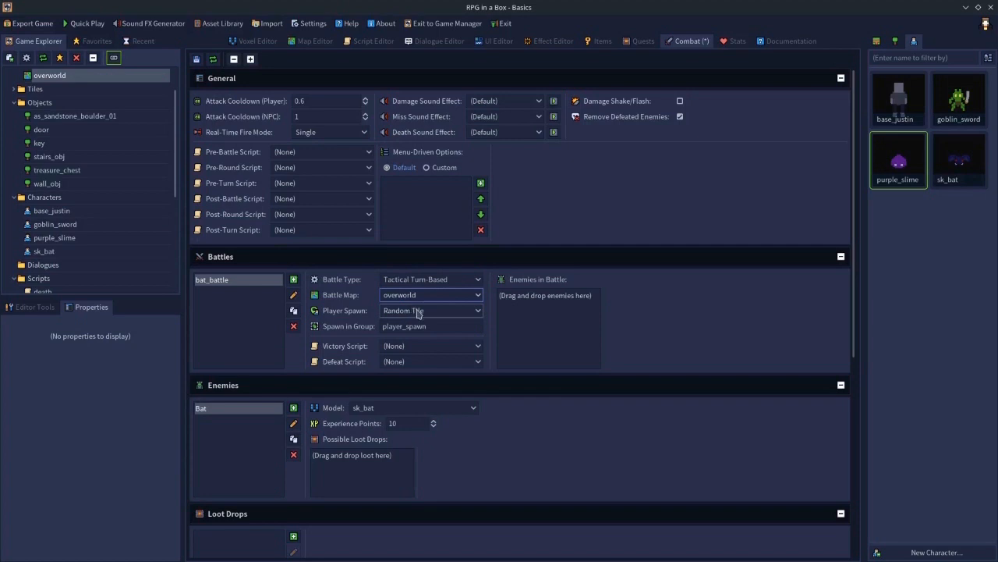
- Create a new map named bmap
{"action": "left_click", "coordinate": [315, 41]}
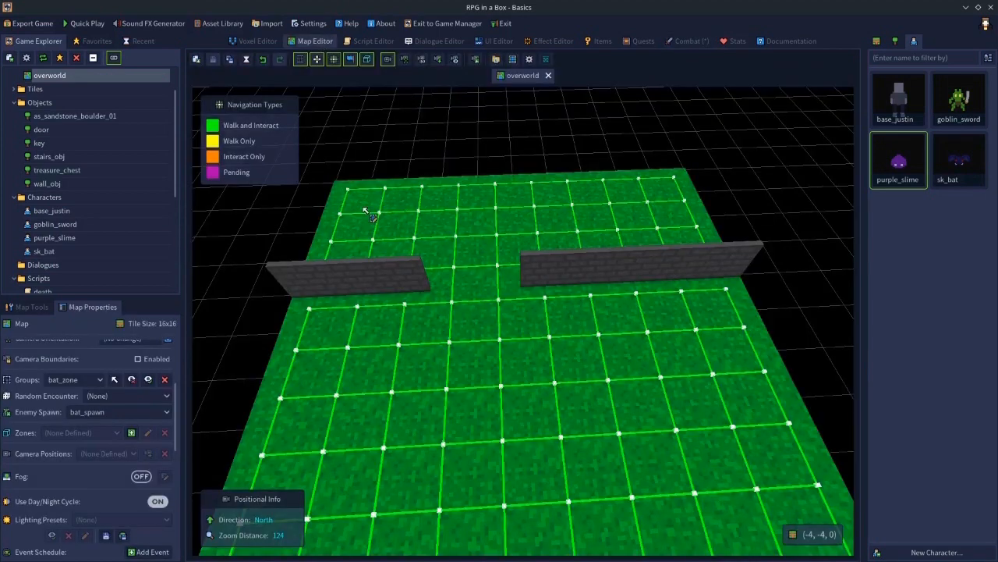
{"action": "left_click", "coordinate": [196, 60]}
{"action": "type", "text": "b,a"}
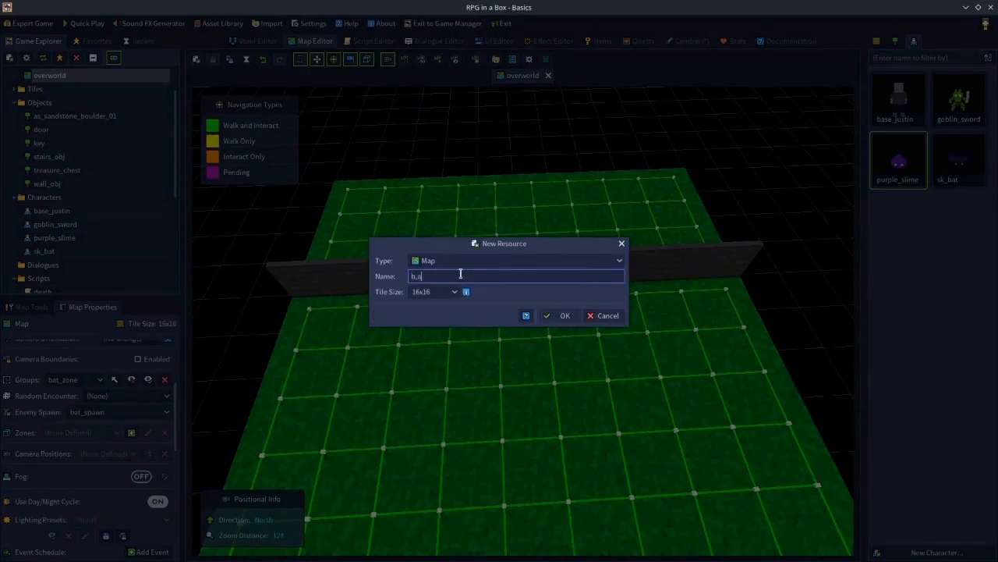
{"action": "key", "text": "BackSpace"}
{"action": "key", "text": "BackSpace"}
{"action": "key", "text": "BackSpace"}
{"action": "type", "text": "bmap"}
{"action": "key", "text": "Return"}
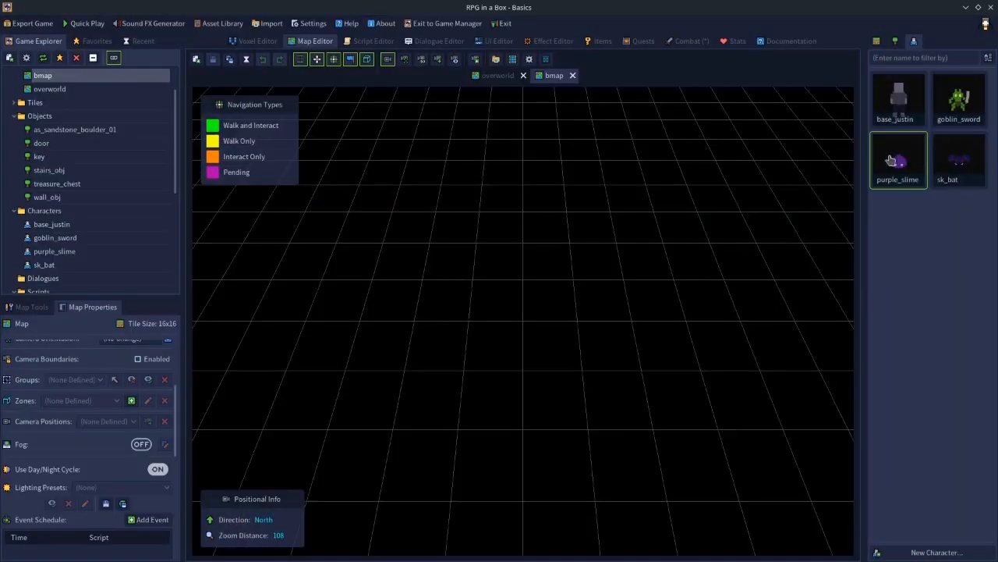
- Paint a branching grass floor layout on bmap and save the map
{"action": "left_click", "coordinate": [878, 42]}
{"action": "left_click", "coordinate": [899, 160]}
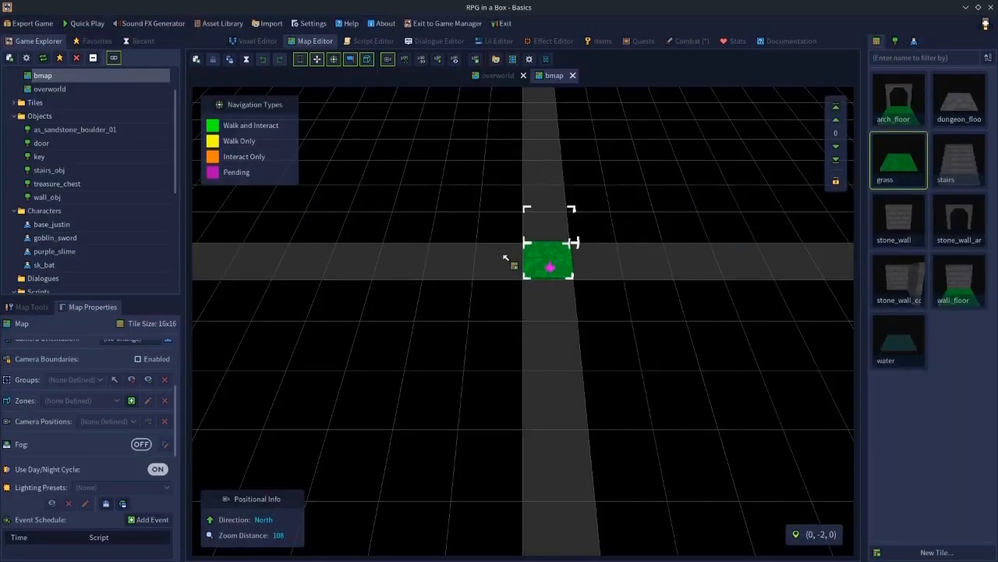
{"action": "left_click_drag", "start_coordinate": [406, 224], "coordinate": [686, 225]}
{"action": "left_click_drag", "start_coordinate": [546, 261], "coordinate": [385, 466]}
{"action": "left_click_drag", "start_coordinate": [685, 206], "coordinate": [643, 142]}
{"action": "mouse_move", "coordinate": [423, 190]}
{"action": "left_mouse_down"}
{"action": "mouse_move", "coordinate": [437, 122]}
{"action": "mouse_move", "coordinate": [464, 171]}
{"action": "mouse_move", "coordinate": [457, 195]}
{"action": "left_mouse_up"}
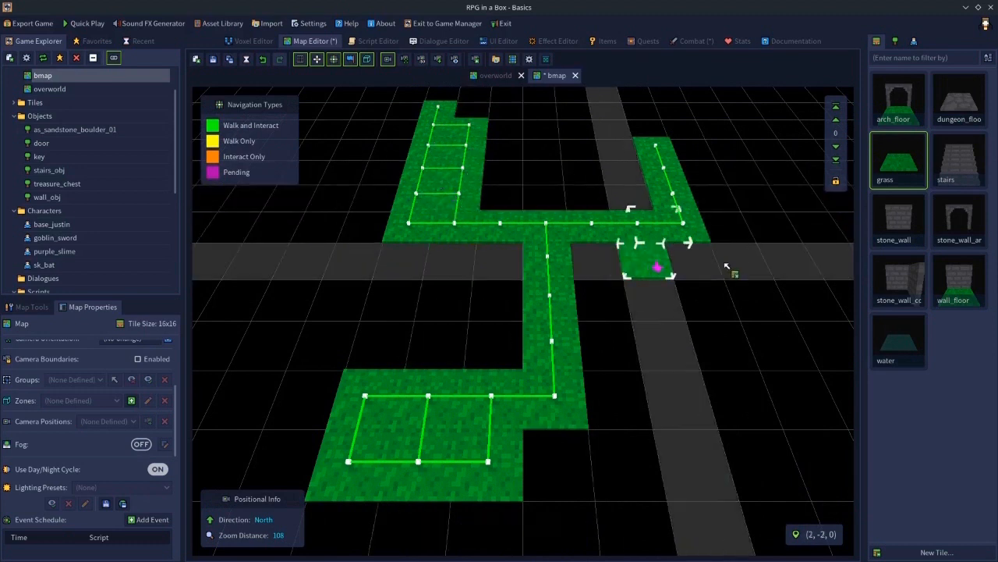
{"action": "left_click_drag", "start_coordinate": [595, 267], "coordinate": [612, 361]}
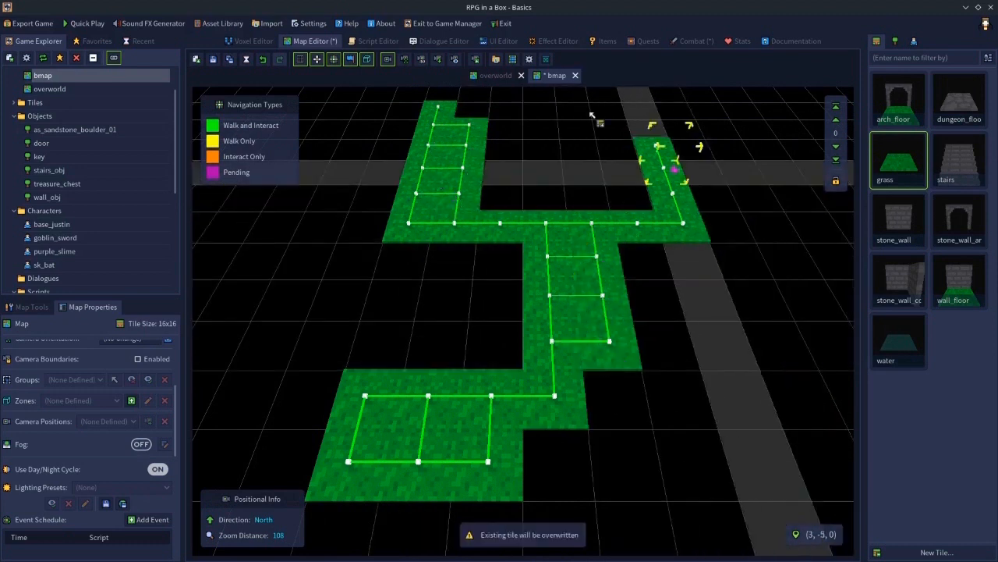
{"action": "left_click", "coordinate": [212, 61]}
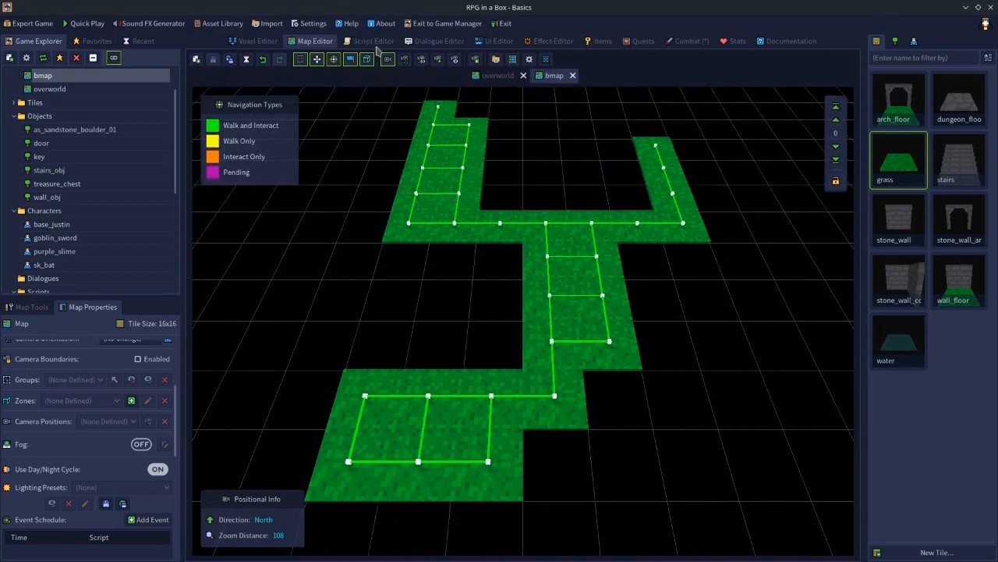
- Set bat_battle's battle map to bmap
{"action": "left_click", "coordinate": [688, 41]}
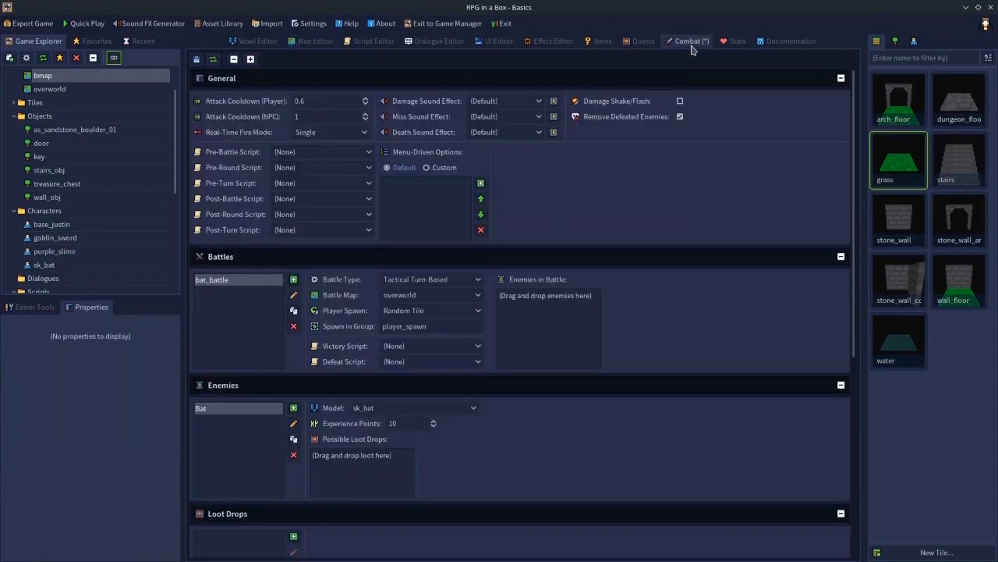
{"action": "left_click", "coordinate": [399, 297]}
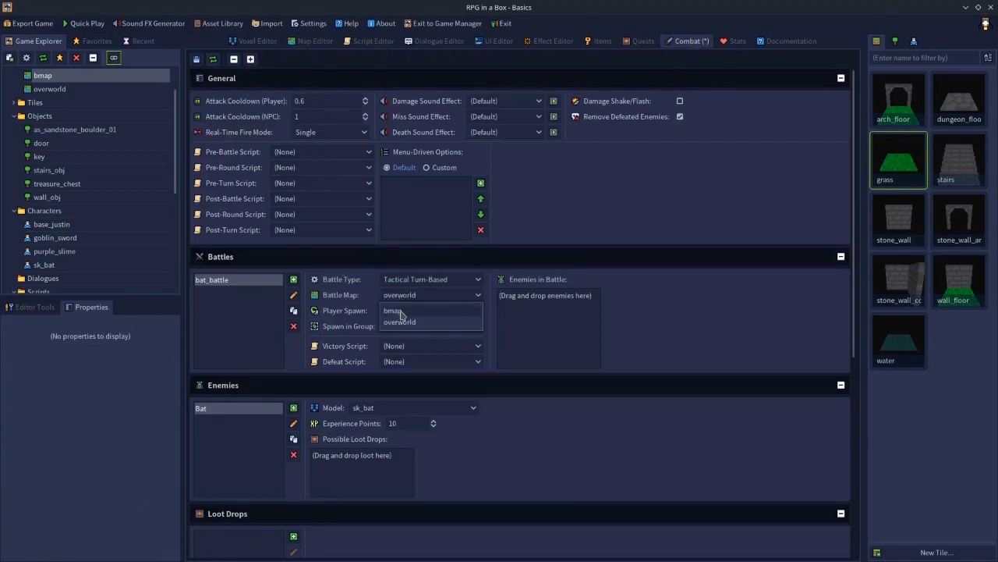
{"action": "left_click", "coordinate": [399, 312]}
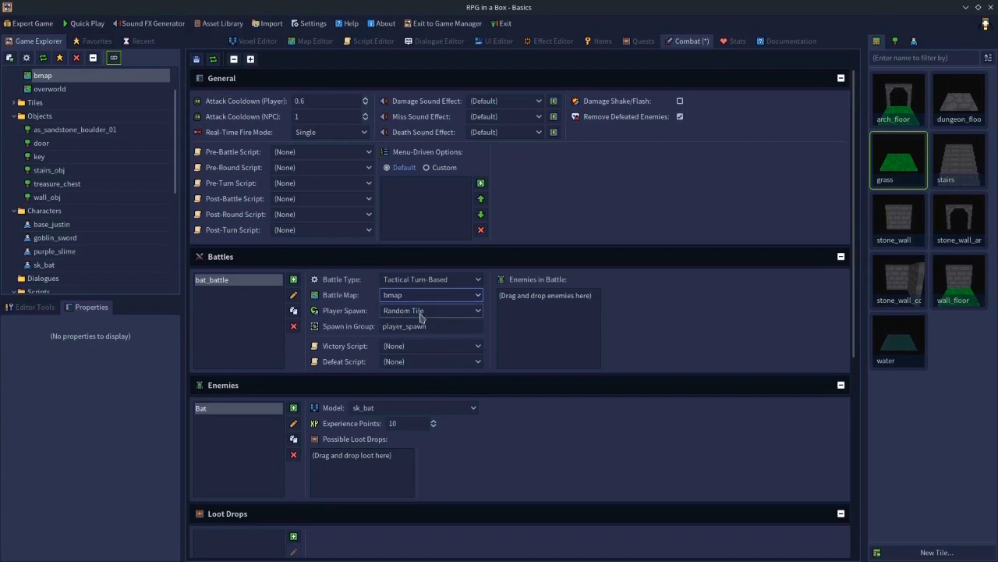
- Set bat_battle's player spawn to Random Tile in Group
{"action": "left_click", "coordinate": [316, 41]}
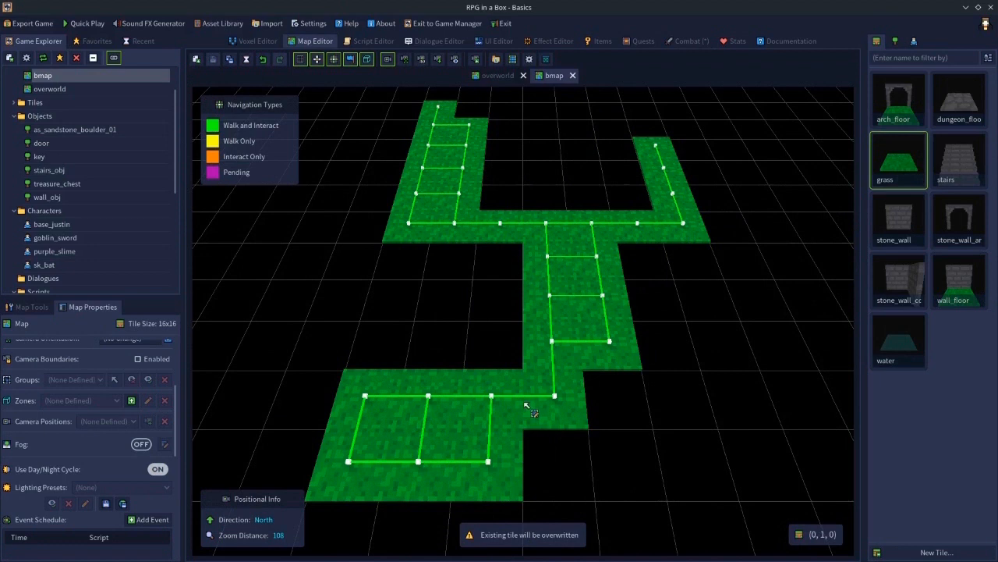
{"action": "left_click", "coordinate": [434, 412]}
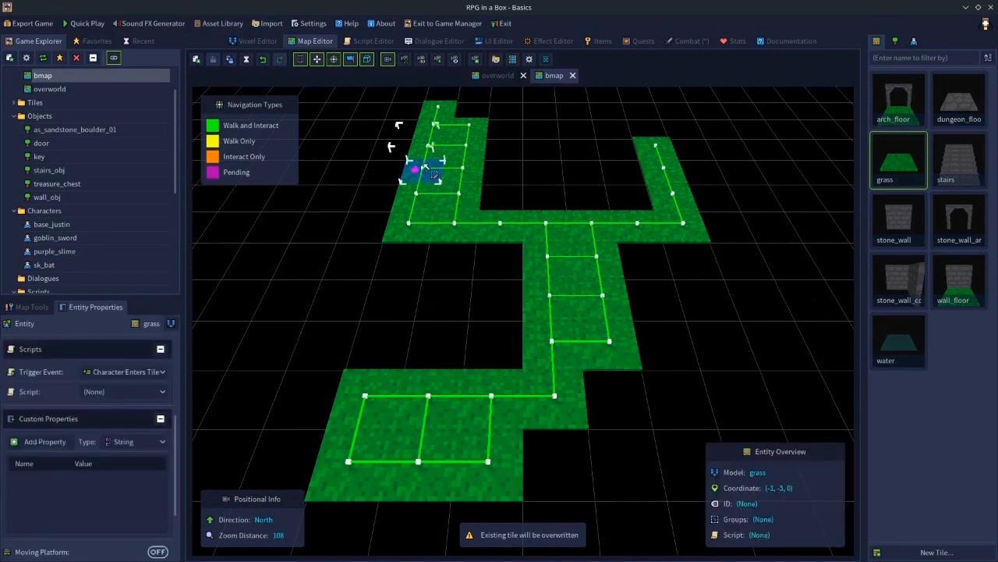
{"action": "left_click", "coordinate": [368, 43]}
{"action": "left_click", "coordinate": [681, 43]}
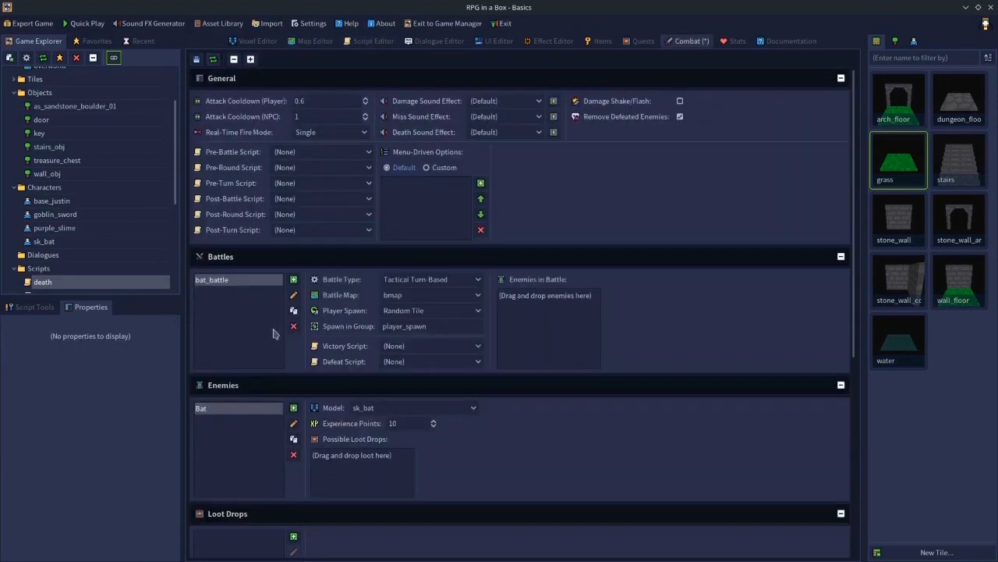
{"action": "left_click", "coordinate": [416, 311]}
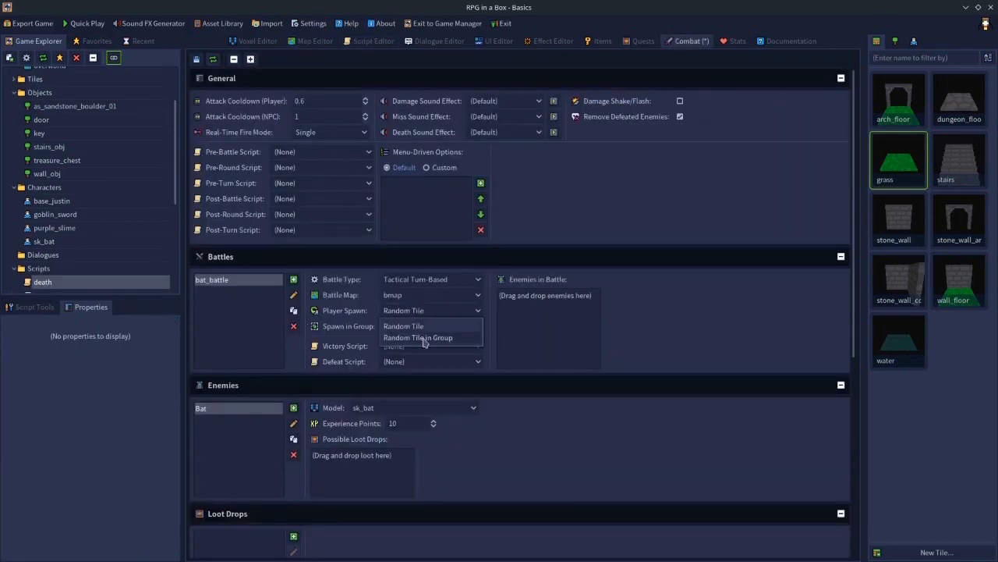
{"action": "left_click", "coordinate": [441, 339]}
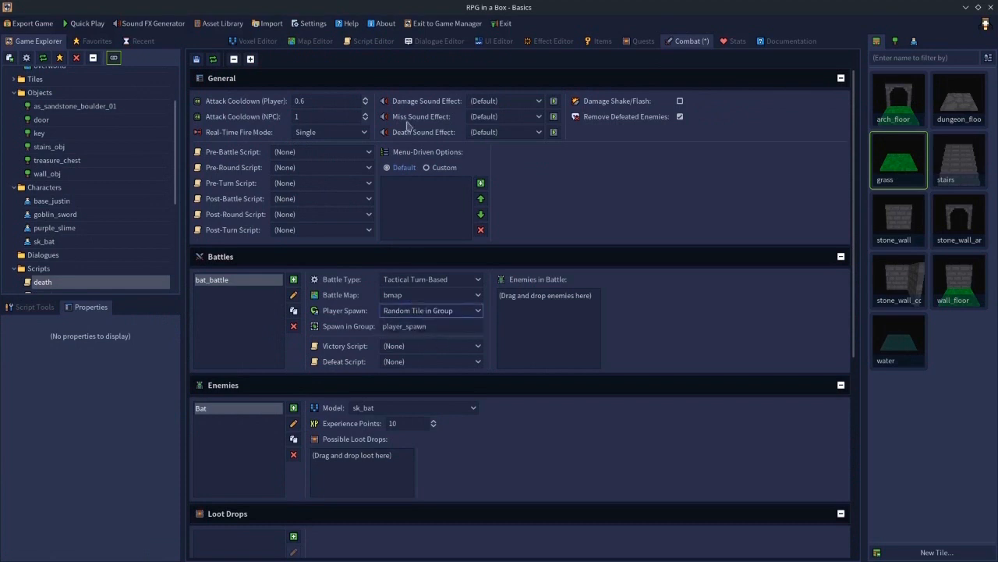
- Group a block of tiles in bmap's lower-left area as player_grp and save the map
{"action": "left_click", "coordinate": [295, 41]}
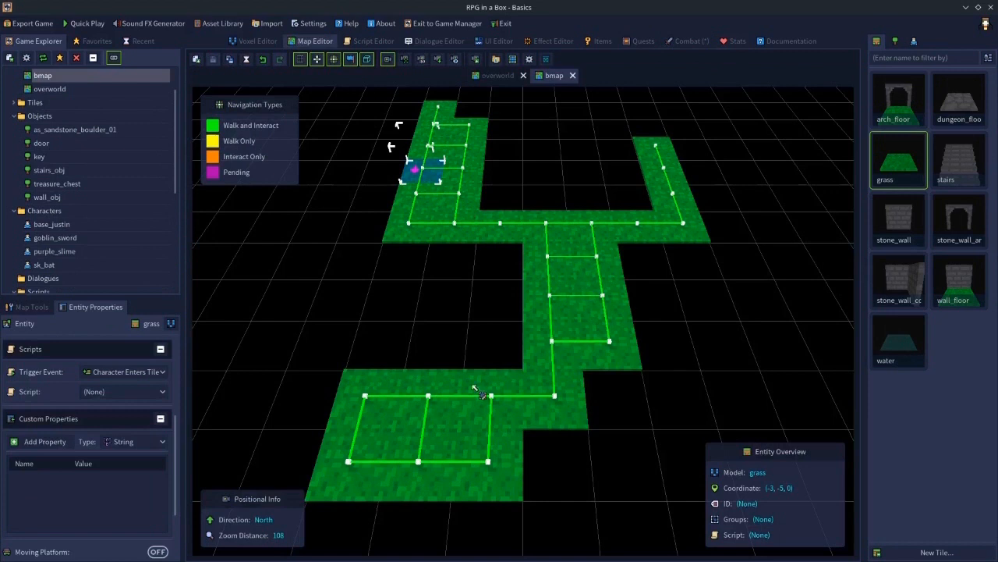
{"action": "left_click_drag", "start_coordinate": [361, 398], "coordinate": [415, 424]}
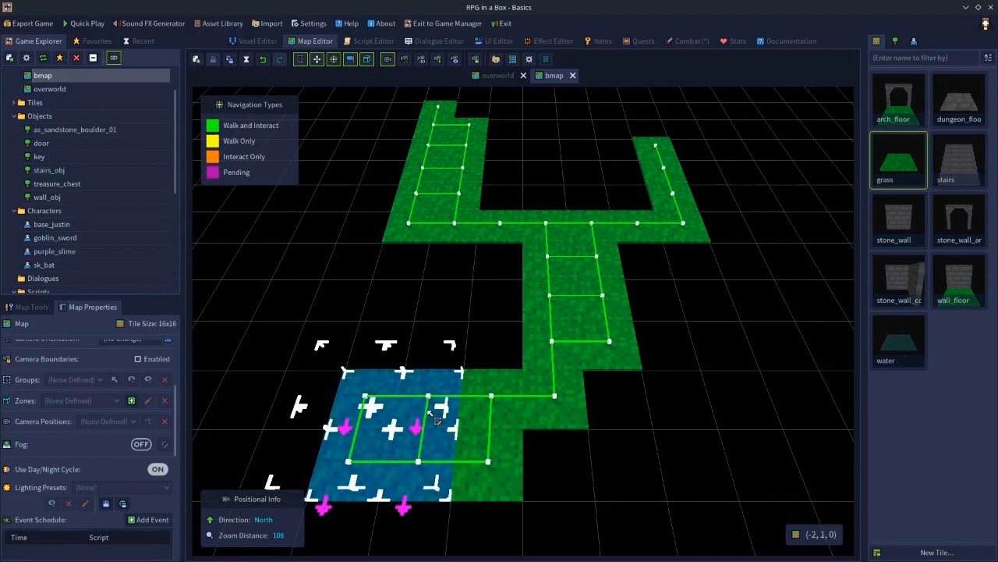
{"action": "key", "text": "ctrl+g"}
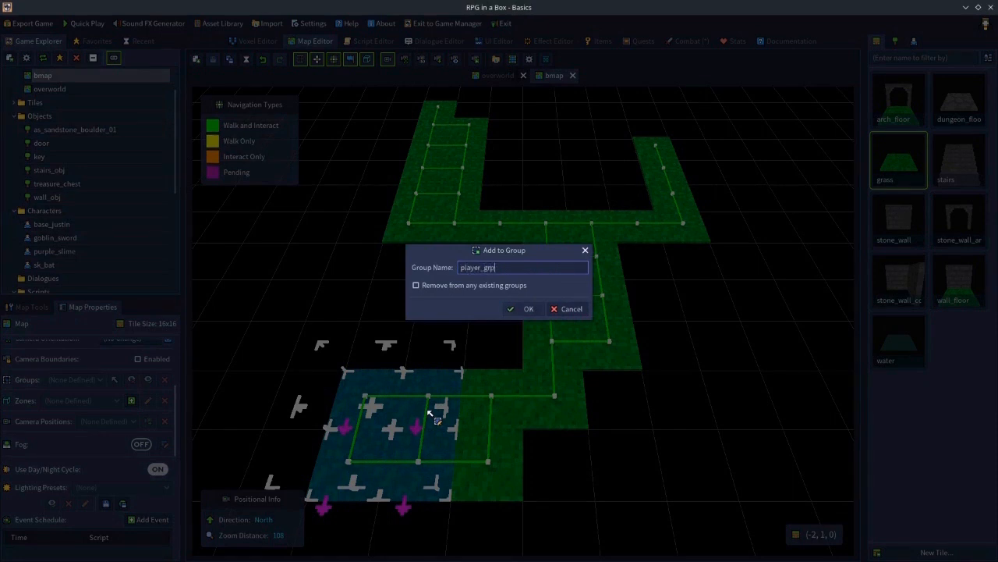
{"action": "type", "text": "player_grp"}
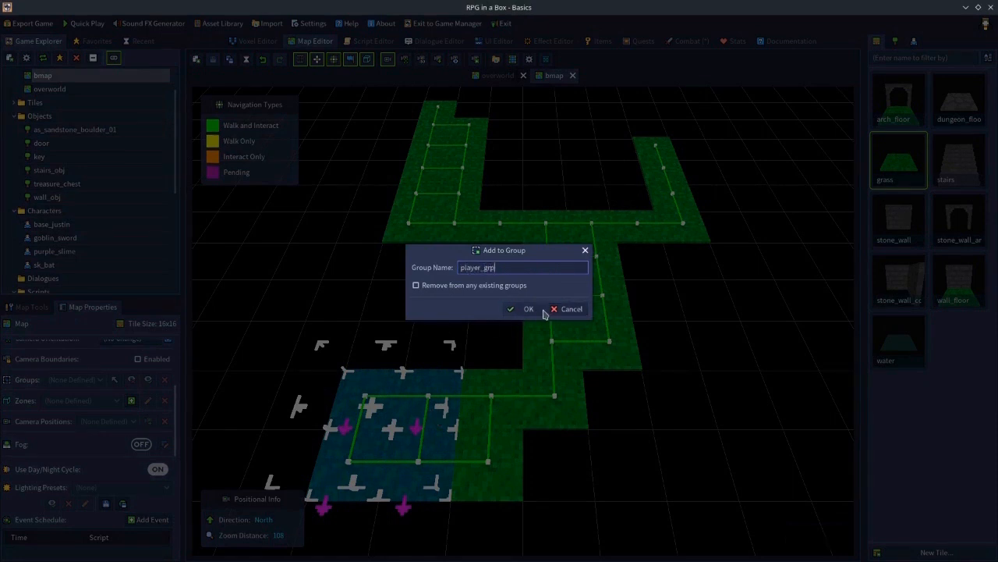
{"action": "left_click", "coordinate": [524, 309]}
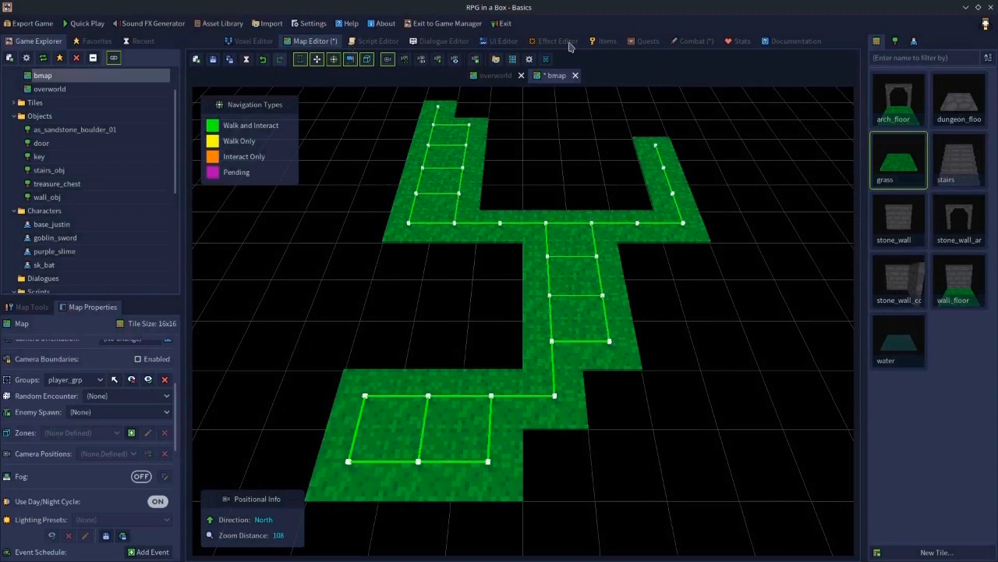
{"action": "left_click", "coordinate": [213, 60]}
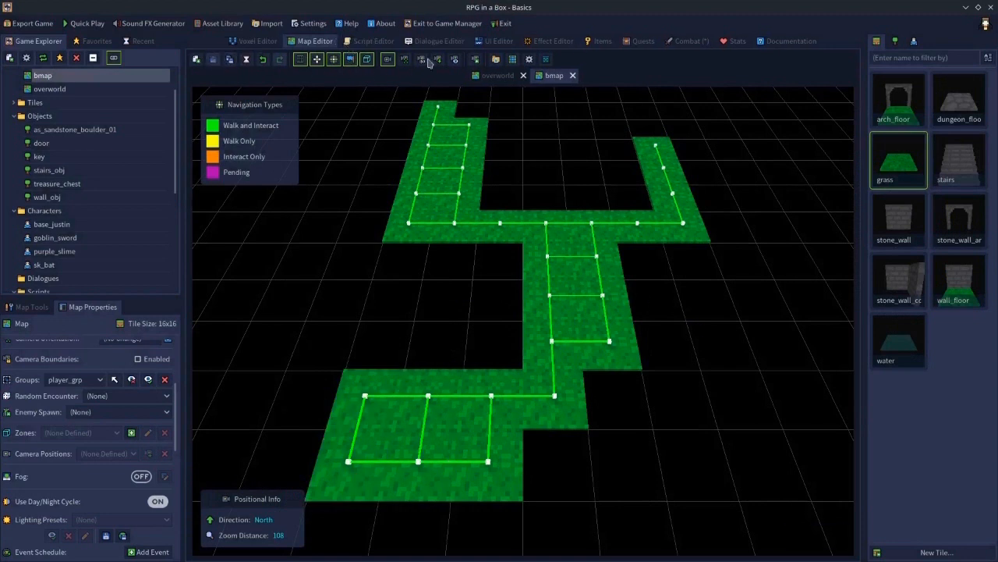
- Set bat_battle's player spawn to Random Tile in Group using the group player_grp
{"action": "left_click", "coordinate": [684, 43]}
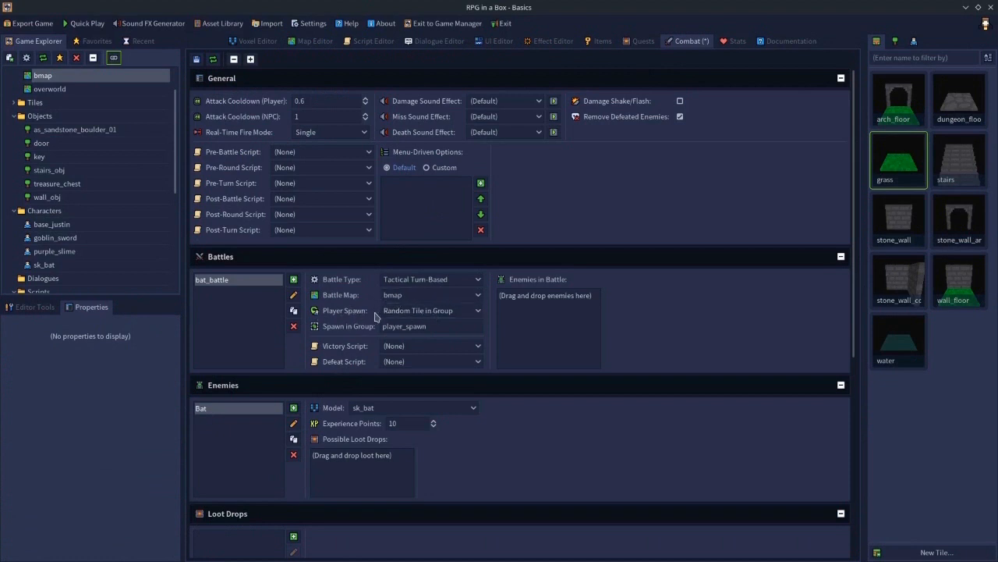
{"action": "left_click", "coordinate": [414, 314]}
{"action": "left_click", "coordinate": [421, 327]}
{"action": "left_click", "coordinate": [417, 312]}
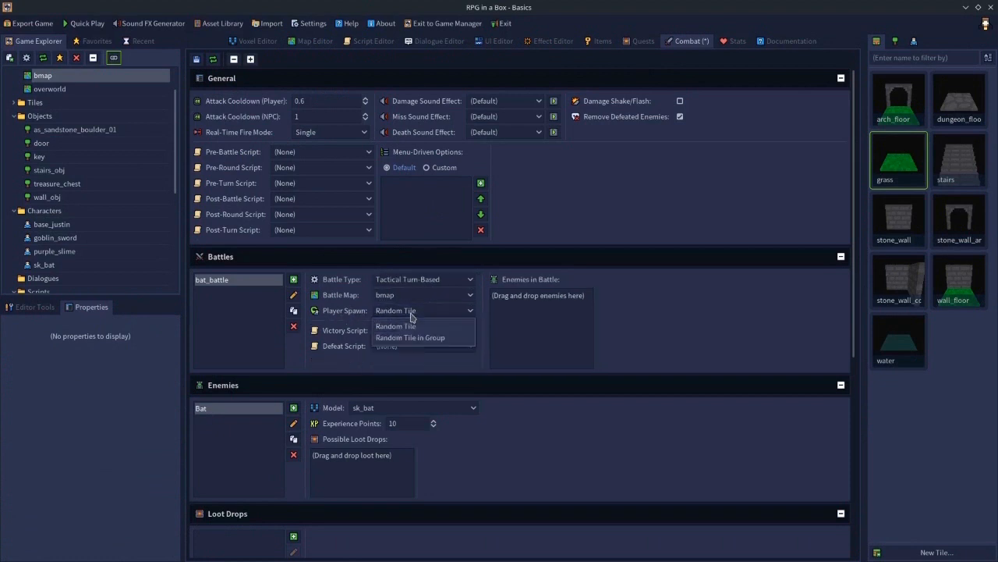
{"action": "left_click", "coordinate": [412, 337]}
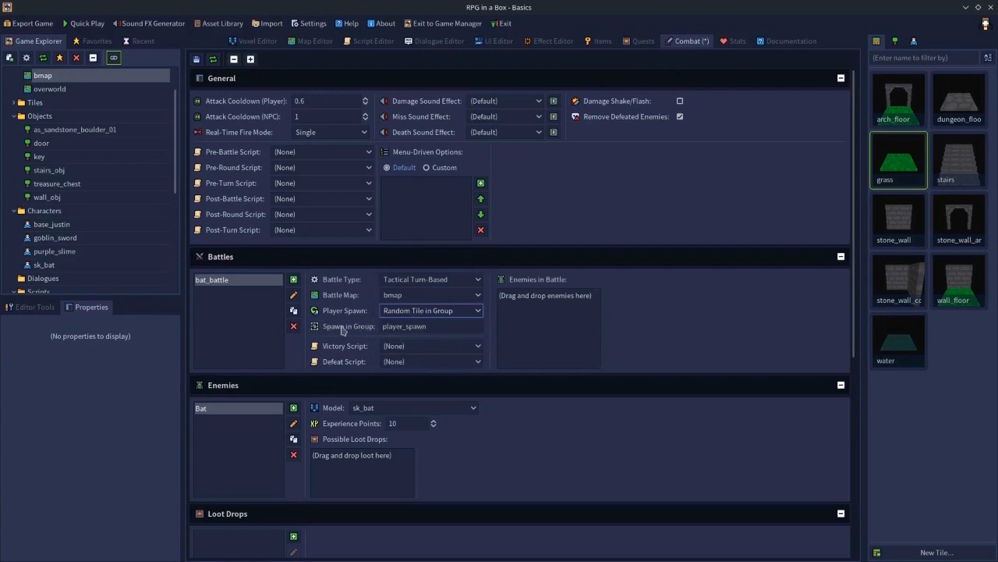
{"action": "left_click_drag", "start_coordinate": [447, 326], "coordinate": [320, 326]}
{"action": "type", "text": "player_grp"}
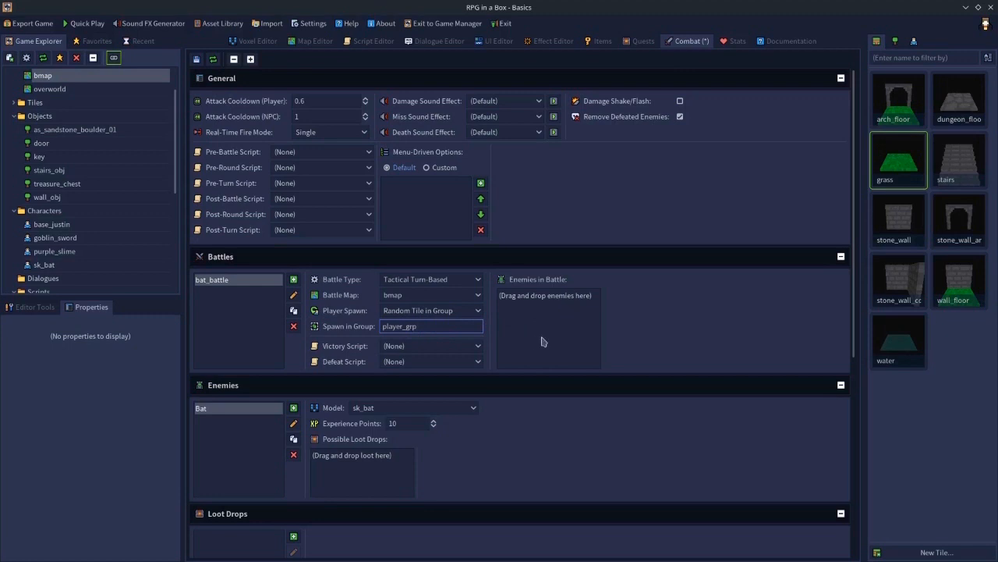
- Add the Bat enemy to bat_battle's enemies in battle
{"action": "left_click", "coordinate": [218, 417]}
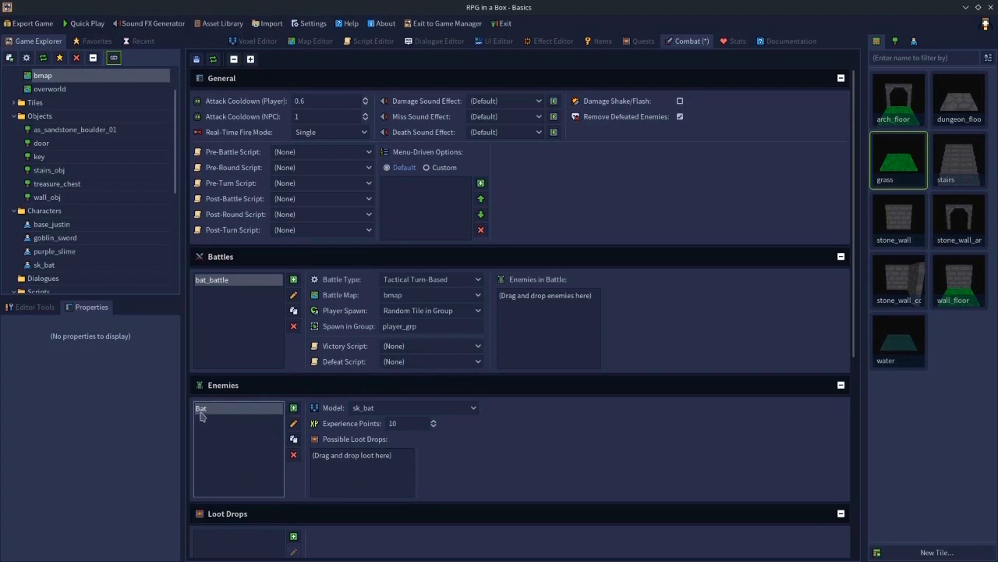
{"action": "left_click_drag", "start_coordinate": [202, 413], "coordinate": [524, 313]}
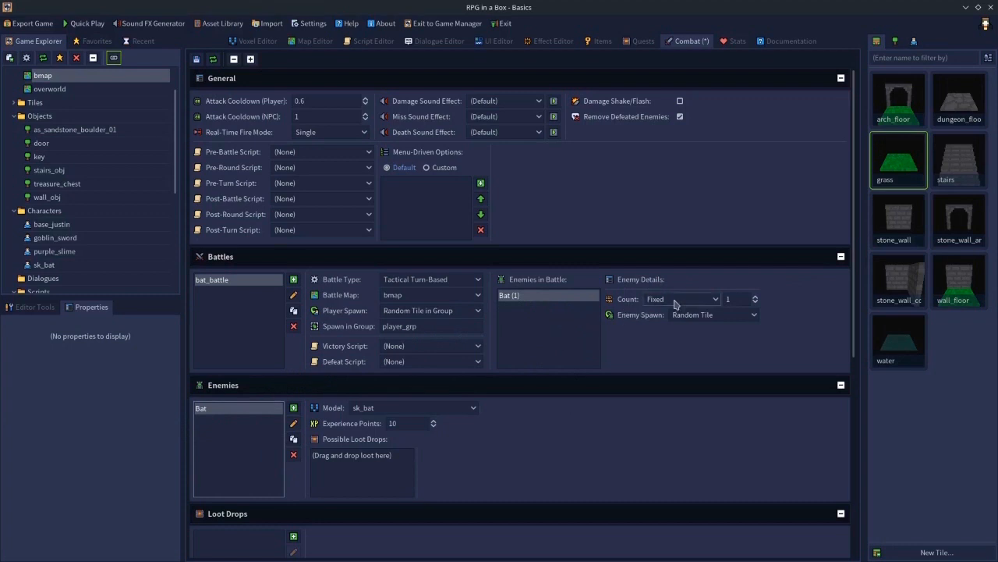
- Set the bat count to Random (Range) with a minimum of 3 and maximum of 6
{"action": "left_click", "coordinate": [730, 299]}
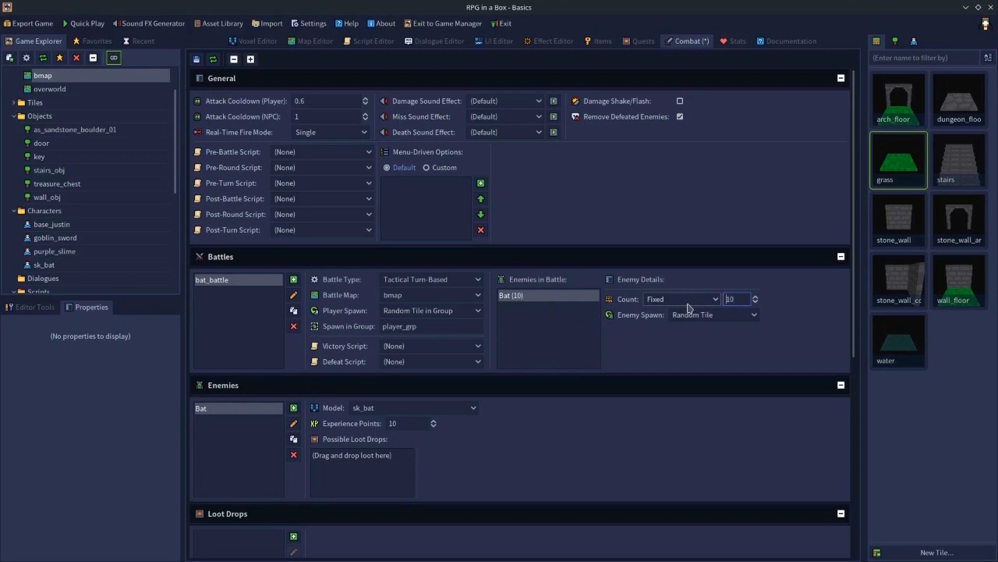
{"action": "left_click", "coordinate": [690, 301]}
{"action": "left_click", "coordinate": [682, 325]}
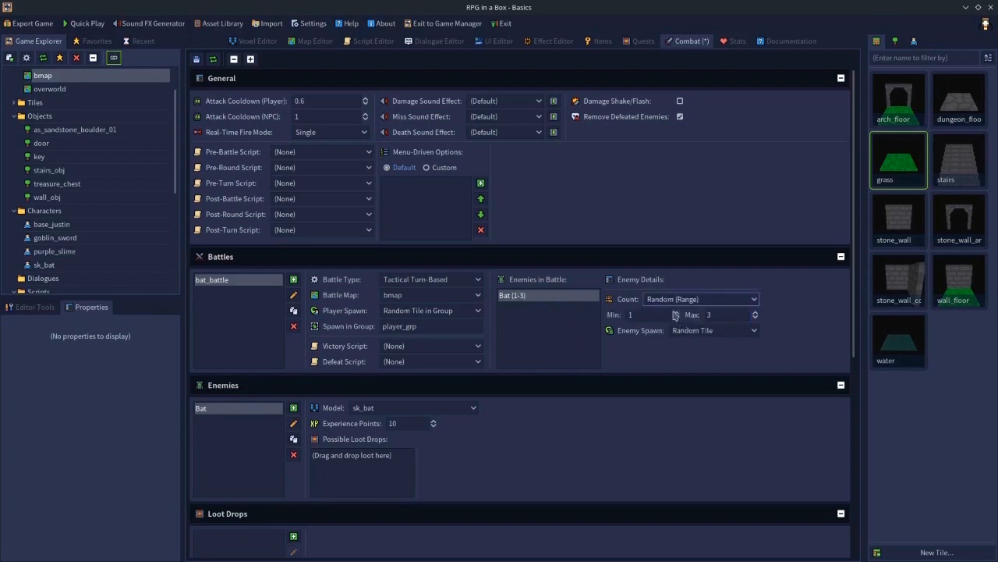
{"action": "left_click", "coordinate": [658, 314]}
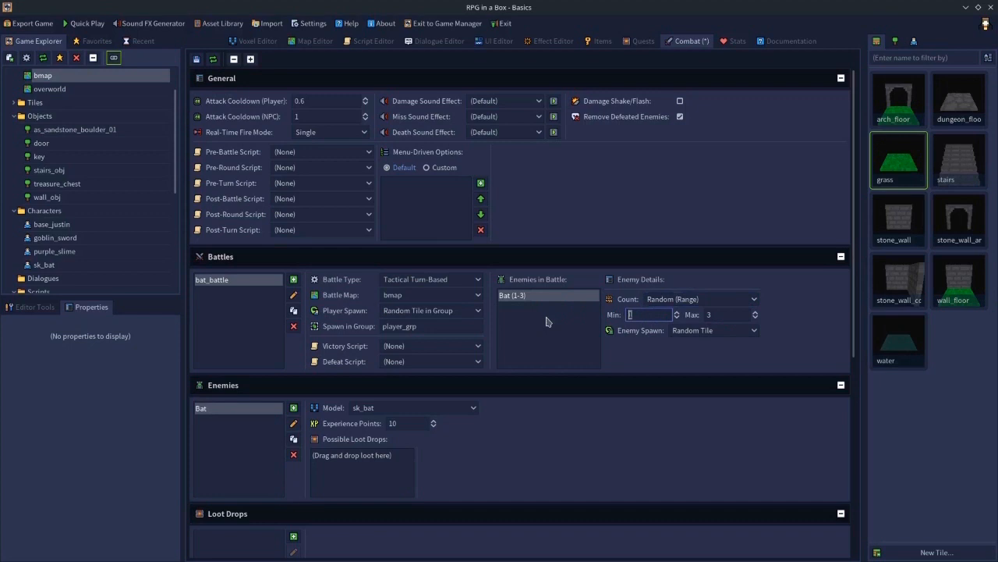
{"action": "type", "text": "3"}
{"action": "left_click", "coordinate": [705, 317]}
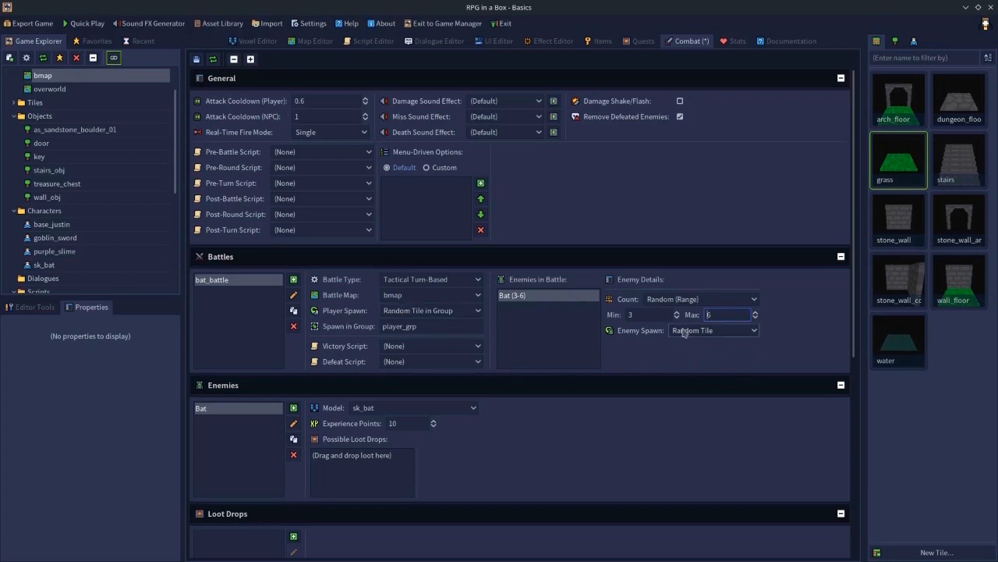
- Set the bat's enemy spawn to Random Tile in Group
{"action": "left_click", "coordinate": [327, 43]}
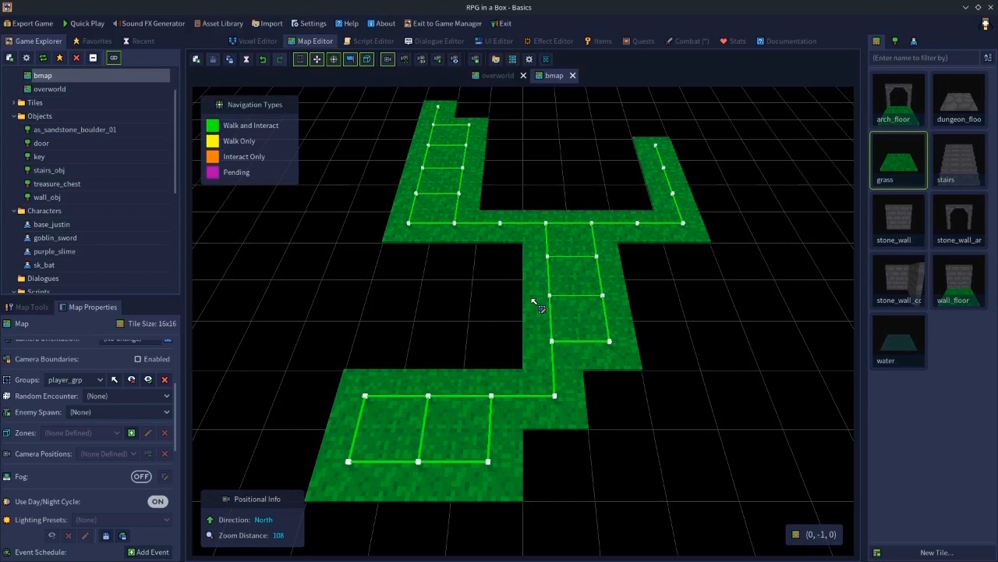
{"action": "left_click", "coordinate": [686, 42]}
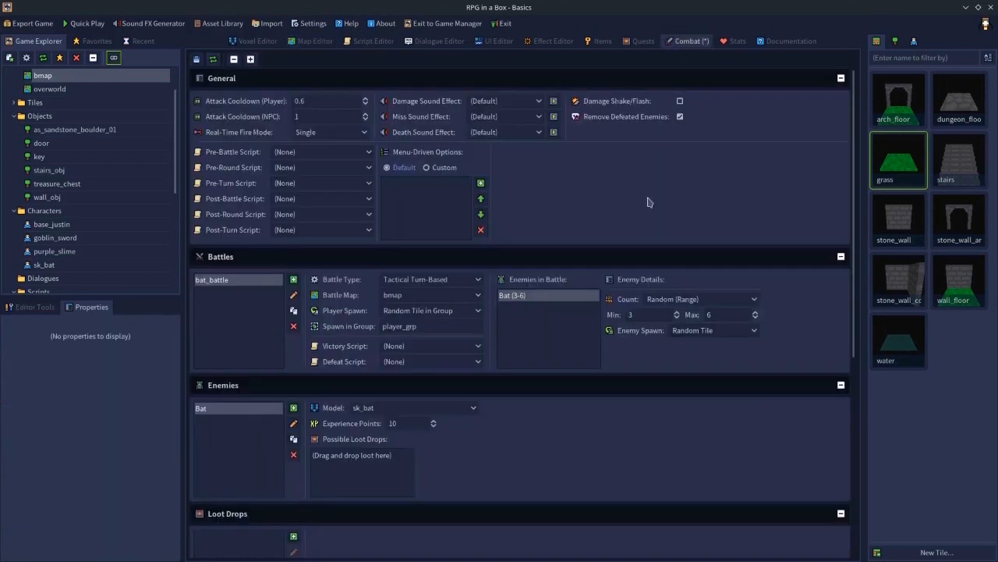
{"action": "left_click", "coordinate": [696, 331]}
{"action": "left_click", "coordinate": [696, 357]}
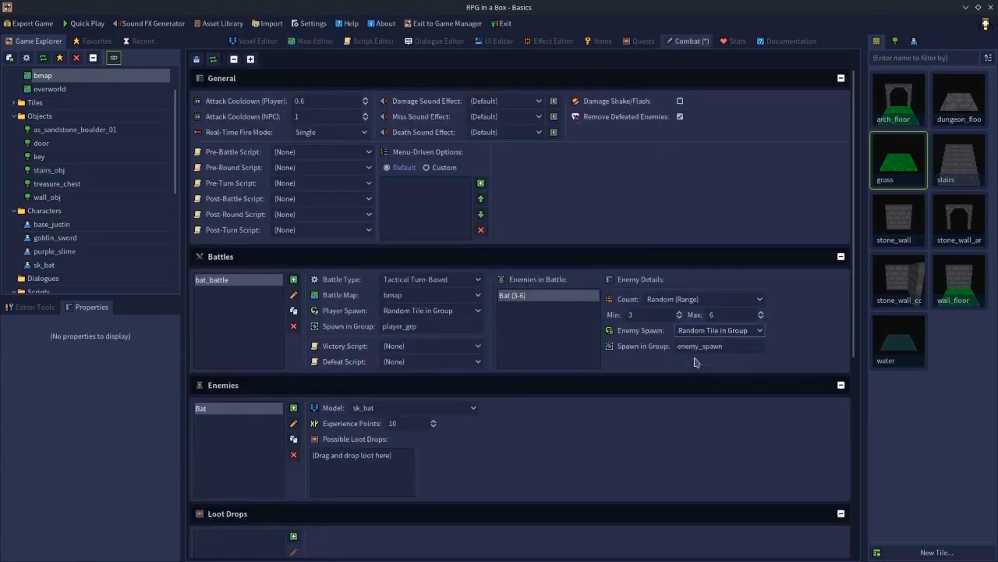
- Group the tiles at the top of bmap's upper-left branch as bat_zone and save the map
{"action": "left_click", "coordinate": [318, 43]}
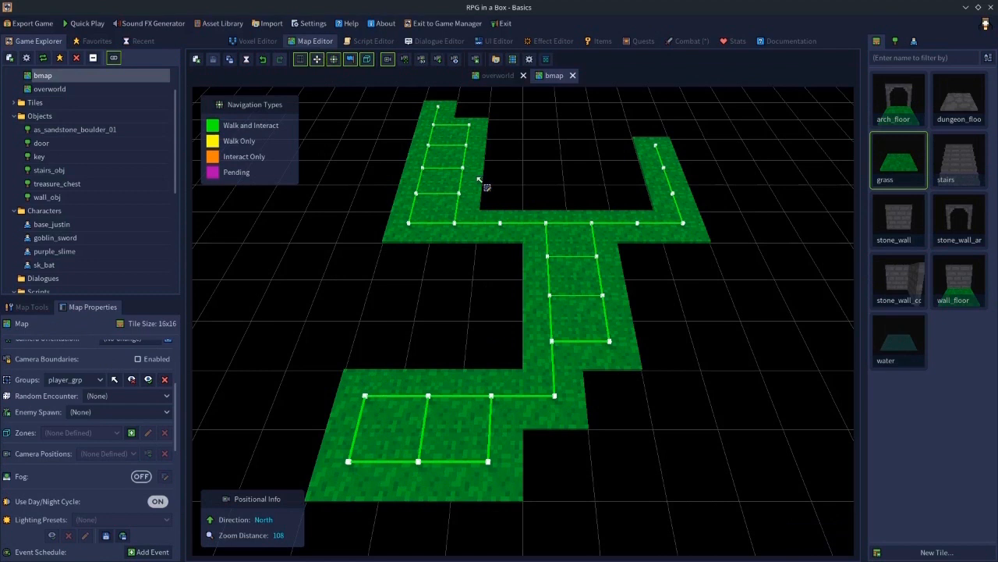
{"action": "left_click_drag", "start_coordinate": [436, 116], "coordinate": [468, 173]}
{"action": "key", "text": "ctrl+g"}
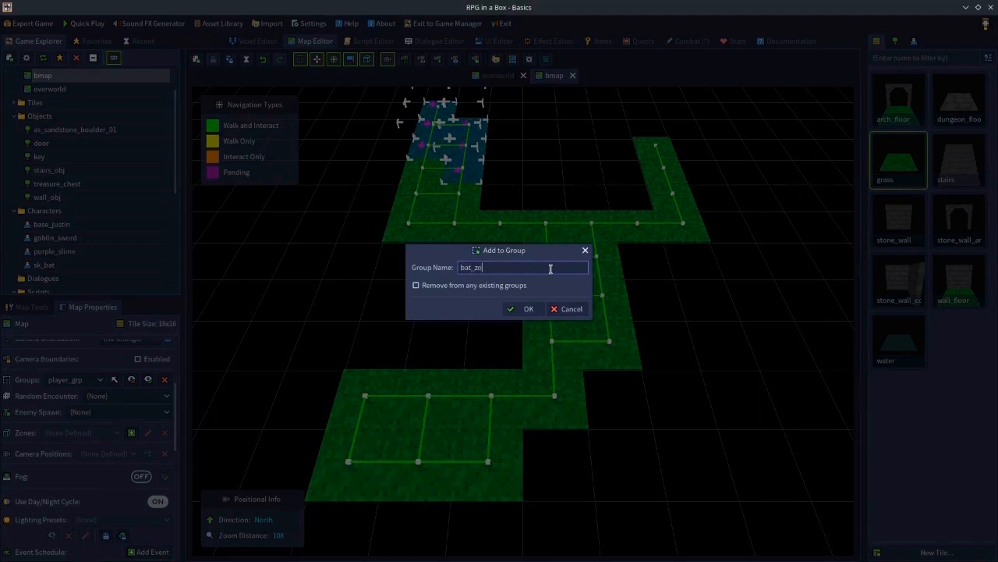
{"action": "type", "text": "bat_zone"}
{"action": "key", "text": "Return"}
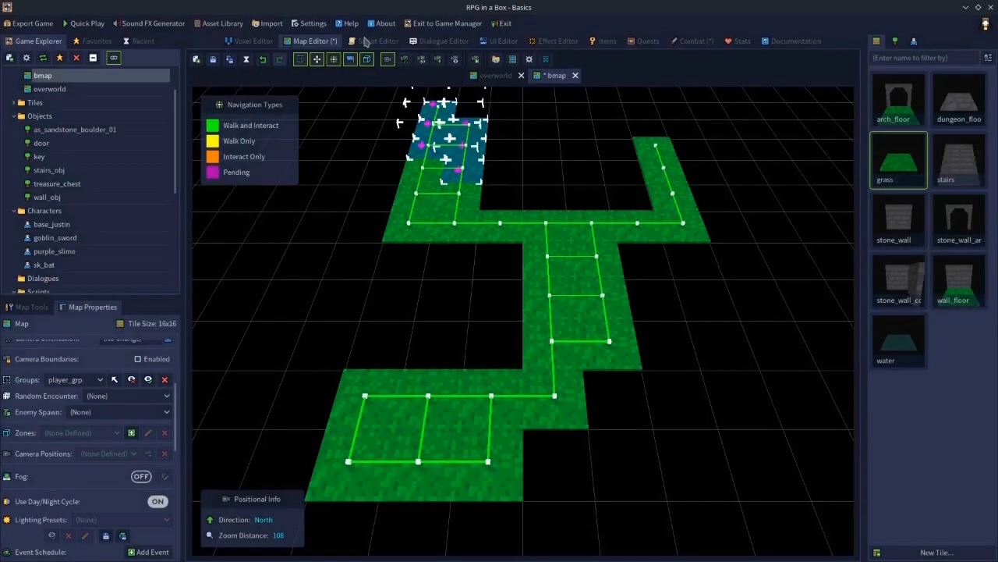
{"action": "left_click", "coordinate": [213, 59]}
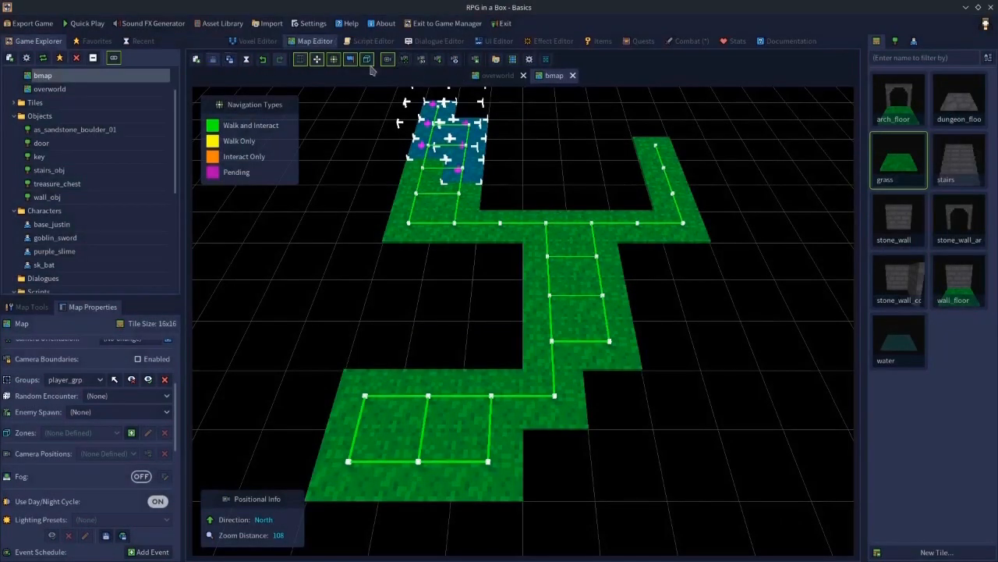
- Set the bat's enemy spawn group to bat_zone and save the combat settings
{"action": "left_click", "coordinate": [681, 41]}
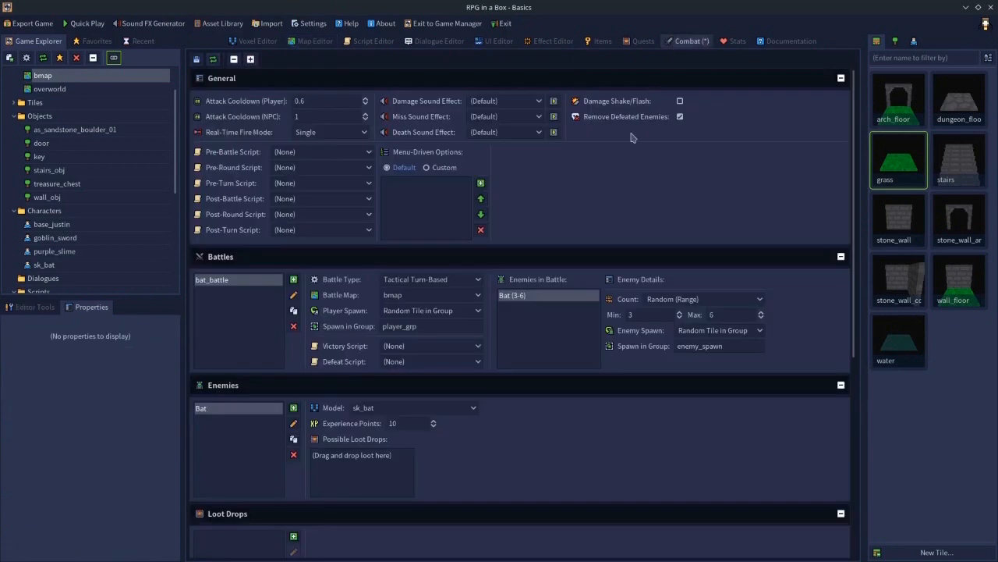
{"action": "left_click", "coordinate": [735, 346]}
{"action": "left_click_drag", "start_coordinate": [734, 346], "coordinate": [620, 348]}
{"action": "type", "text": "bat_zone"}
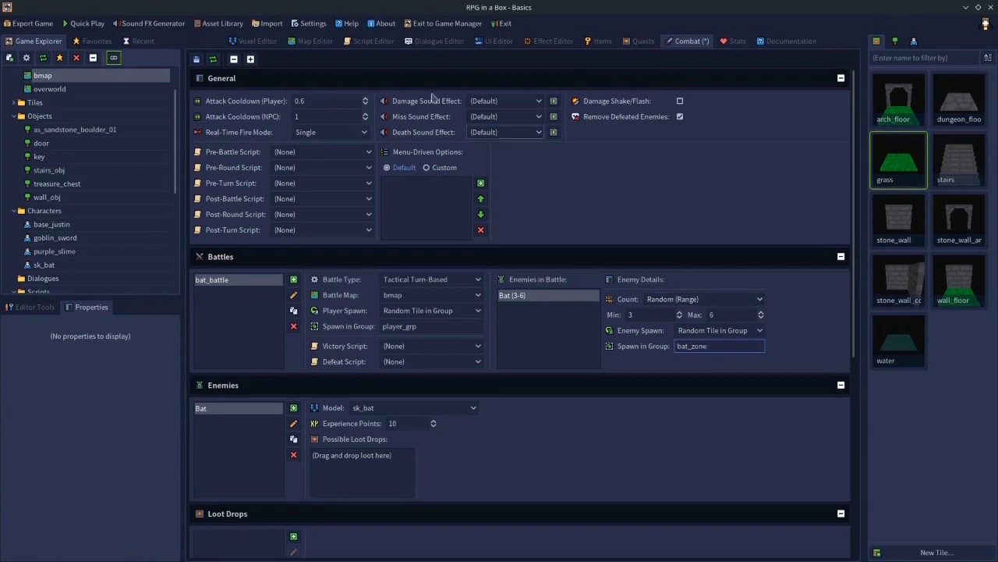
{"action": "left_click", "coordinate": [196, 60]}
- Delete both tile groups from bmap and save the map
{"action": "left_click", "coordinate": [318, 41]}
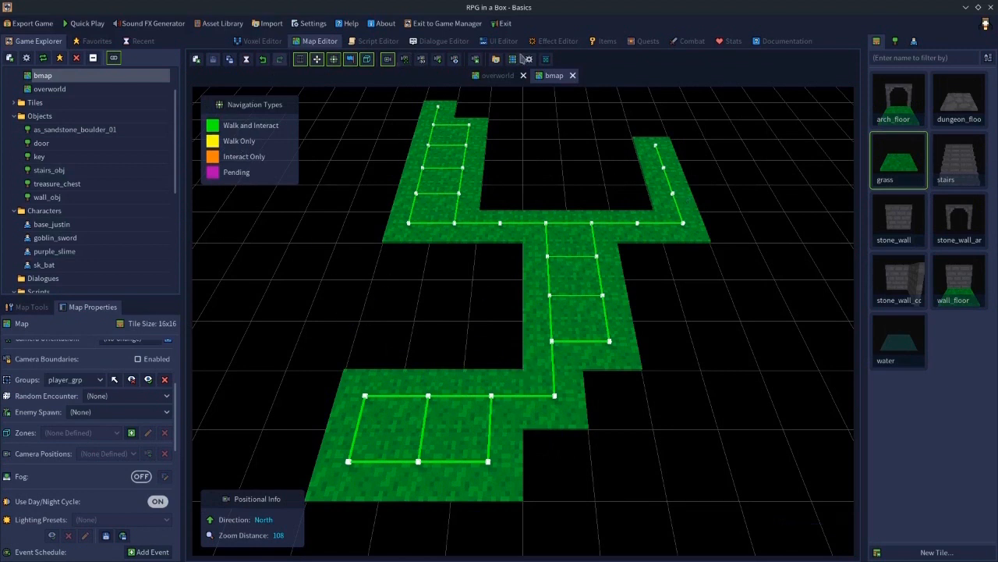
{"action": "left_click", "coordinate": [691, 42]}
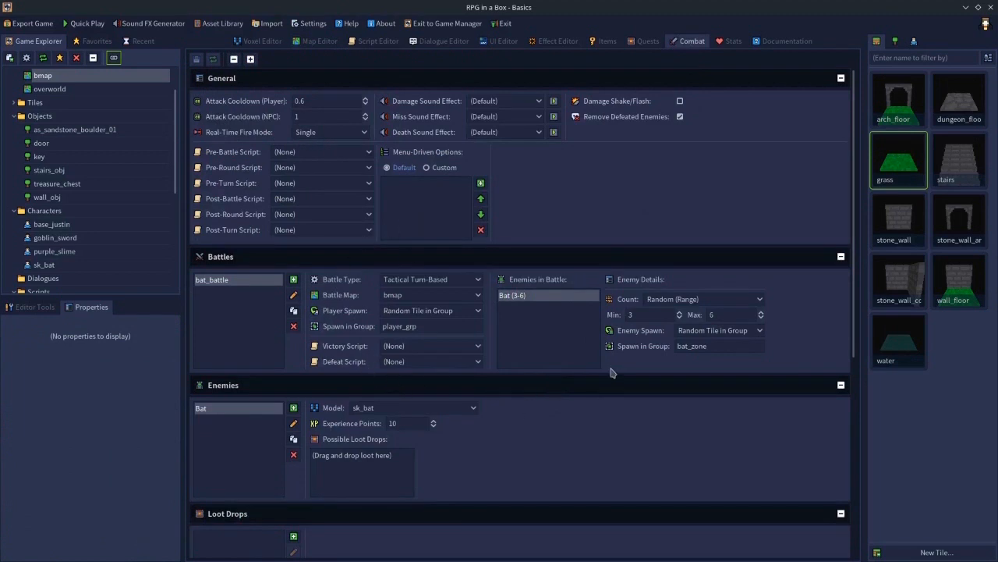
{"action": "left_click", "coordinate": [321, 41]}
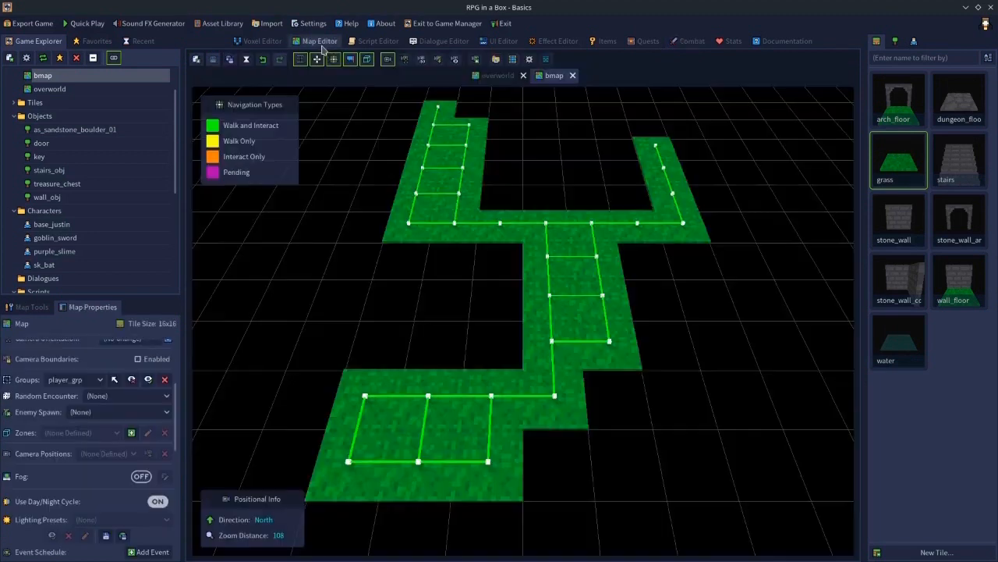
{"action": "left_click", "coordinate": [164, 380]}
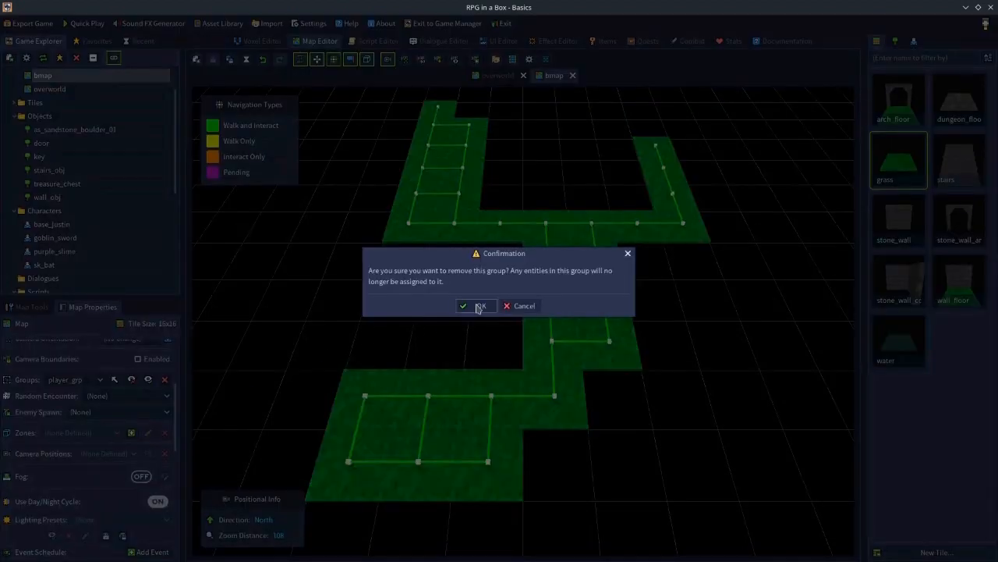
{"action": "left_click", "coordinate": [468, 308]}
{"action": "left_click", "coordinate": [165, 380]}
{"action": "left_click", "coordinate": [474, 308]}
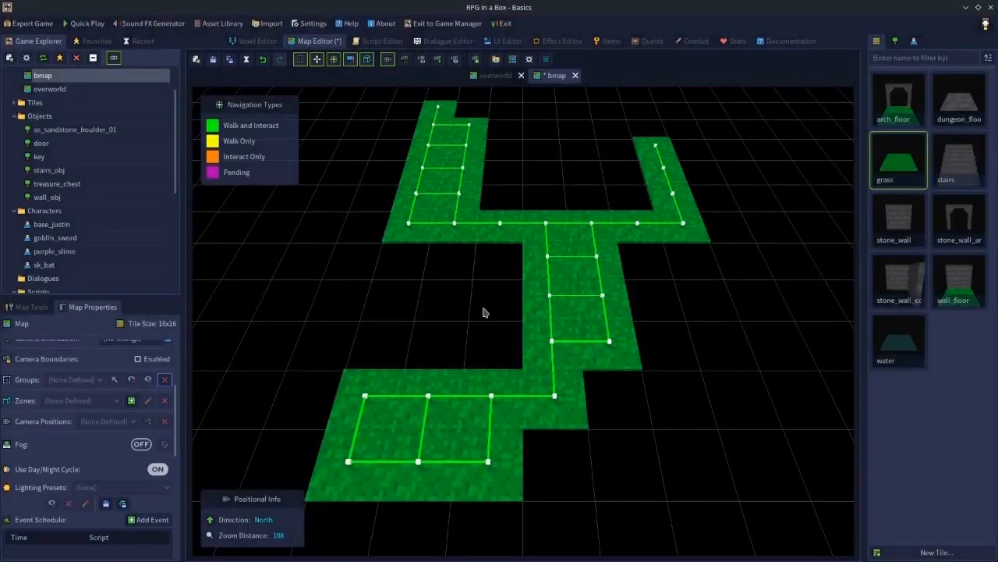
{"action": "left_click", "coordinate": [213, 59]}
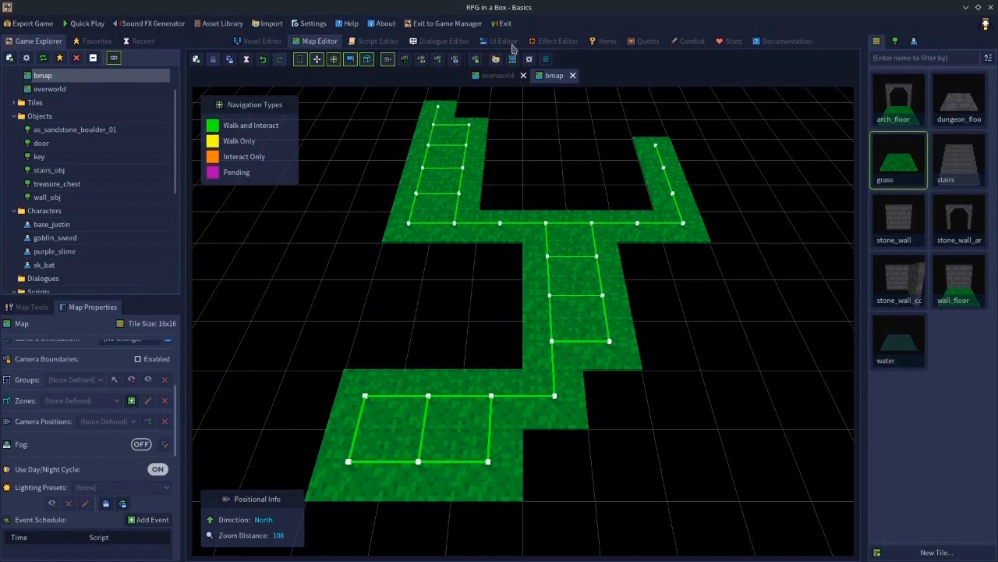
- Set the bat's enemy spawn and bat_battle's player spawn to Random Tile
{"action": "left_click", "coordinate": [676, 43]}
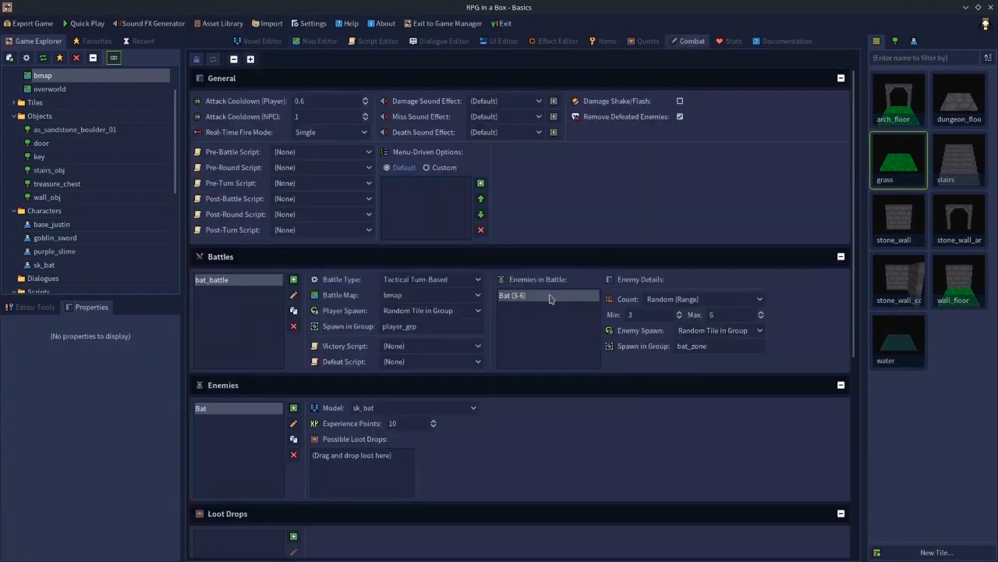
{"action": "left_click", "coordinate": [690, 331]}
{"action": "left_click", "coordinate": [702, 356]}
{"action": "left_click", "coordinate": [417, 311]}
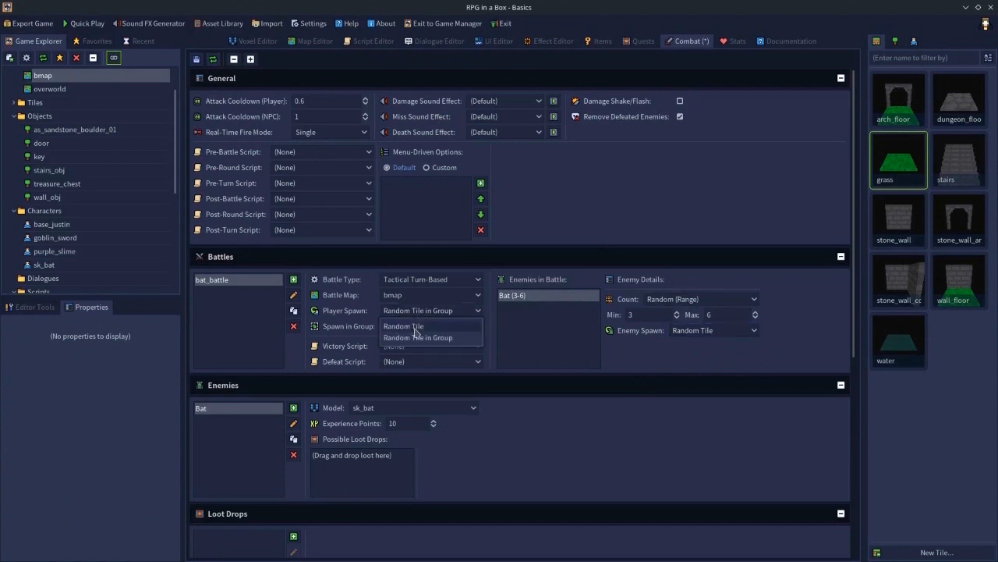
{"action": "left_click", "coordinate": [417, 330]}
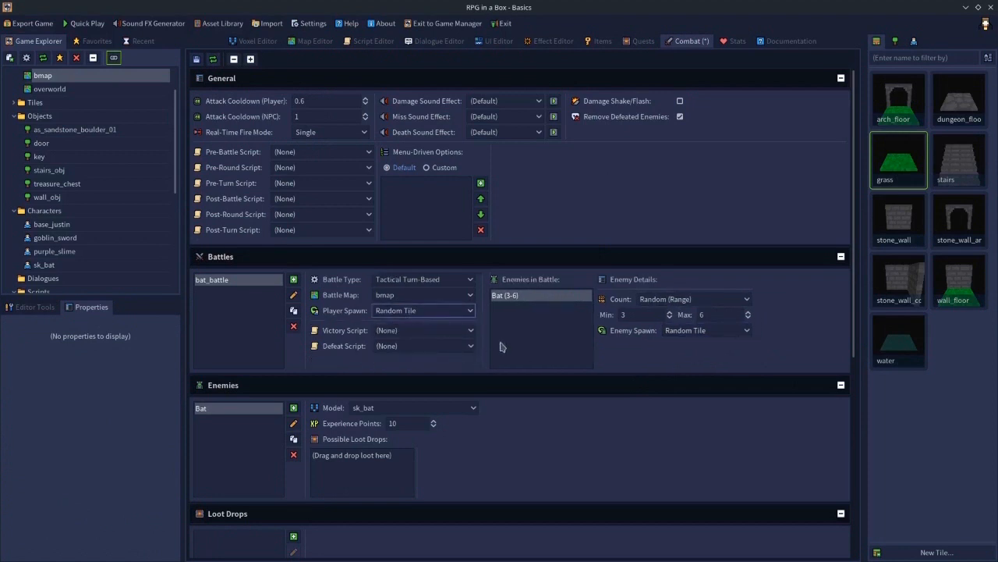
- Set the bat's enemy count in bat_battle to a Fixed value of 2
{"action": "left_click", "coordinate": [650, 303]}
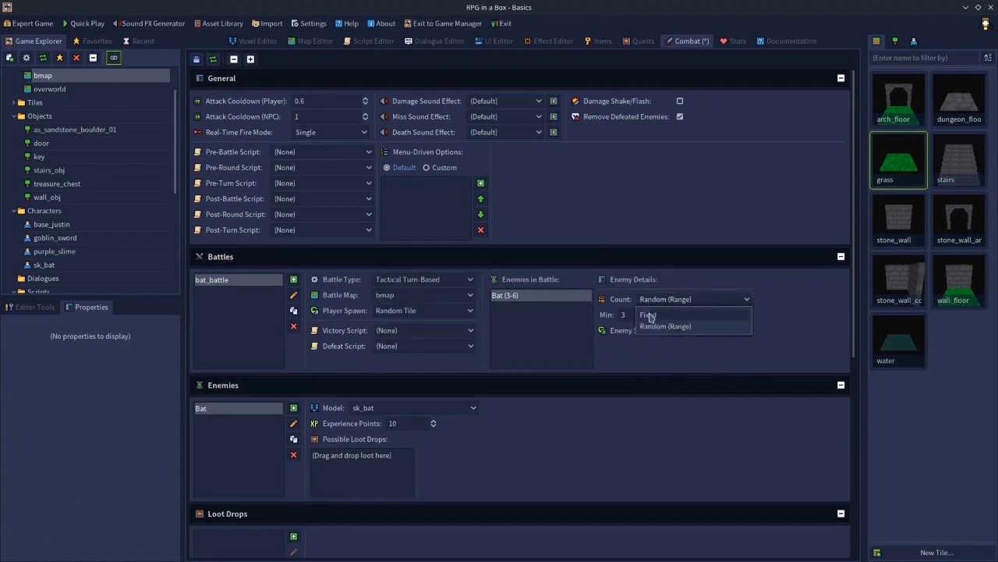
{"action": "left_click", "coordinate": [649, 315]}
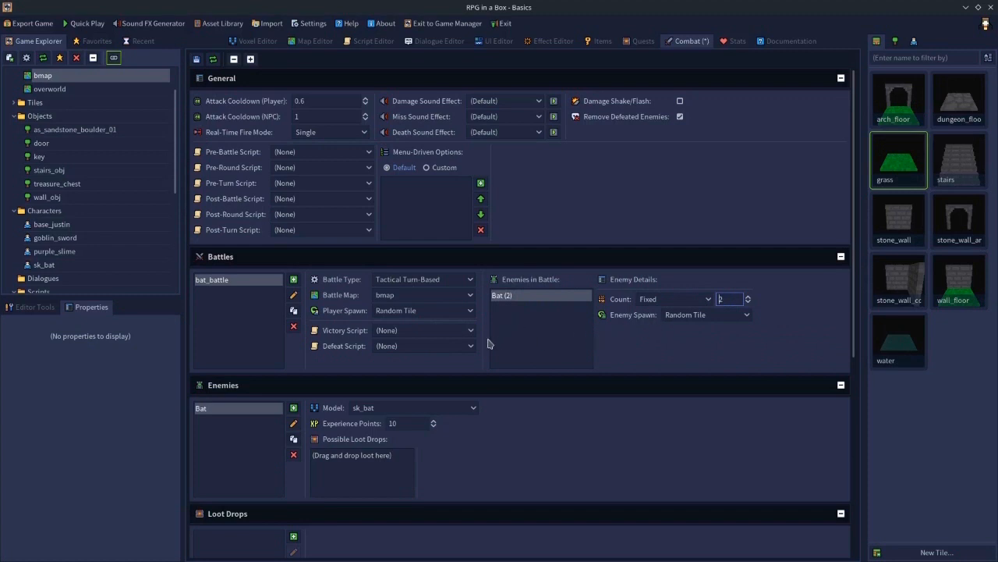
{"action": "left_click", "coordinate": [390, 330]}
{"action": "left_click", "coordinate": [406, 347]}
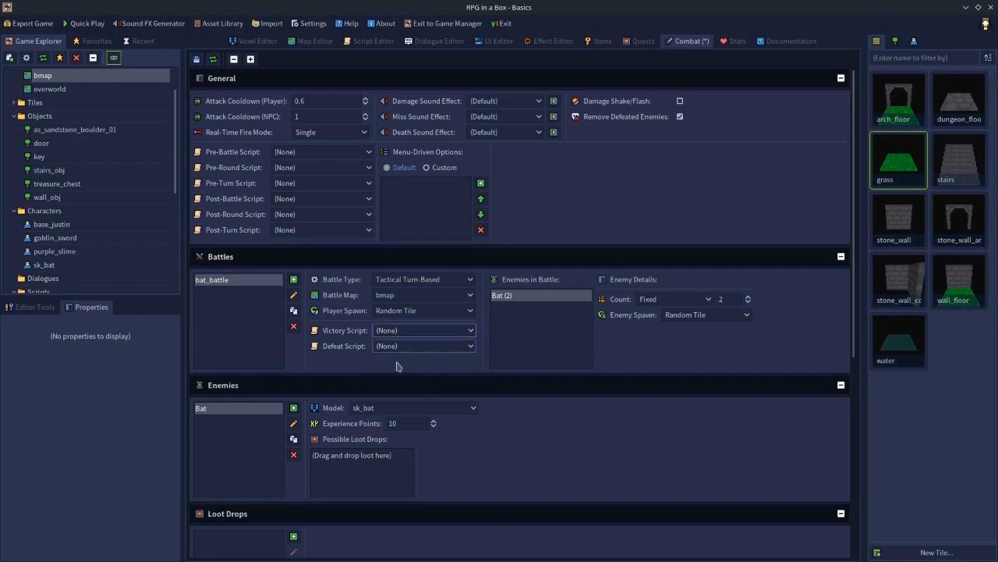
{"action": "left_click", "coordinate": [429, 348]}
{"action": "left_click", "coordinate": [526, 345]}
{"action": "left_click", "coordinate": [292, 152]}
{"action": "left_click", "coordinate": [515, 192]}
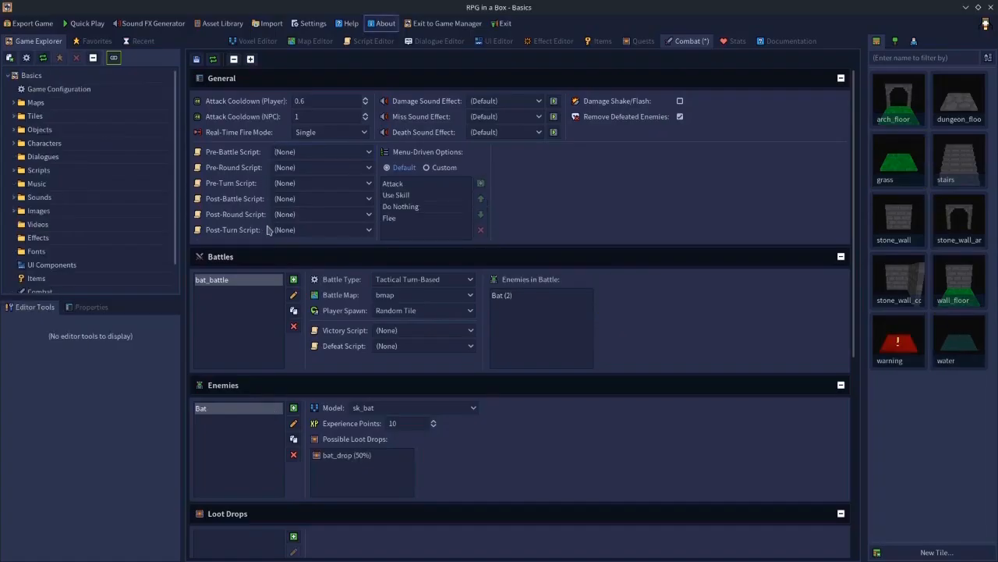
- Switch bat_battle's battle type to Menu-Driven Turn-Based and back to Tactical Turn-Based to compare the options
{"action": "left_click", "coordinate": [414, 279]}
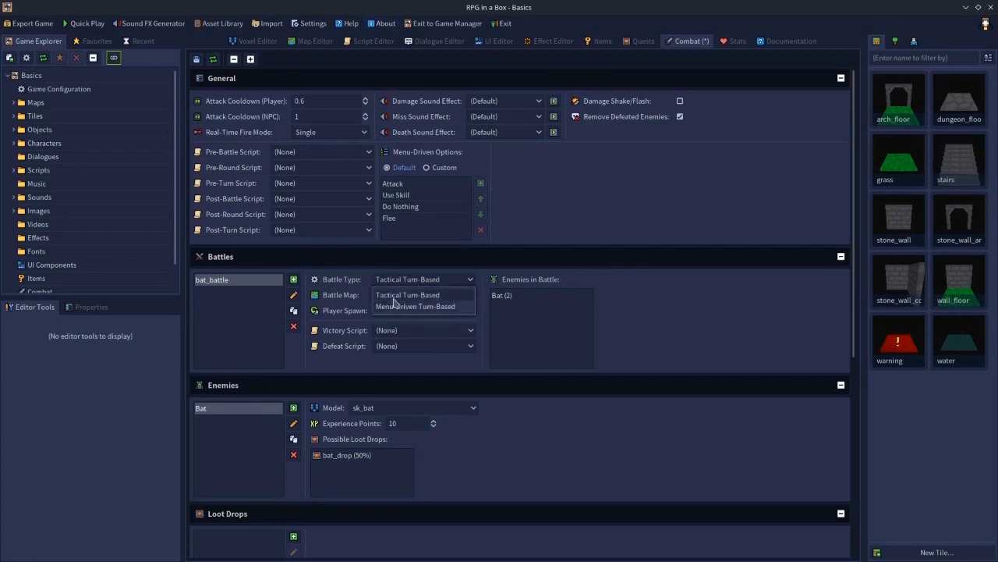
{"action": "left_click", "coordinate": [398, 306]}
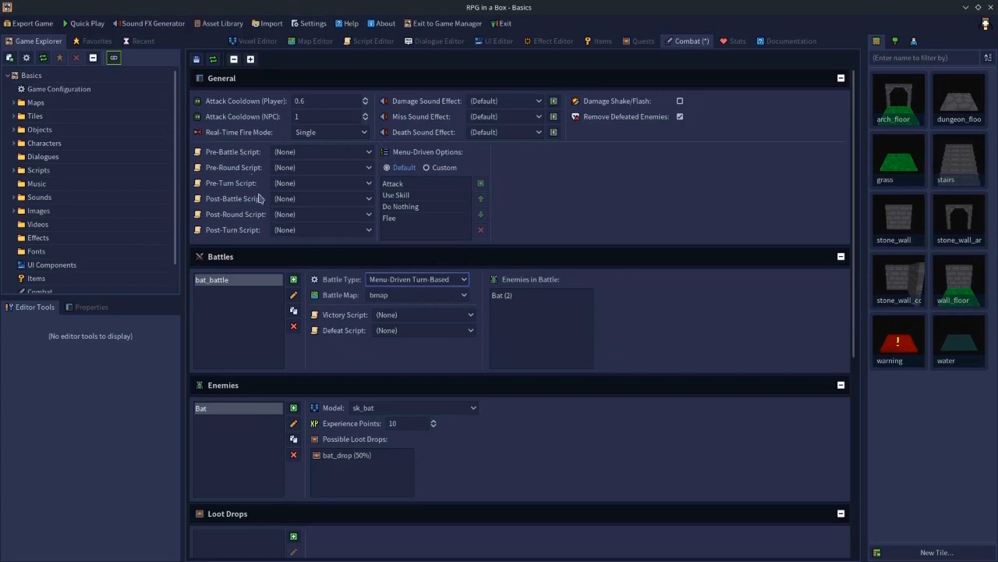
{"action": "left_click", "coordinate": [410, 278]}
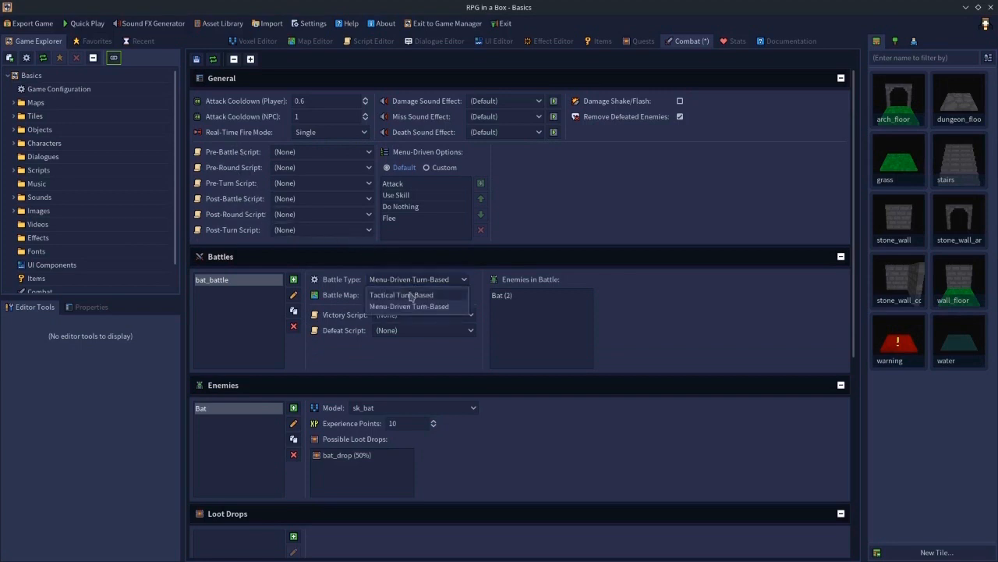
{"action": "left_click", "coordinate": [407, 294]}
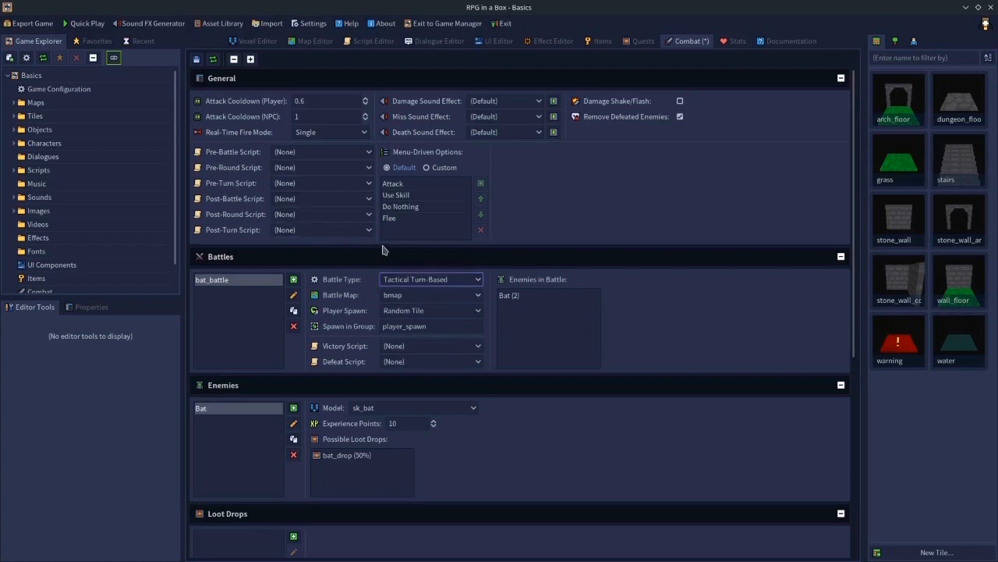
{"action": "left_click", "coordinate": [426, 281]}
{"action": "left_click", "coordinate": [412, 307]}
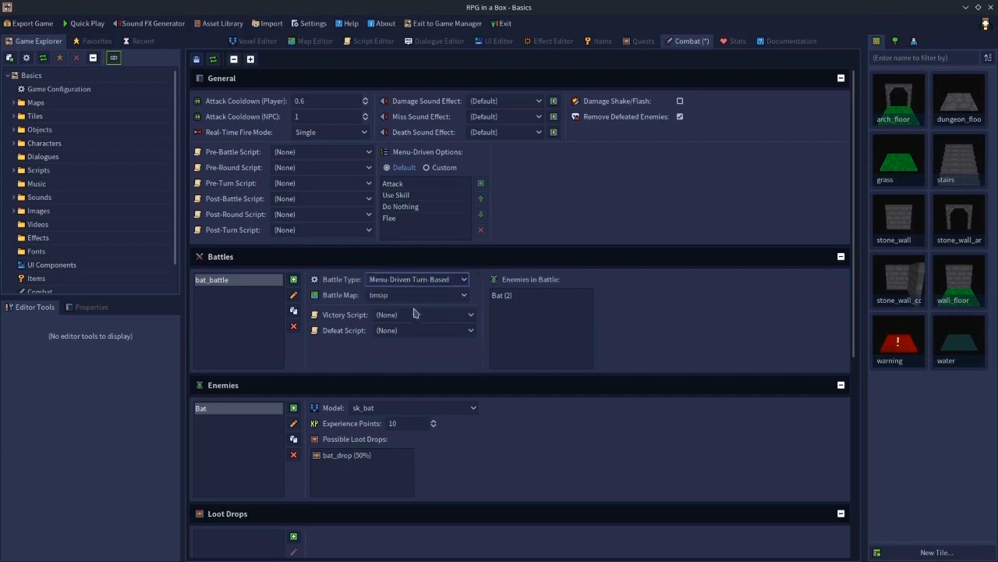
{"action": "left_click", "coordinate": [402, 278]}
{"action": "left_click", "coordinate": [413, 294]}
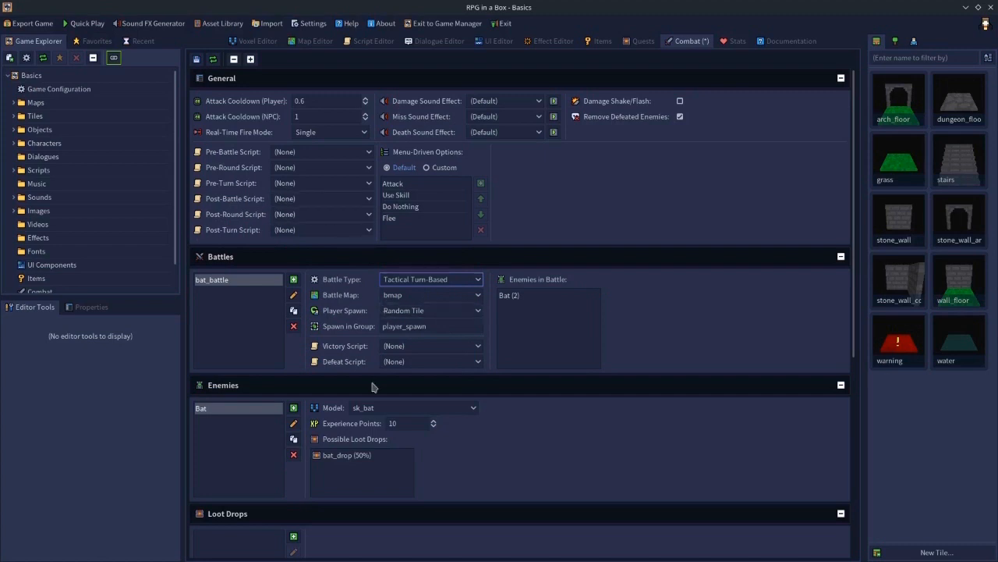
- Add a new battle named slime_battle
{"action": "scroll", "coordinate": [373, 388], "scroll_direction": "down", "scroll_amount": 3}
{"action": "scroll", "coordinate": [347, 253], "scroll_direction": "up", "scroll_amount": 3}
{"action": "left_click", "coordinate": [293, 279]}
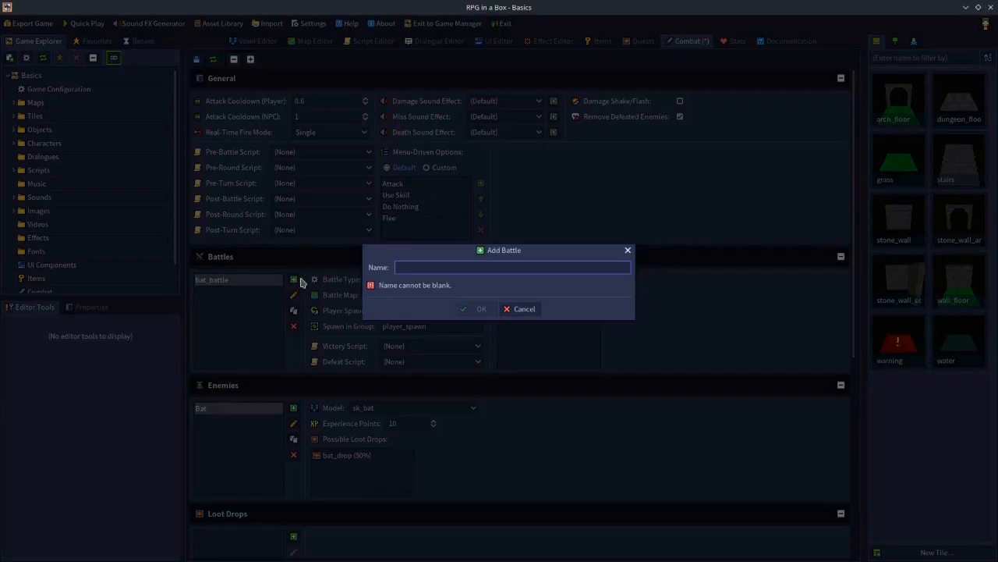
{"action": "type", "text": "slime_battle"}
{"action": "key", "text": "Return"}
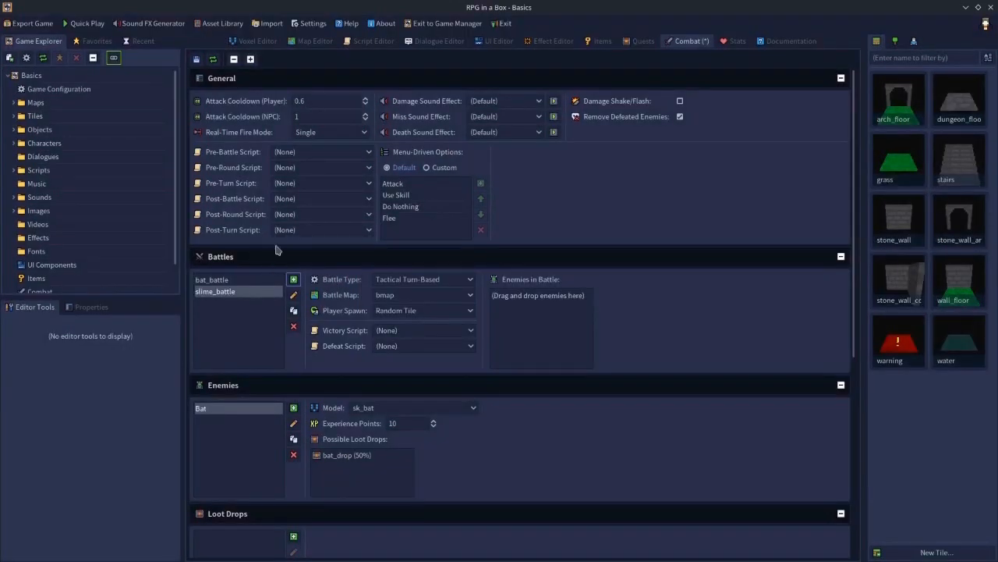
- Set the Pre-Turn script to death and then reset it to (None)
{"action": "left_click", "coordinate": [224, 280]}
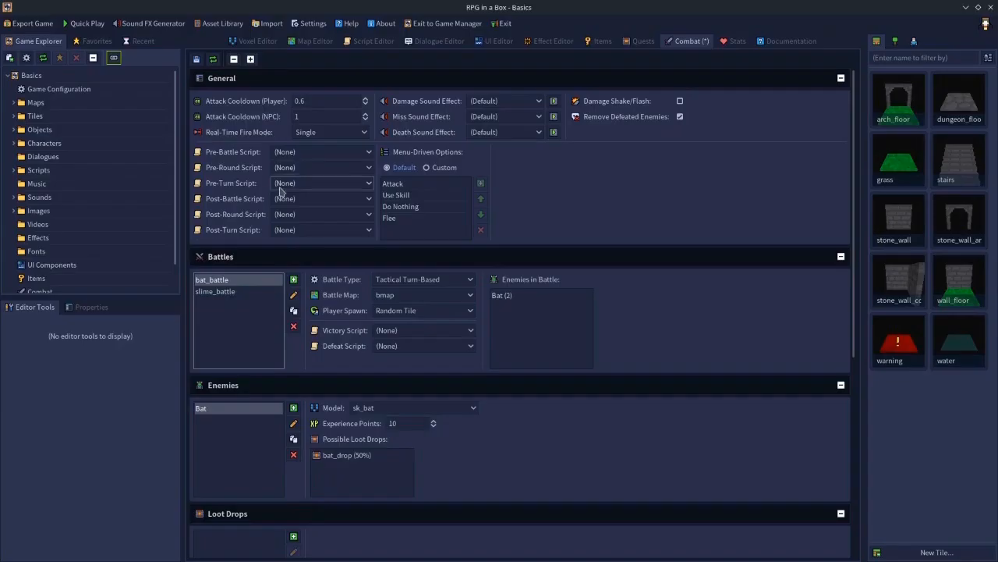
{"action": "left_click", "coordinate": [282, 184]}
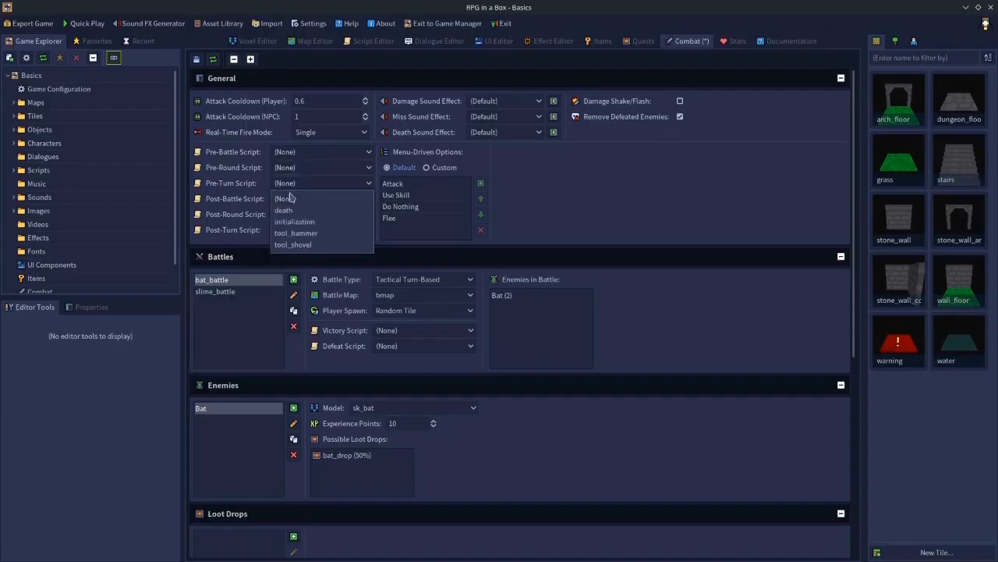
{"action": "left_click", "coordinate": [302, 211]}
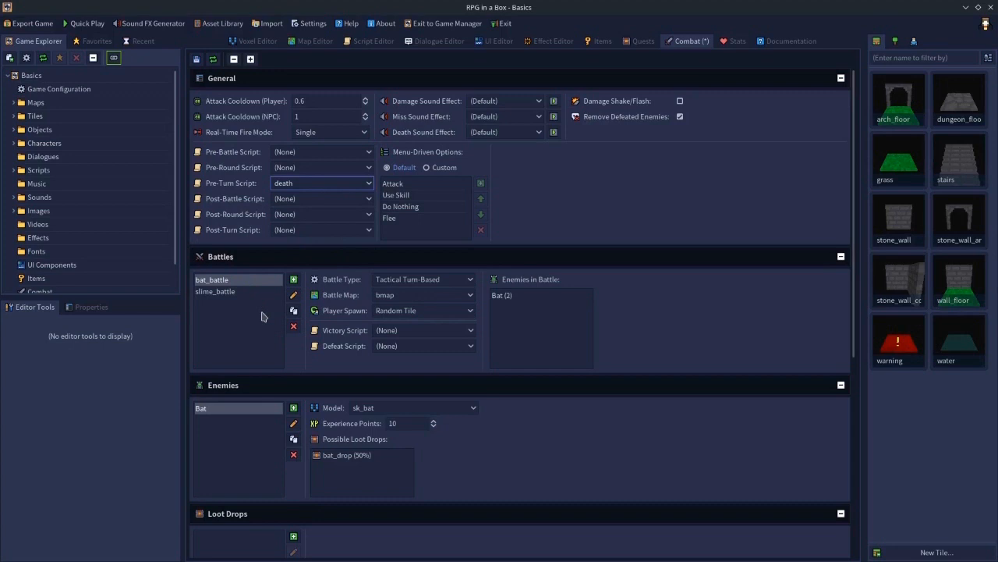
{"action": "left_click", "coordinate": [293, 182]}
{"action": "left_click", "coordinate": [284, 197]}
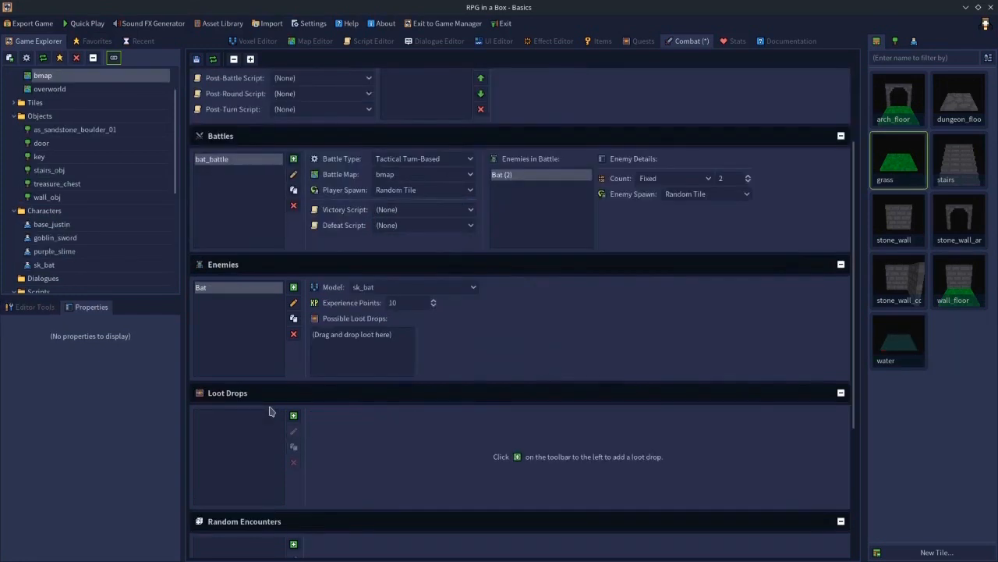
- Add a random encounter named bat_encounter
{"action": "scroll", "coordinate": [270, 411], "scroll_direction": "down", "scroll_amount": 5}
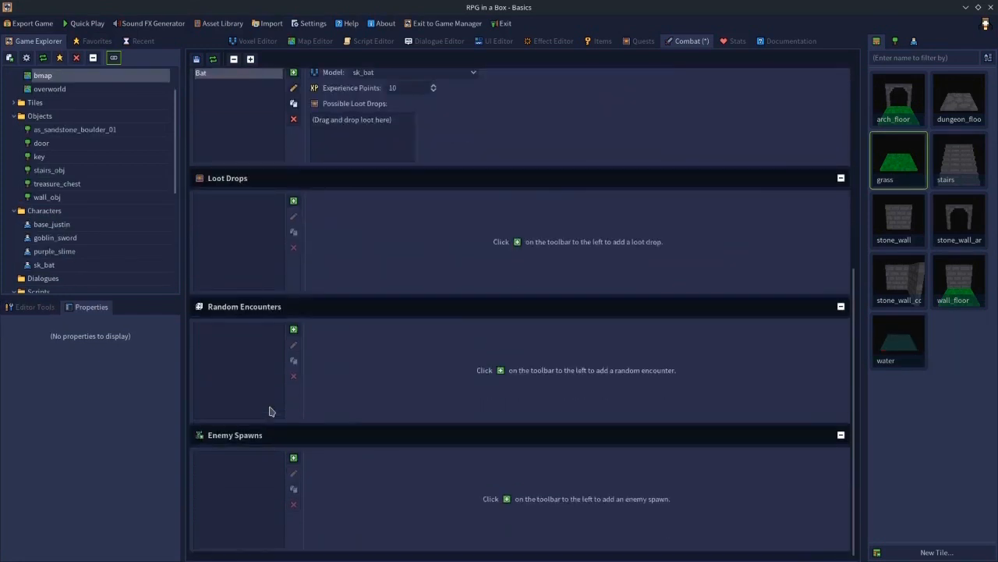
{"action": "scroll", "coordinate": [271, 397], "scroll_direction": "up", "scroll_amount": 3}
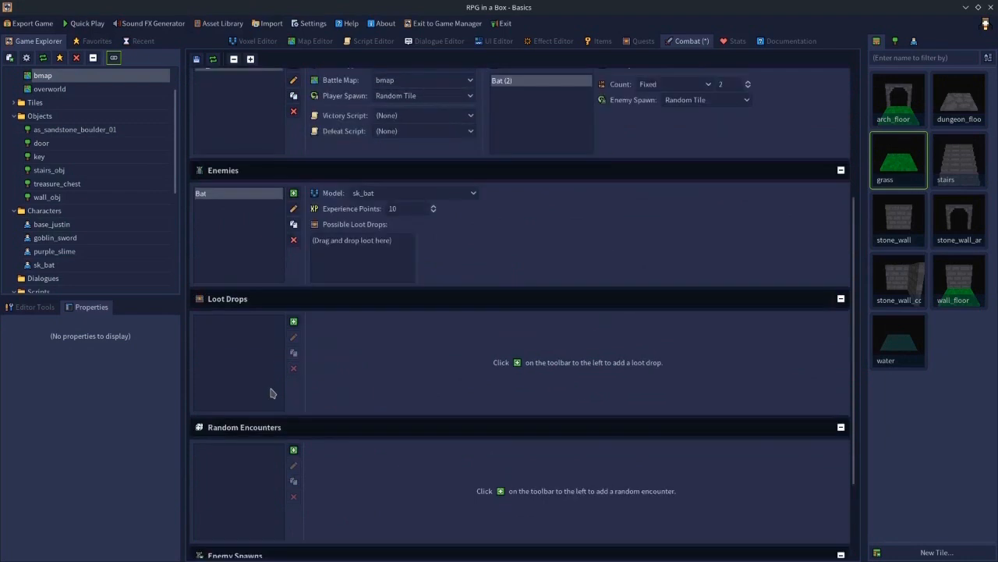
{"action": "scroll", "coordinate": [271, 392], "scroll_direction": "down", "scroll_amount": 3}
{"action": "scroll", "coordinate": [288, 343], "scroll_direction": "up", "scroll_amount": 7}
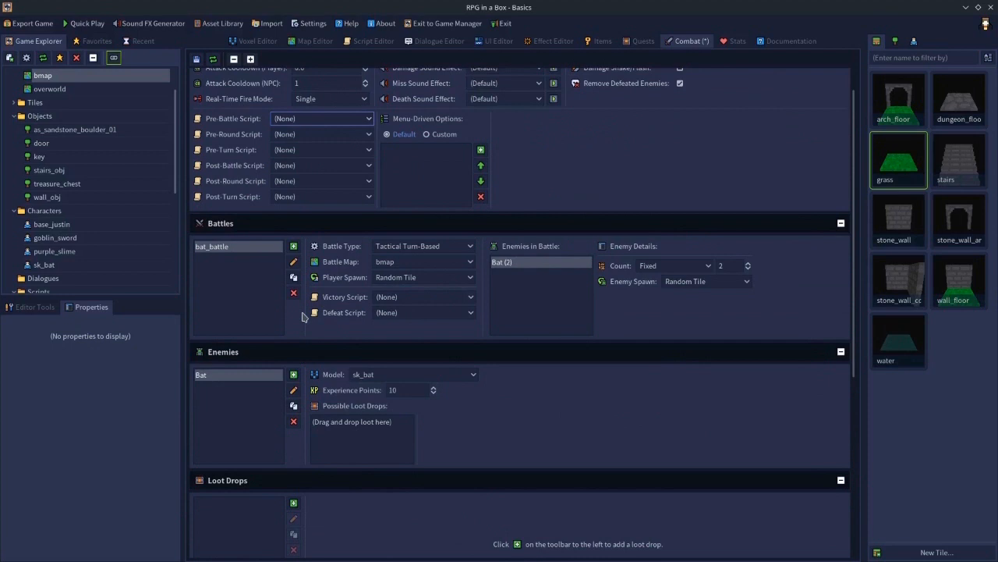
{"action": "scroll", "coordinate": [302, 316], "scroll_direction": "down", "scroll_amount": 5}
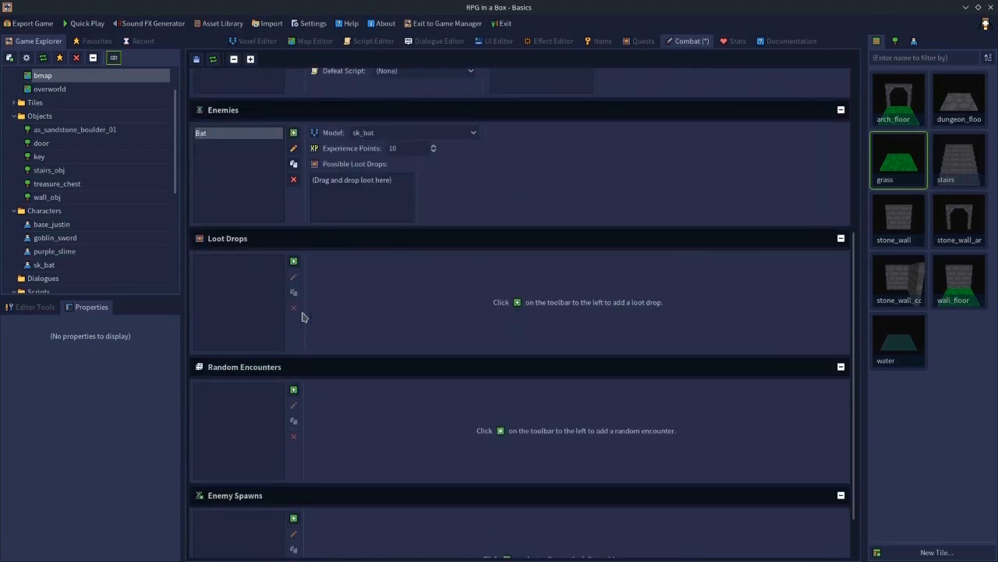
{"action": "scroll", "coordinate": [302, 316], "scroll_direction": "down", "scroll_amount": 1}
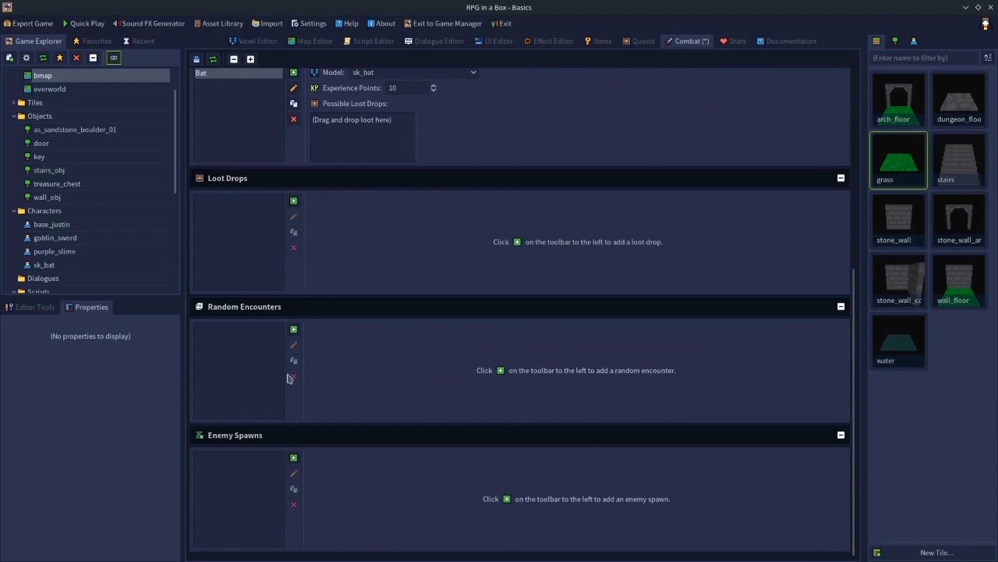
{"action": "left_click", "coordinate": [294, 331]}
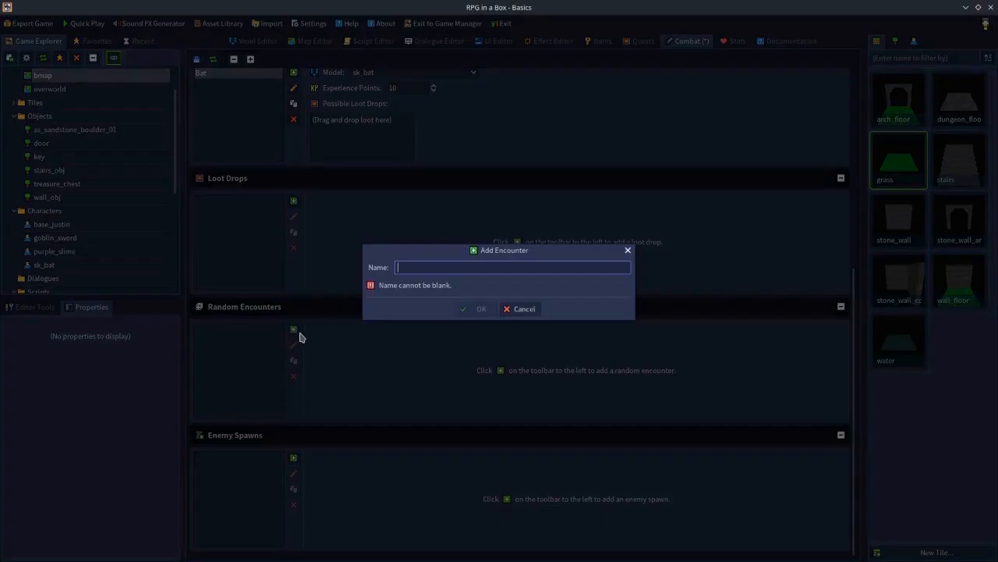
{"action": "type", "text": "bat_encounter"}
{"action": "key", "text": "Return"}
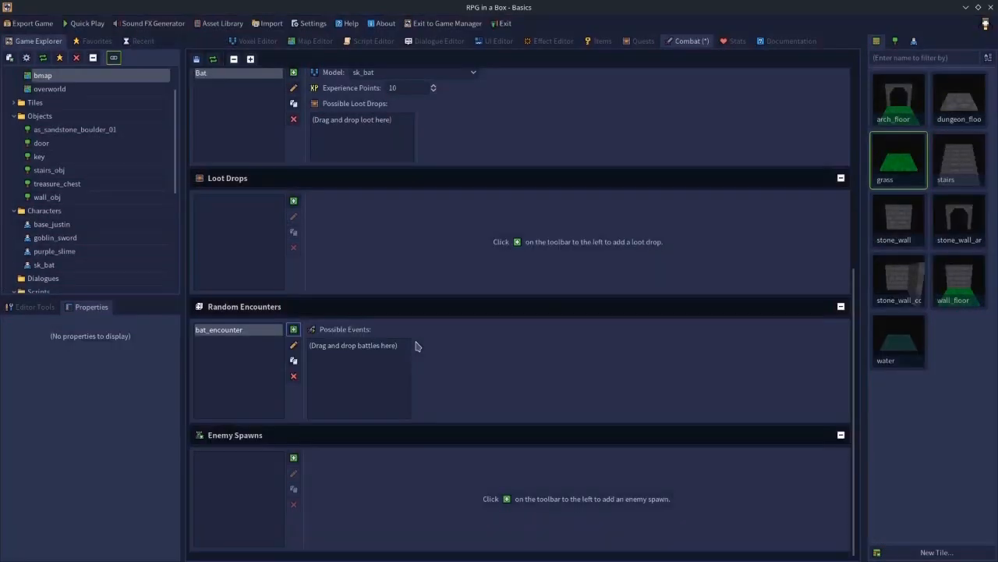
- Add bat_battle to bat_encounter's possible events with a 10% chance
{"action": "scroll", "coordinate": [396, 281], "scroll_direction": "up", "scroll_amount": 2}
{"action": "scroll", "coordinate": [241, 216], "scroll_direction": "up", "scroll_amount": 2}
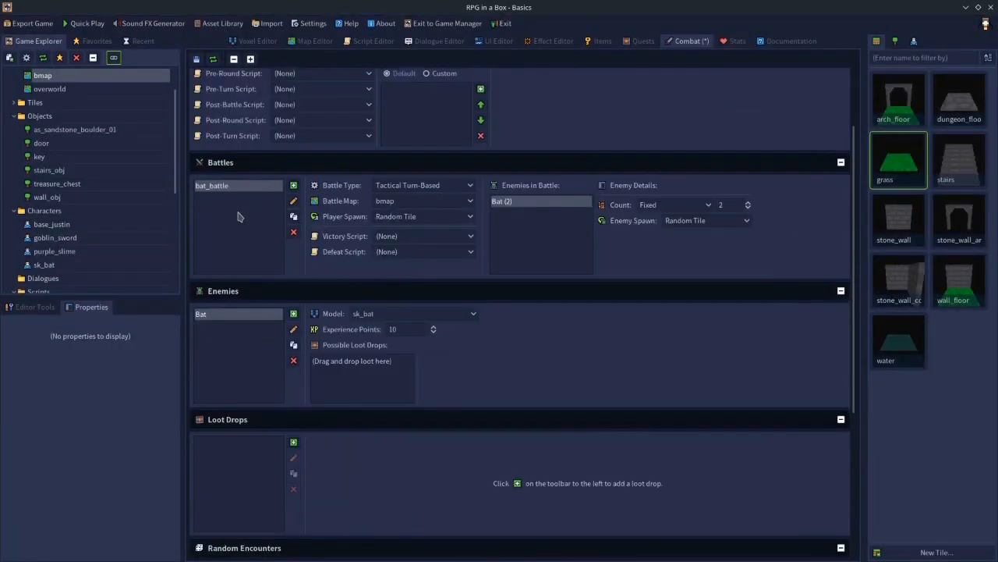
{"action": "left_click_drag", "start_coordinate": [211, 190], "coordinate": [348, 358]}
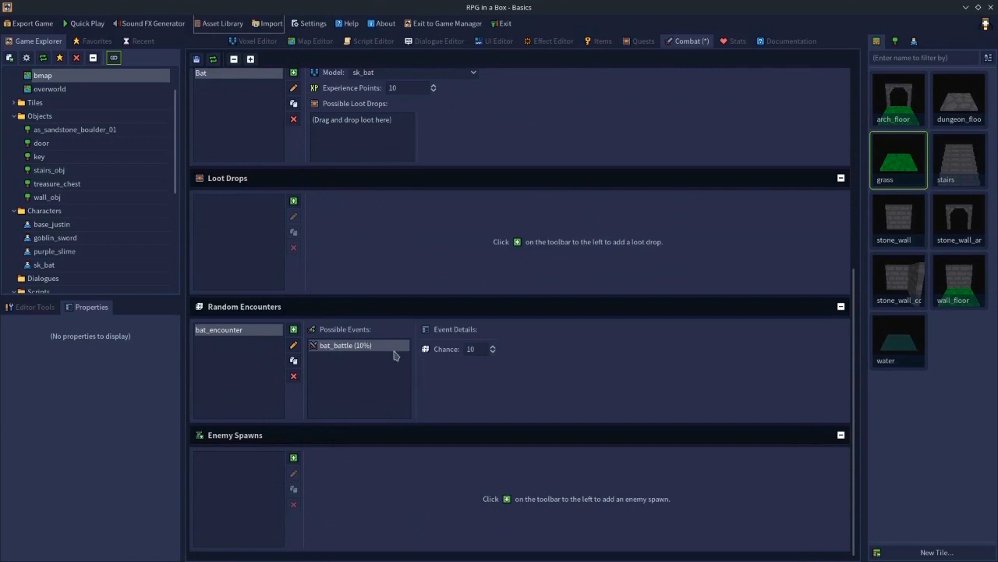
{"action": "left_click", "coordinate": [476, 350]}
- Open the overworld map, group the tiles in the wall's gap as danger_zone, and save the map
{"action": "left_click", "coordinate": [306, 42]}
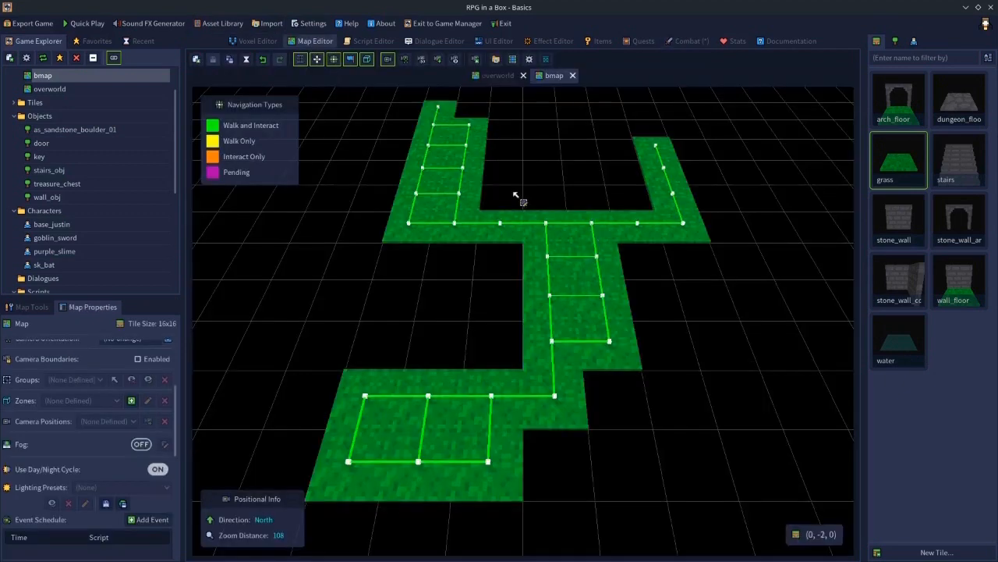
{"action": "left_click", "coordinate": [497, 76]}
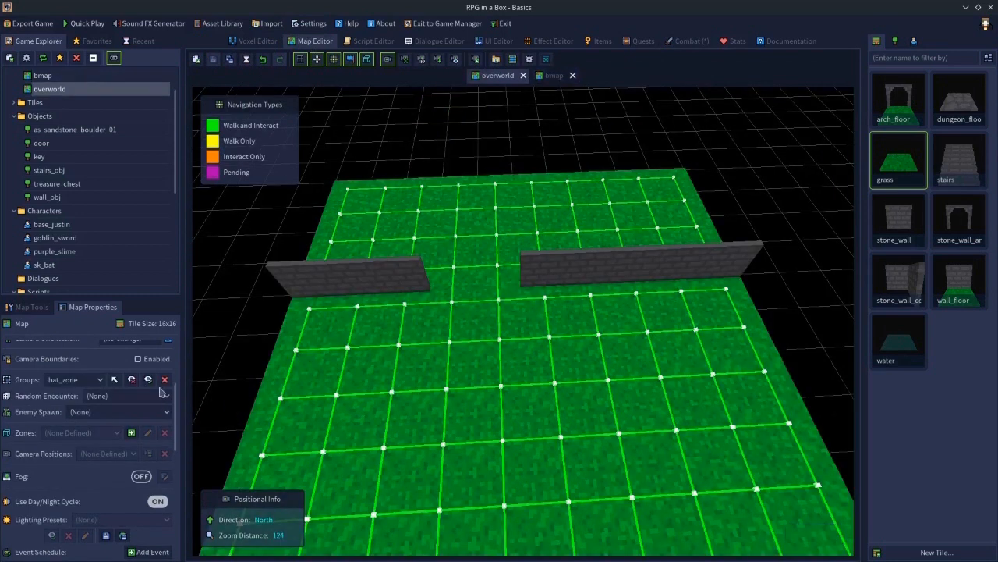
{"action": "left_click", "coordinate": [115, 381]}
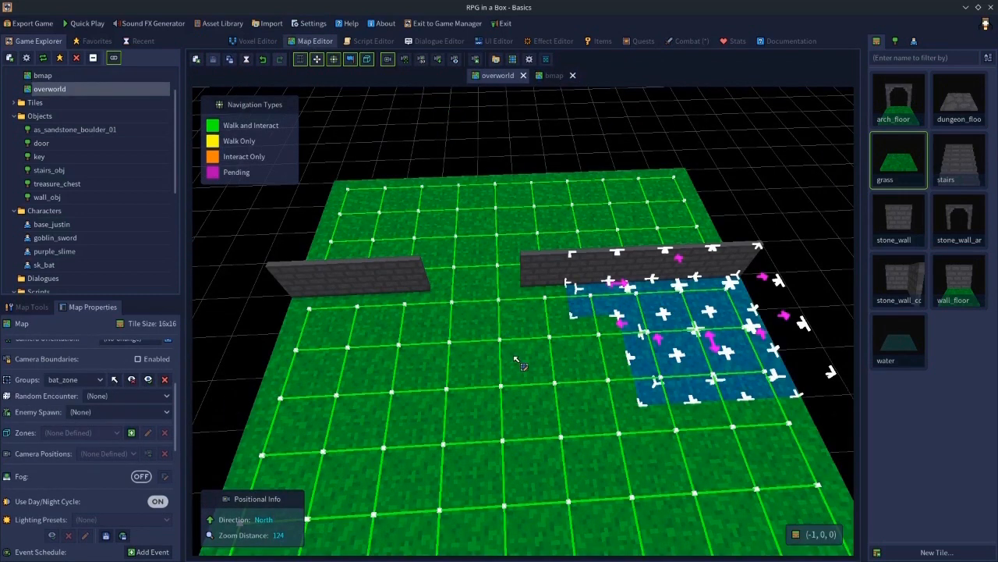
{"action": "left_click", "coordinate": [499, 383]}
{"action": "mouse_move", "coordinate": [448, 269]}
{"action": "left_mouse_down"}
{"action": "mouse_move", "coordinate": [487, 304]}
{"action": "mouse_move", "coordinate": [504, 292]}
{"action": "mouse_move", "coordinate": [498, 265]}
{"action": "mouse_move", "coordinate": [516, 306]}
{"action": "left_mouse_up"}
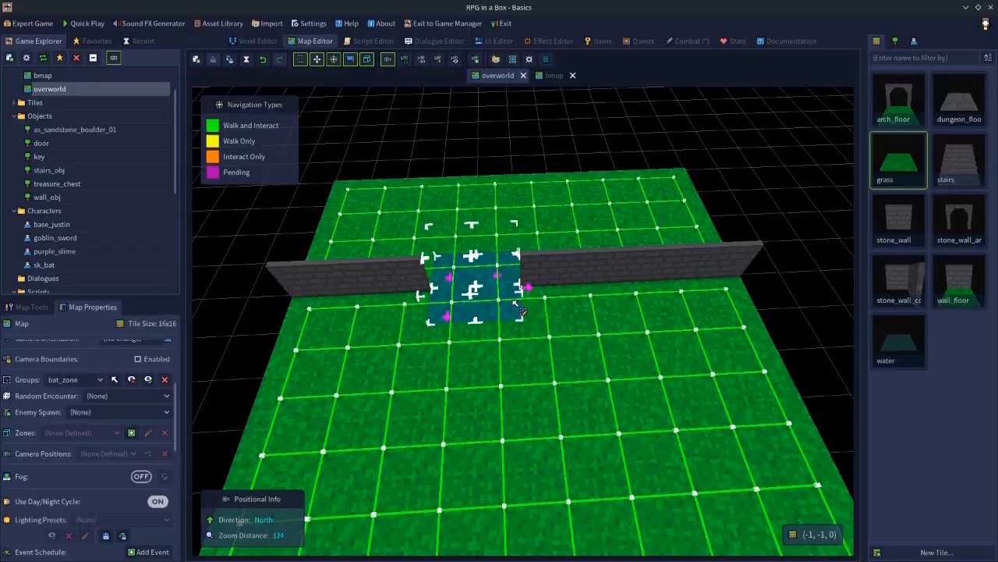
{"action": "key", "text": "ctrl+g"}
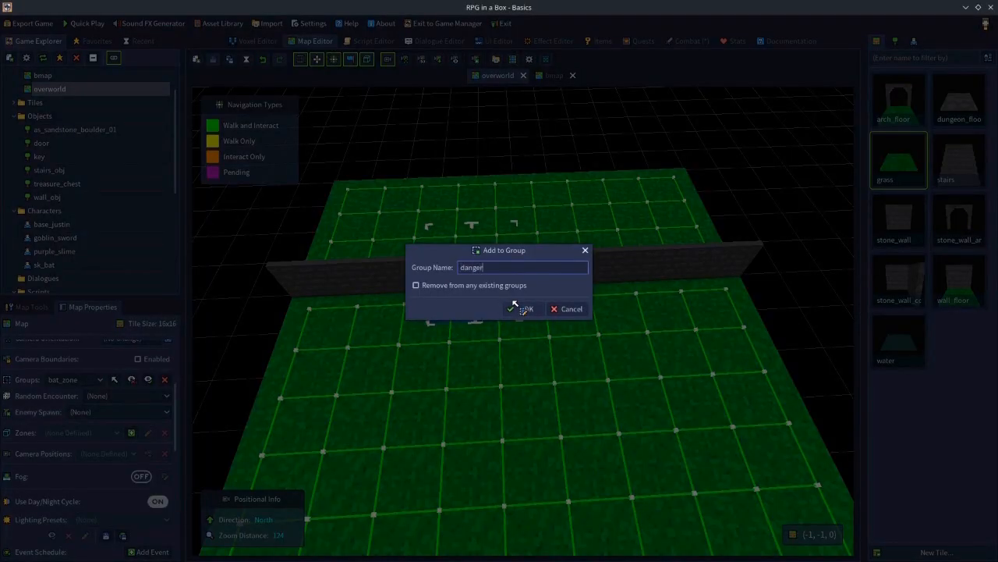
{"action": "left_click", "coordinate": [516, 305]}
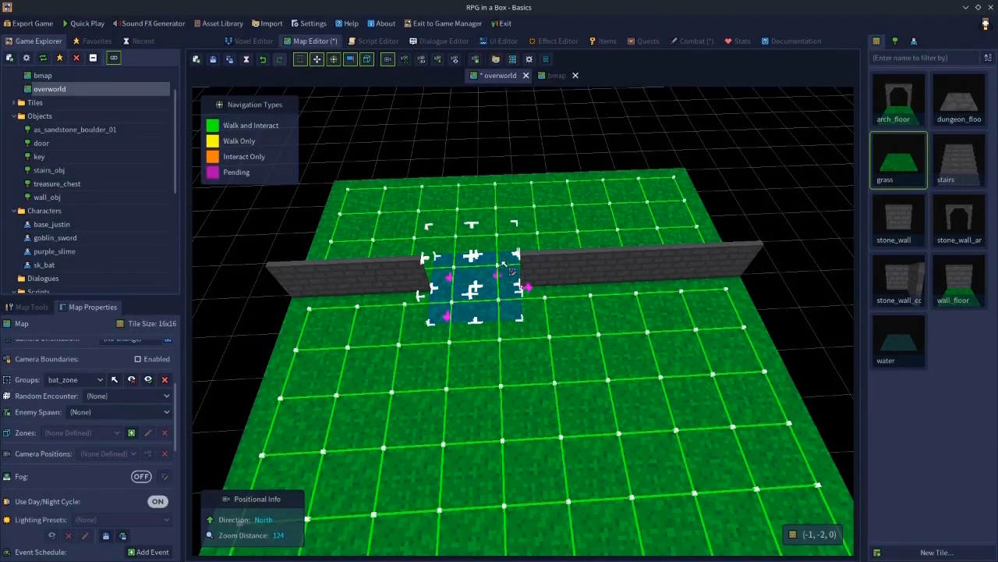
{"action": "left_click", "coordinate": [631, 149]}
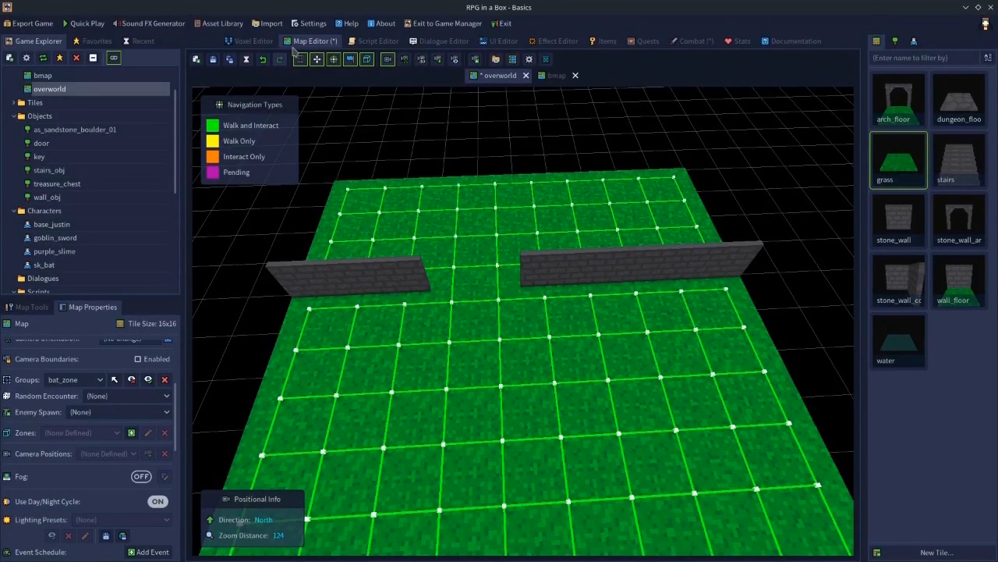
{"action": "left_click", "coordinate": [213, 60]}
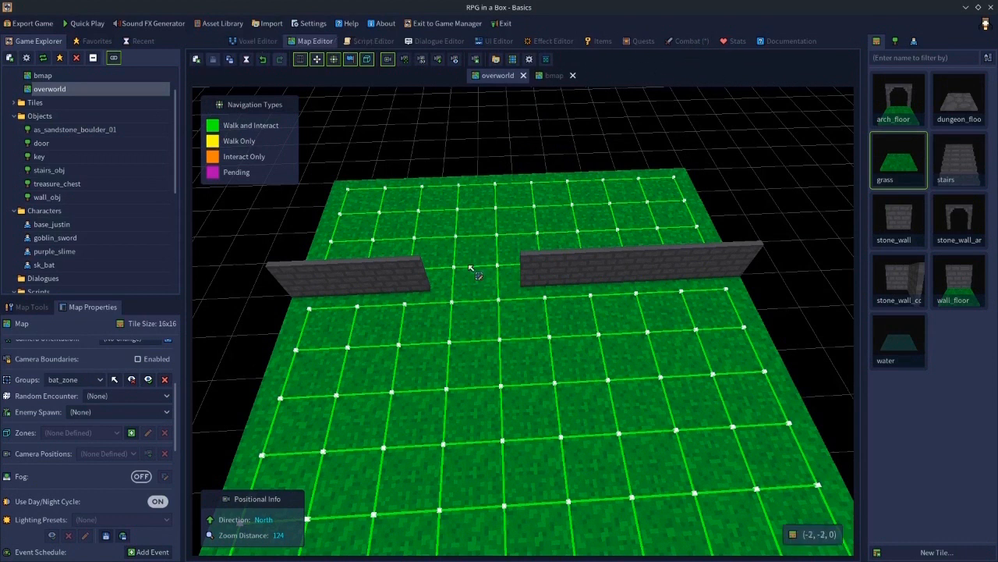
- Select the danger_zone group in the overworld's group list and return to the combat settings
{"action": "left_click", "coordinate": [74, 380]}
{"action": "left_click", "coordinate": [67, 407]}
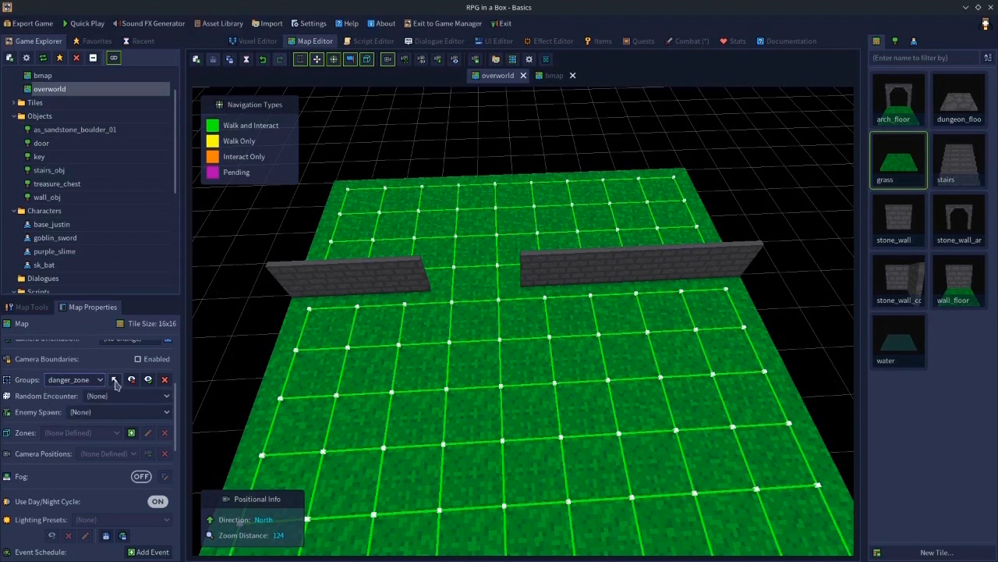
{"action": "left_click", "coordinate": [685, 41]}
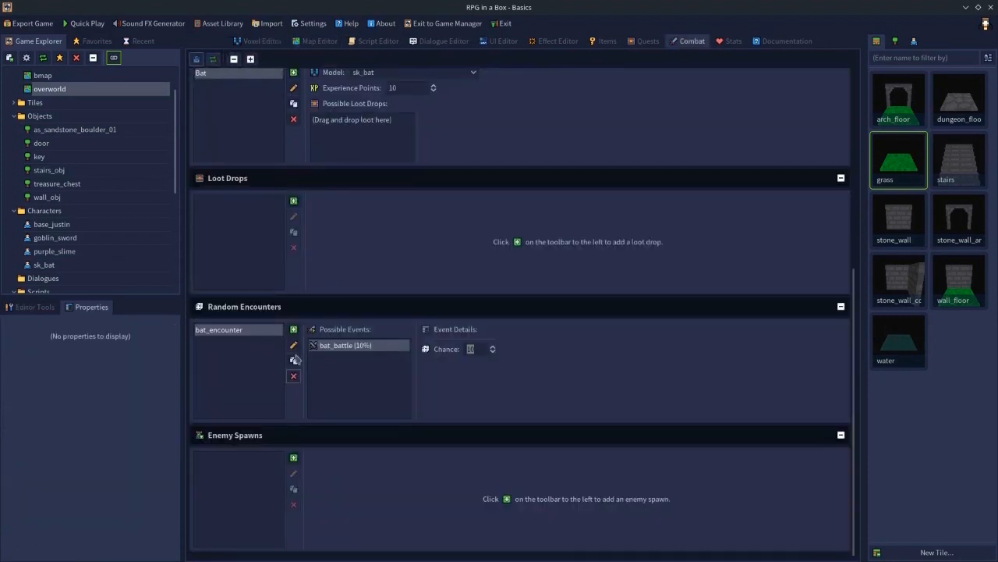
- Assign bat_encounter as the random encounter for the danger_zone tiles on the overworld map and save the map
{"action": "left_click", "coordinate": [324, 40]}
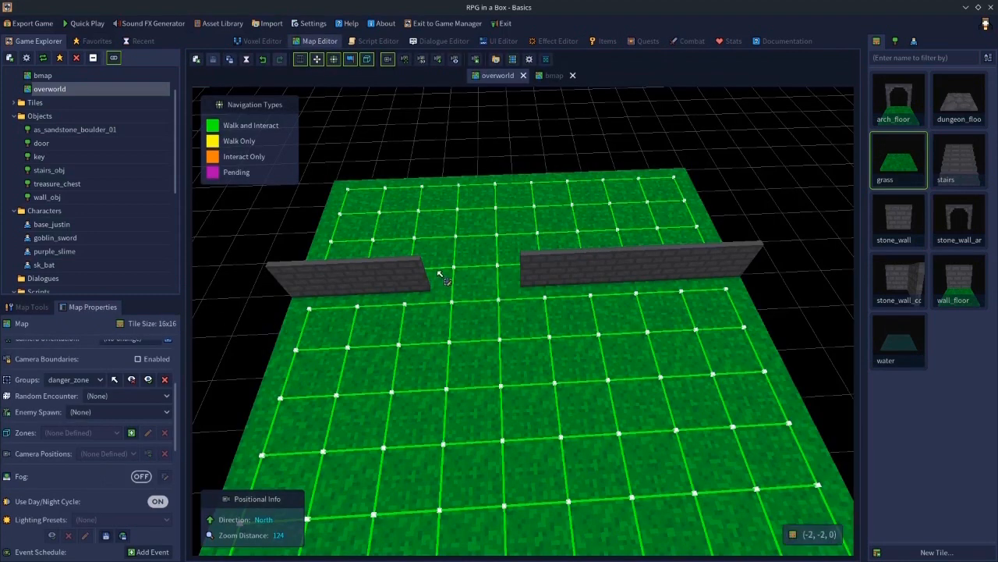
{"action": "left_click", "coordinate": [116, 379]}
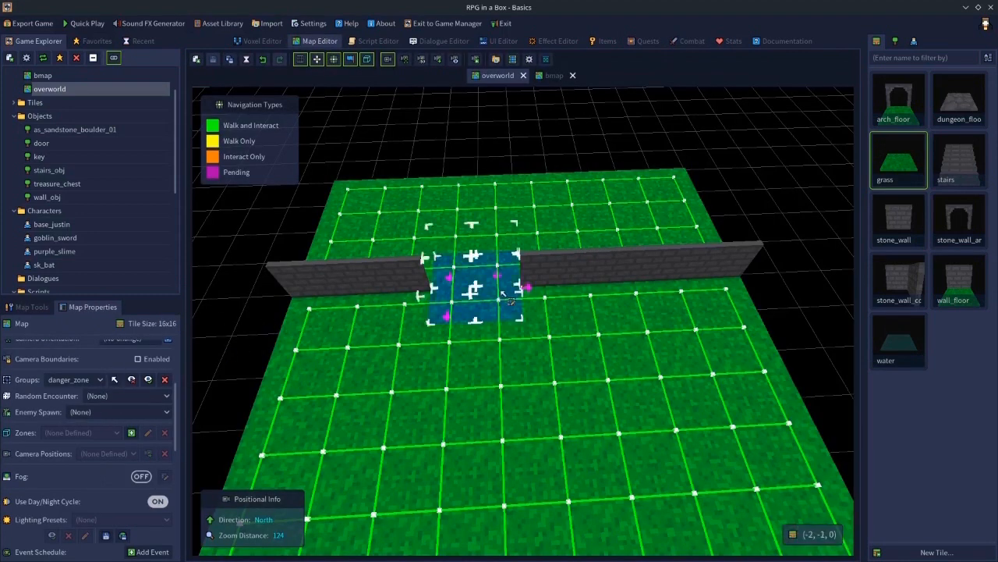
{"action": "left_click", "coordinate": [85, 397]}
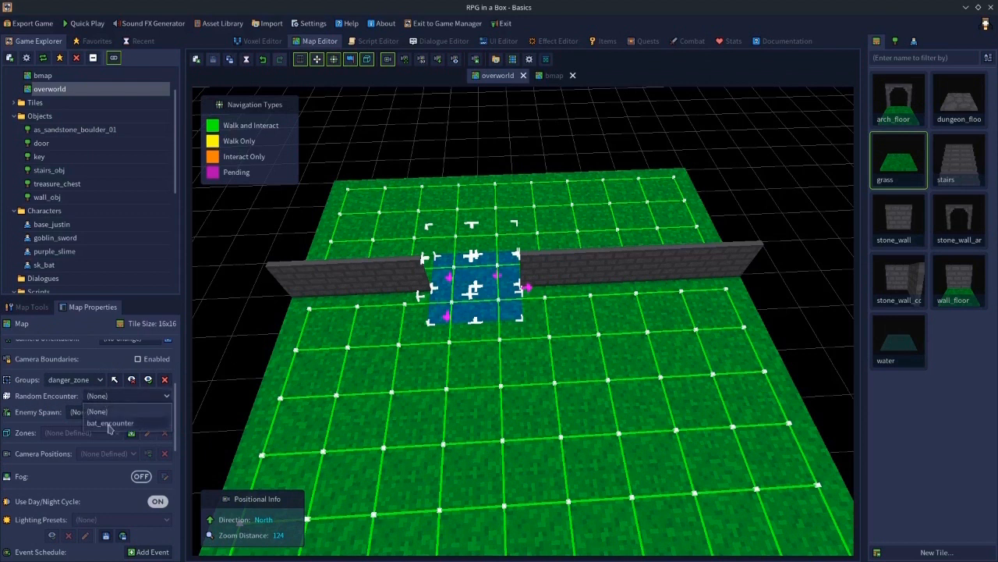
{"action": "left_click", "coordinate": [110, 423]}
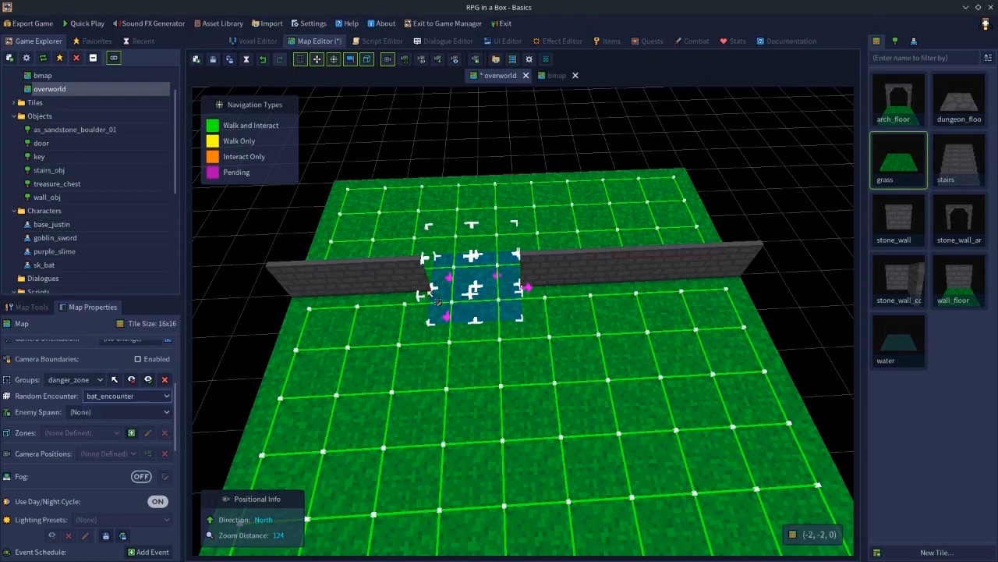
{"action": "left_click", "coordinate": [570, 138]}
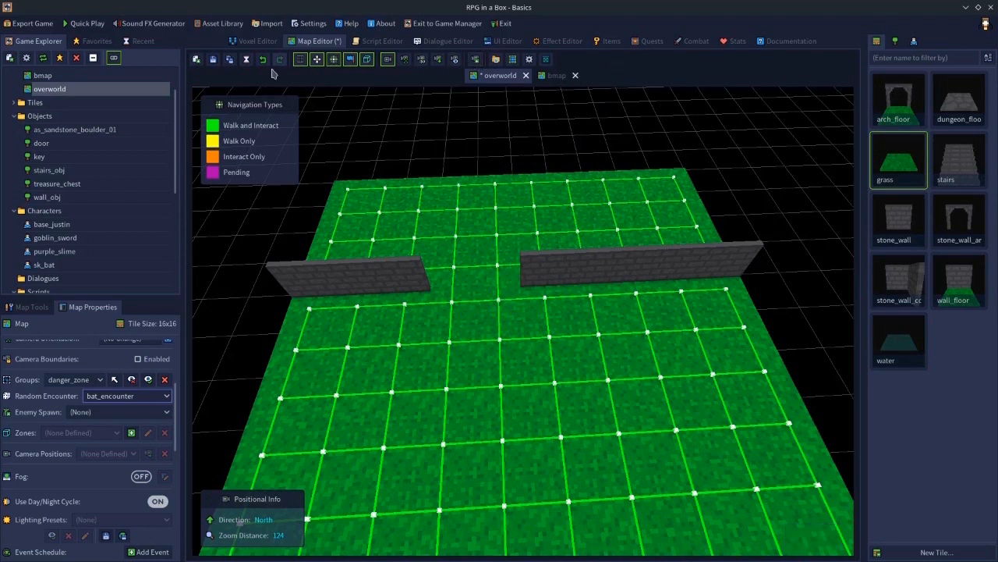
{"action": "left_click", "coordinate": [215, 64]}
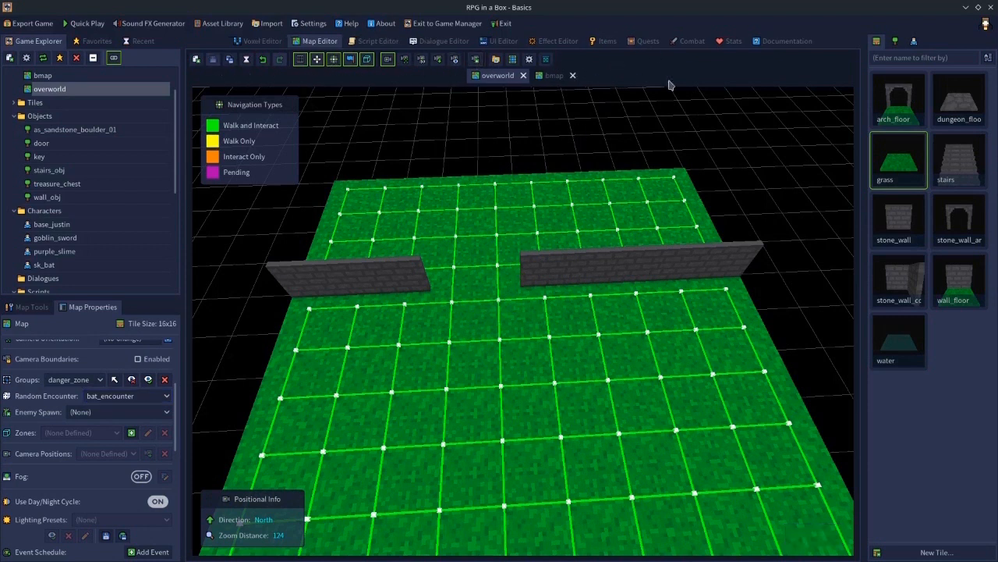
- Review the combat settings and inspect which tiles around the wall gap belong to the danger_zone group
{"action": "left_click", "coordinate": [690, 42]}
{"action": "scroll", "coordinate": [374, 269], "scroll_direction": "up", "scroll_amount": 5}
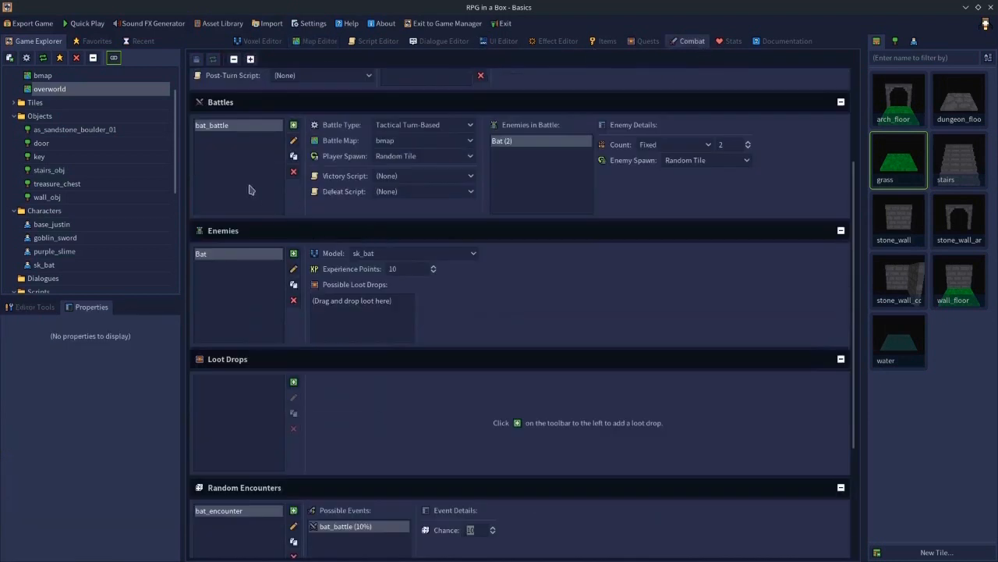
{"action": "scroll", "coordinate": [458, 258], "scroll_direction": "down", "scroll_amount": 5}
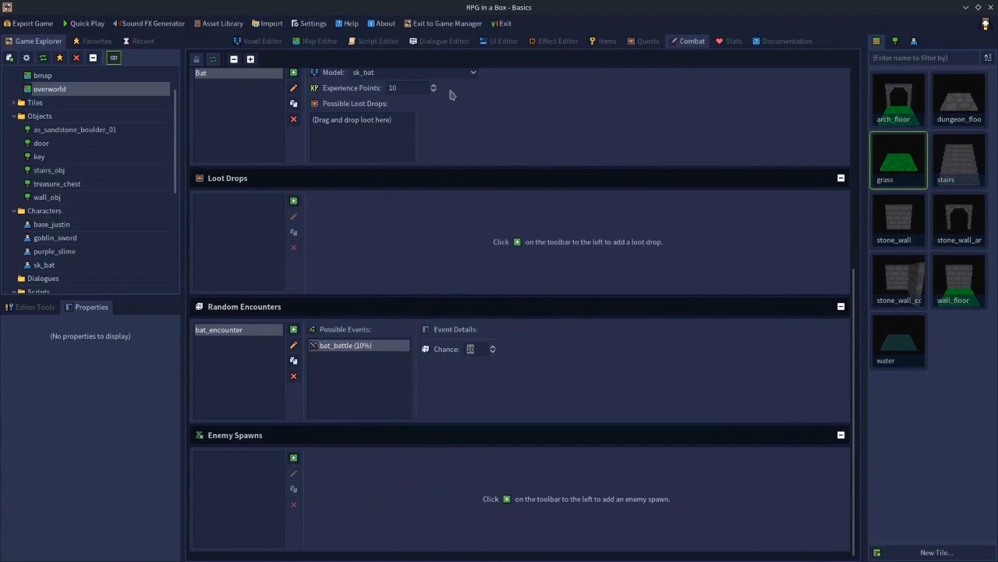
{"action": "left_click", "coordinate": [320, 40]}
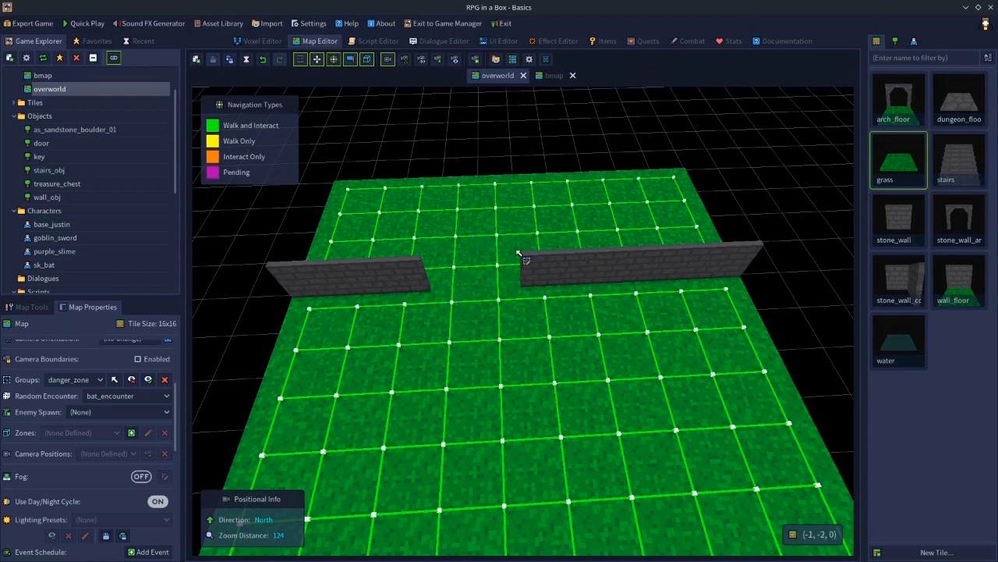
{"action": "left_click", "coordinate": [459, 298]}
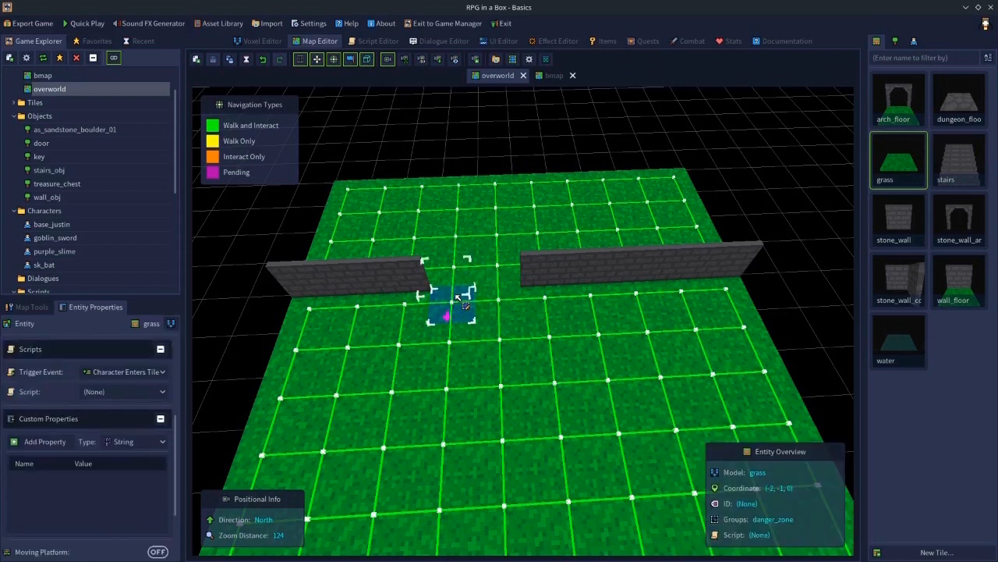
{"action": "mouse_move", "coordinate": [459, 297]}
{"action": "left_mouse_down"}
{"action": "mouse_move", "coordinate": [458, 271]}
{"action": "mouse_move", "coordinate": [497, 276]}
{"action": "left_mouse_up"}
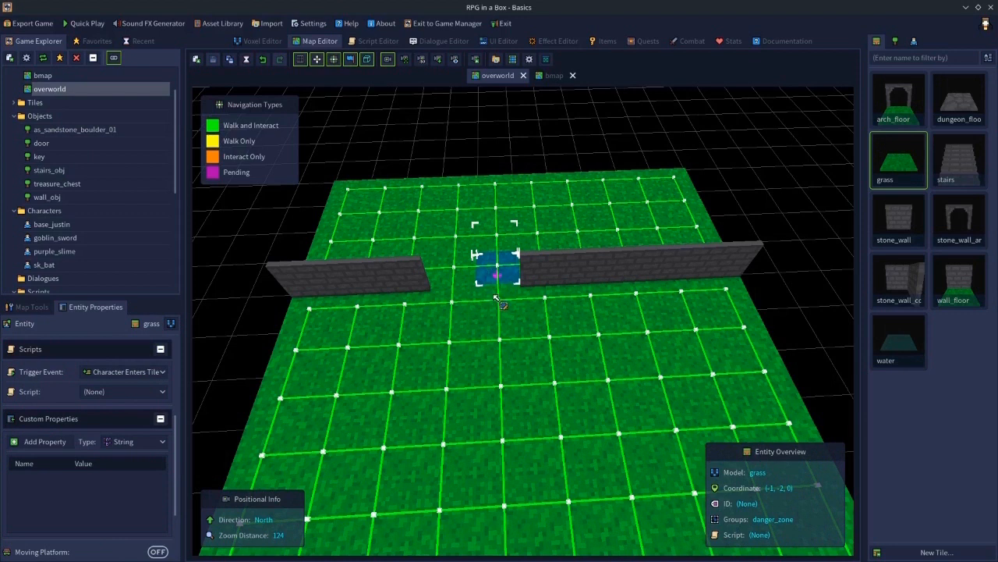
{"action": "left_click", "coordinate": [497, 300]}
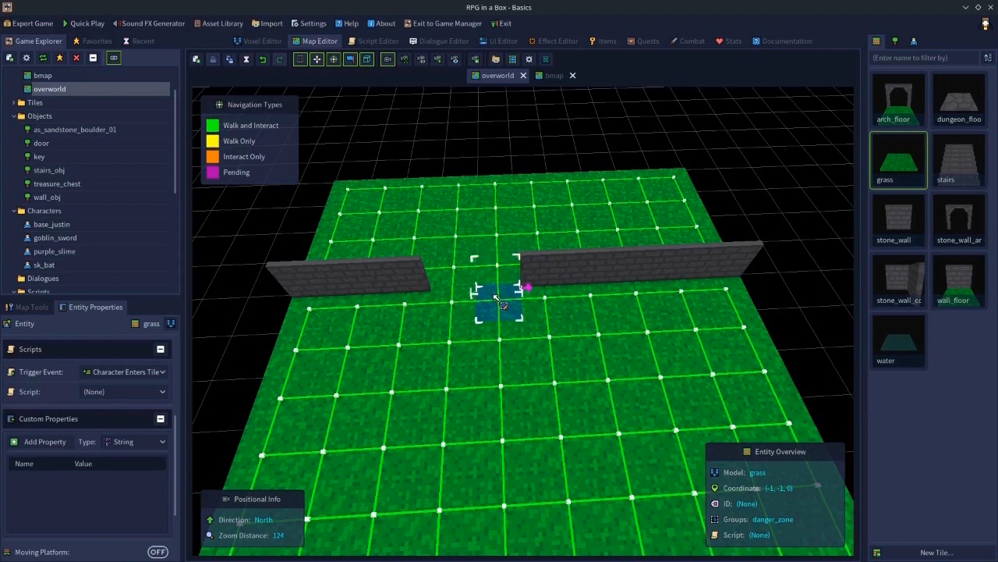
{"action": "left_click", "coordinate": [470, 303]}
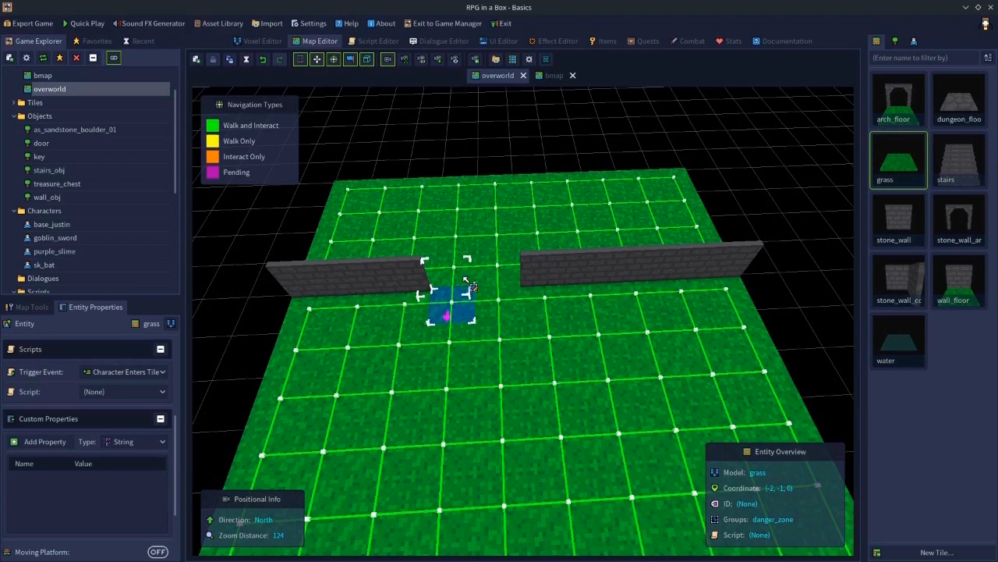
- Set bat_battle's chance in bat_encounter to 100%
{"action": "left_click", "coordinate": [700, 43]}
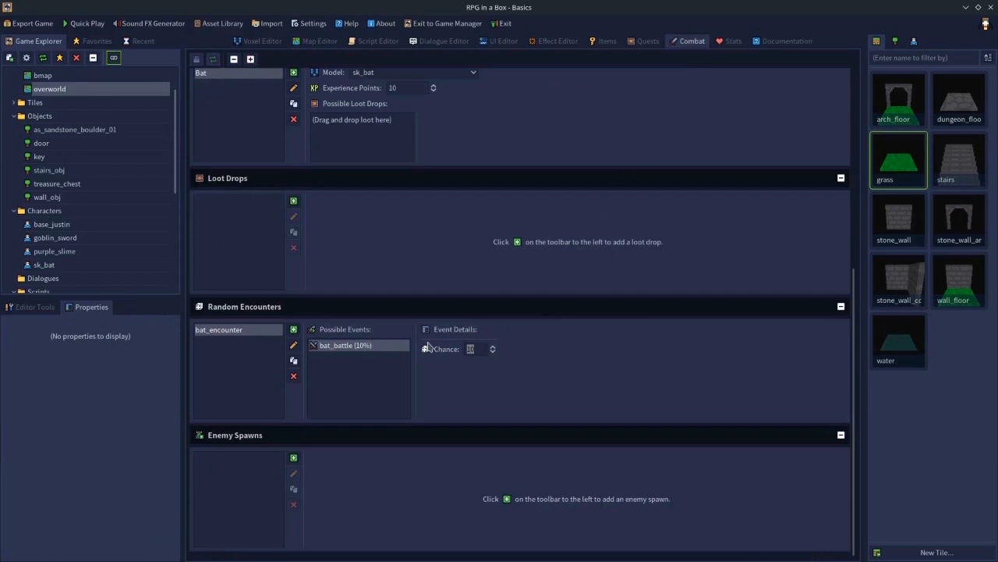
{"action": "left_click", "coordinate": [366, 403]}
{"action": "left_click_drag", "start_coordinate": [479, 351], "coordinate": [412, 351]}
{"action": "key", "text": "Return"}
- Inspect the group membership of the tiles in and beside the wall gap
{"action": "left_click", "coordinate": [318, 44]}
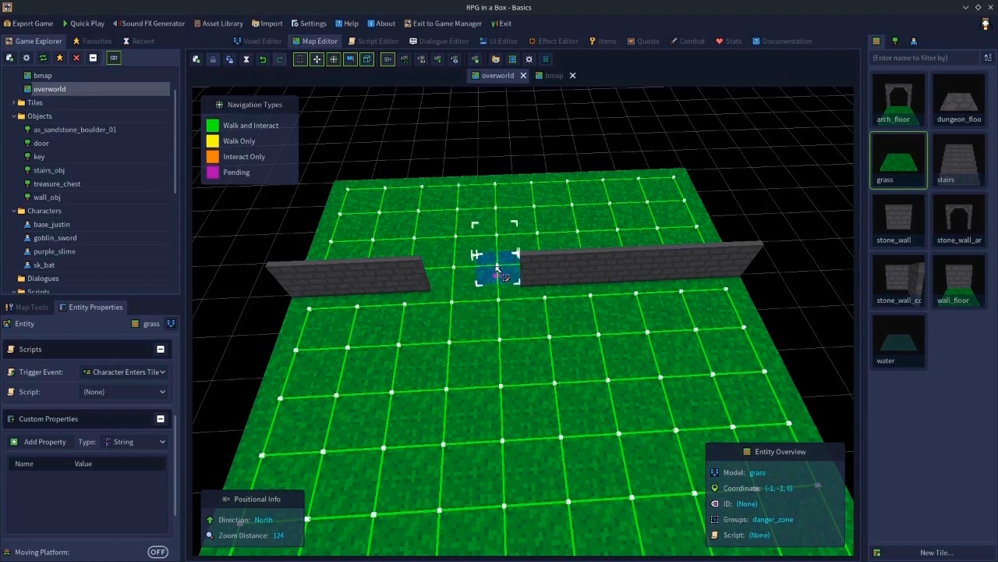
{"action": "left_click", "coordinate": [471, 302]}
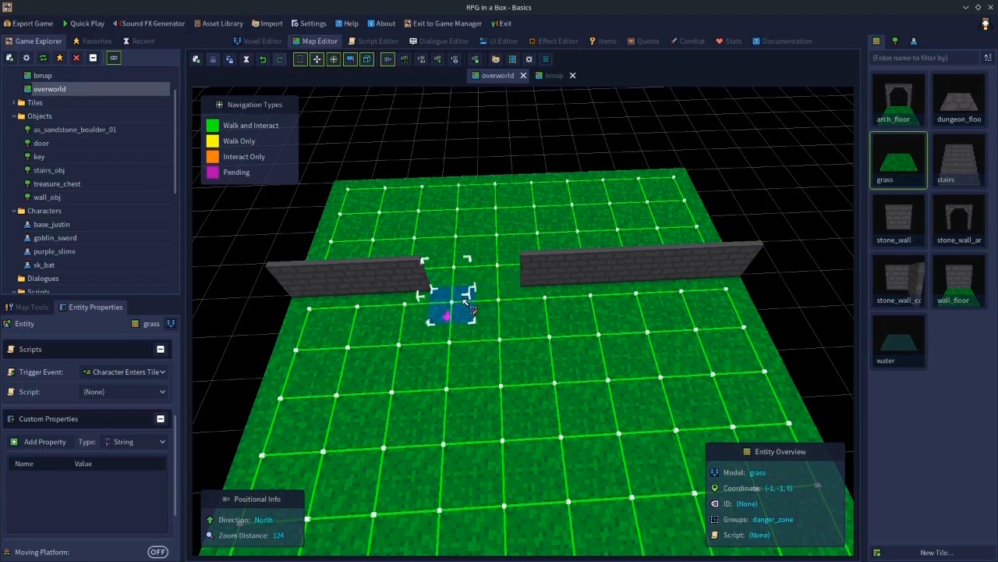
{"action": "left_click", "coordinate": [457, 272]}
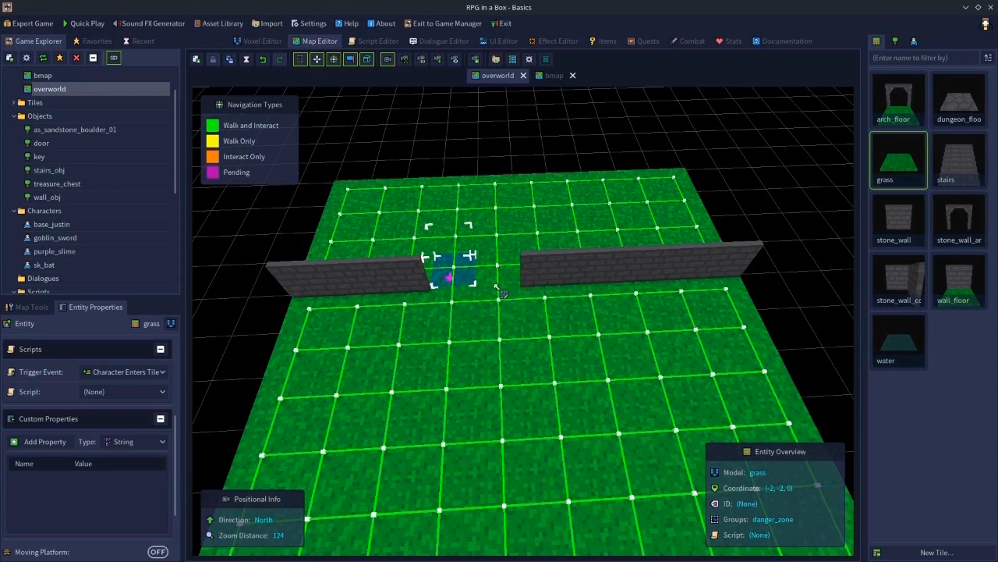
{"action": "left_click", "coordinate": [454, 243]}
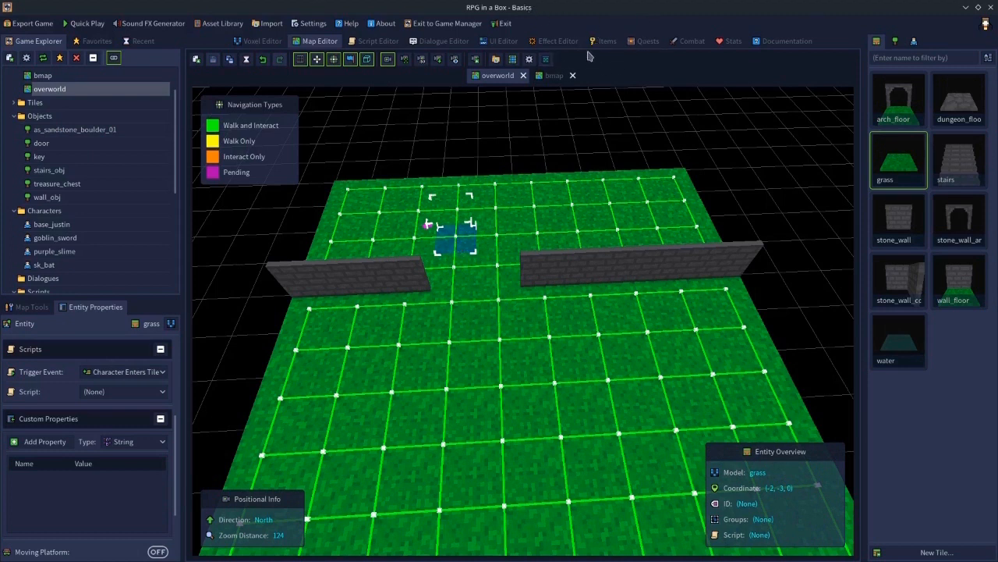
- Set bat_battle's chance in bat_encounter to 25%
{"action": "left_click", "coordinate": [693, 42]}
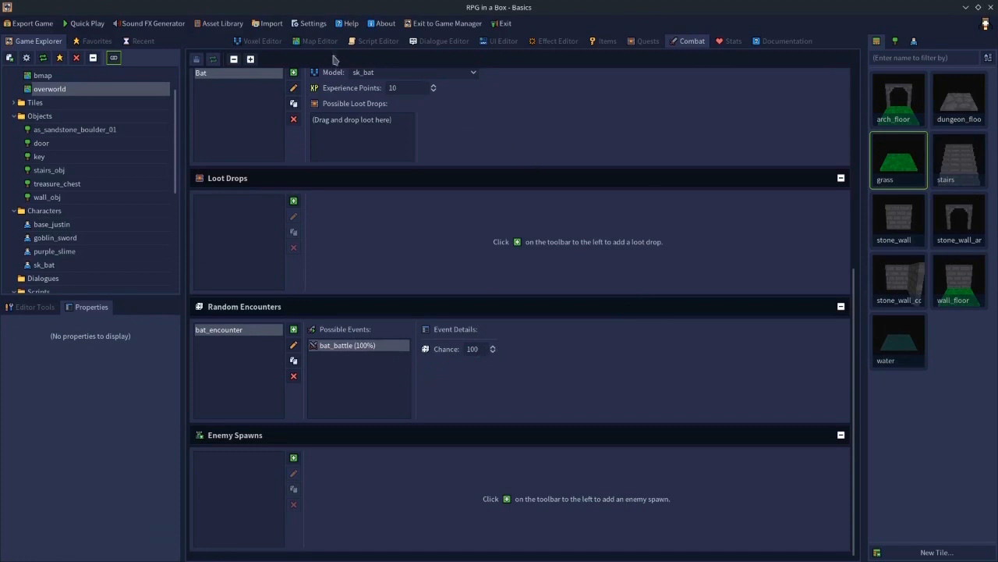
{"action": "left_click", "coordinate": [483, 349]}
{"action": "type", "text": "25"}
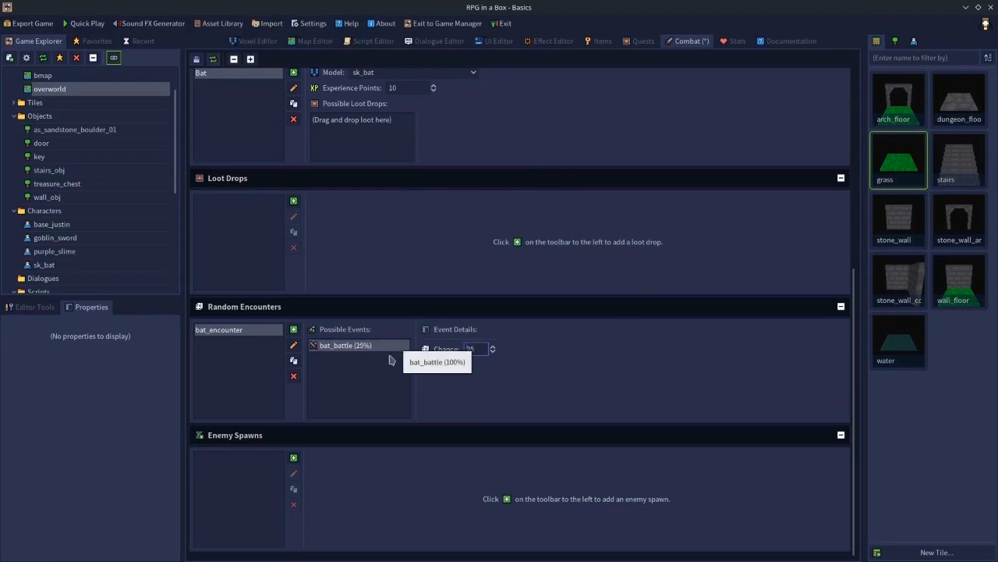
{"action": "left_click", "coordinate": [375, 396]}
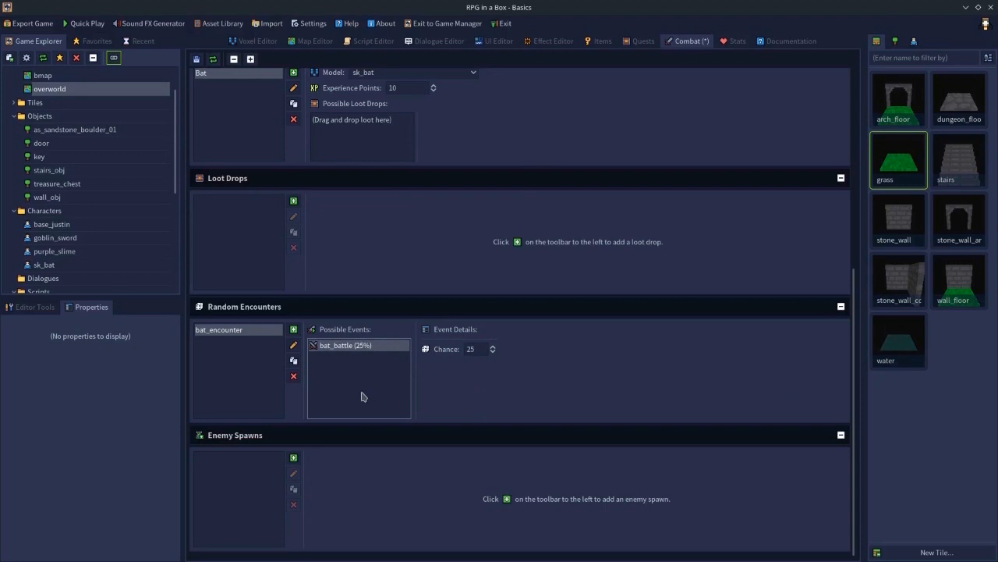
- Inspect the danger_zone tile just below the wall gap
{"action": "left_click", "coordinate": [334, 44]}
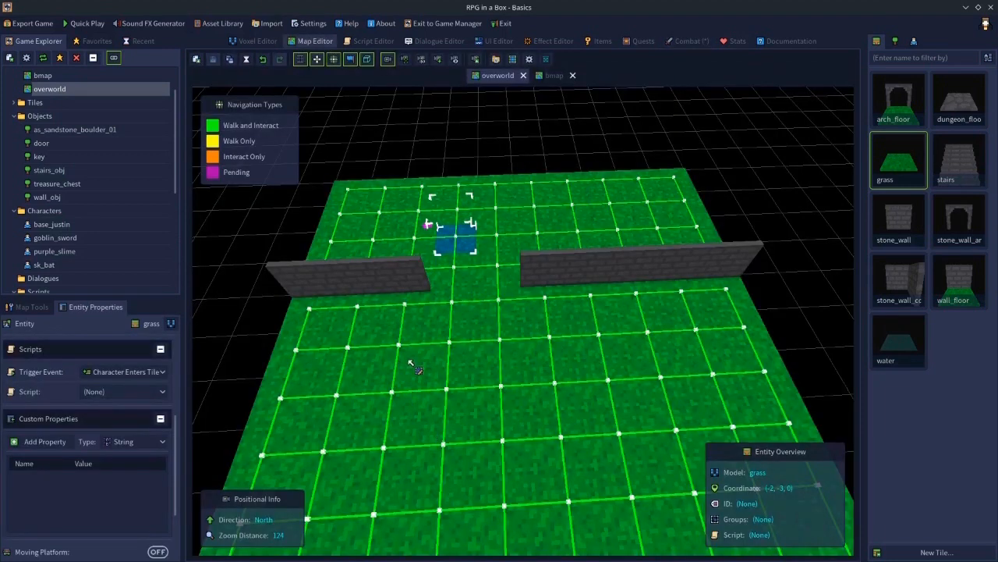
{"action": "left_click", "coordinate": [457, 295]}
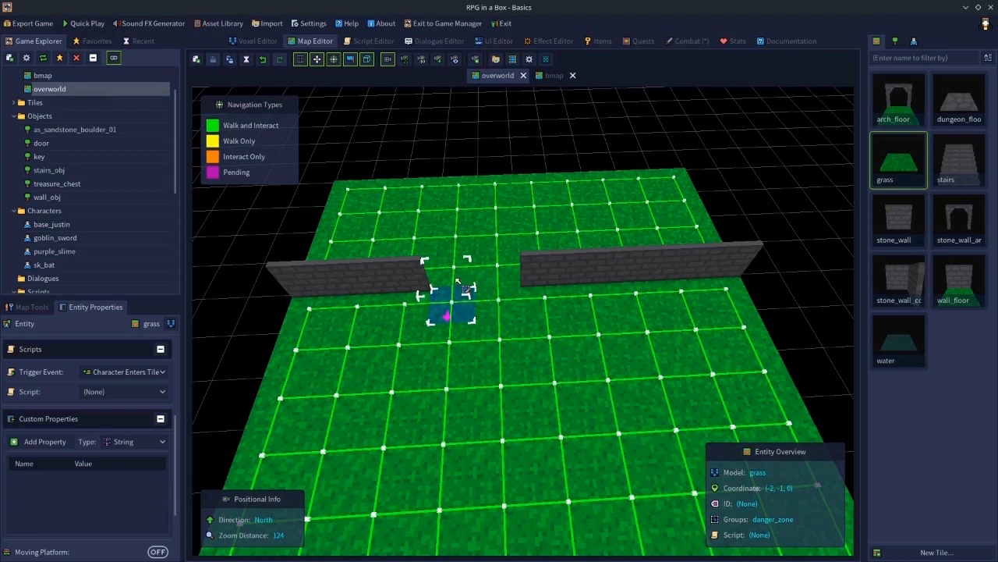
{"action": "left_click_drag", "start_coordinate": [465, 299], "coordinate": [458, 277]}
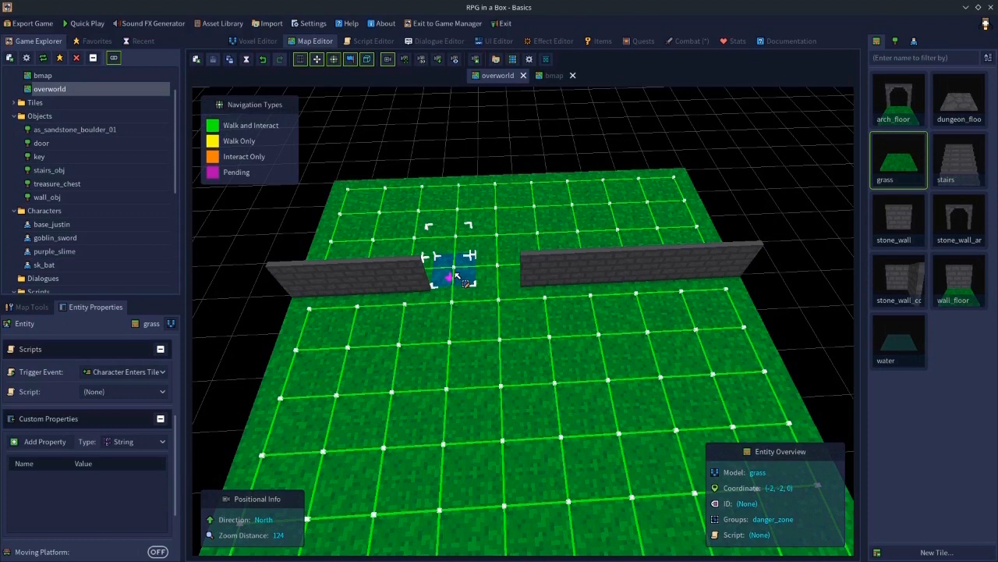
- Set bat_battle's chance to 100% and save the project
{"action": "left_click", "coordinate": [668, 43]}
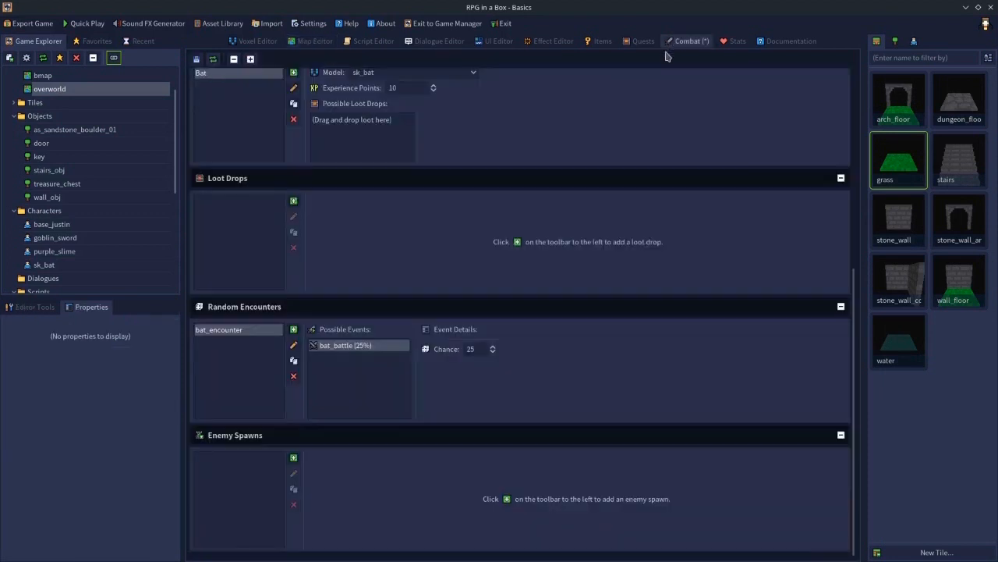
{"action": "double_click", "coordinate": [472, 348]}
{"action": "key", "text": "ctrl+s"}
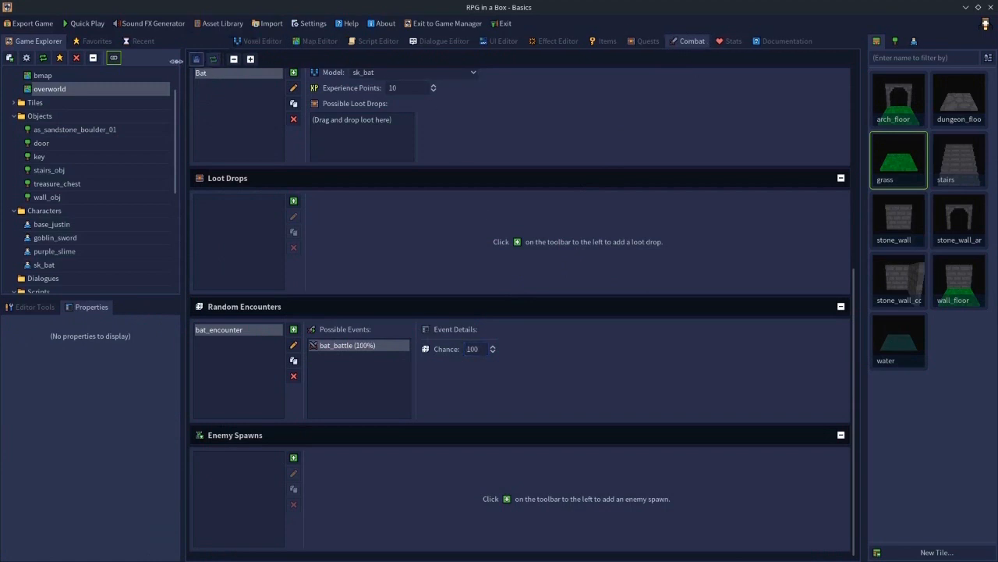
- Launch Quick Play and walk the character into the wall gap to trigger a bat battle
{"action": "left_click", "coordinate": [97, 28]}
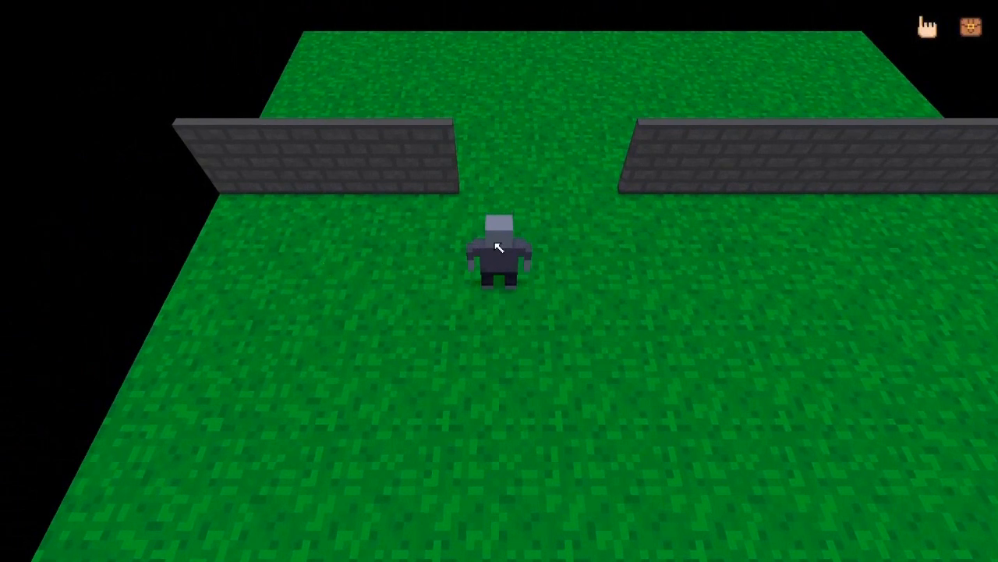
{"action": "key", "text": "w"}
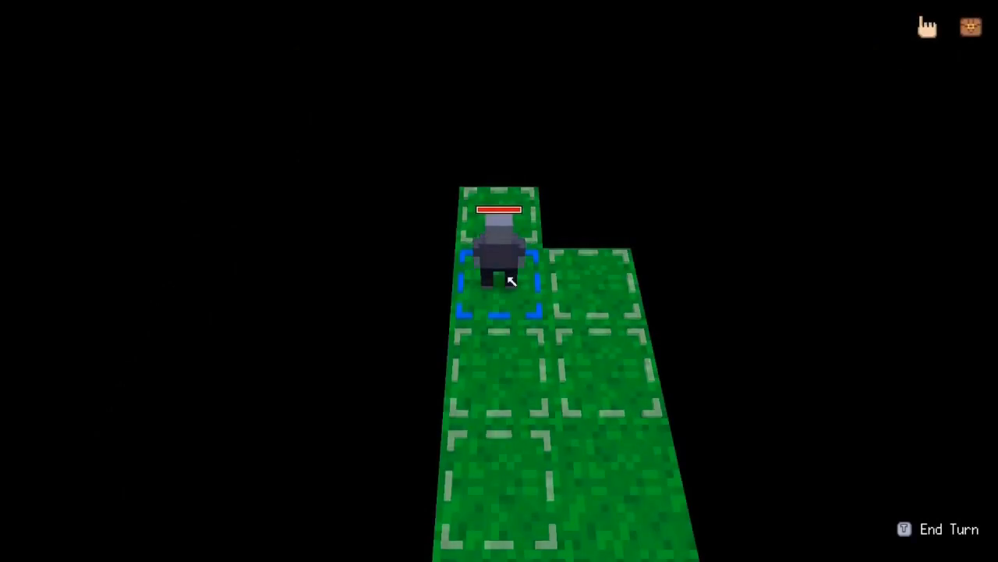
{"action": "key", "text": "s"}
- Attack the adjacent bat until it is defeated, dismissing the debug console
{"action": "key", "text": "space"}
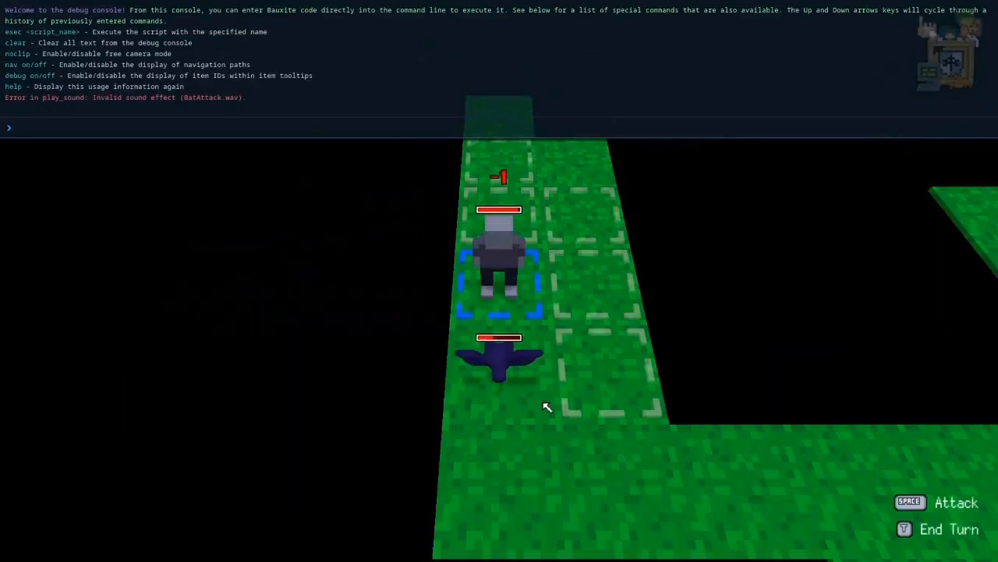
{"action": "key", "text": "grave"}
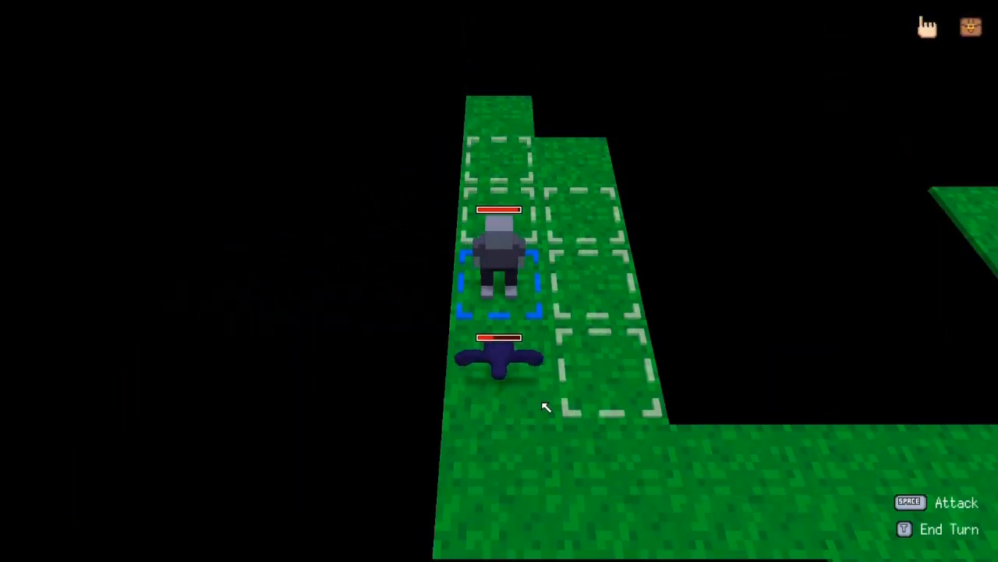
{"action": "left_click", "coordinate": [501, 363]}
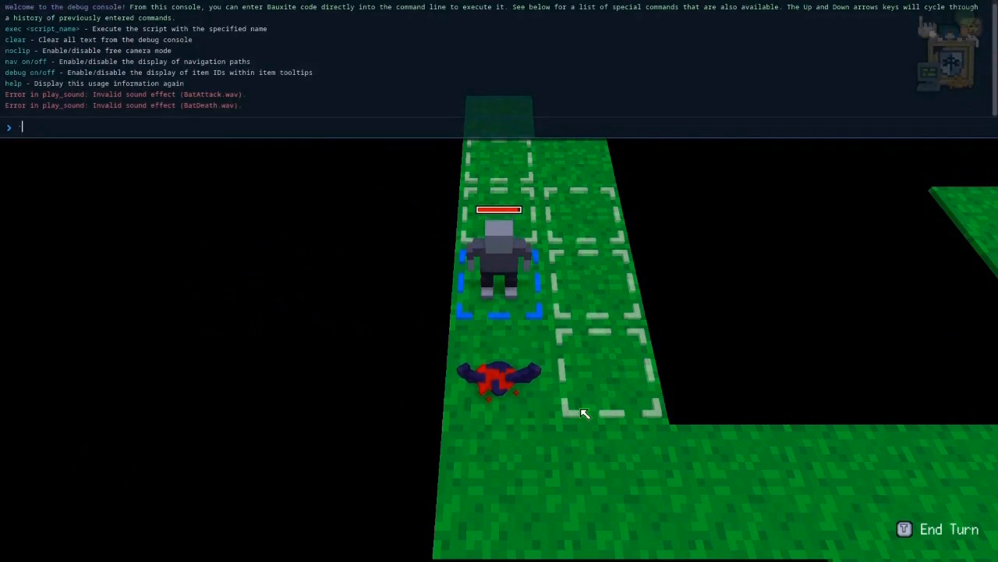
{"action": "key", "text": "grave"}
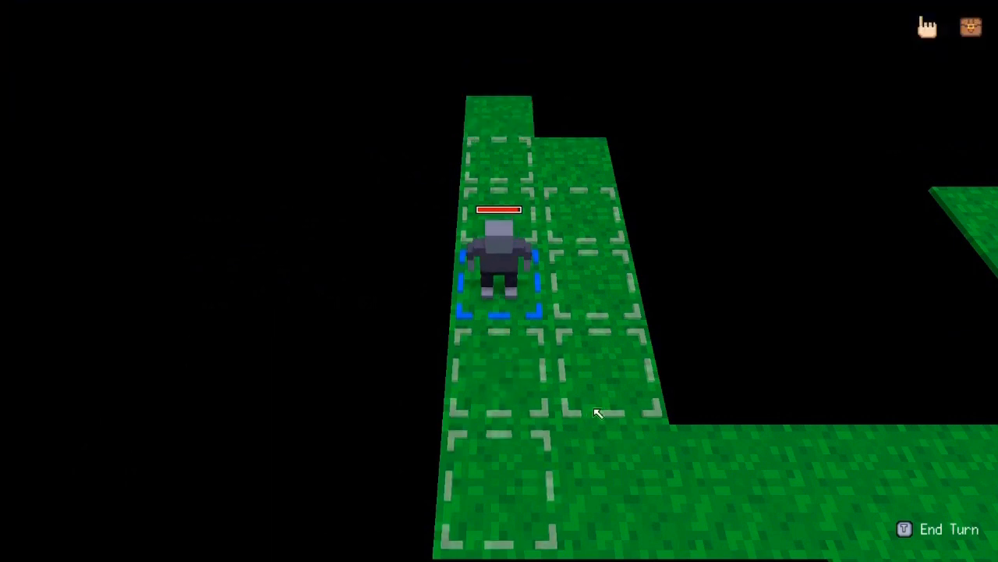
- Move next to the second bat and attack it, dismissing the debug console
{"action": "left_click", "coordinate": [503, 468]}
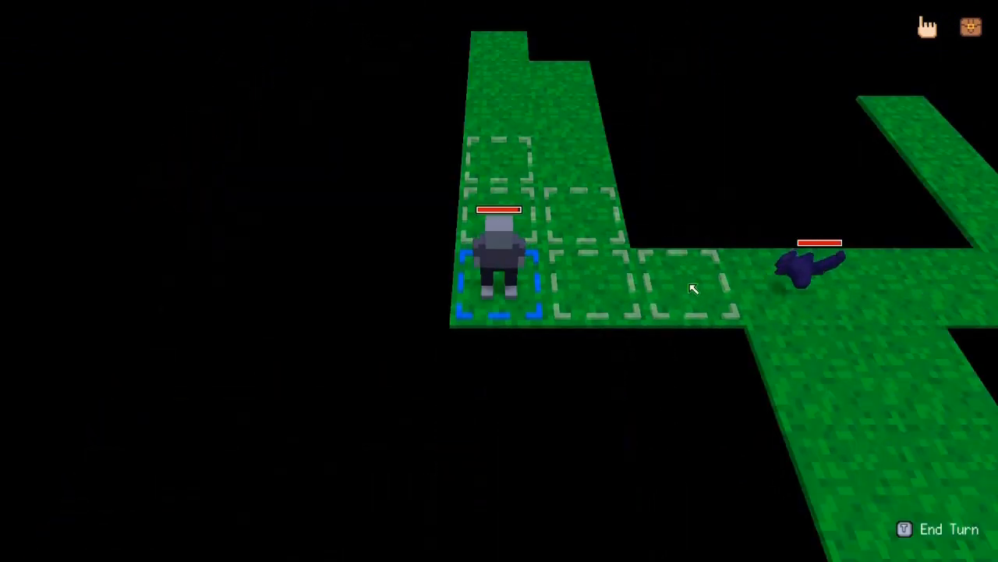
{"action": "left_click", "coordinate": [693, 288]}
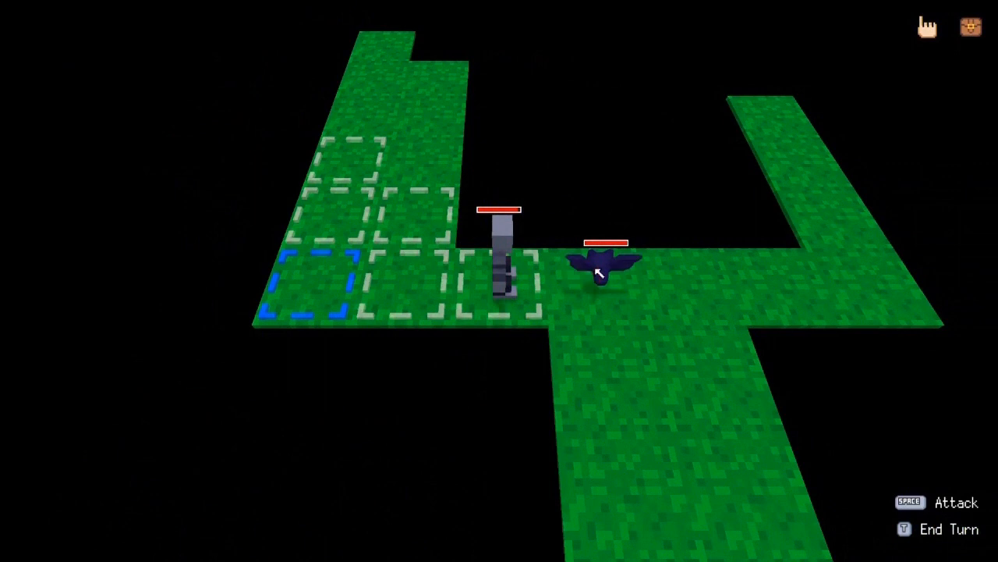
{"action": "left_click", "coordinate": [597, 271]}
{"action": "key", "text": "grave"}
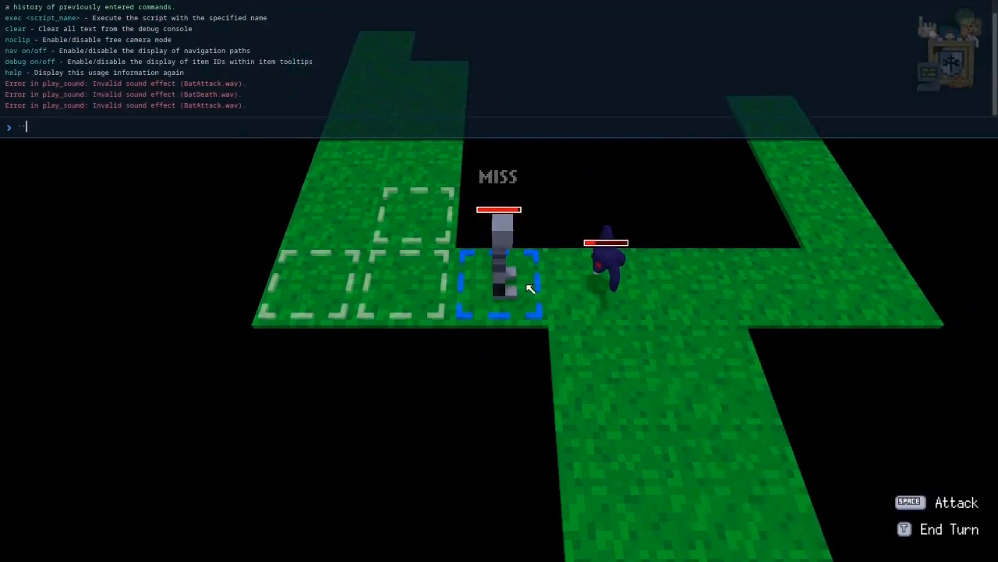
{"action": "key", "text": "grave"}
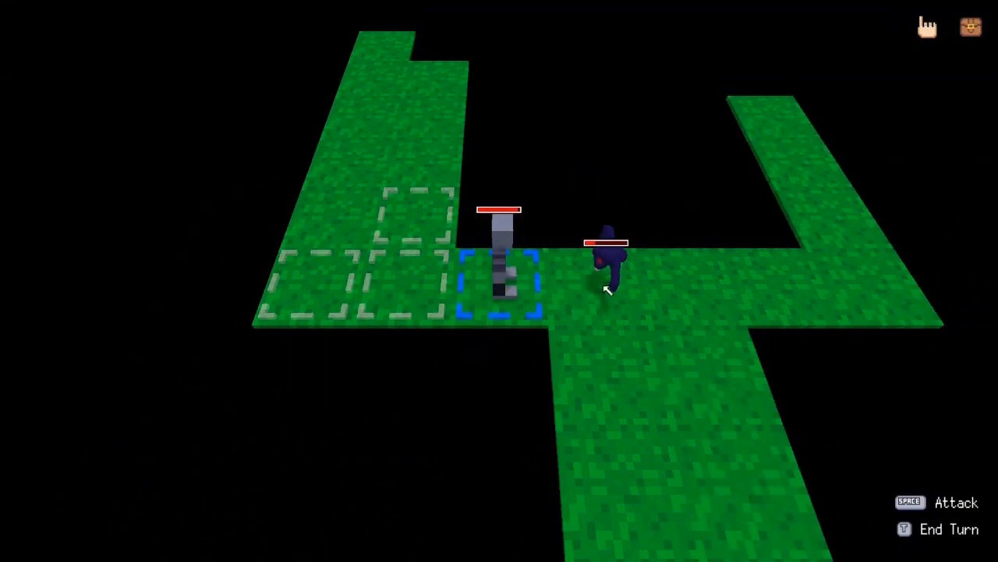
- Attack the bat once more, toggle the debug console open and closed, and exit the Quick Play test
{"action": "key", "text": "space"}
{"action": "key", "text": "grave"}
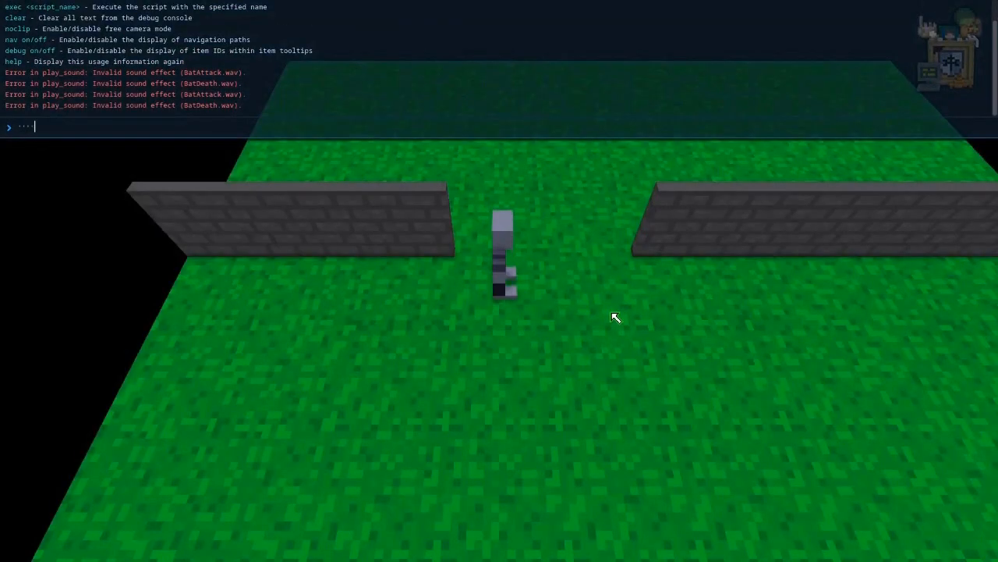
{"action": "key", "text": "grave"}
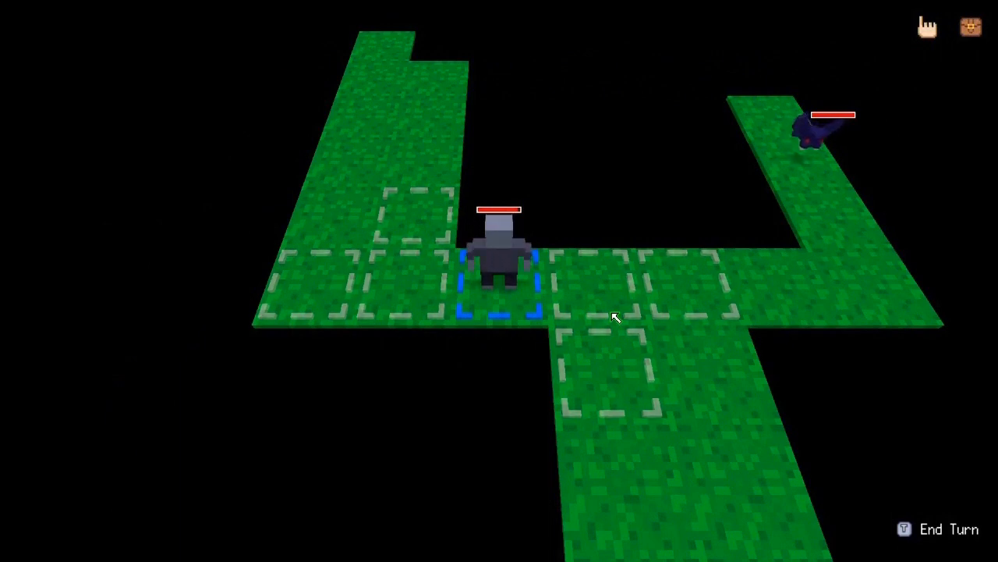
{"action": "key", "text": "Escape"}
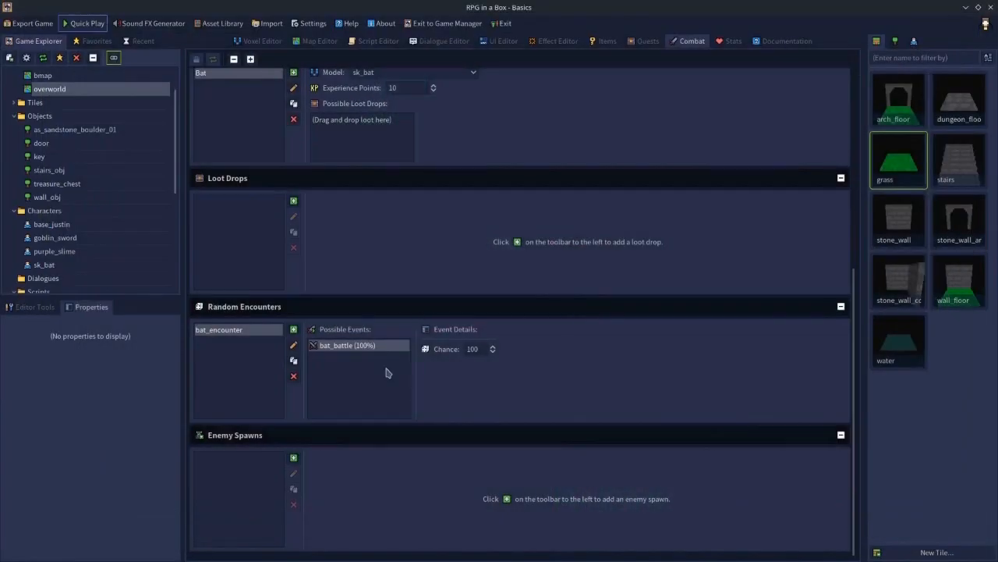
- Delete the bat_encounter random encounter
{"action": "left_click", "coordinate": [294, 378]}
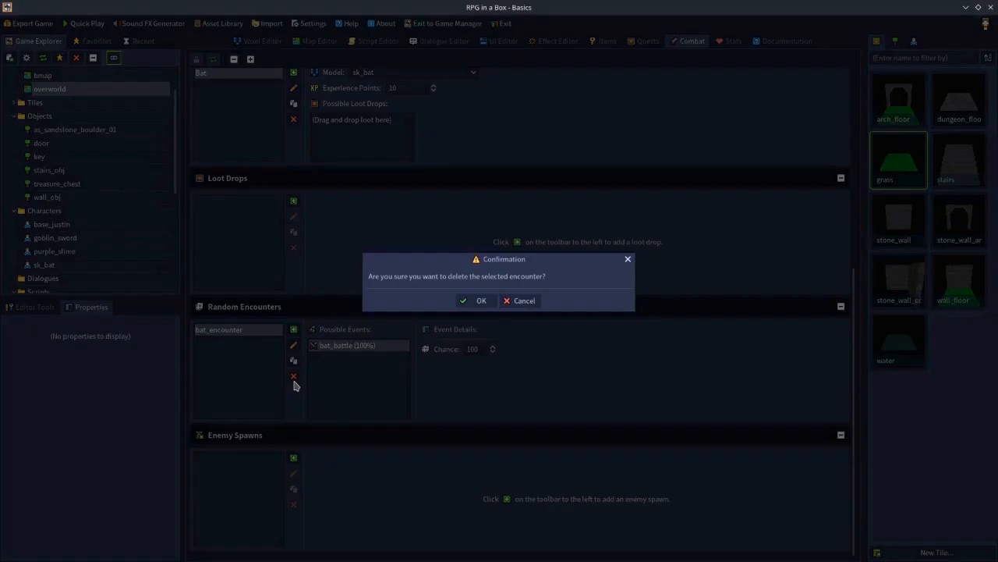
{"action": "left_click", "coordinate": [475, 301]}
{"action": "scroll", "coordinate": [414, 363], "scroll_direction": "up", "scroll_amount": 5}
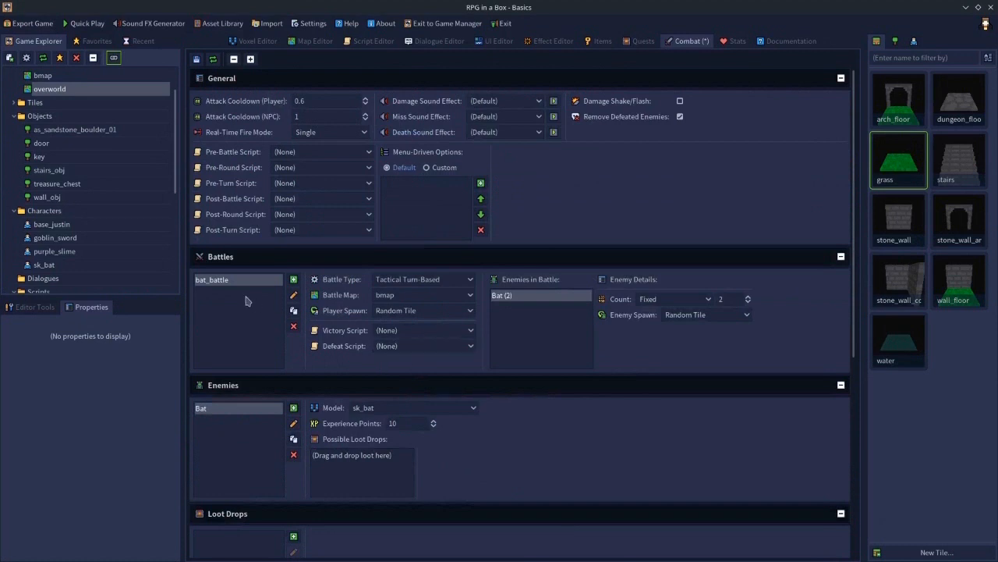
- Open the death script and delete its Display Message node
{"action": "left_click", "coordinate": [372, 41]}
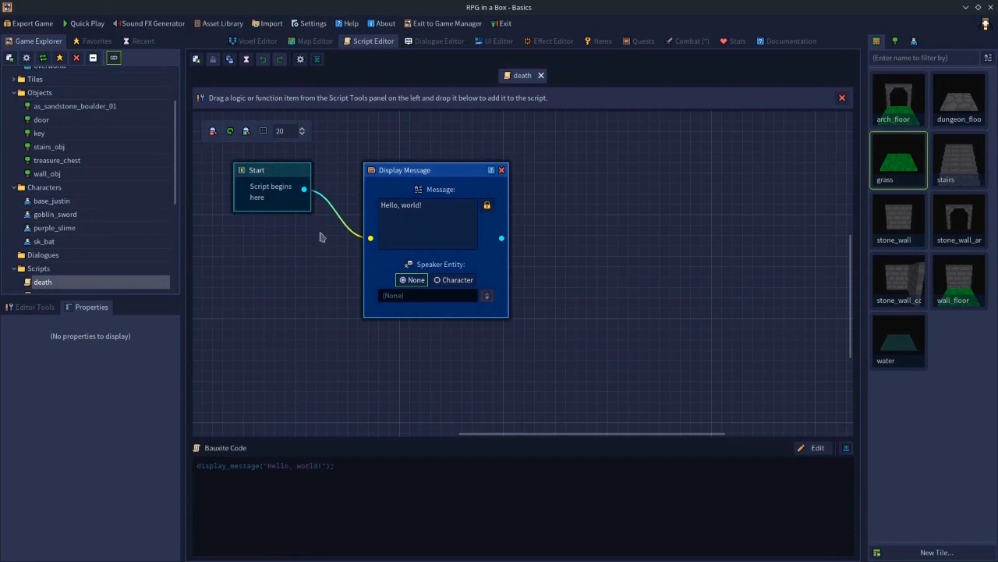
{"action": "left_click", "coordinate": [502, 170]}
- Add a Start Battle node after the Start node, set its battle to bat_battle, and save the script
{"action": "left_click", "coordinate": [43, 310]}
{"action": "double_click", "coordinate": [60, 405]}
{"action": "type", "text": "start"}
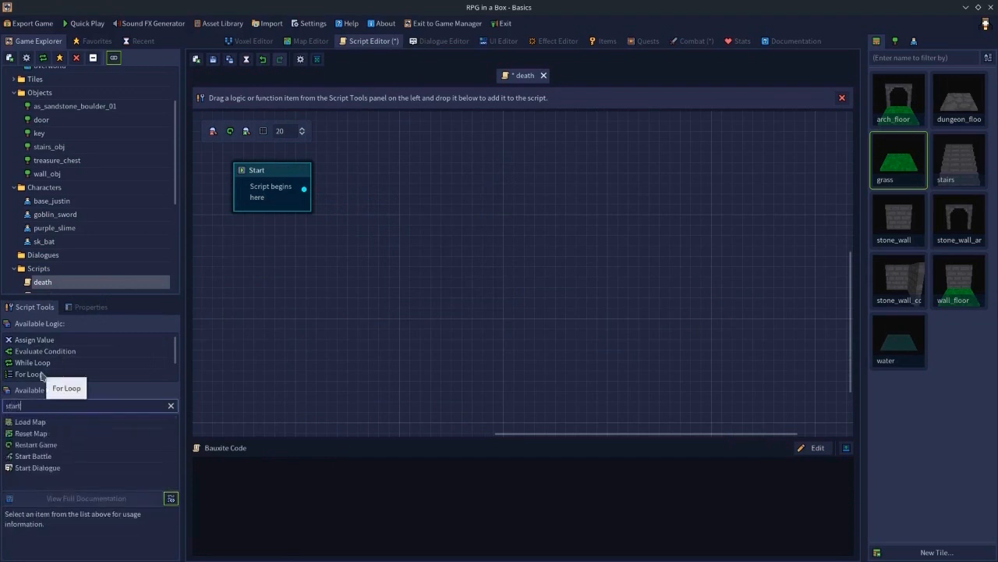
{"action": "left_click_drag", "start_coordinate": [34, 462], "coordinate": [379, 188]}
{"action": "left_click", "coordinate": [447, 225]}
{"action": "left_click", "coordinate": [434, 240]}
{"action": "left_click", "coordinate": [417, 226]}
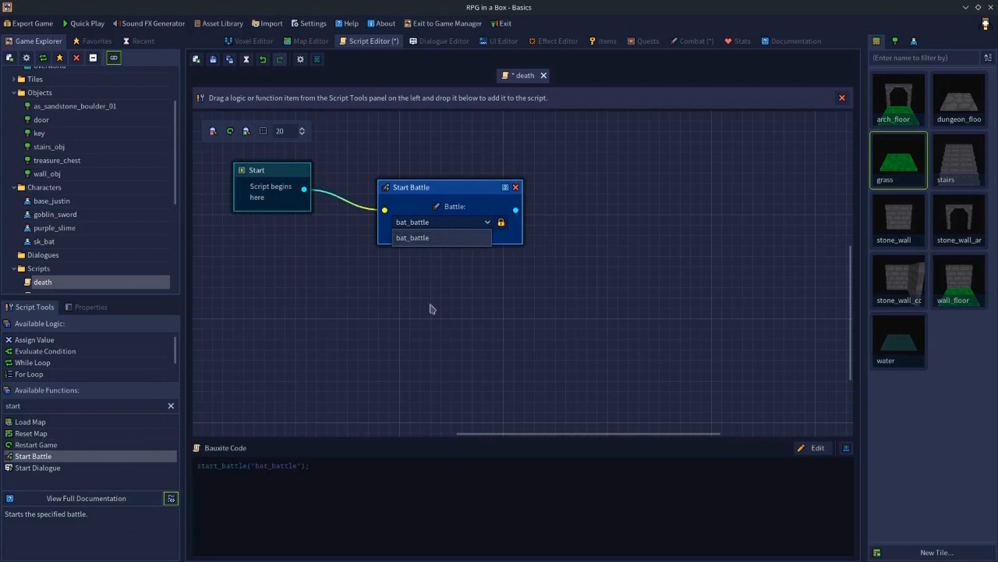
{"action": "left_click", "coordinate": [435, 341]}
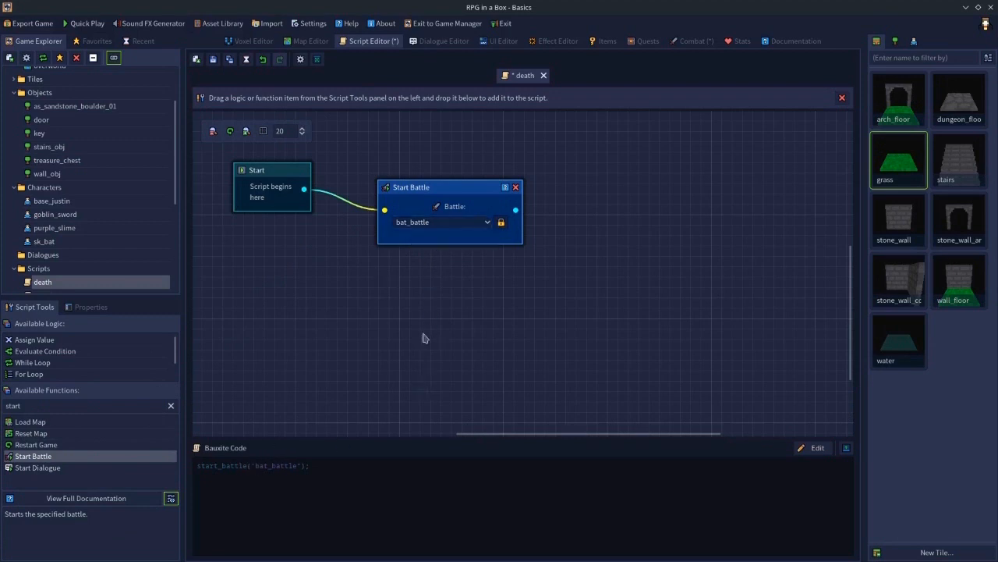
{"action": "left_click", "coordinate": [213, 61]}
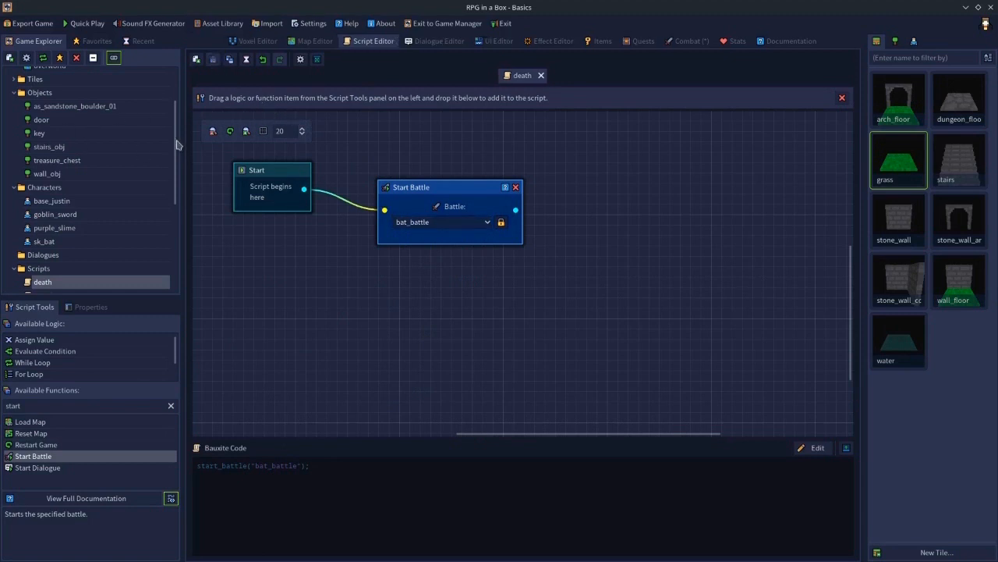
{"action": "left_click_drag", "start_coordinate": [180, 144], "coordinate": [179, 115]}
{"action": "double_click", "coordinate": [60, 88]}
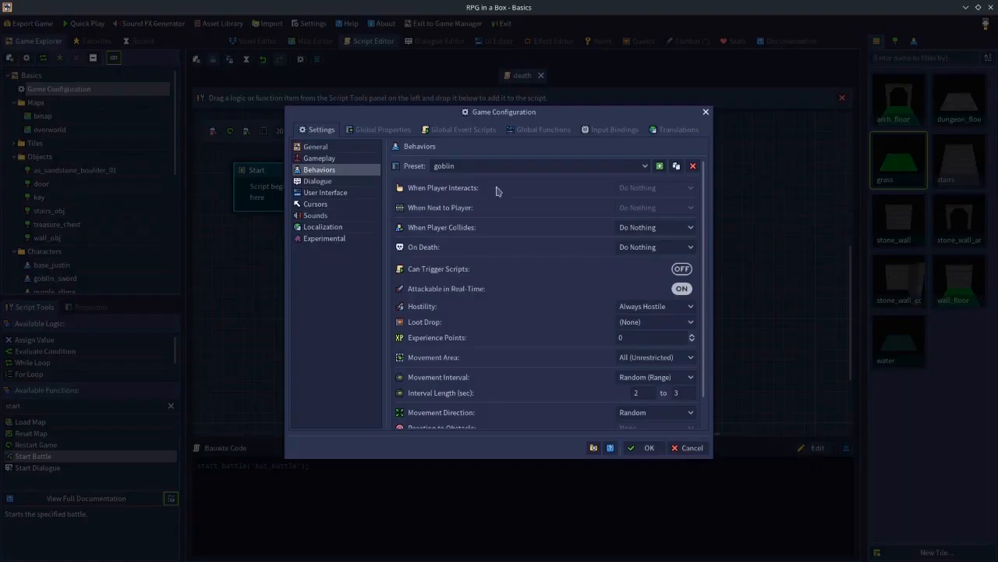
{"action": "left_click", "coordinate": [607, 130]}
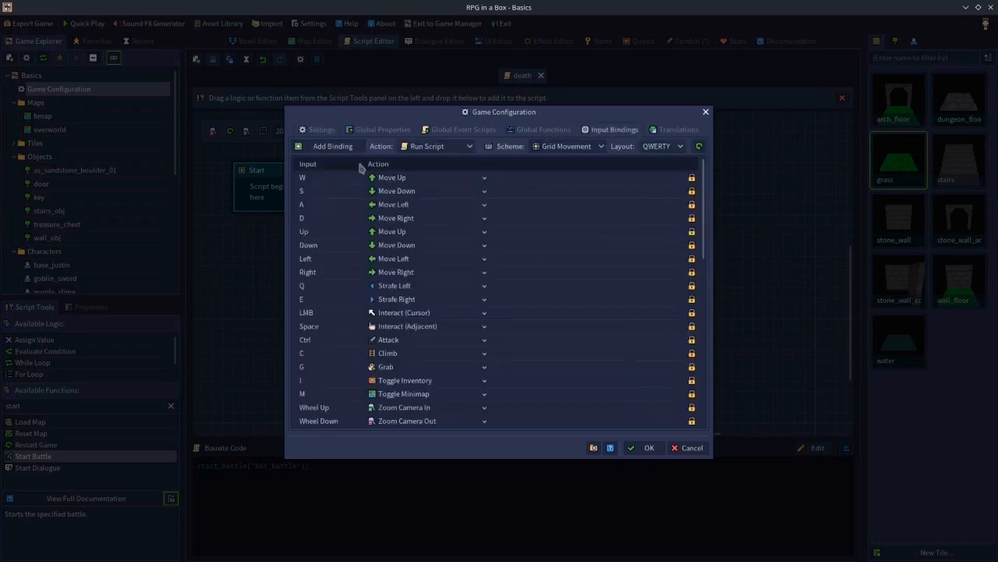
{"action": "left_click", "coordinate": [328, 147]}
{"action": "key", "text": "r"}
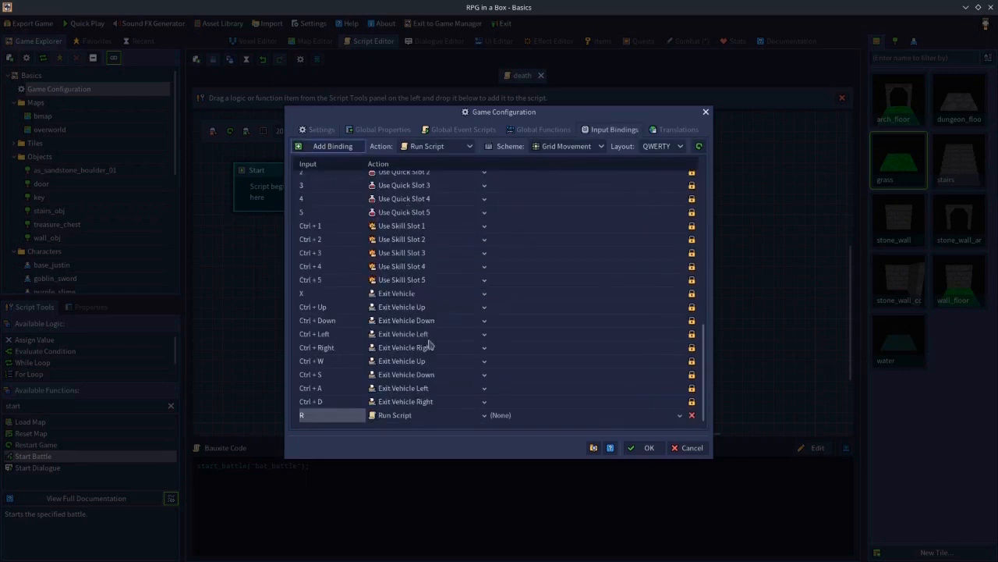
{"action": "left_click", "coordinate": [504, 417]}
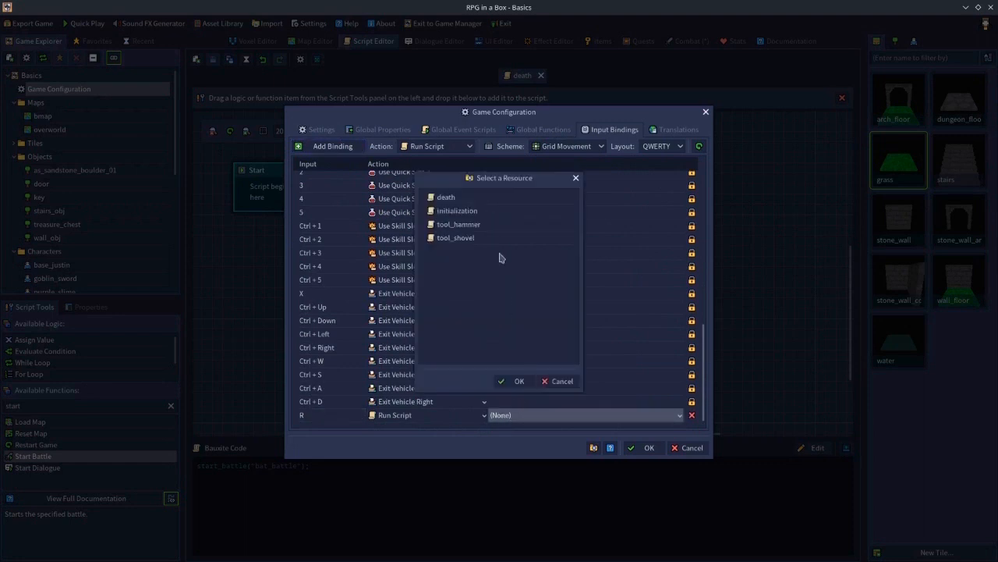
{"action": "left_click", "coordinate": [565, 383]}
{"action": "left_click", "coordinate": [690, 448]}
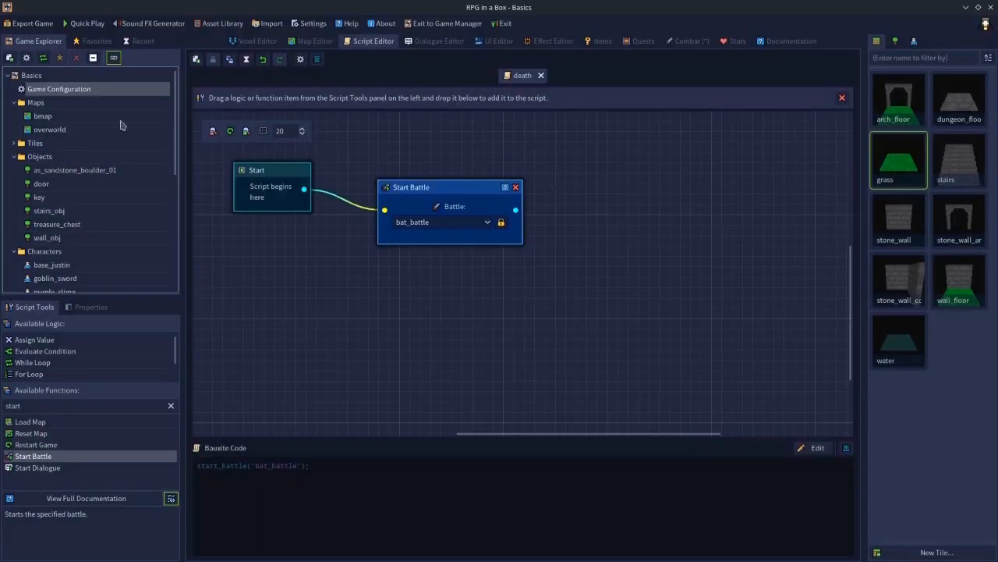
- In the game configuration's input bindings, add an R key binding that runs the death script
{"action": "double_click", "coordinate": [81, 92]}
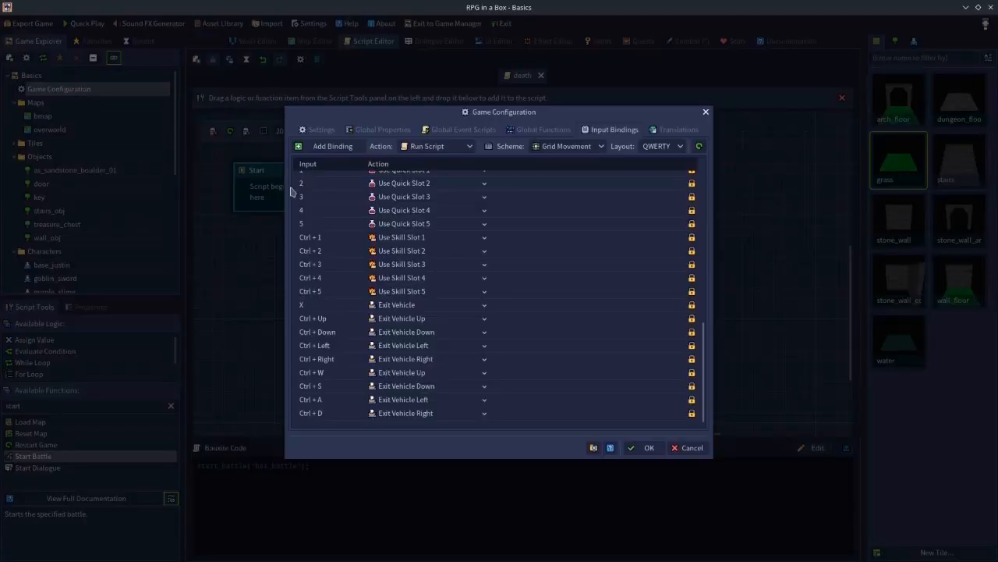
{"action": "left_click", "coordinate": [333, 147]}
{"action": "key", "text": "r"}
{"action": "left_click", "coordinate": [508, 418]}
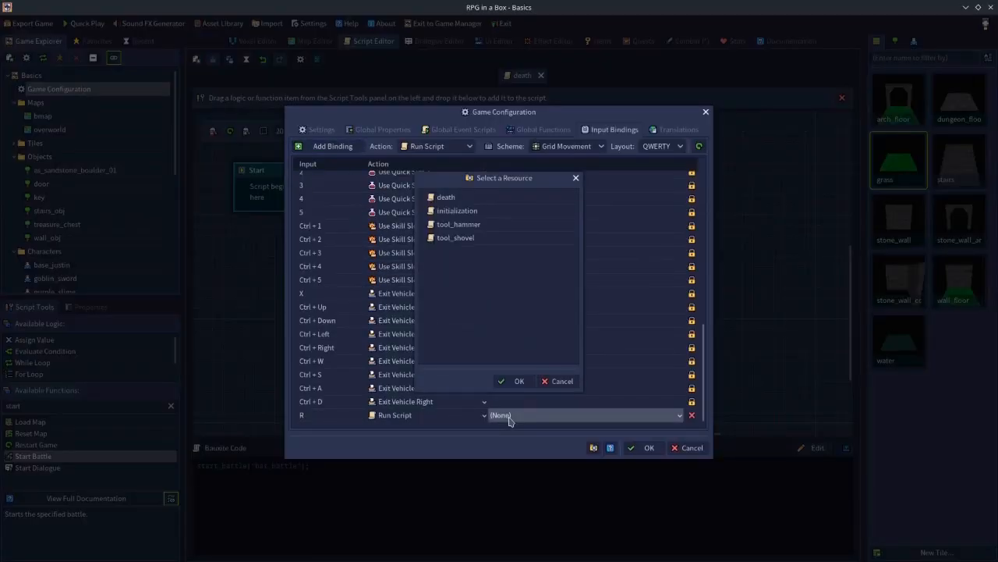
{"action": "double_click", "coordinate": [468, 203]}
{"action": "left_click", "coordinate": [642, 447]}
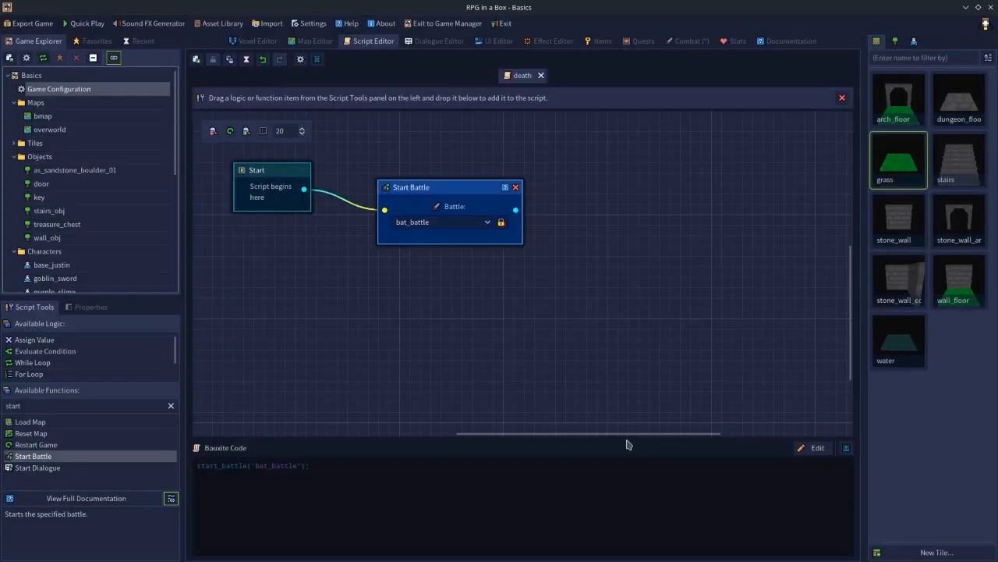
- Launch Quick Play to test the R key battle trigger, then exit the playtest
{"action": "left_click", "coordinate": [94, 24]}
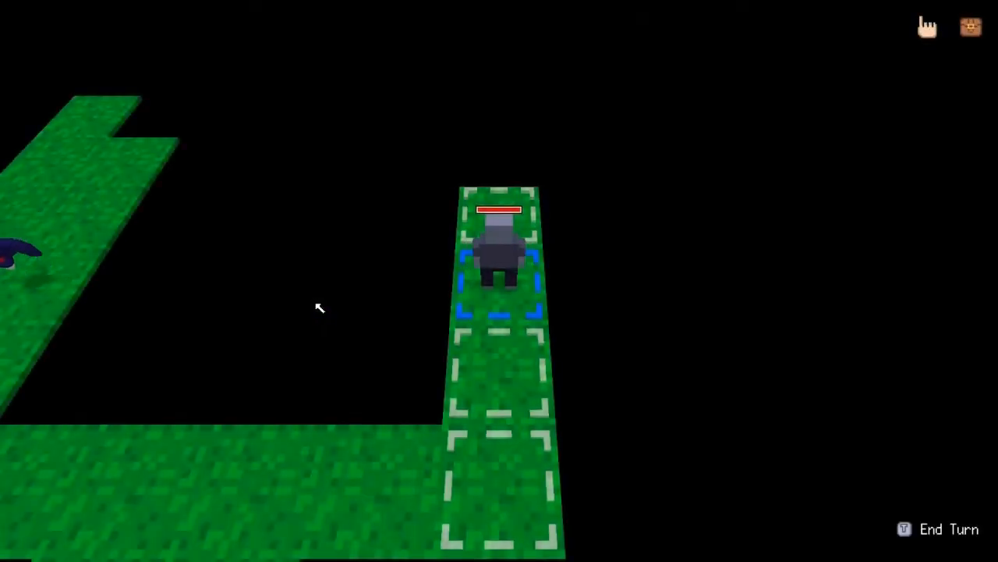
{"action": "key", "text": "Escape"}
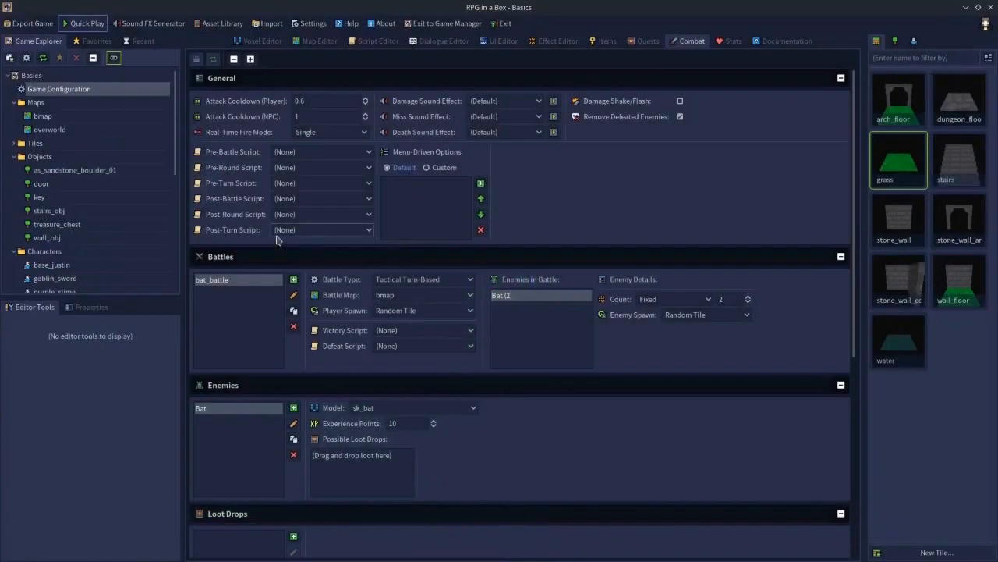
- Set bat_battle's battle type to Menu-Driven Turn-Based
{"action": "scroll", "coordinate": [312, 334], "scroll_direction": "down", "scroll_amount": 5}
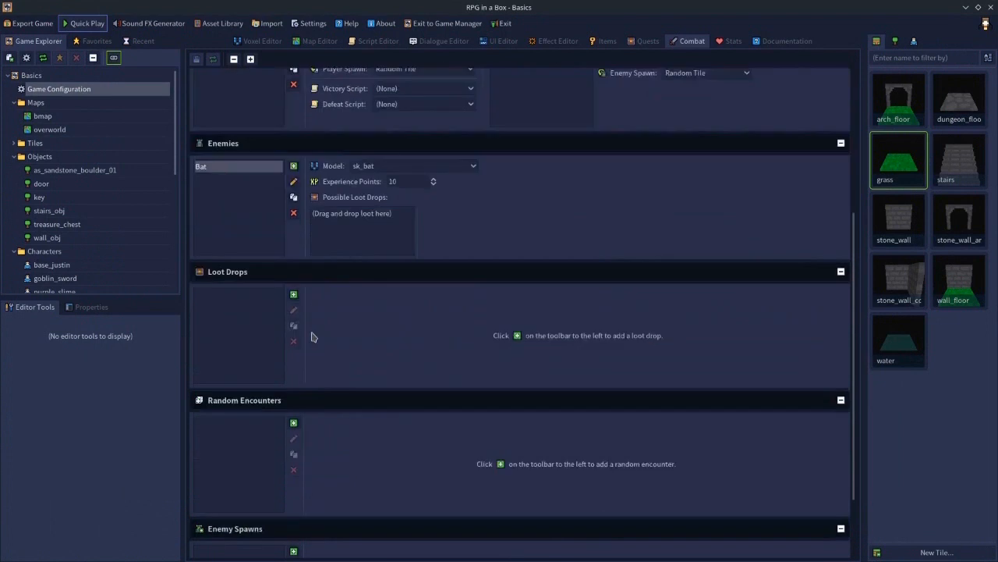
{"action": "scroll", "coordinate": [312, 334], "scroll_direction": "up", "scroll_amount": 3}
{"action": "scroll", "coordinate": [312, 334], "scroll_direction": "up", "scroll_amount": 3}
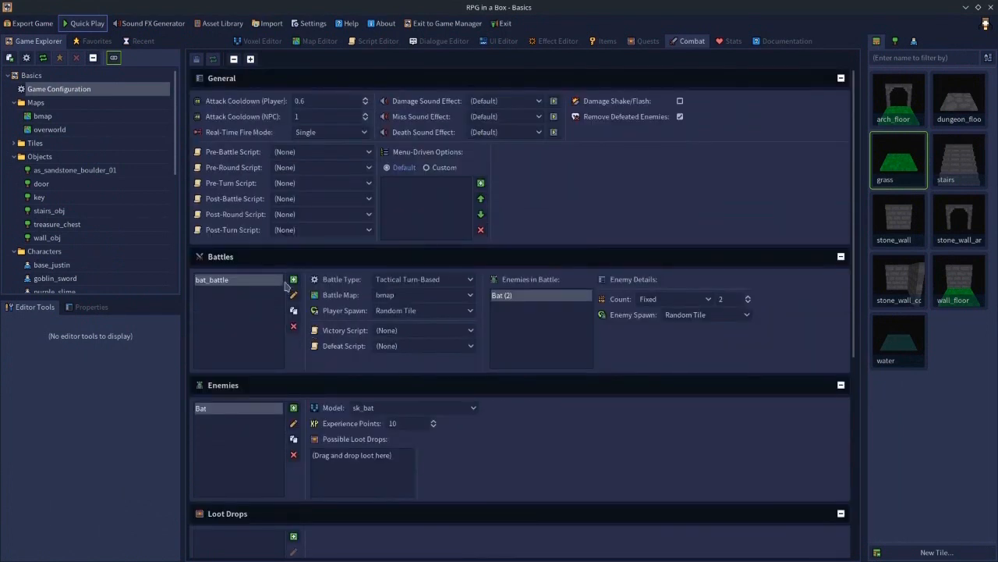
{"action": "left_click", "coordinate": [419, 281]}
{"action": "left_click", "coordinate": [414, 305]}
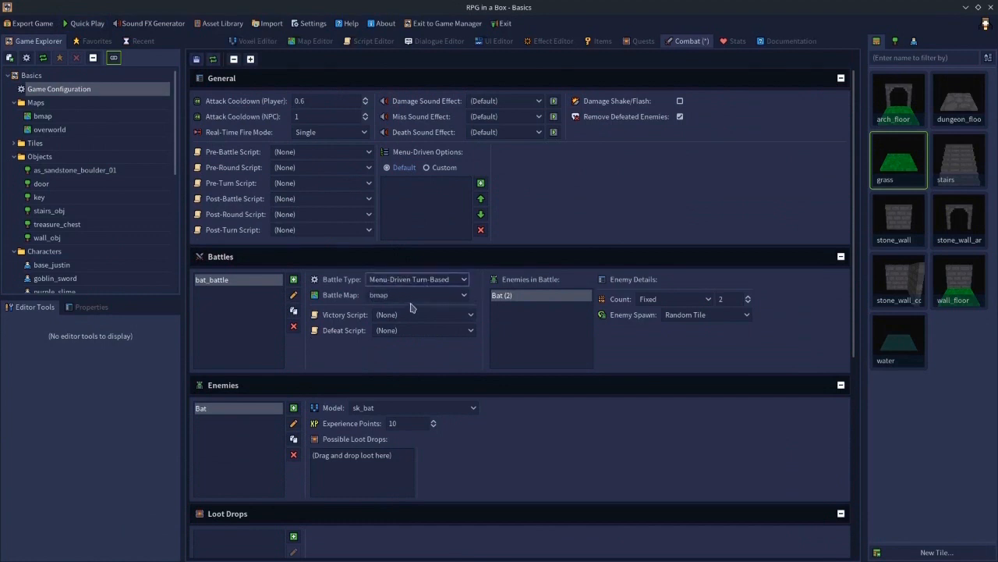
- Switch bat_battle's battle map to overworld and then back to bmap
{"action": "left_click", "coordinate": [383, 298]}
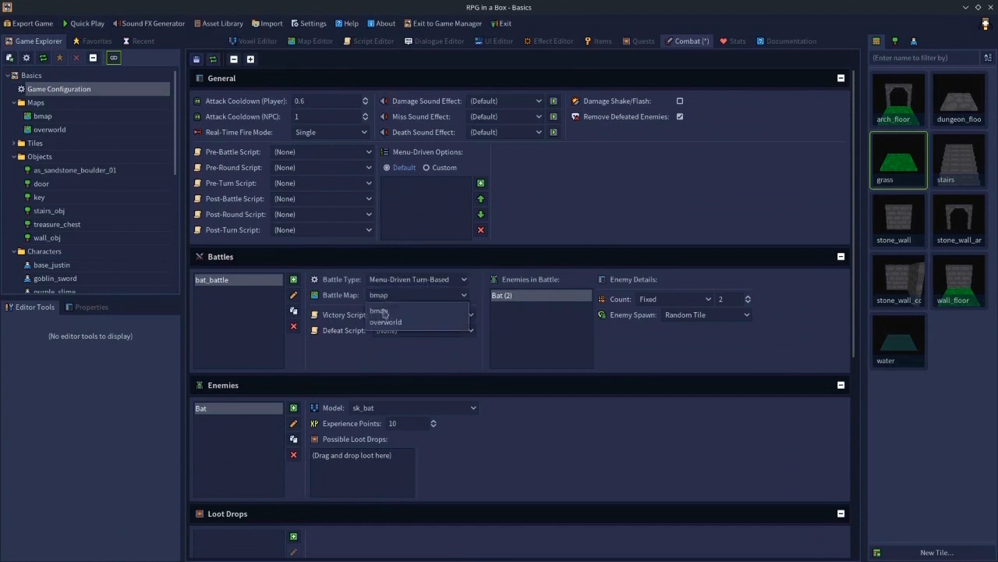
{"action": "left_click", "coordinate": [385, 322]}
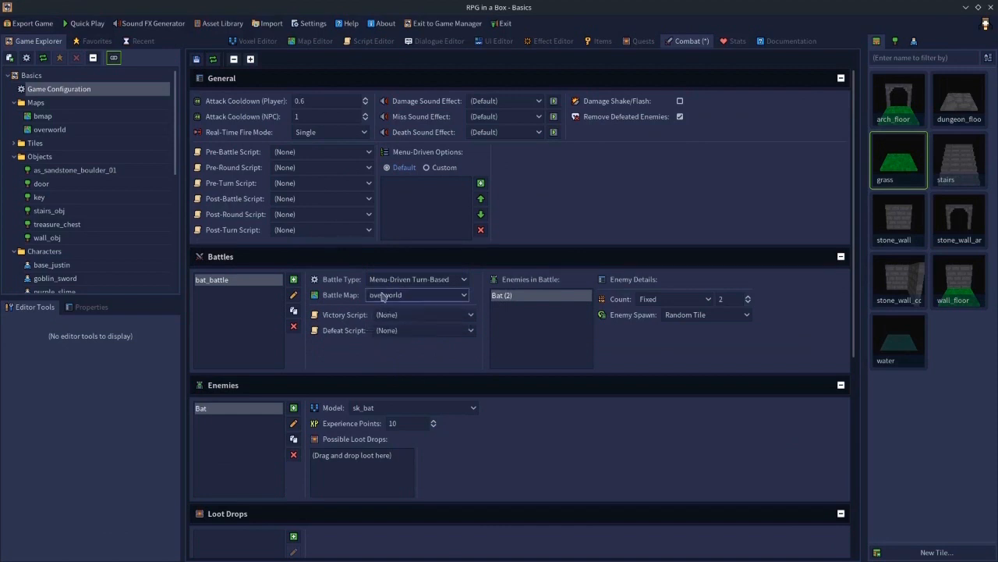
{"action": "left_click", "coordinate": [383, 296]}
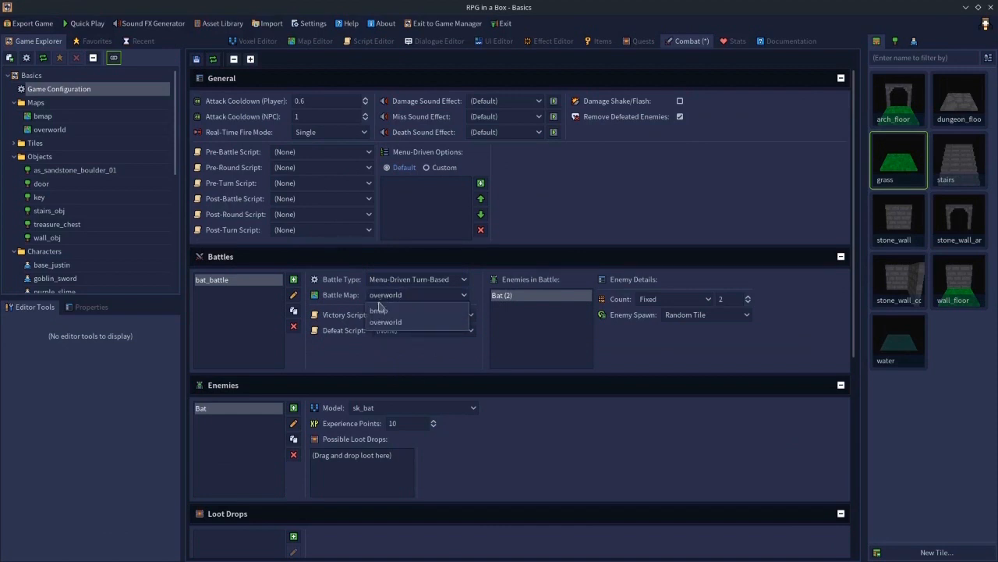
{"action": "left_click", "coordinate": [392, 308]}
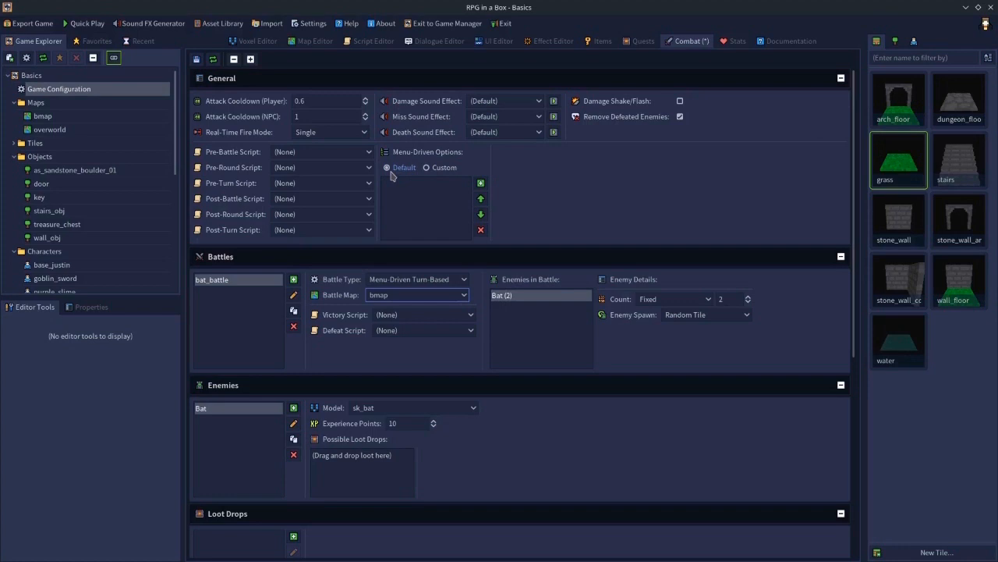
- Switch the combat menu-driven options from Default to Custom
{"action": "left_click", "coordinate": [439, 168]}
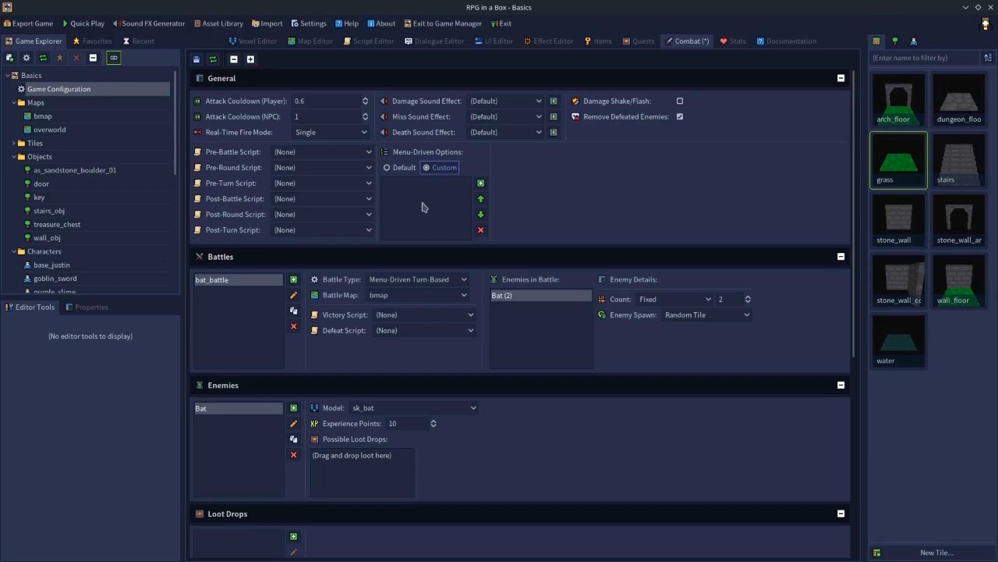
{"action": "left_click", "coordinate": [396, 170]}
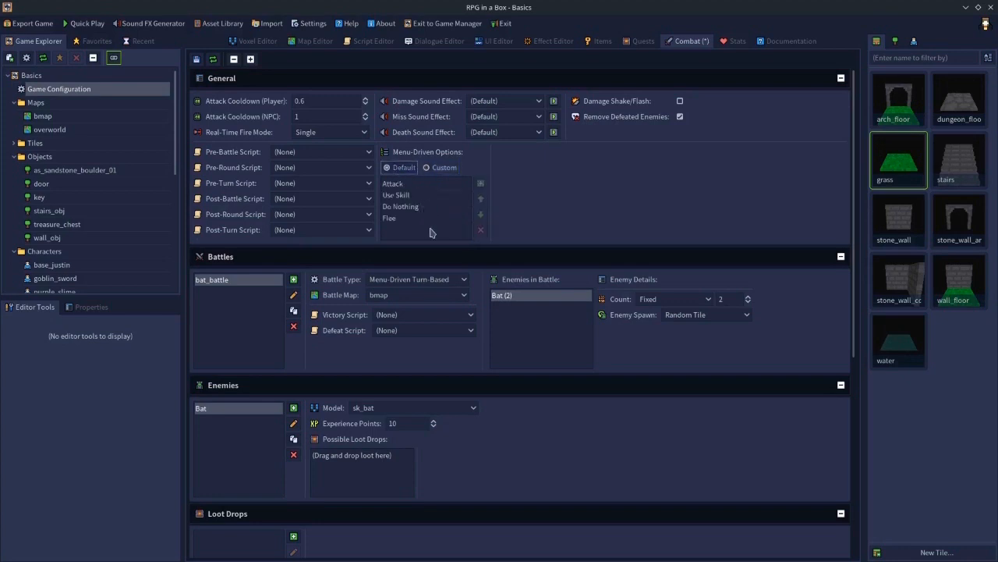
{"action": "left_click", "coordinate": [445, 169]}
{"action": "left_click", "coordinate": [402, 172]}
{"action": "left_click", "coordinate": [439, 170]}
{"action": "left_click", "coordinate": [401, 170]}
{"action": "left_click", "coordinate": [454, 170]}
{"action": "left_click", "coordinate": [400, 169]}
{"action": "left_click", "coordinate": [439, 170]}
{"action": "left_click", "coordinate": [395, 170]}
{"action": "left_click", "coordinate": [441, 169]}
{"action": "left_click", "coordinate": [402, 169]}
{"action": "left_click", "coordinate": [434, 170]}
{"action": "left_click", "coordinate": [415, 185]}
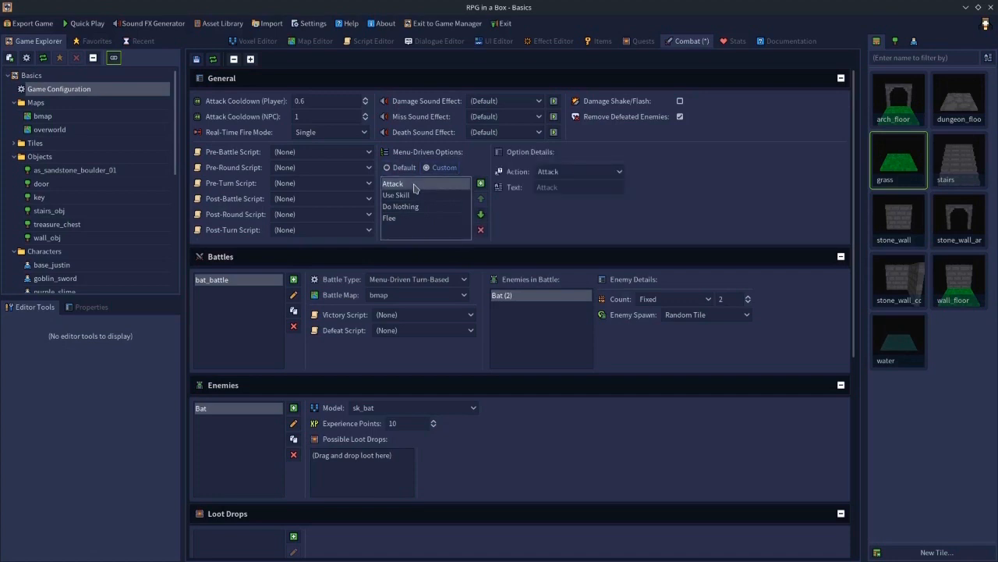
{"action": "left_click", "coordinate": [565, 176]}
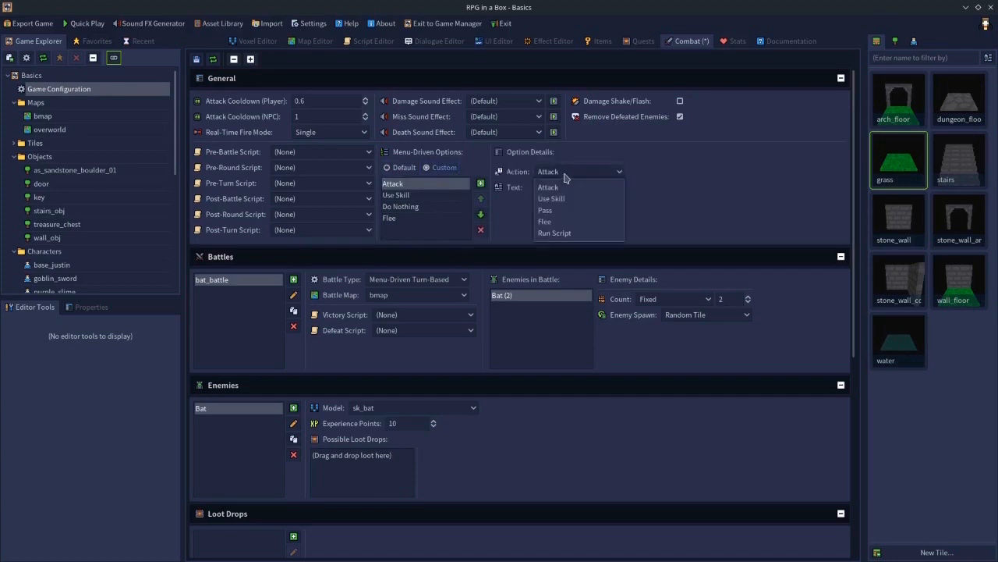
{"action": "left_click", "coordinate": [674, 207]}
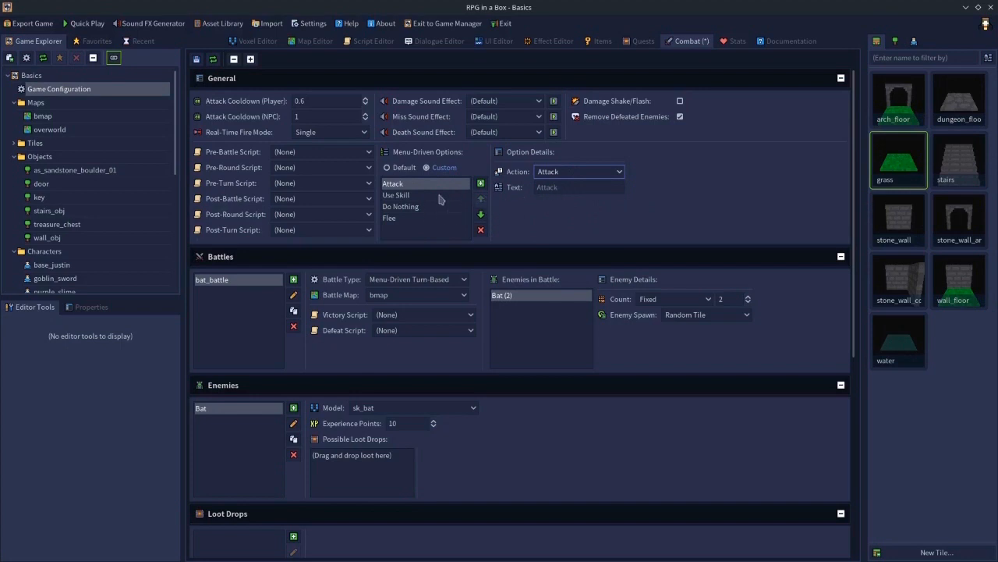
{"action": "left_click", "coordinate": [583, 178]}
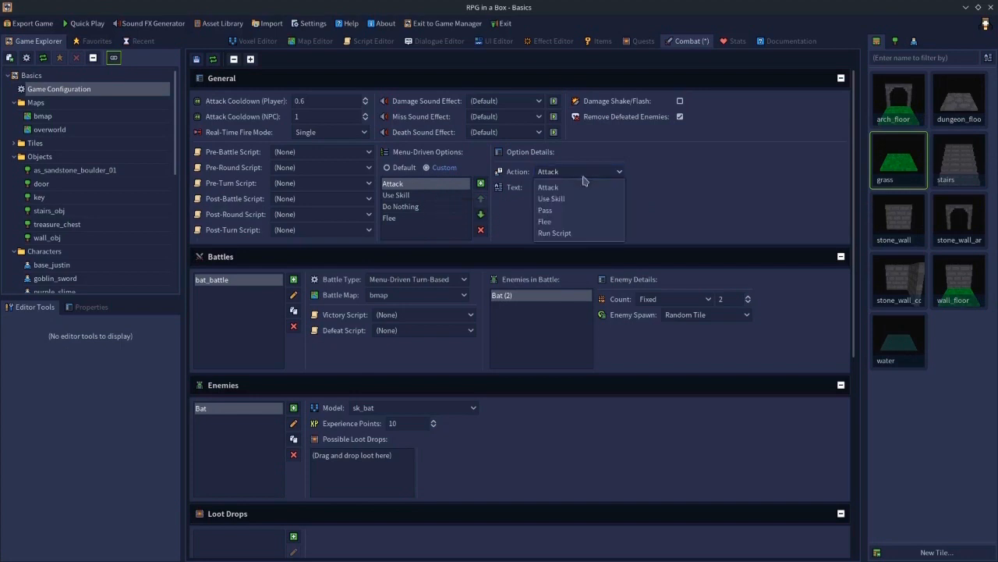
{"action": "left_click", "coordinate": [576, 234]}
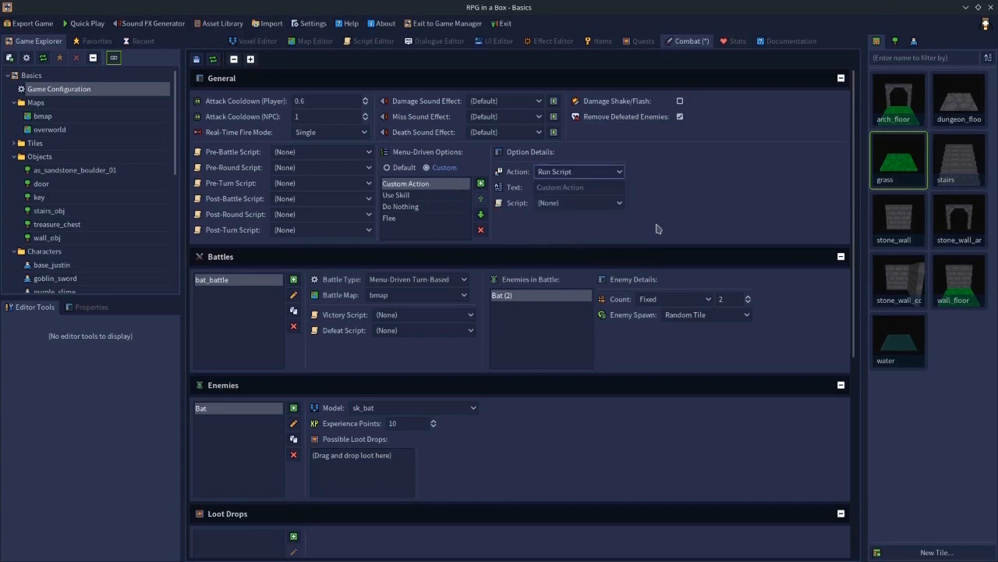
{"action": "left_click", "coordinate": [582, 173]}
{"action": "left_click", "coordinate": [549, 191]}
- Set the Attack option's display text to Fight!
{"action": "left_click", "coordinate": [551, 188]}
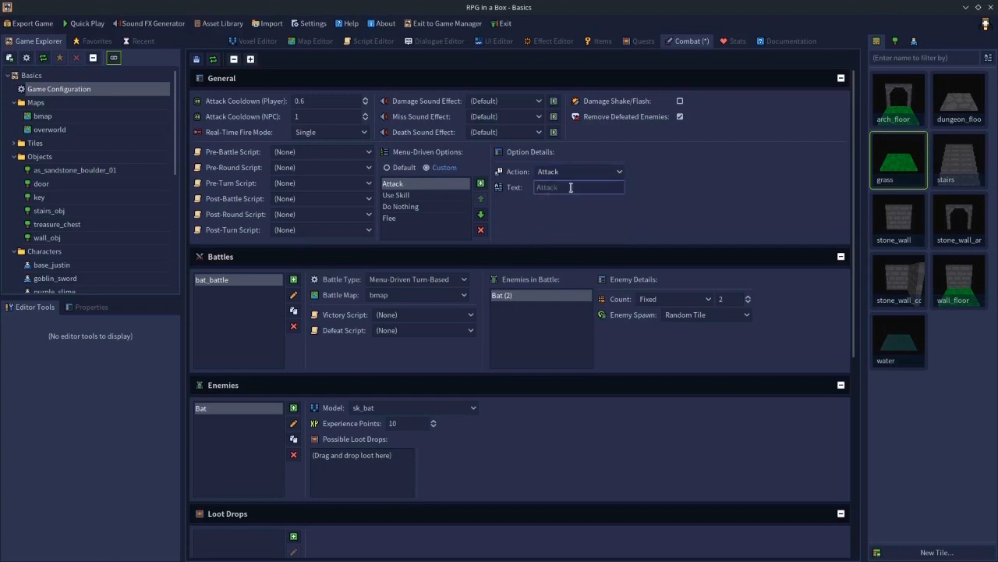
{"action": "type", "text": "Fight!"}
- Set the Use Skill option's display text to Use Potion
{"action": "left_click", "coordinate": [427, 196]}
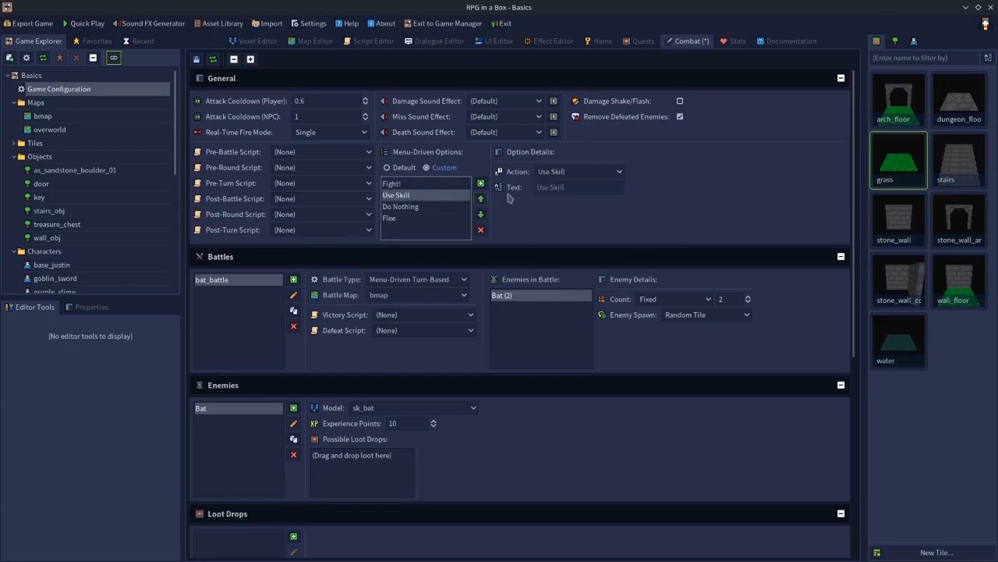
{"action": "left_click", "coordinate": [576, 186]}
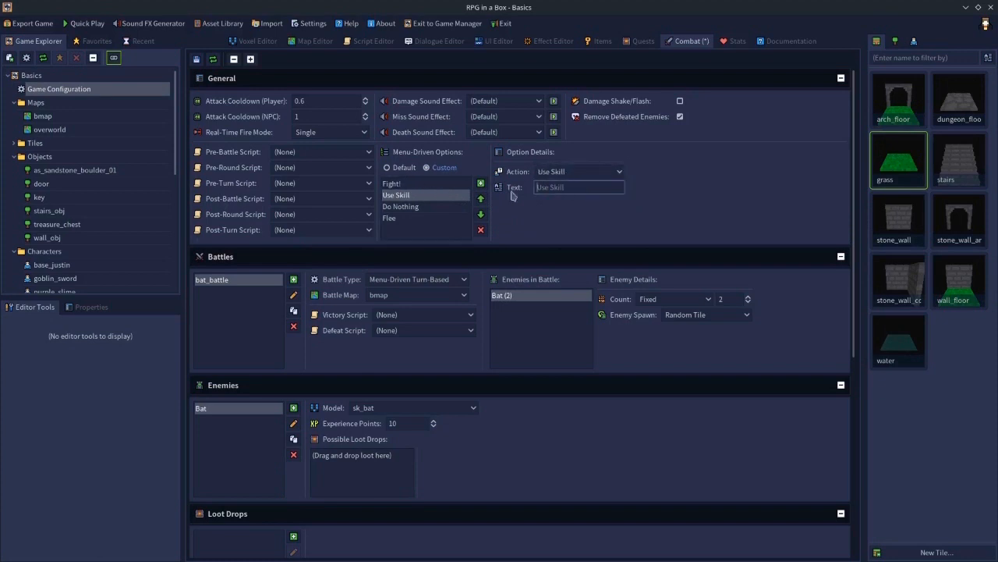
{"action": "type", "text": "us"}
{"action": "key", "text": "BackSpace"}
{"action": "key", "text": "BackSpace"}
{"action": "key", "text": "BackSpace"}
{"action": "type", "text": "Use"}
- Set the Do Nothing option's display text to Be a coward!
{"action": "left_click", "coordinate": [415, 207]}
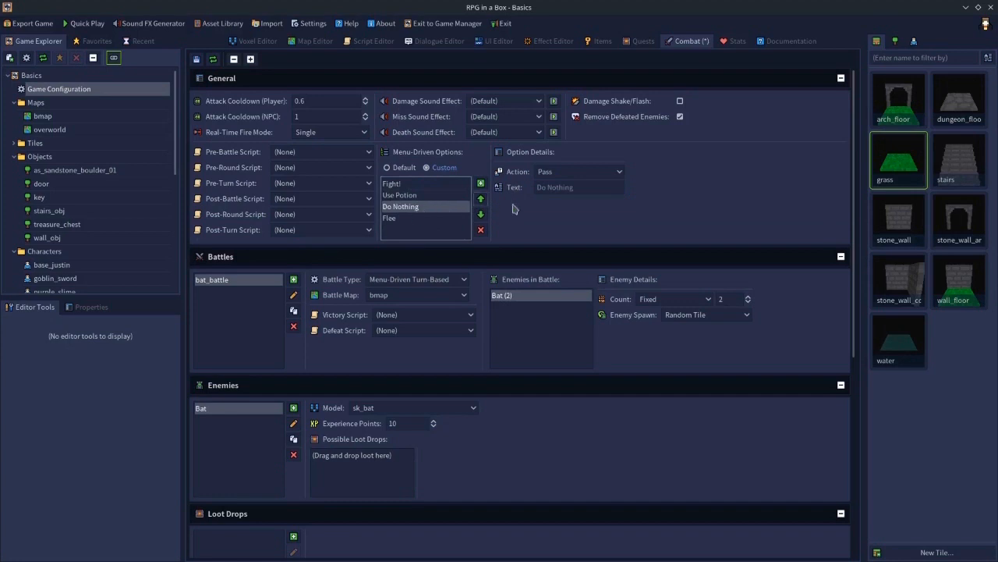
{"action": "left_click", "coordinate": [564, 187]}
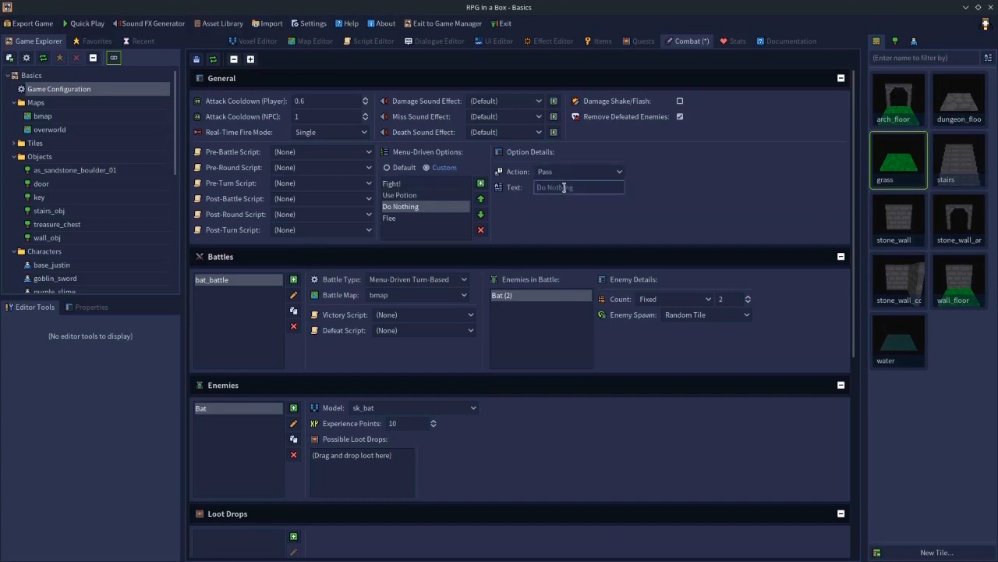
{"action": "type", "text": "Be a coward!"}
- Change the Flee option's action to Run Script and assign the death script
{"action": "left_click", "coordinate": [405, 219]}
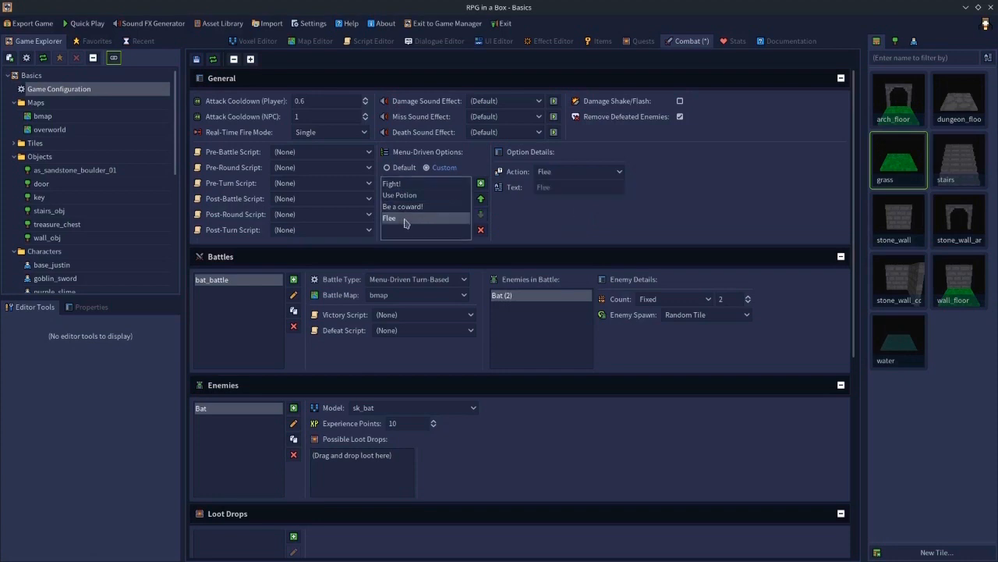
{"action": "left_click", "coordinate": [544, 173]}
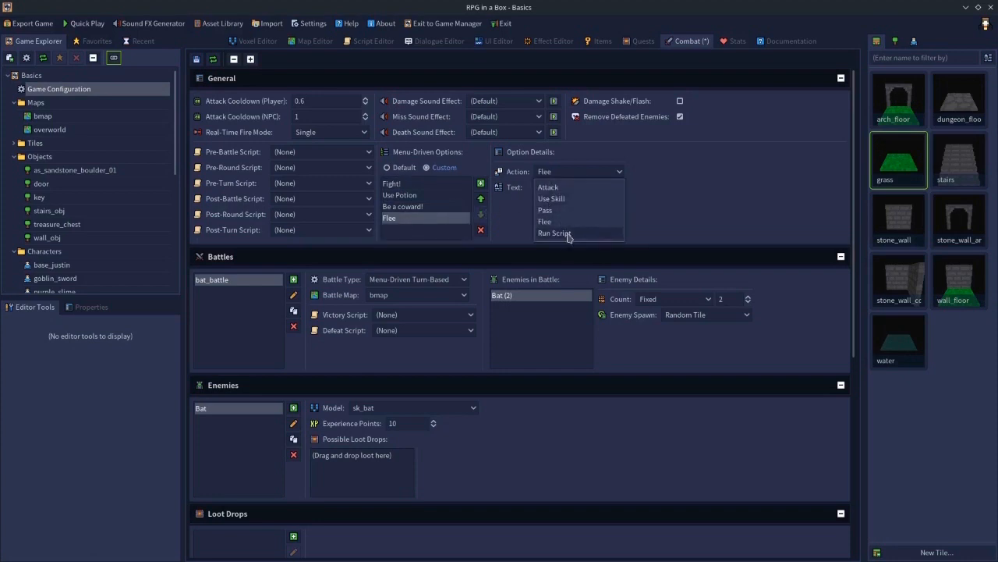
{"action": "left_click", "coordinate": [569, 233]}
{"action": "left_click", "coordinate": [560, 188]}
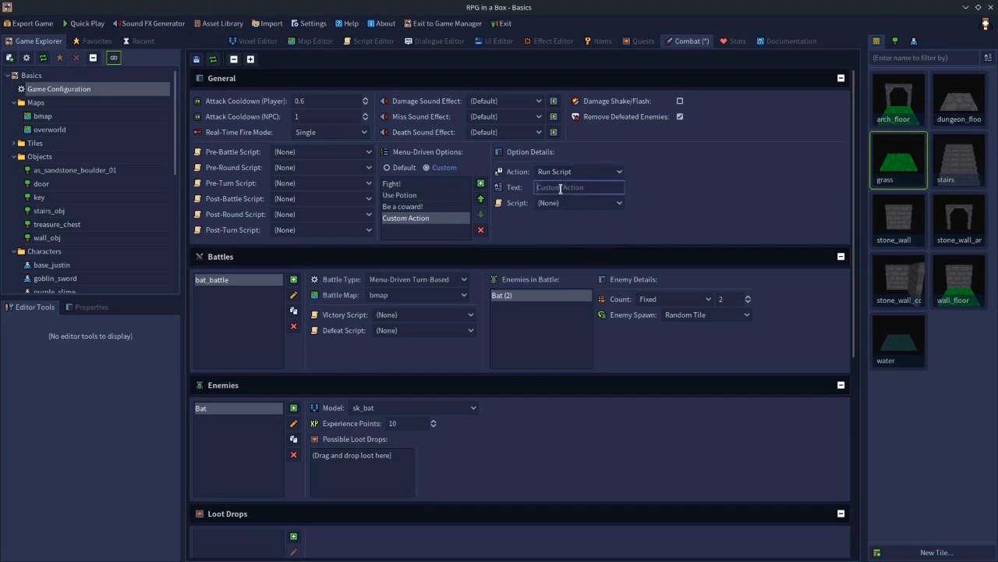
{"action": "left_click", "coordinate": [562, 203]}
{"action": "left_click", "coordinate": [553, 233]}
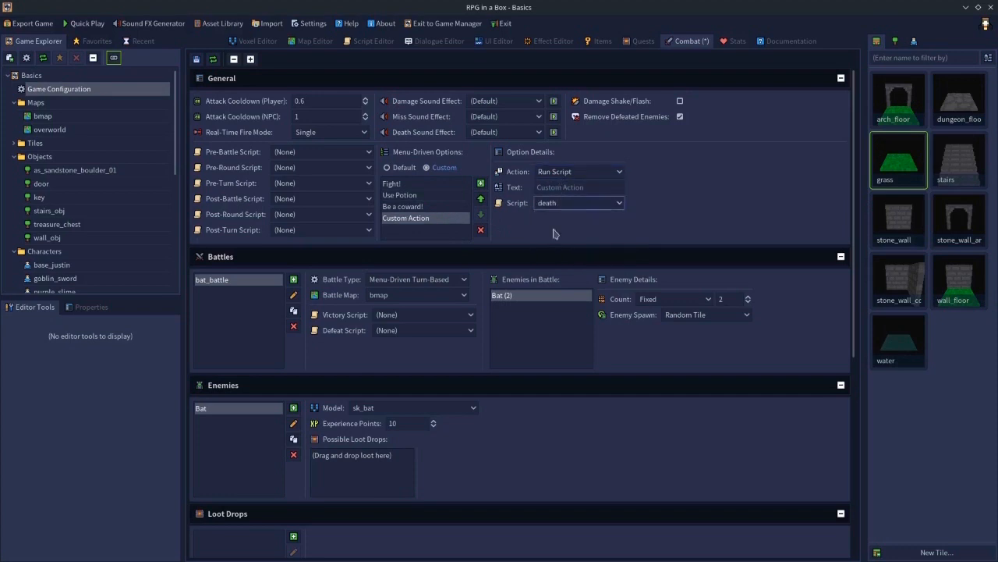
- Set that option's display text to Give Up and save the combat settings
{"action": "left_click", "coordinate": [552, 187]}
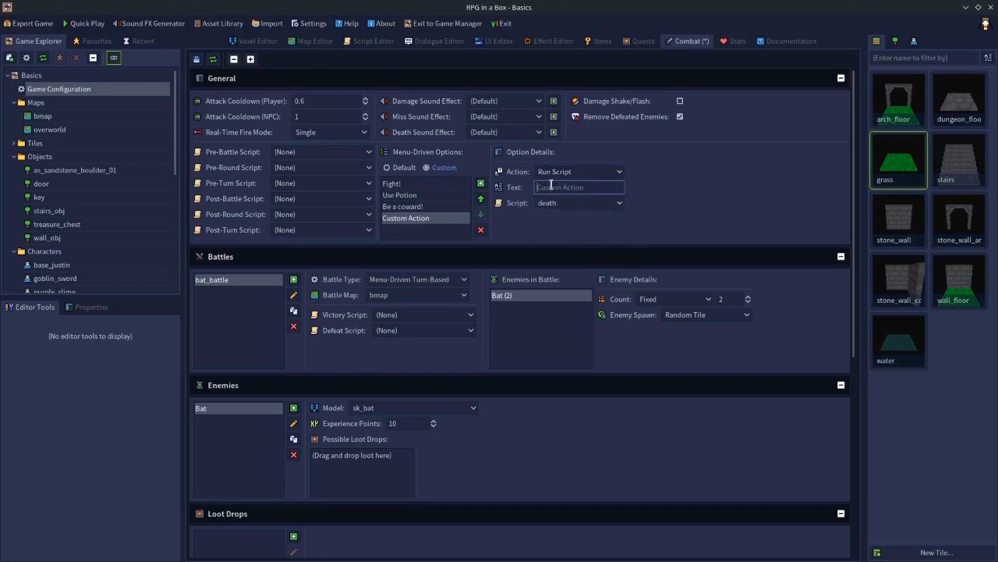
{"action": "type", "text": "G"}
{"action": "key", "text": "BackSpace"}
{"action": "type", "text": "Give Up"}
{"action": "left_click", "coordinate": [196, 59]}
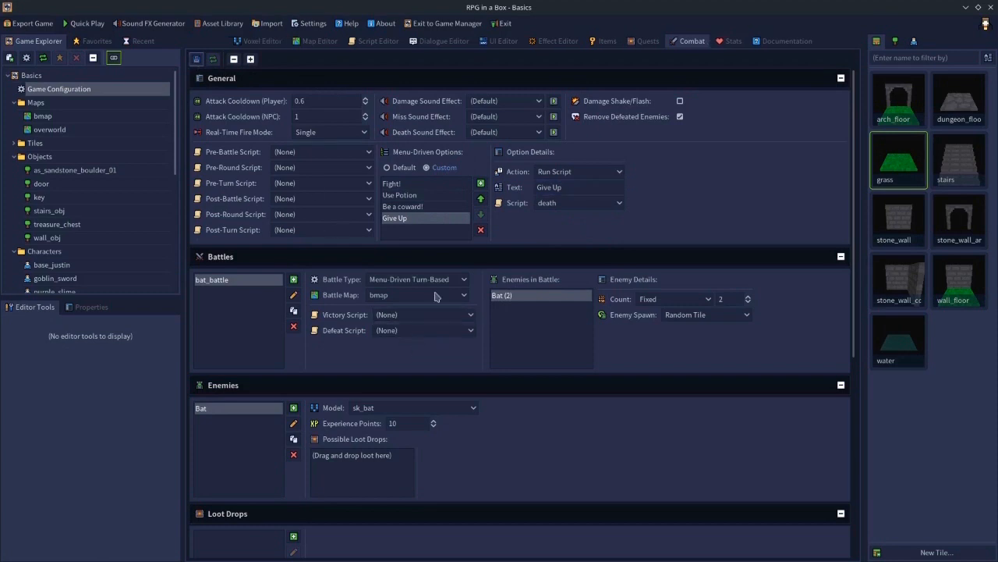
- Review the combat settings and the input bindings in the game configuration
{"action": "scroll", "coordinate": [412, 189], "scroll_direction": "down", "scroll_amount": 2}
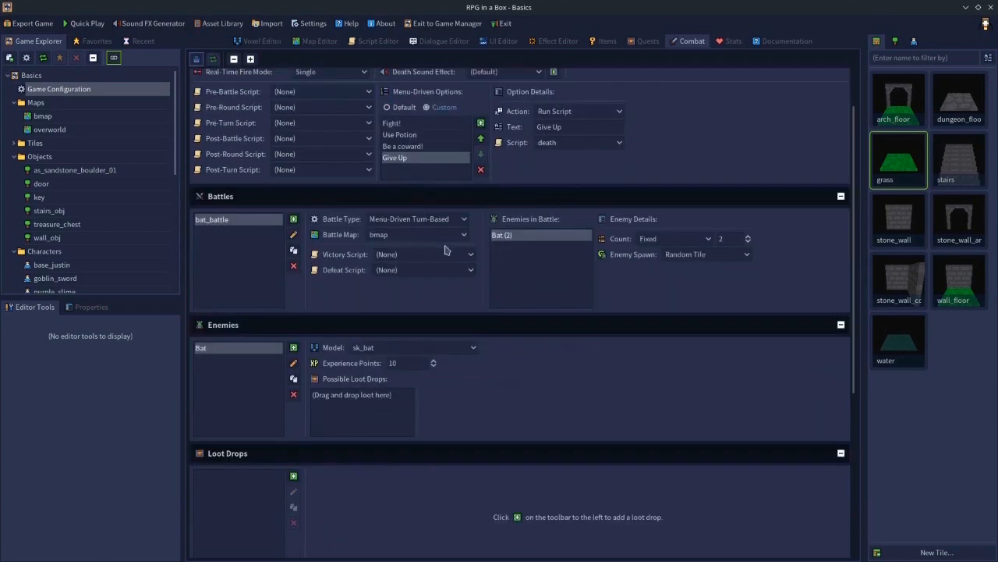
{"action": "scroll", "coordinate": [468, 281], "scroll_direction": "down", "scroll_amount": 4}
{"action": "scroll", "coordinate": [386, 324], "scroll_direction": "down", "scroll_amount": 2}
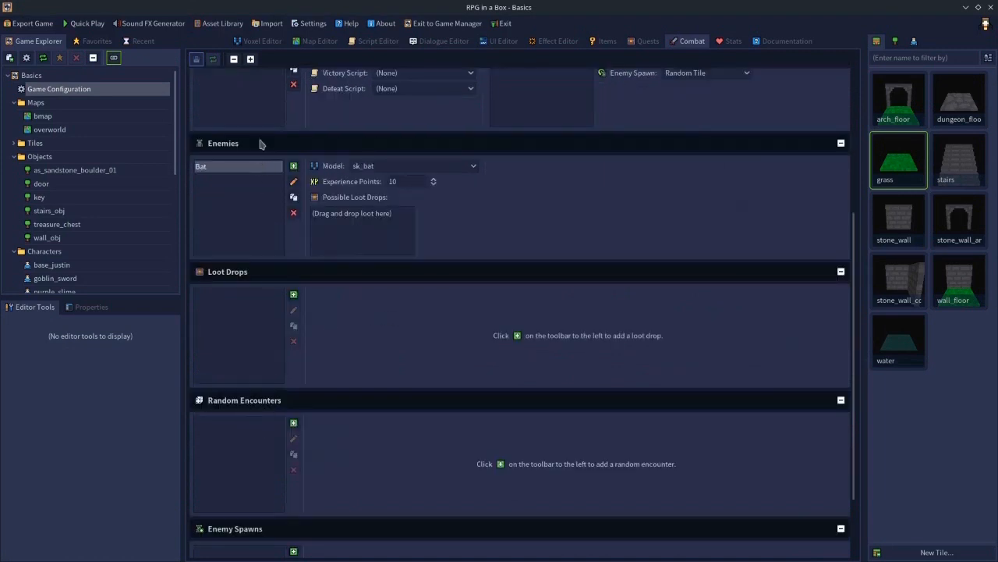
{"action": "scroll", "coordinate": [352, 191], "scroll_direction": "up", "scroll_amount": 5}
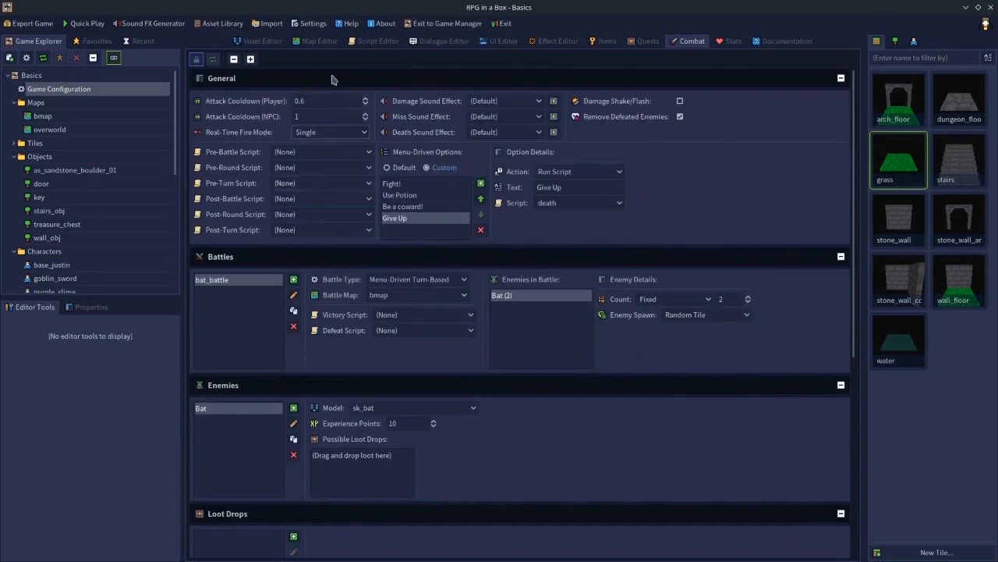
{"action": "double_click", "coordinate": [85, 100]}
{"action": "double_click", "coordinate": [68, 89]}
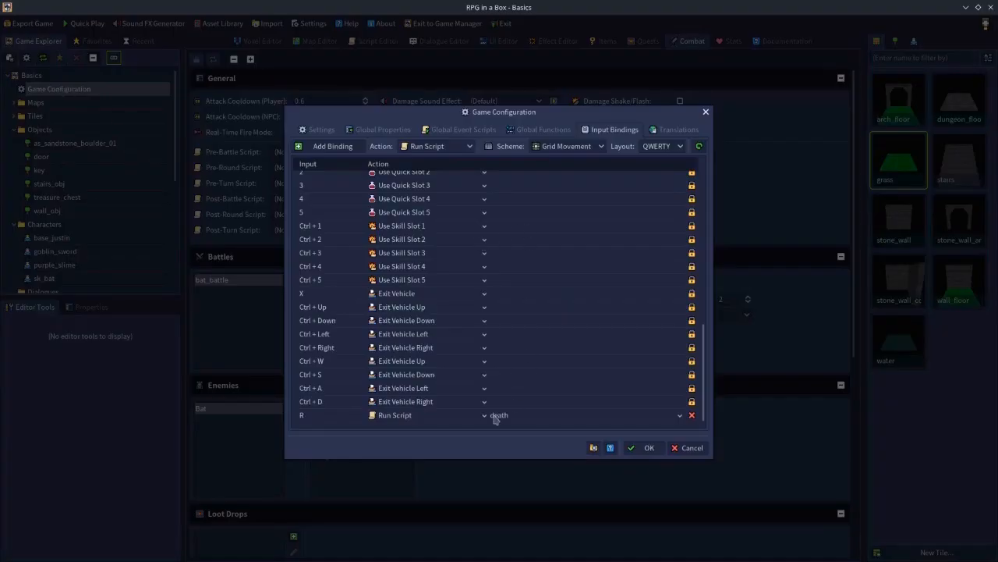
{"action": "left_click", "coordinate": [687, 448]}
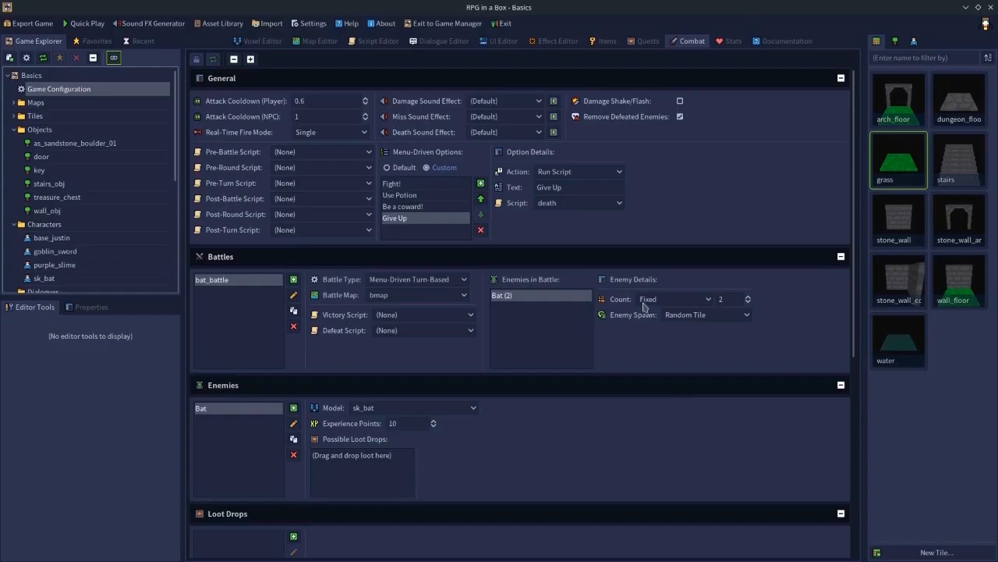
- Launch Quick Play and in the battle menu choose Fight! and attack the first bat
{"action": "left_click", "coordinate": [364, 42]}
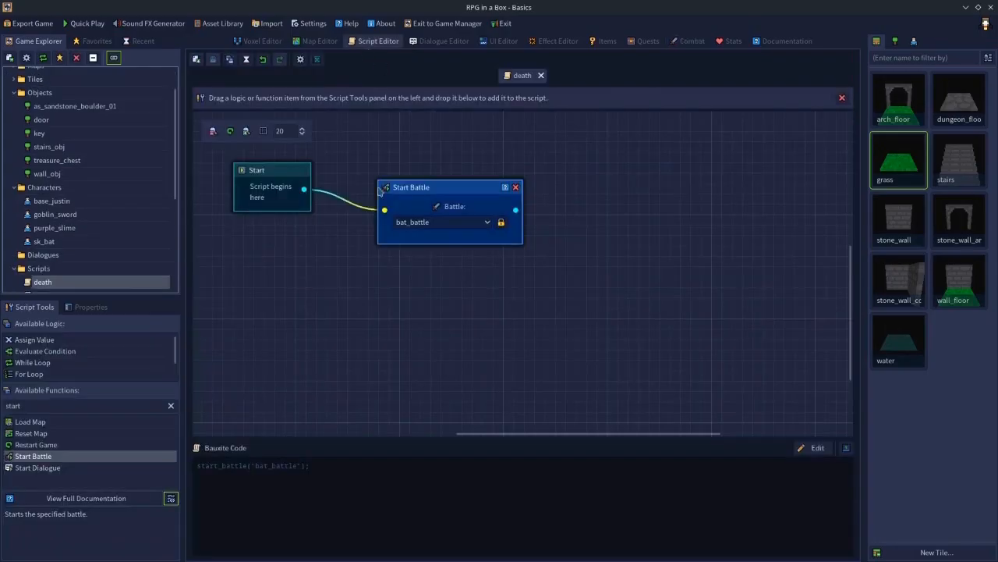
{"action": "left_click", "coordinate": [86, 24]}
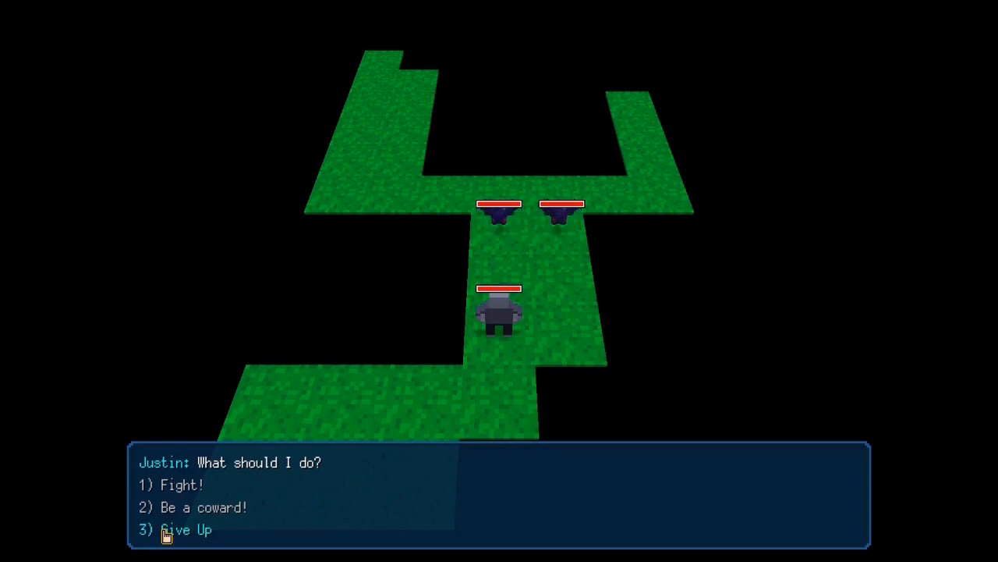
{"action": "key", "text": "1"}
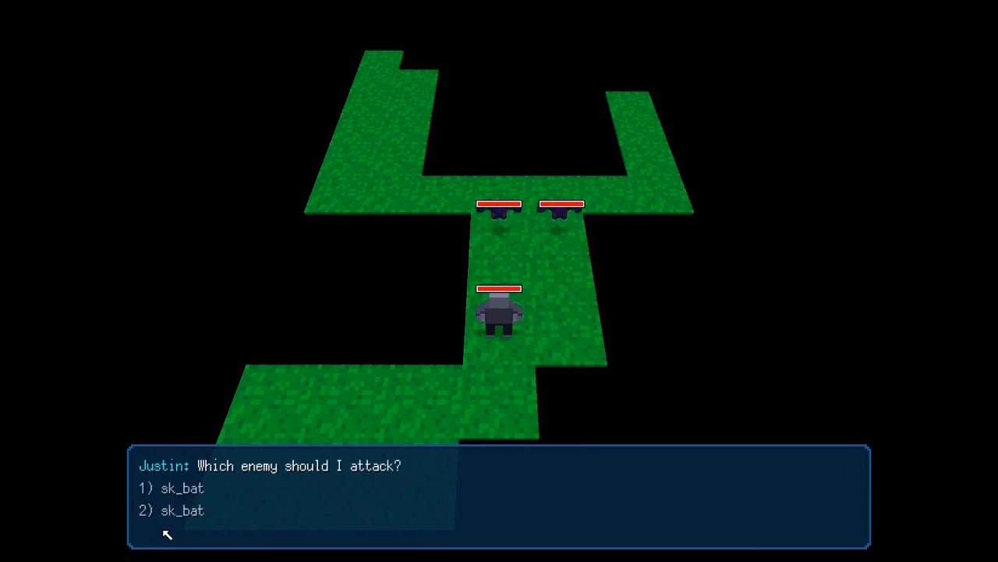
{"action": "key", "text": "1"}
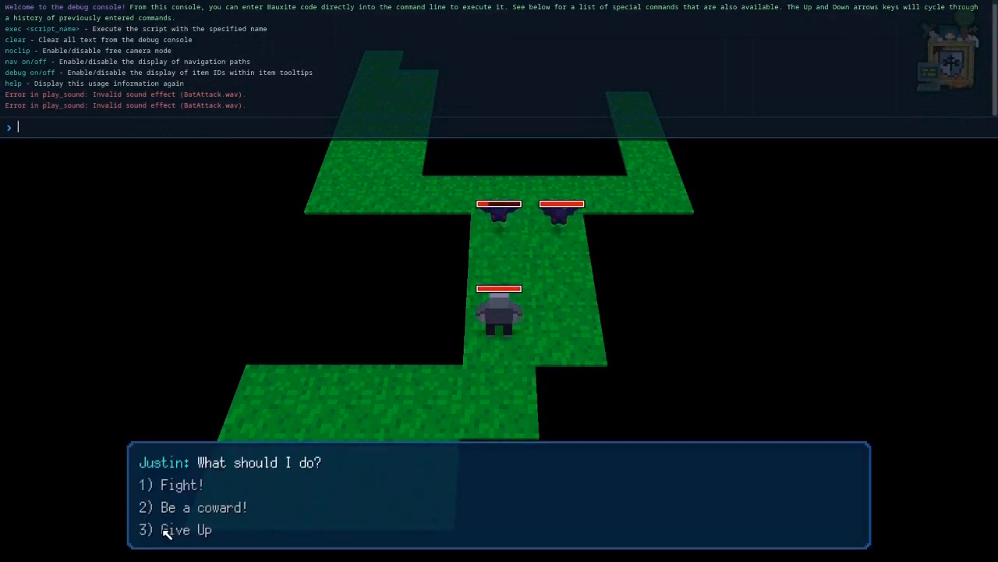
- Choose Give Up in the battle menu, check the debug console, and exit the playtest
{"action": "key", "text": "grave"}
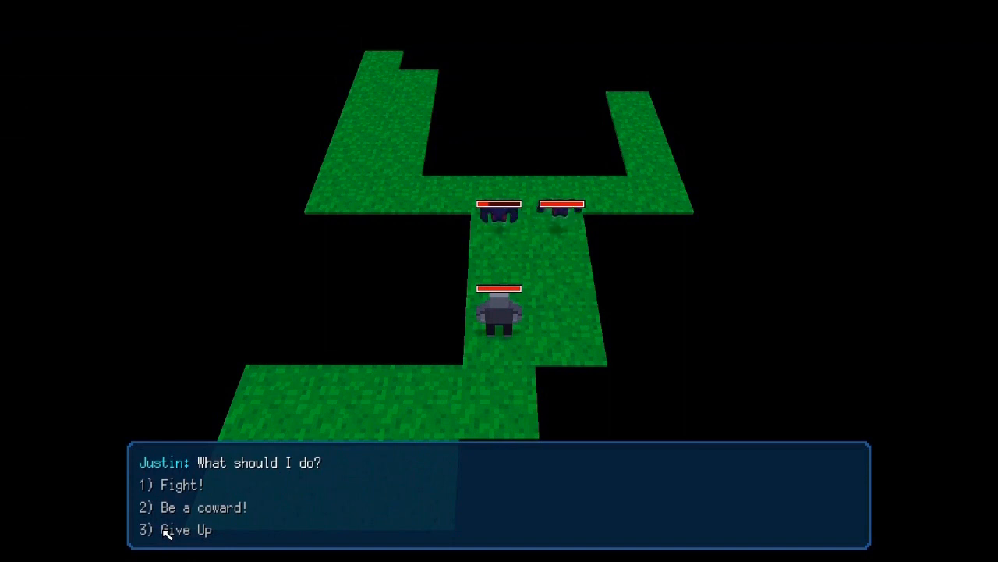
{"action": "left_click", "coordinate": [166, 530]}
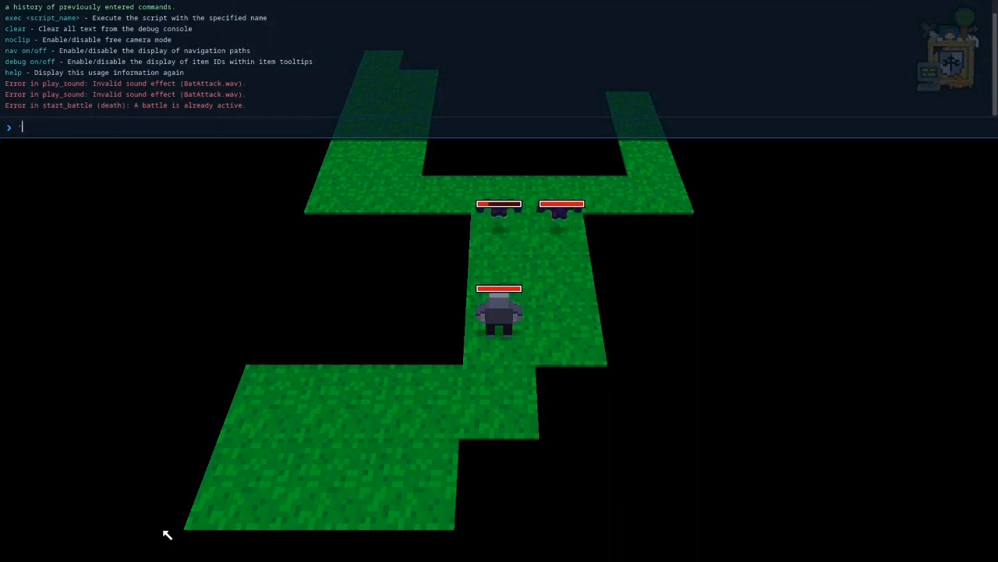
{"action": "key", "text": "grave"}
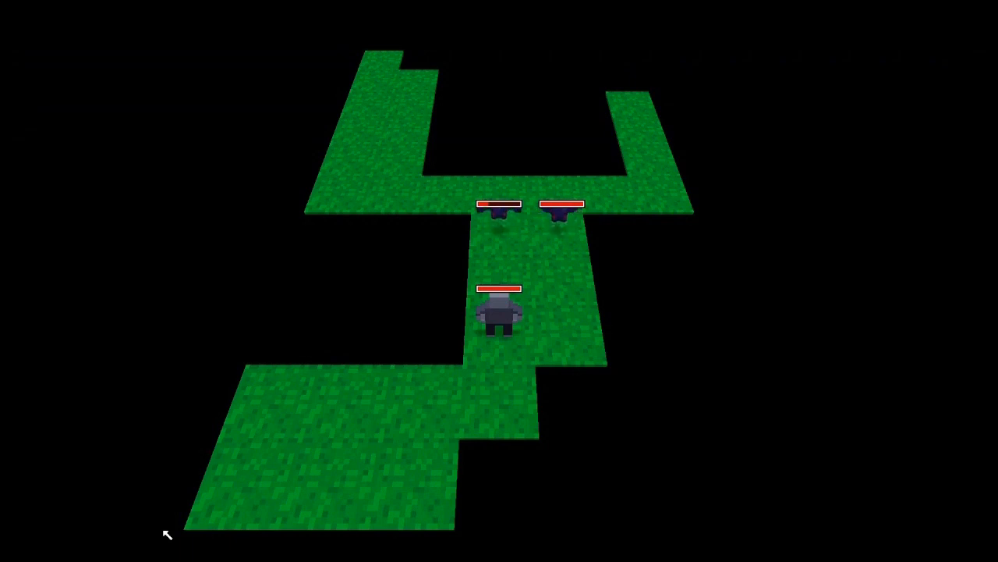
{"action": "key", "text": "Escape"}
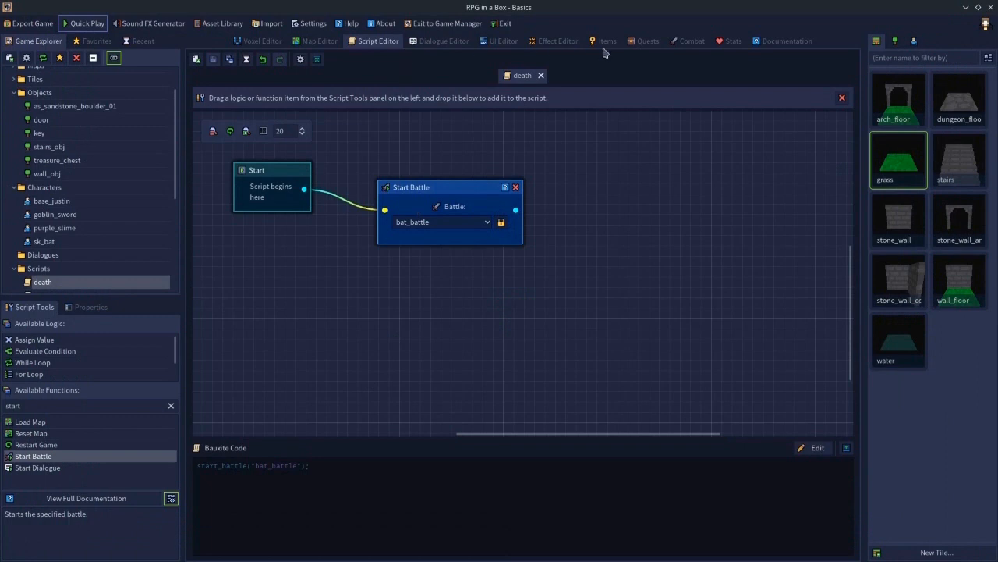
{"action": "left_click", "coordinate": [679, 47]}
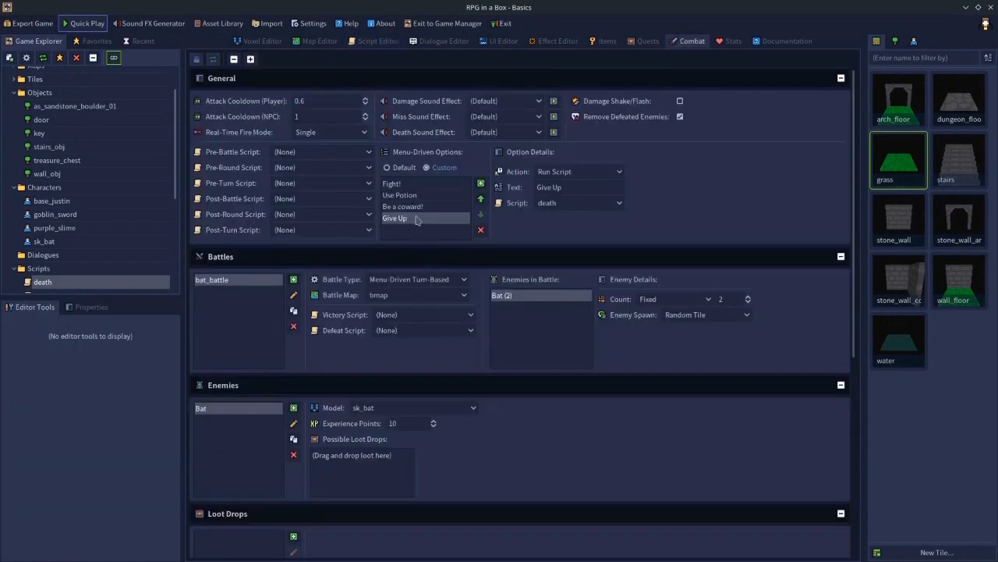
{"action": "left_click", "coordinate": [480, 184]}
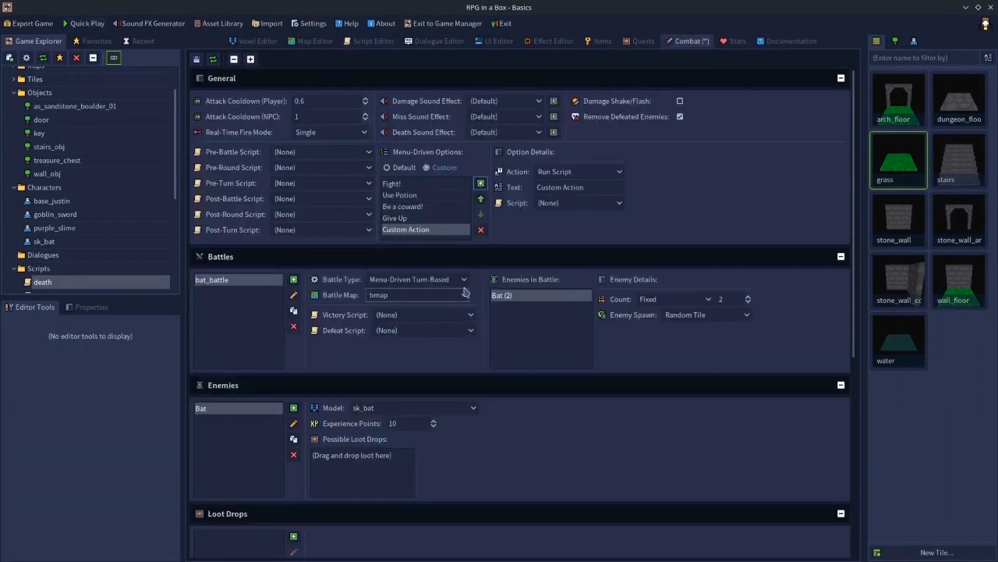
{"action": "left_click", "coordinate": [480, 184]}
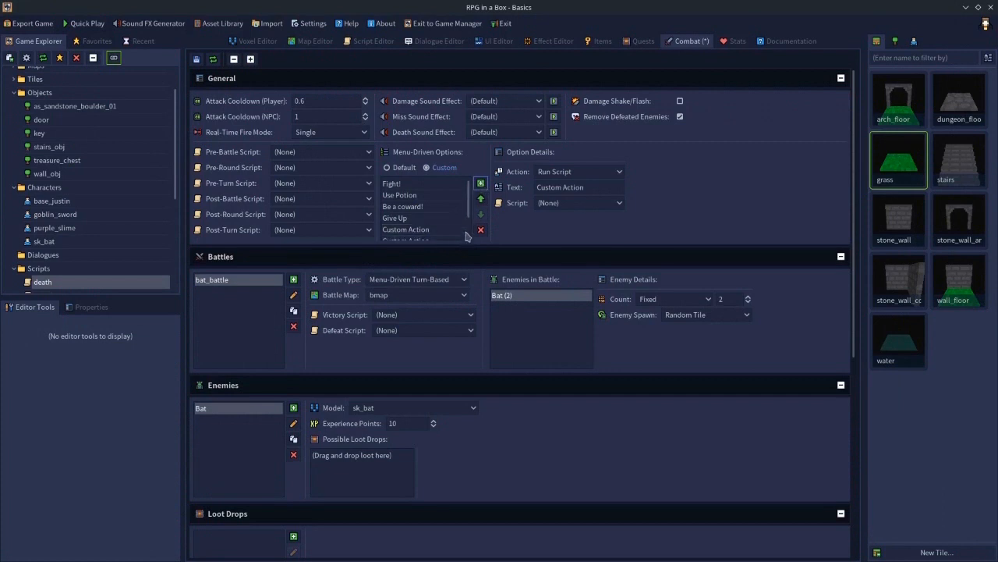
{"action": "scroll", "coordinate": [465, 234], "scroll_direction": "down", "scroll_amount": 2}
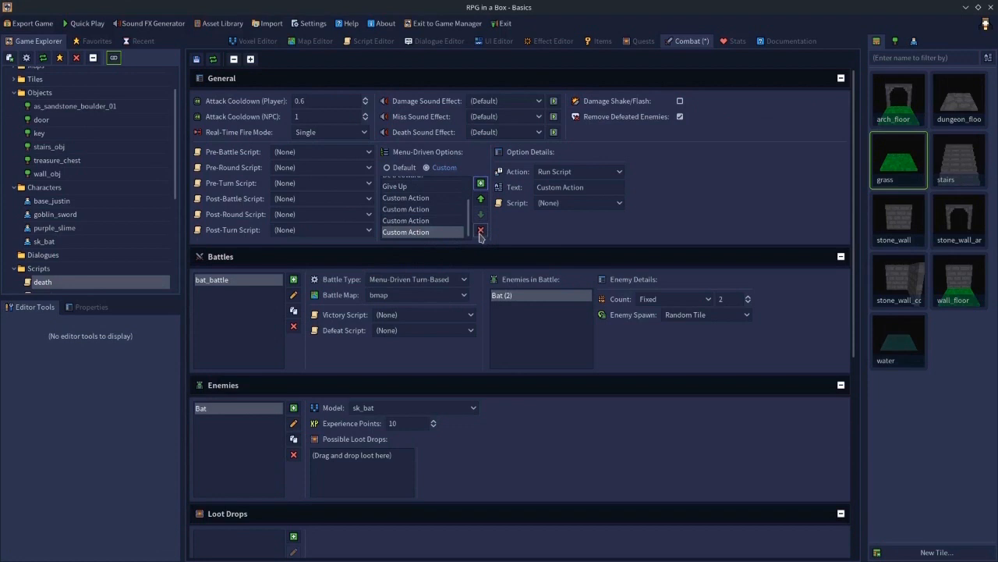
{"action": "left_click", "coordinate": [481, 231]}
{"action": "left_click", "coordinate": [441, 231]}
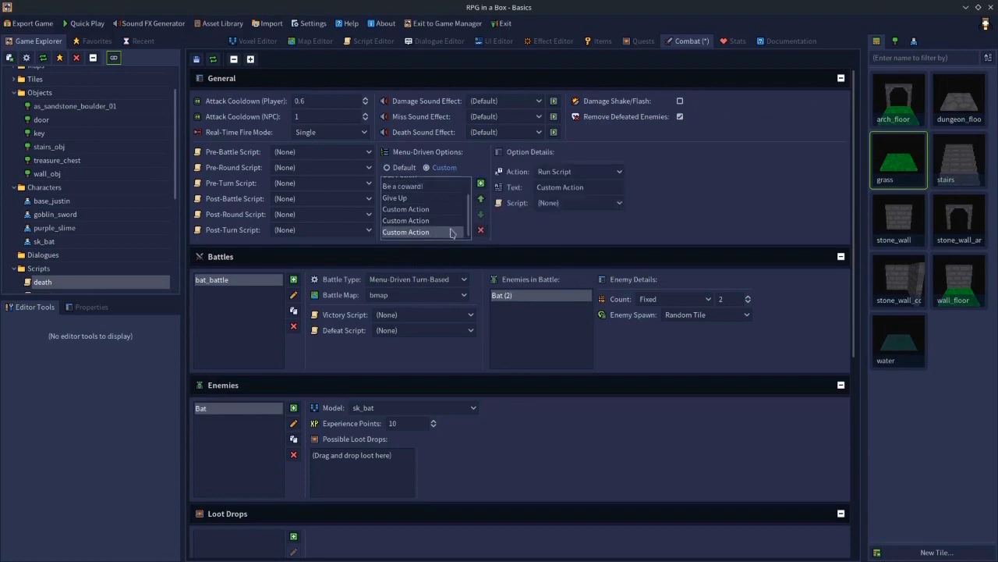
{"action": "left_click", "coordinate": [480, 230]}
{"action": "left_click", "coordinate": [434, 233]}
{"action": "left_click", "coordinate": [480, 230]}
{"action": "left_click", "coordinate": [422, 230]}
{"action": "left_click", "coordinate": [479, 231]}
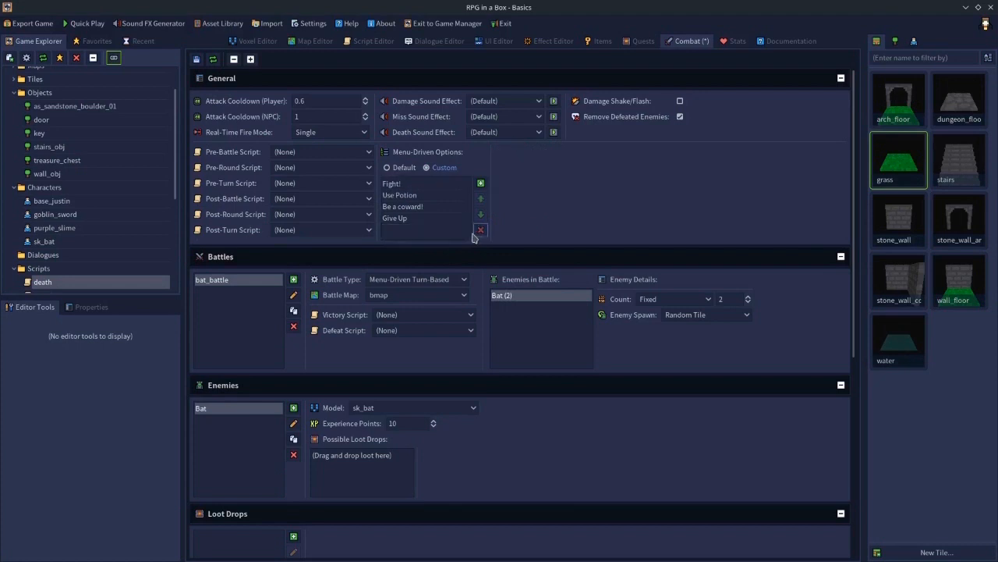
- Switch the menu-driven battle options back to the Default set
{"action": "left_click", "coordinate": [403, 199]}
{"action": "left_click", "coordinate": [402, 185]}
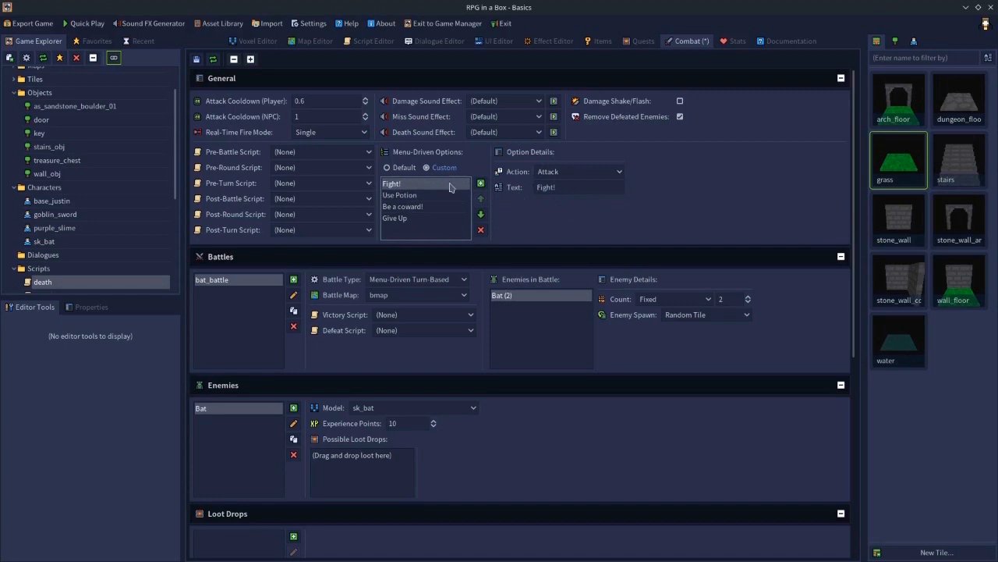
{"action": "left_click", "coordinate": [387, 168]}
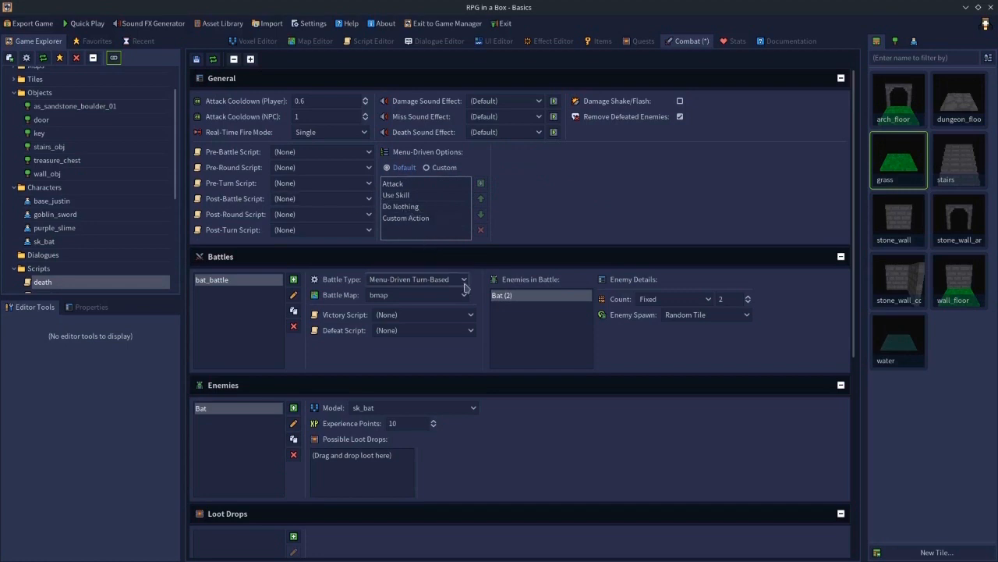
{"action": "scroll", "coordinate": [468, 295], "scroll_direction": "down", "scroll_amount": 5}
{"action": "scroll", "coordinate": [468, 296], "scroll_direction": "up", "scroll_amount": 5}
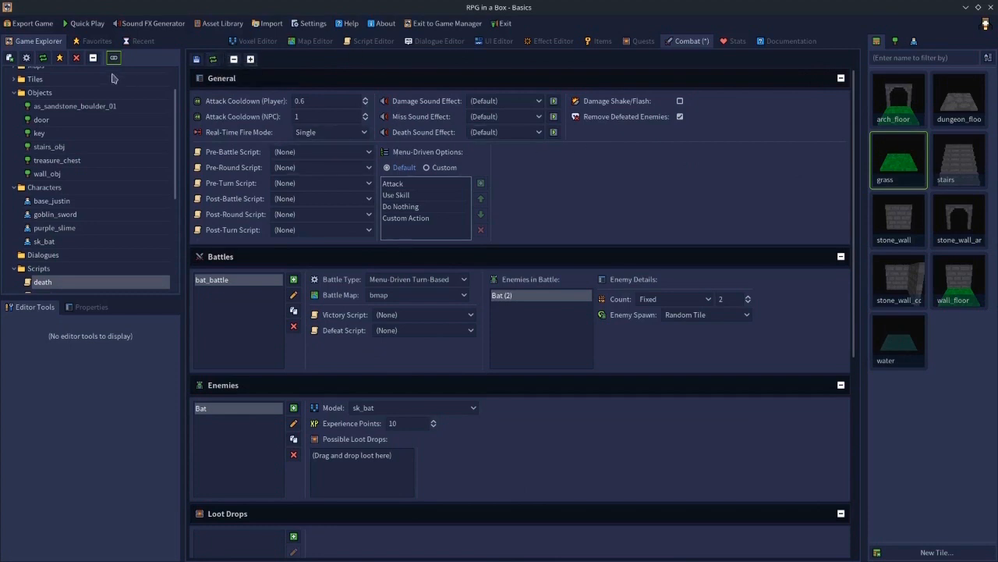
- Open the game configuration settings and close them without changes
{"action": "scroll", "coordinate": [174, 84], "scroll_direction": "up", "scroll_amount": 1}
{"action": "scroll", "coordinate": [174, 85], "scroll_direction": "up", "scroll_amount": 2}
{"action": "double_click", "coordinate": [94, 89]}
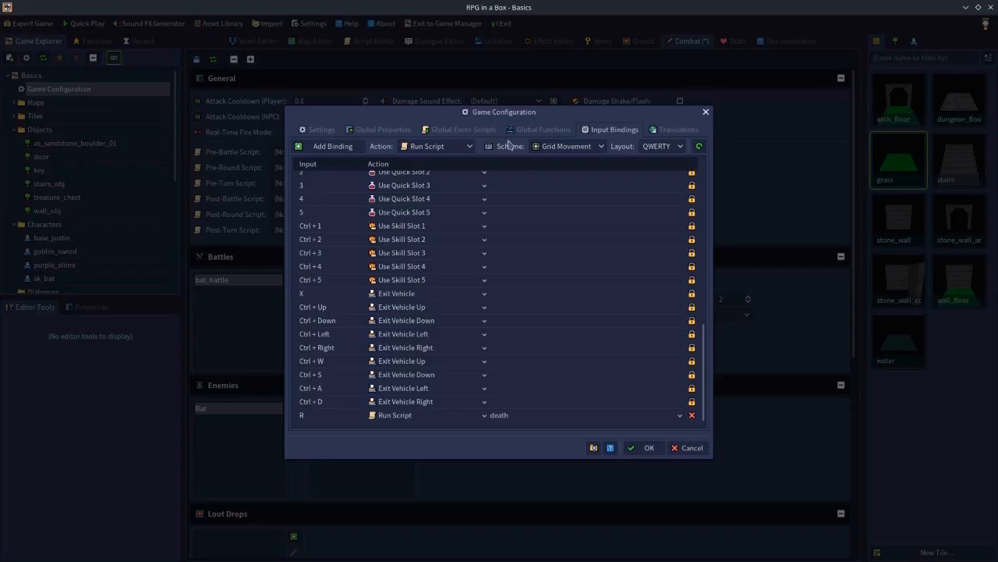
{"action": "left_click", "coordinate": [316, 129]}
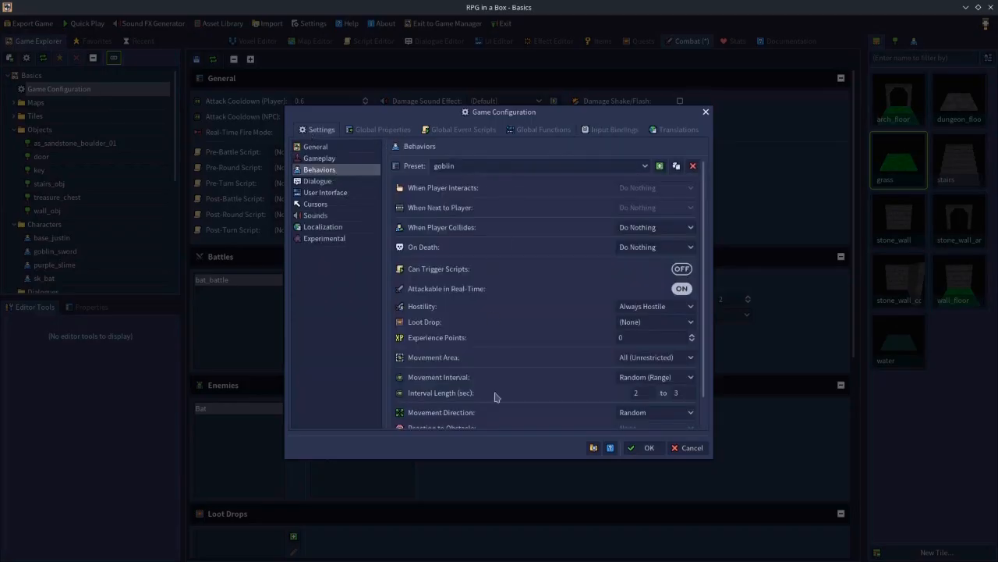
{"action": "left_click", "coordinate": [699, 452]}
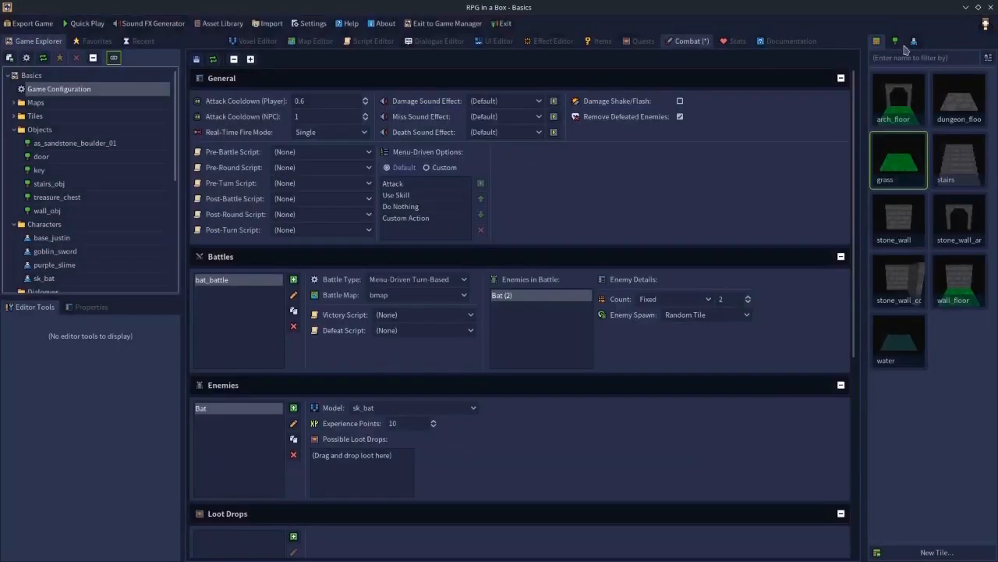
{"action": "left_click", "coordinate": [913, 42]}
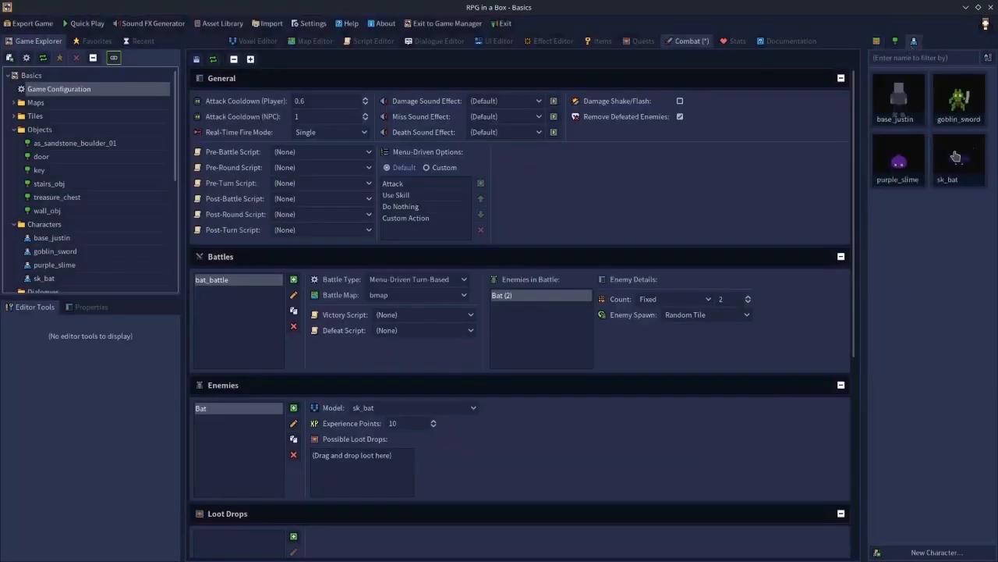
{"action": "left_click", "coordinate": [316, 43]}
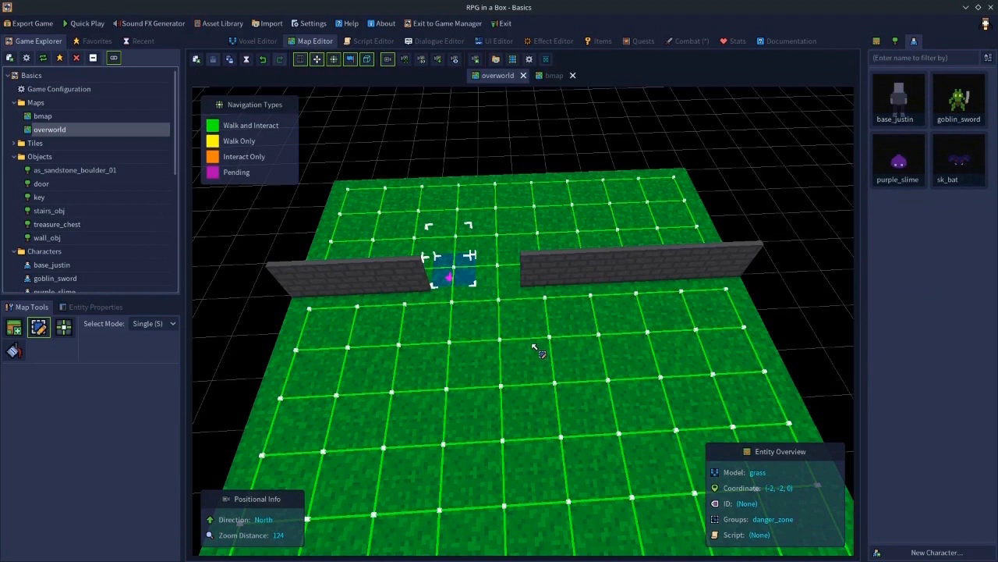
{"action": "left_click", "coordinate": [766, 218]}
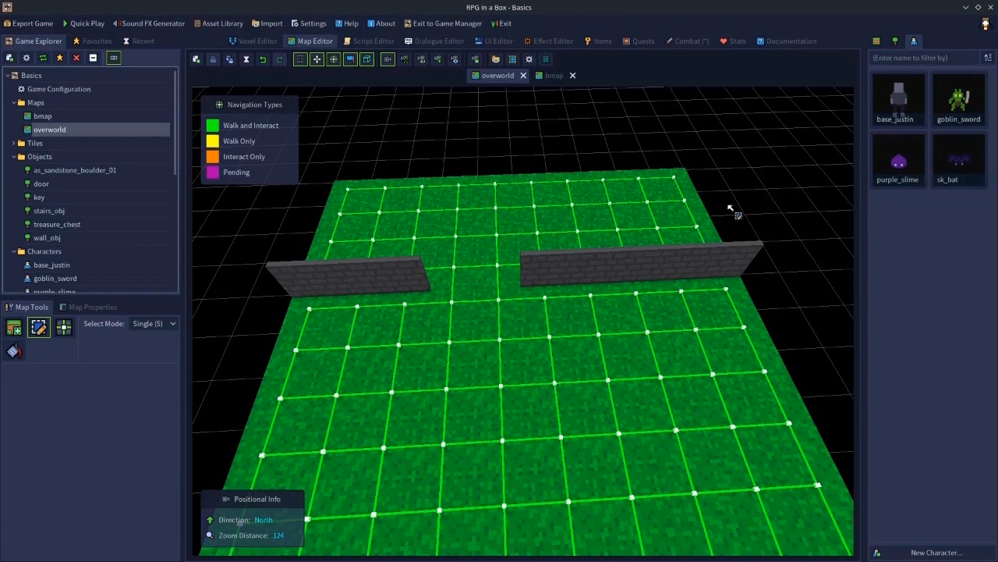
- Set the Free Attack System to Cursor-Guided in the game configuration's gameplay mechanics settings
{"action": "left_click", "coordinate": [71, 89]}
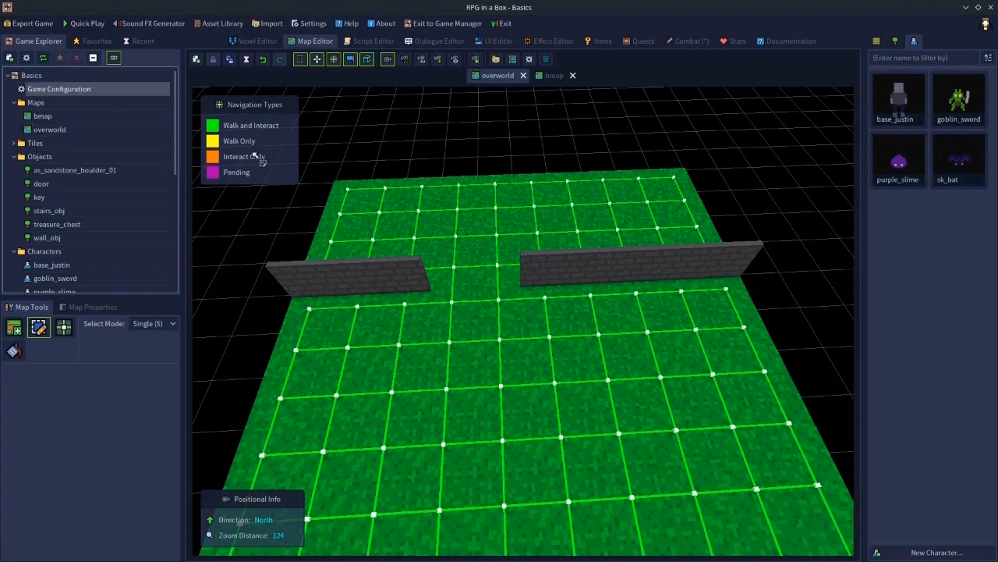
{"action": "double_click", "coordinate": [100, 91]}
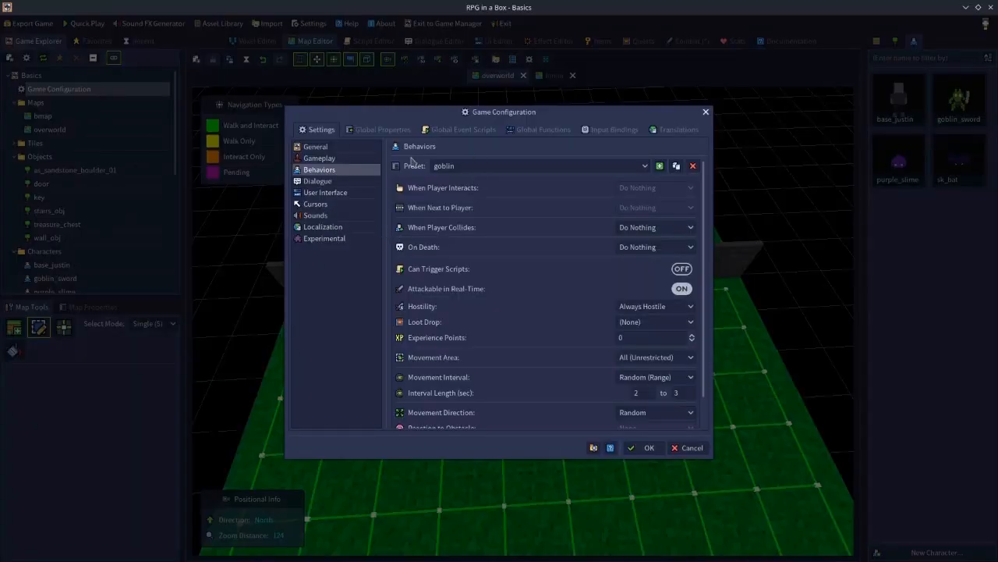
{"action": "left_click", "coordinate": [317, 150]}
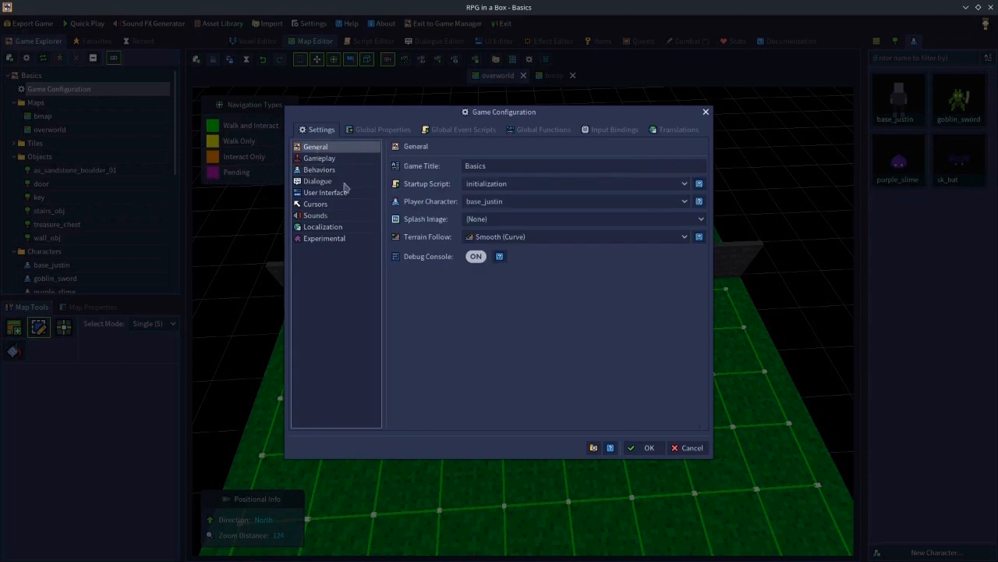
{"action": "left_click", "coordinate": [311, 158]}
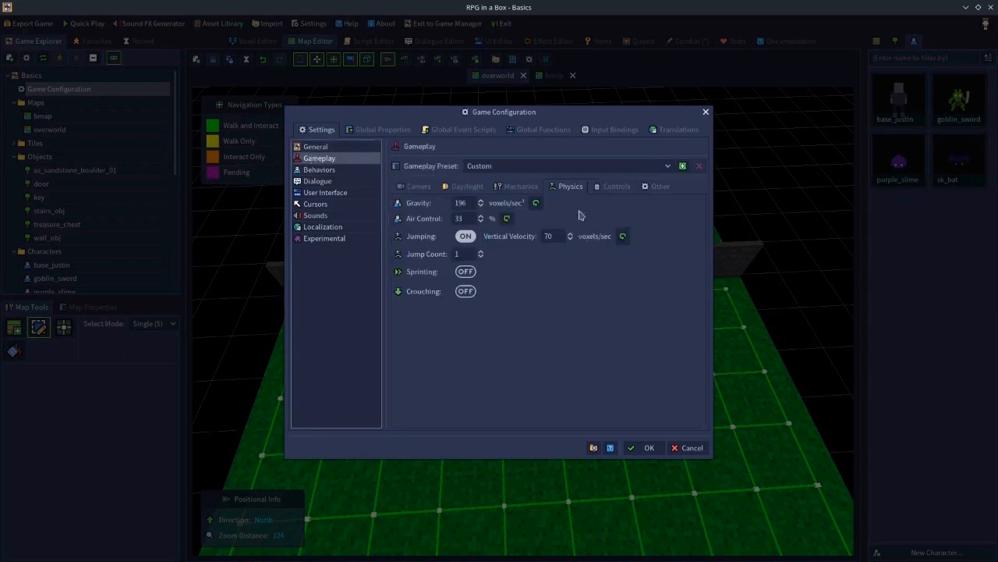
{"action": "left_click", "coordinate": [514, 192]}
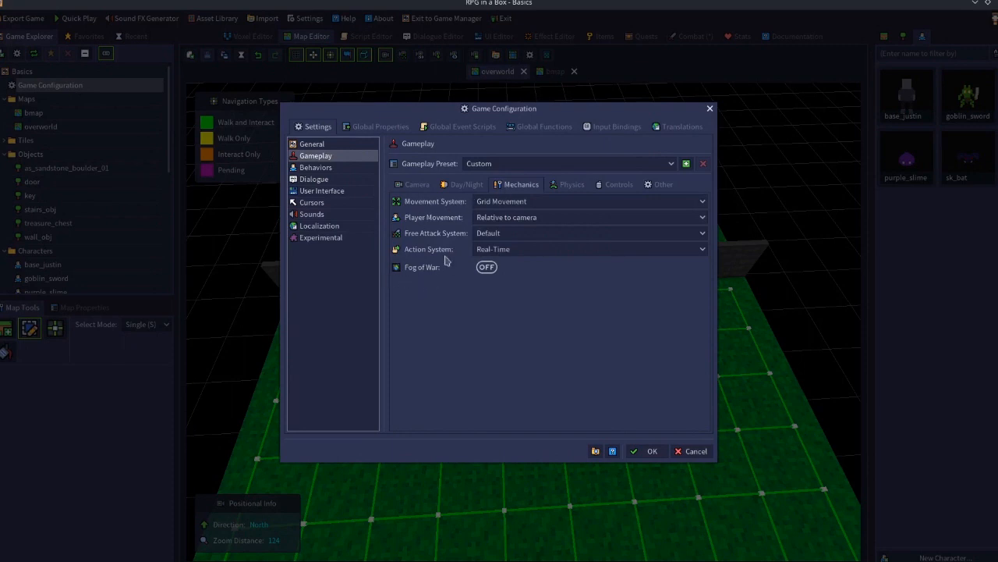
{"action": "left_click", "coordinate": [483, 236]}
{"action": "left_click", "coordinate": [494, 261]}
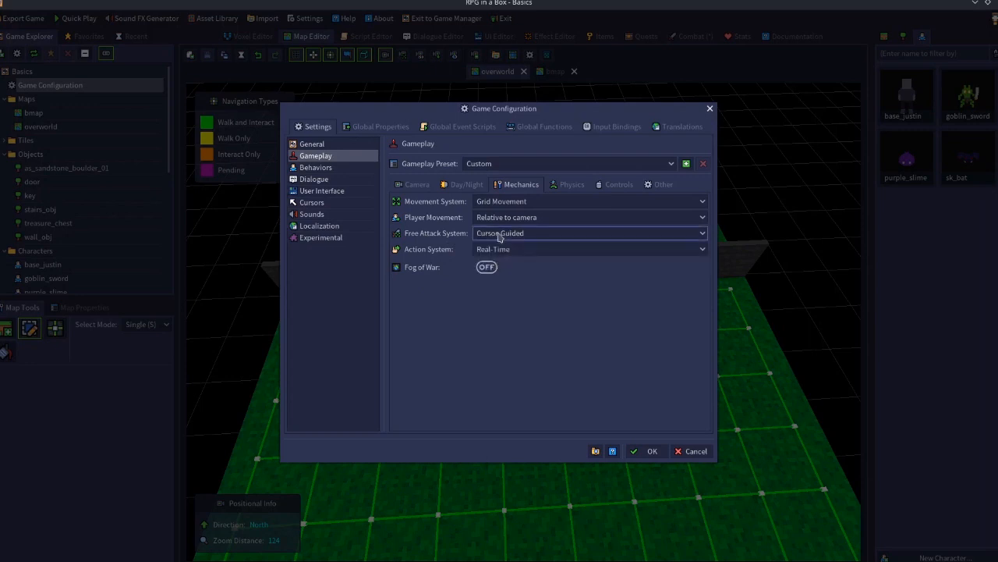
{"action": "left_click", "coordinate": [499, 237]}
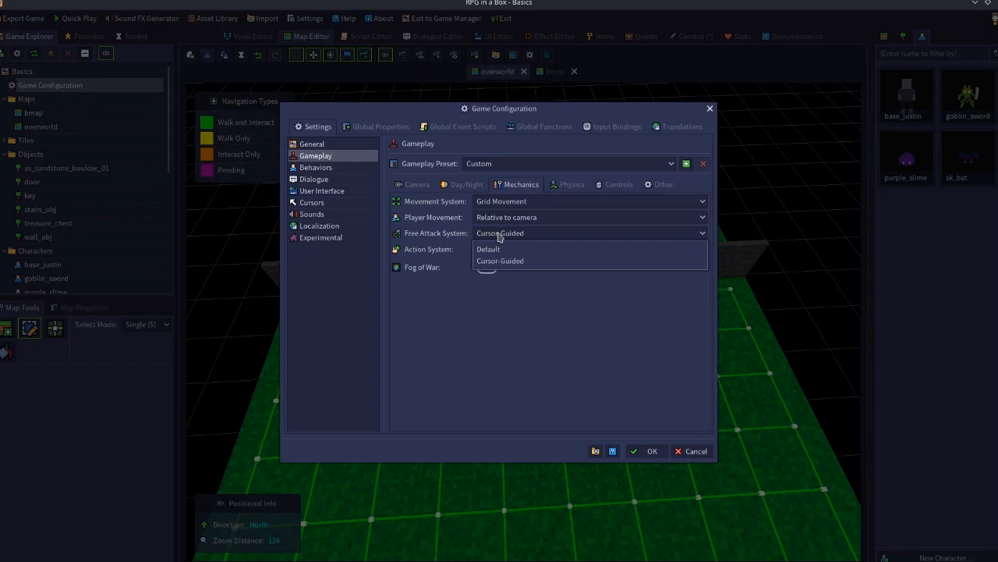
{"action": "left_click", "coordinate": [497, 251]}
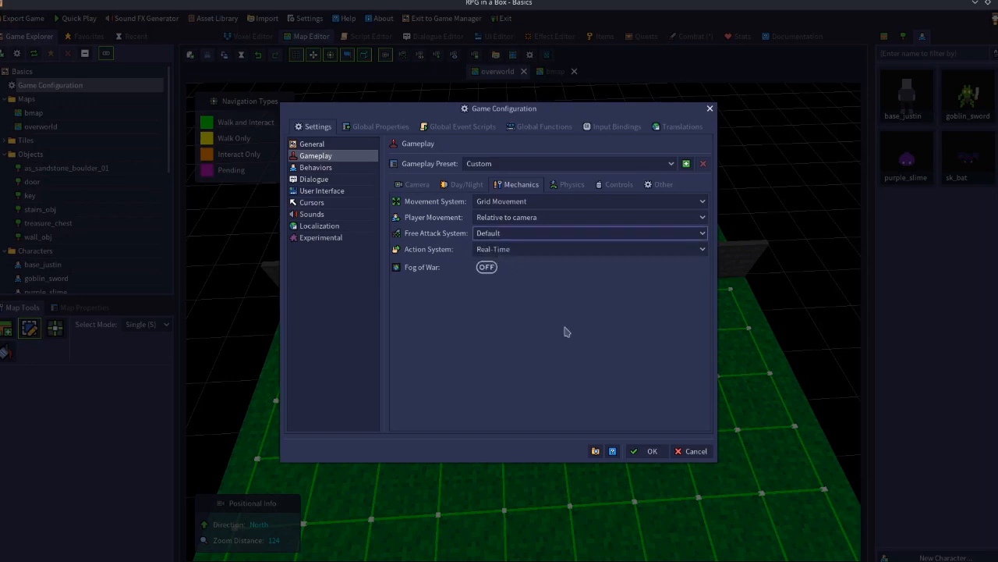
{"action": "left_click", "coordinate": [511, 234]}
{"action": "left_click", "coordinate": [508, 261]}
- Set the Action System to Roguelike and apply the game configuration
{"action": "left_click", "coordinate": [503, 252]}
{"action": "left_click", "coordinate": [500, 278]}
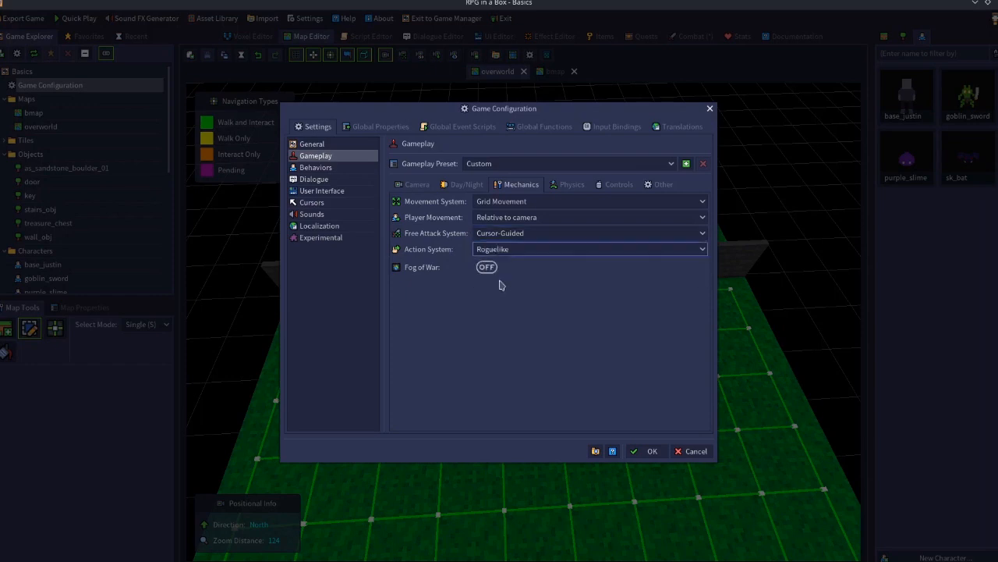
{"action": "left_click", "coordinate": [649, 452]}
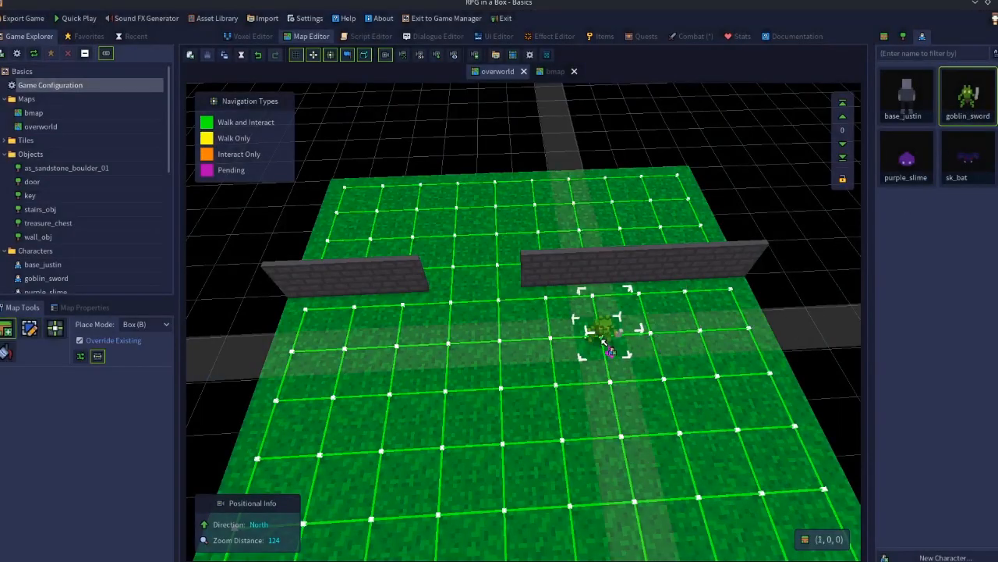
- Place a goblin_sword character on the overworld map in front of the wall gap and save the map
{"action": "left_click", "coordinate": [607, 335]}
{"action": "key", "text": "e"}
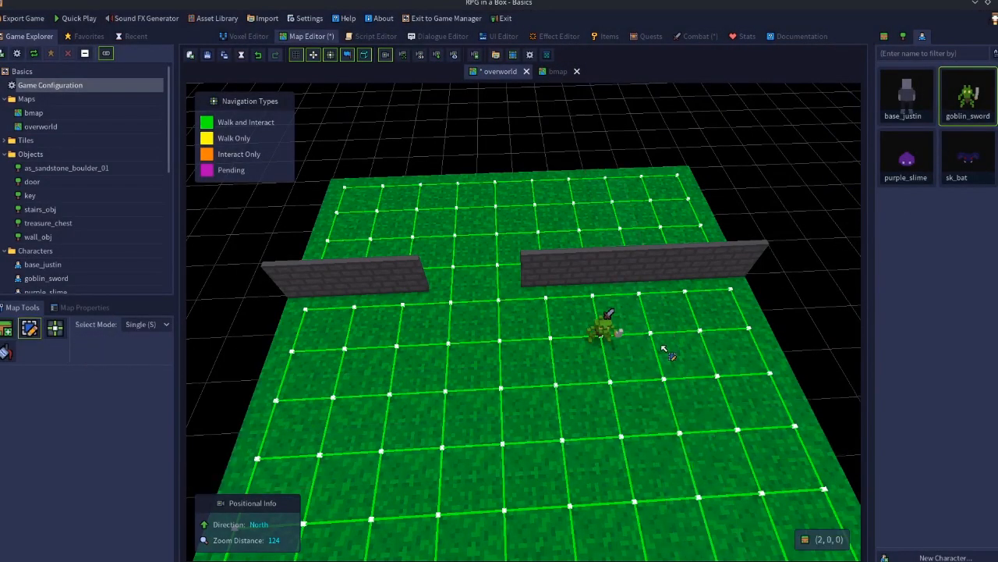
{"action": "left_click", "coordinate": [208, 61]}
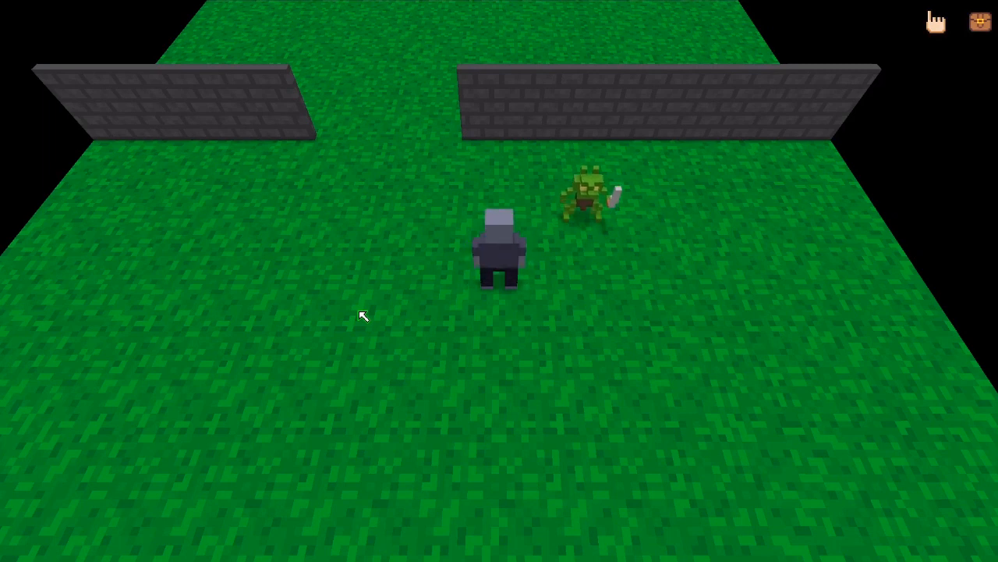
- Playtest the game, walking the player around the overworld toward the goblin
{"action": "key", "text": "w"}
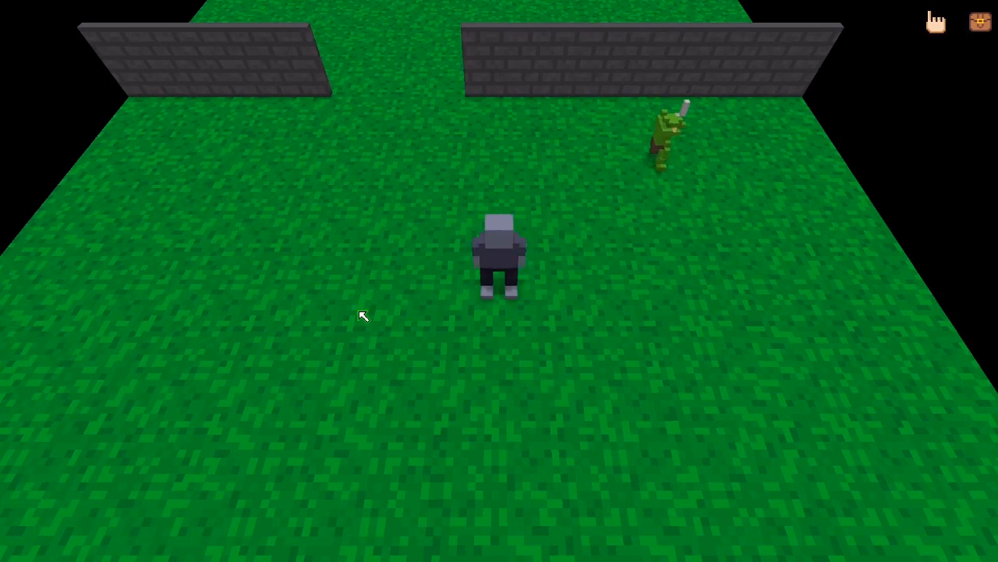
{"action": "key", "text": "d"}
{"action": "key", "text": "a"}
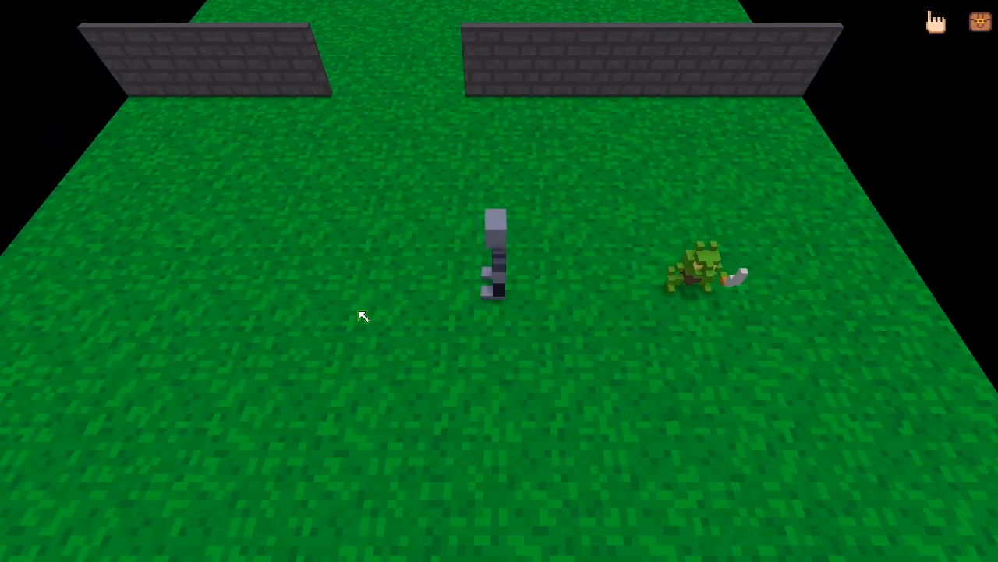
{"action": "key", "text": "w"}
{"action": "key", "text": "a"}
{"action": "key", "text": "s"}
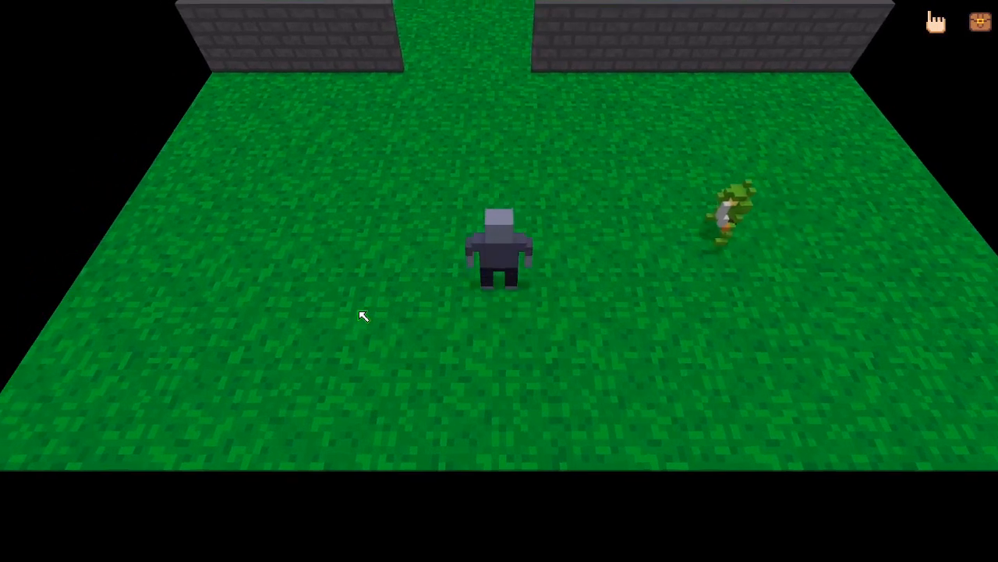
{"action": "key", "text": "a"}
{"action": "key", "text": "w"}
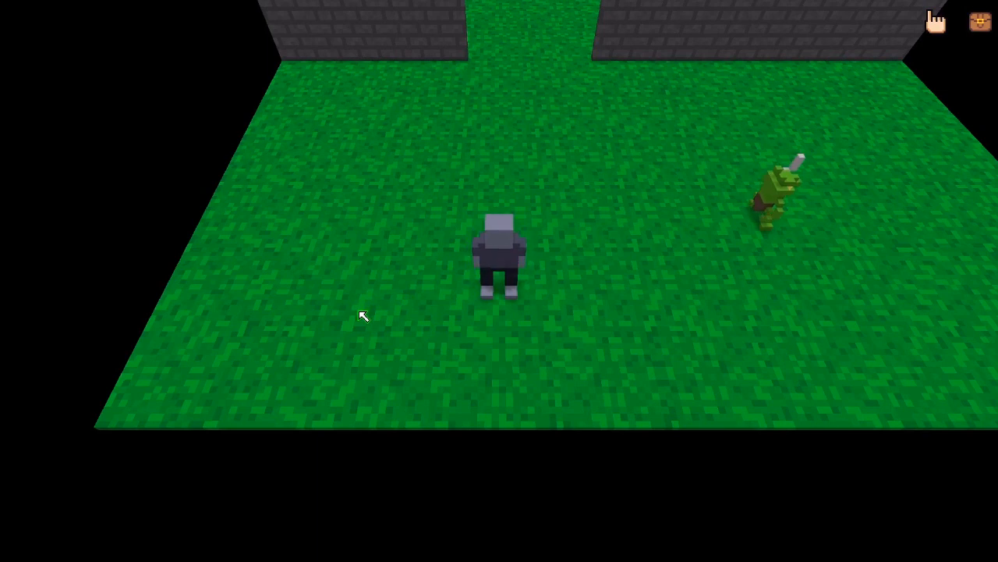
{"action": "key", "text": "w"}
{"action": "key", "text": "d"}
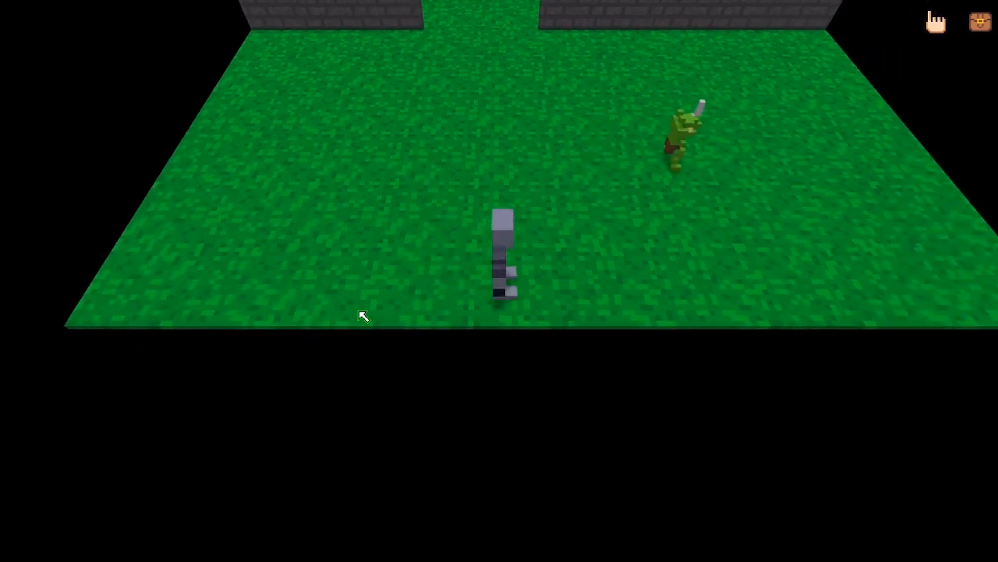
{"action": "key", "text": "w"}
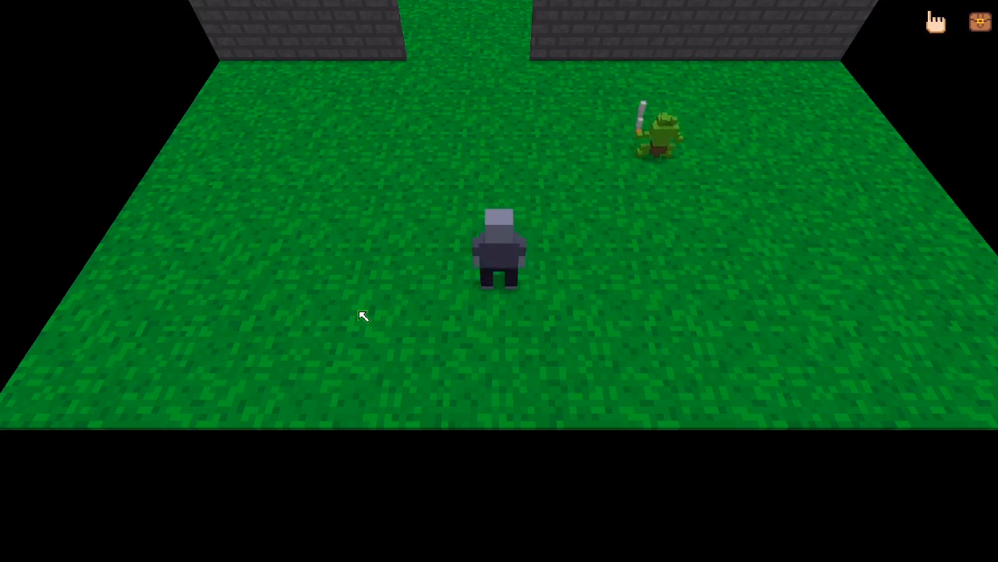
{"action": "key", "text": "d"}
{"action": "key", "text": "w"}
{"action": "key", "text": "w"}
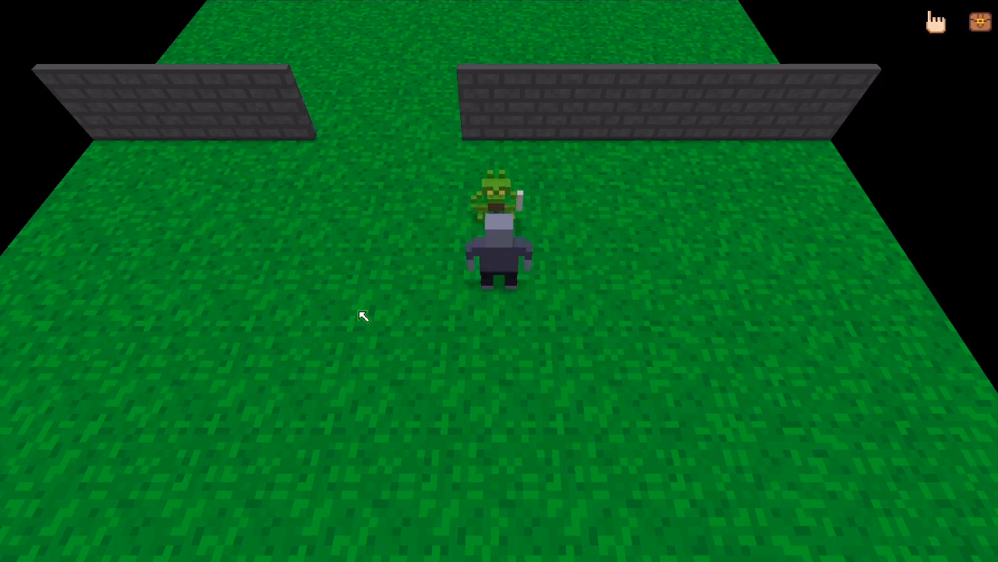
- Attack the goblin repeatedly and keep moving the player around the map
{"action": "key", "text": "space"}
{"action": "key", "text": "space"}
{"action": "key", "text": "space"}
{"action": "key", "text": "space"}
{"action": "key", "text": "s"}
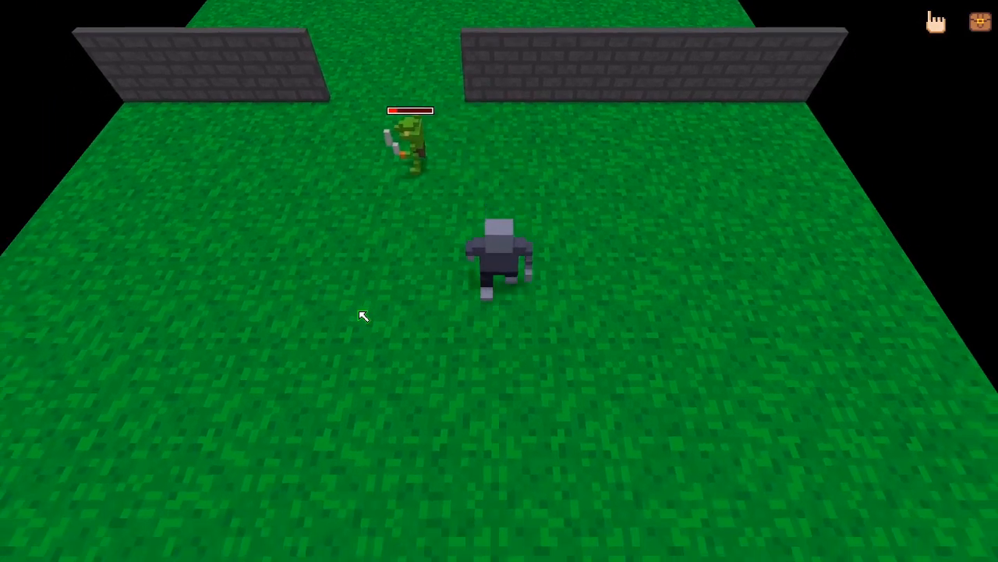
{"action": "key", "text": "d"}
{"action": "key", "text": "w"}
{"action": "key", "text": "a"}
{"action": "key", "text": "space"}
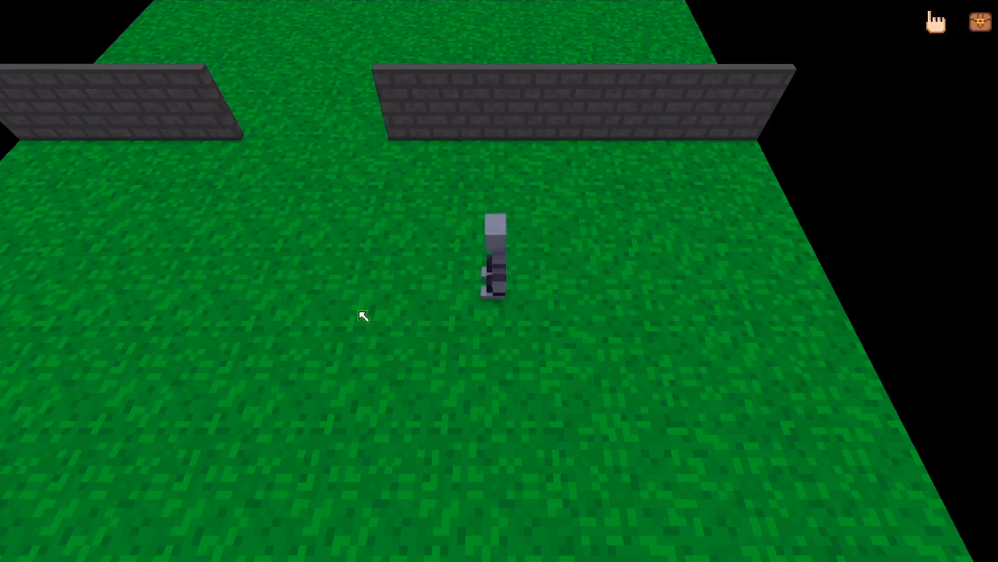
{"action": "key", "text": "w"}
{"action": "key", "text": "s"}
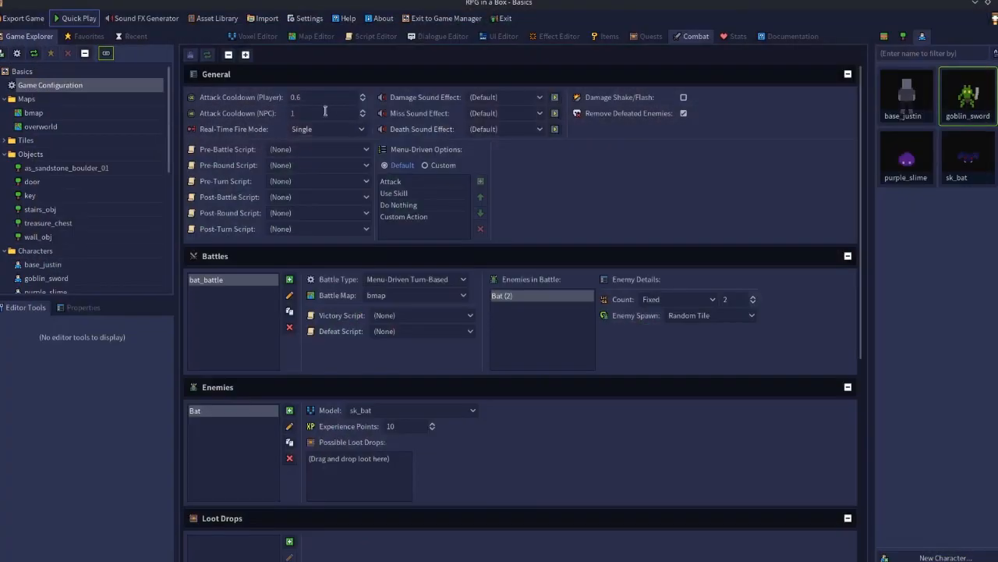
- Set the Action System back to Real-Time in the game configuration and apply it
{"action": "double_click", "coordinate": [60, 87]}
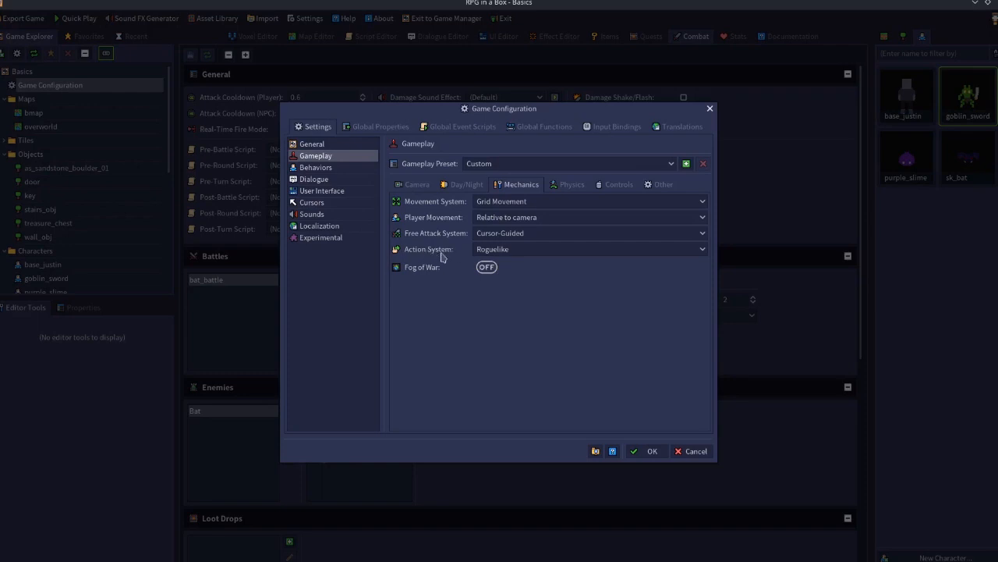
{"action": "left_click", "coordinate": [503, 254]}
{"action": "left_click", "coordinate": [500, 266]}
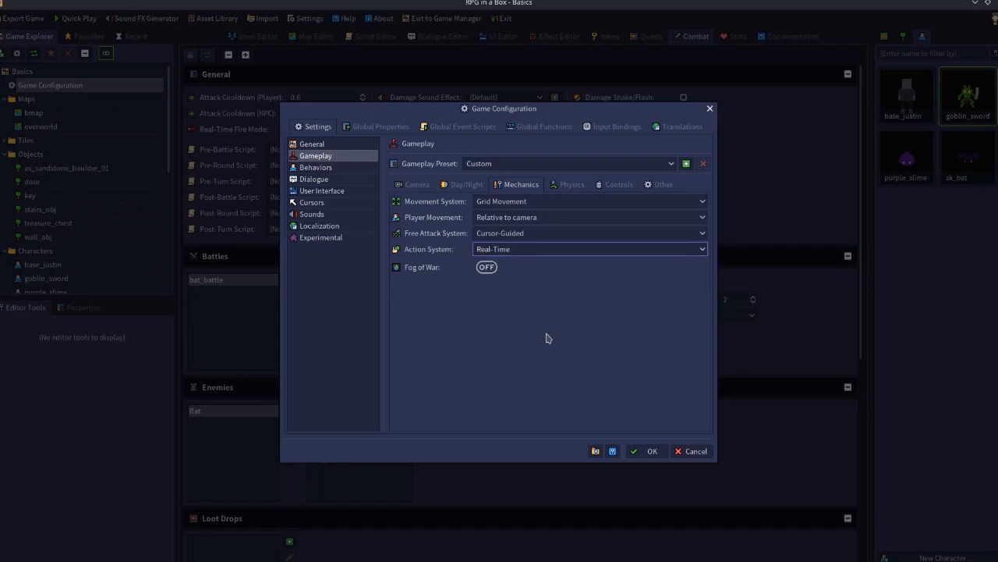
{"action": "left_click", "coordinate": [650, 453]}
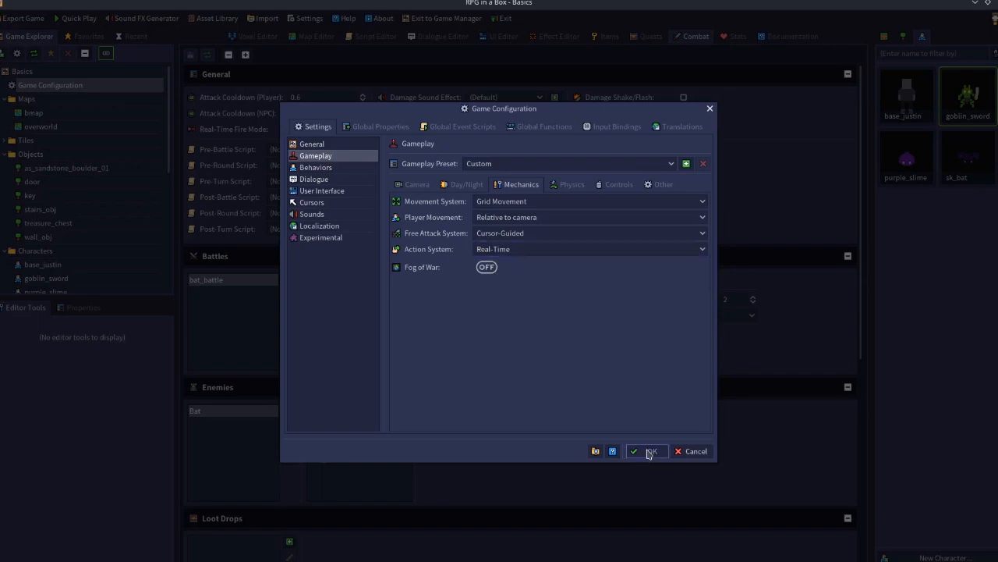